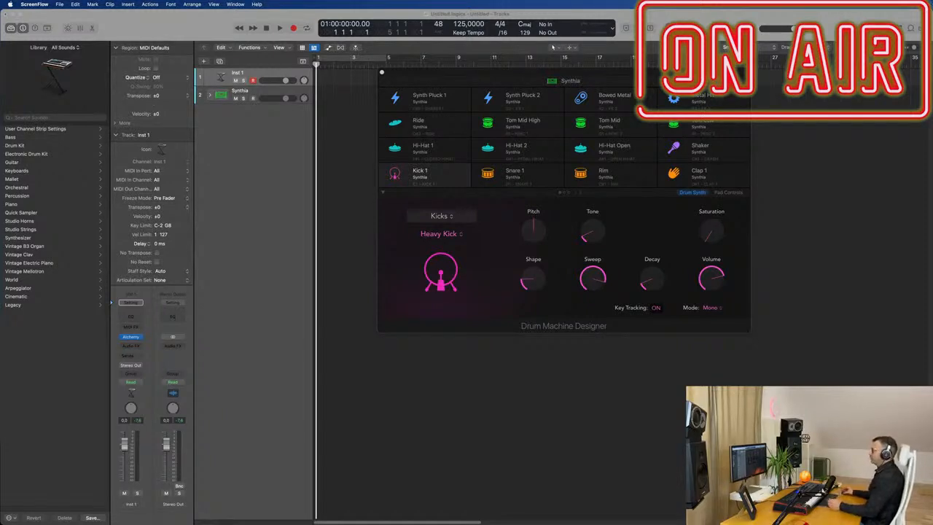
Step: Select the Synthia drum track and expand its track stack to show the individual drum tracks
drag(647, 76, 627, 92)
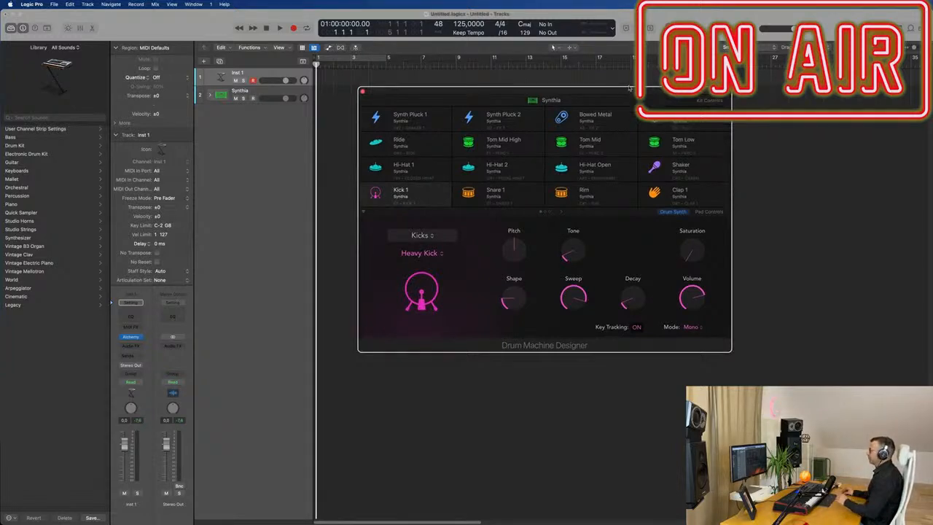
mouse_move(629, 91)
mouse_down()
mouse_move(581, 98)
mouse_move(639, 102)
mouse_up()
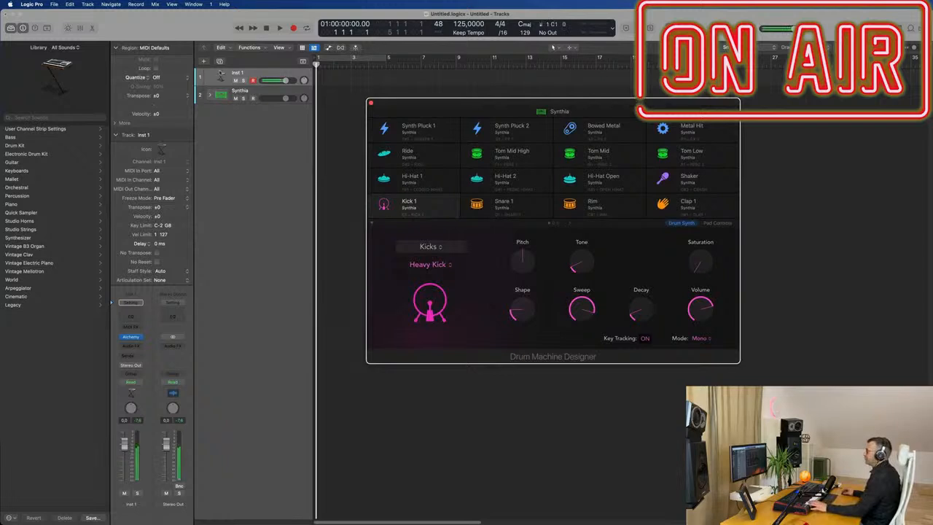
click(261, 97)
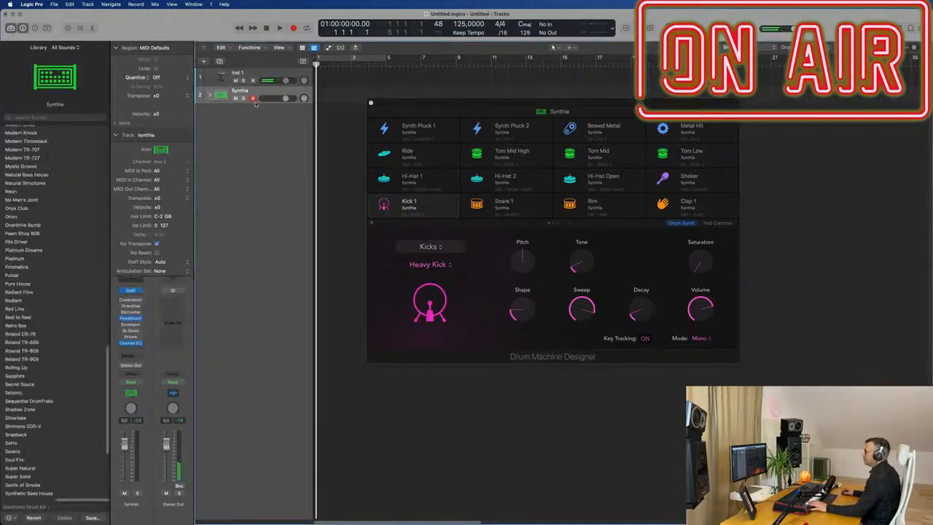
click(209, 96)
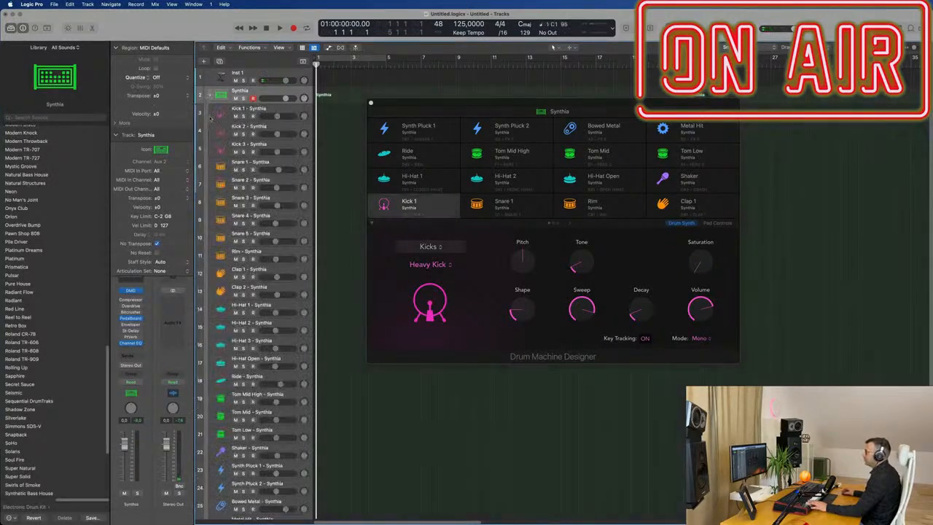
Step: Record a kick drum pattern on the Kick 1 – Synthia track
click(267, 109)
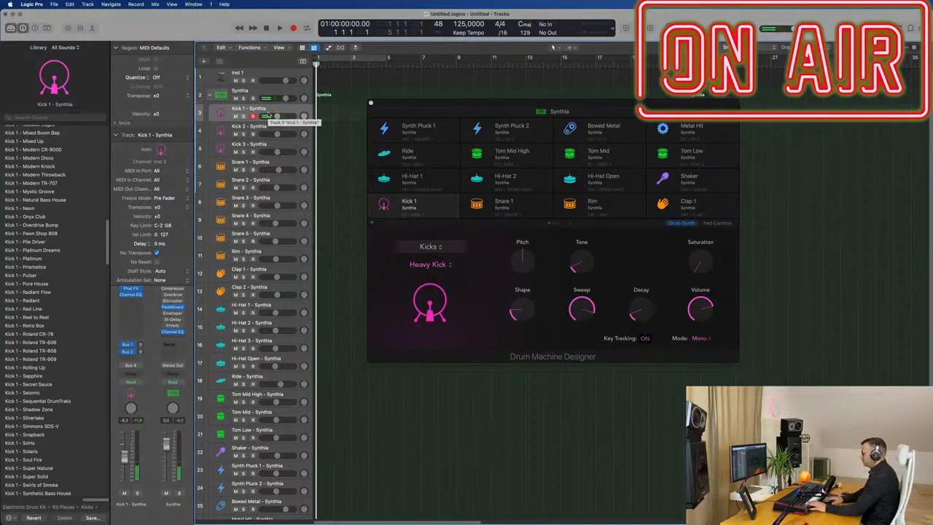
key(r)
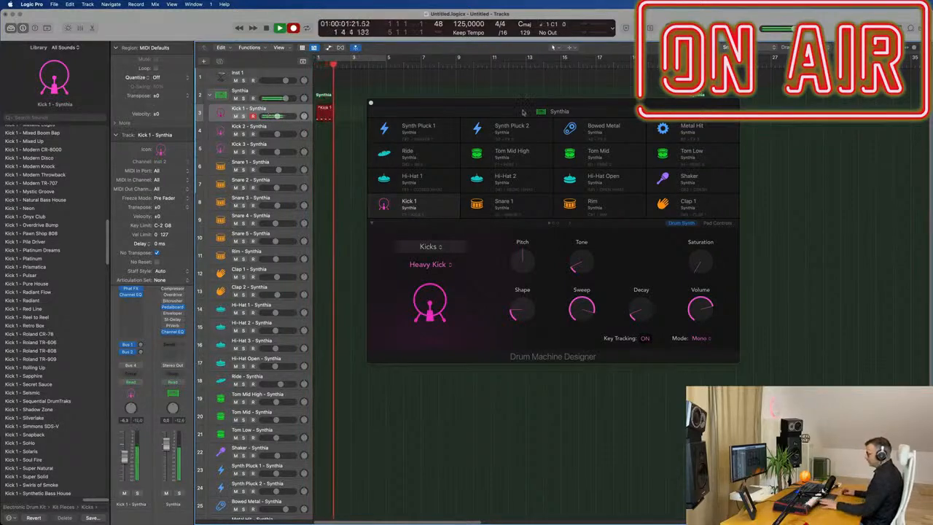
key(space)
Step: Open the recorded kick region in the piano roll and lengthen the first kick note slightly
drag(512, 103, 927, 119)
double_click(326, 109)
key(super+a)
click(743, 502)
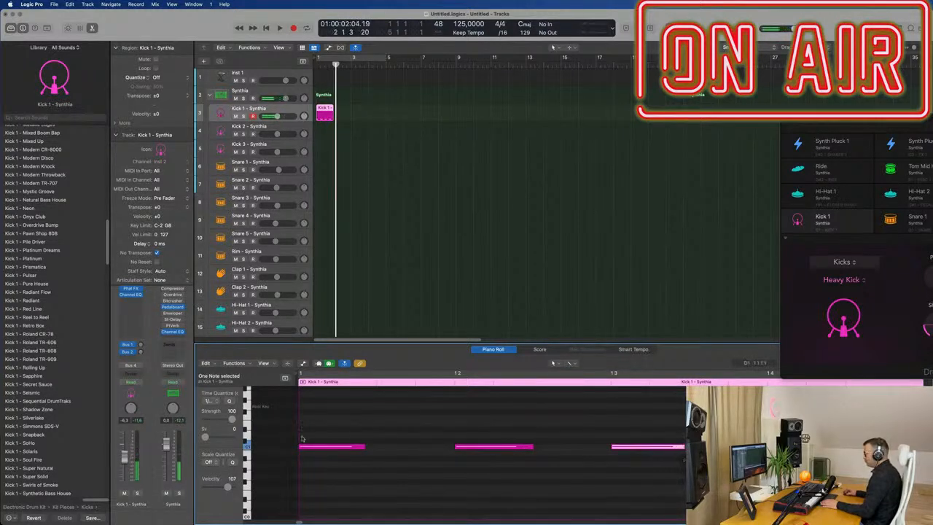
drag(366, 448, 375, 447)
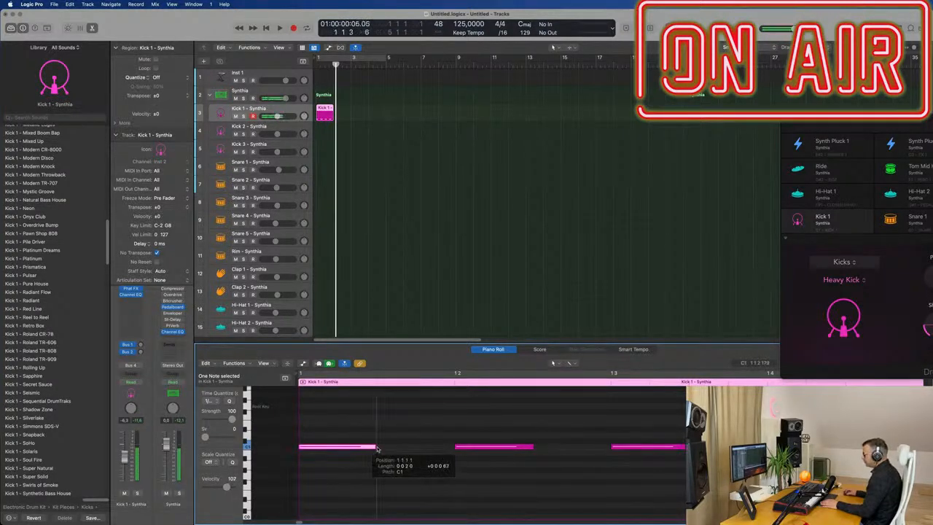
Step: Repeat the kick region twice along the Kick 1 track
drag(855, 126, 654, 128)
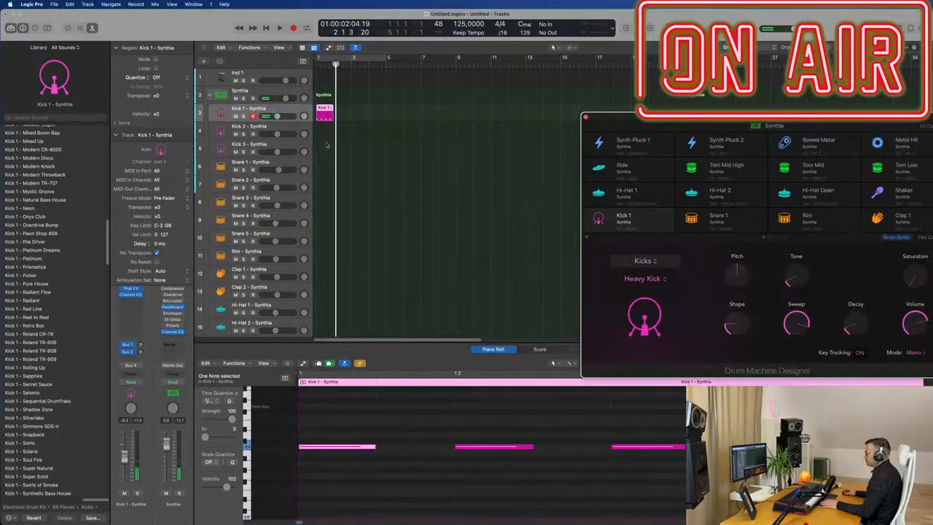
click(331, 111)
key(super+r)
key(super+r)
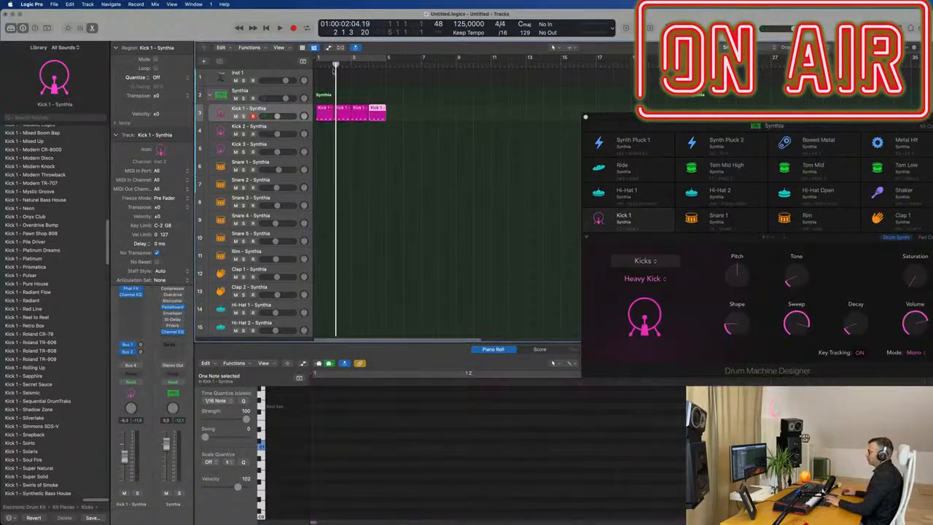
Step: Play the pattern and raise the kick's Pitch knob in Drum Machine Designer
click(352, 61)
drag(674, 125, 629, 97)
key(space)
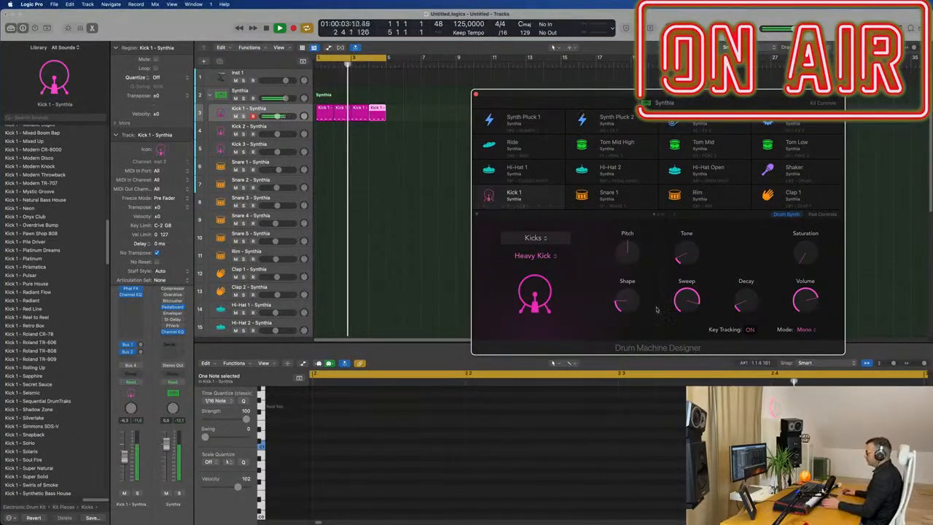
drag(583, 95, 524, 68)
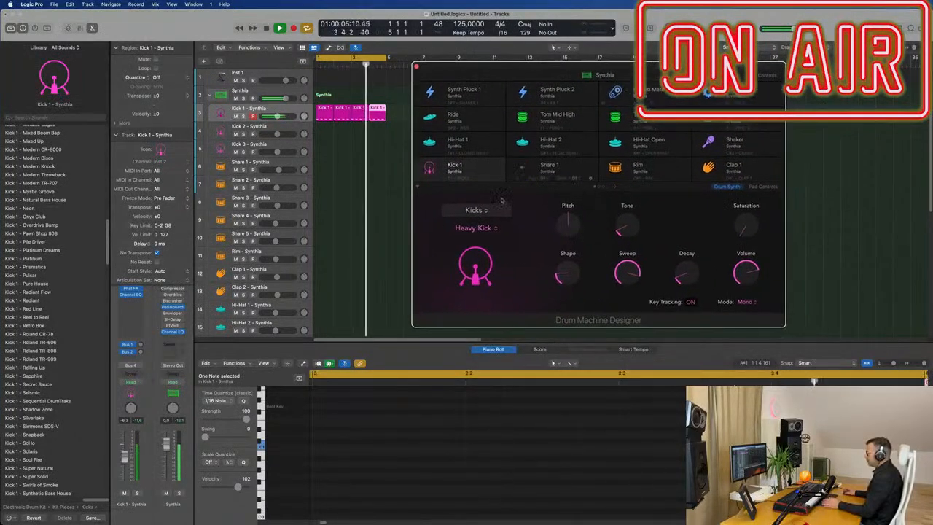
drag(568, 224, 583, 205)
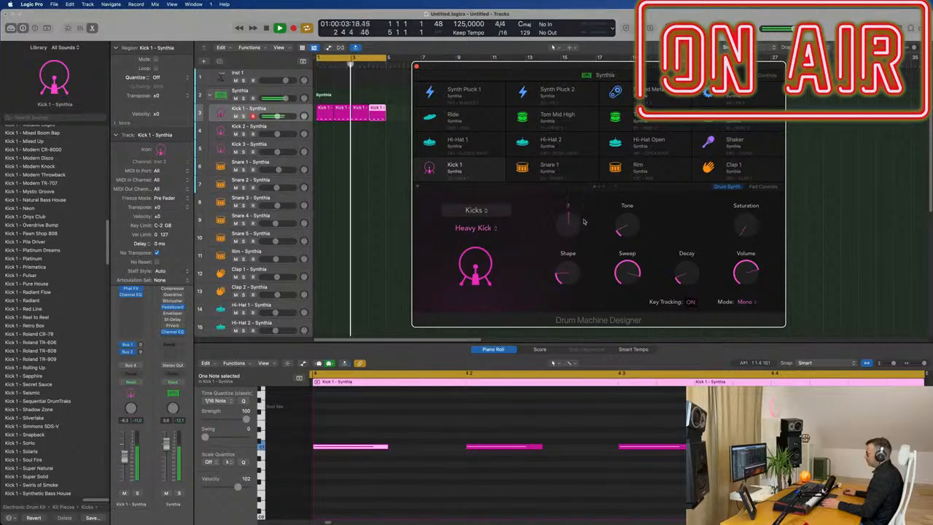
Step: Delete all kick notes in the piano roll, then undo the deletion
click(450, 470)
key(super+a)
key(Delete)
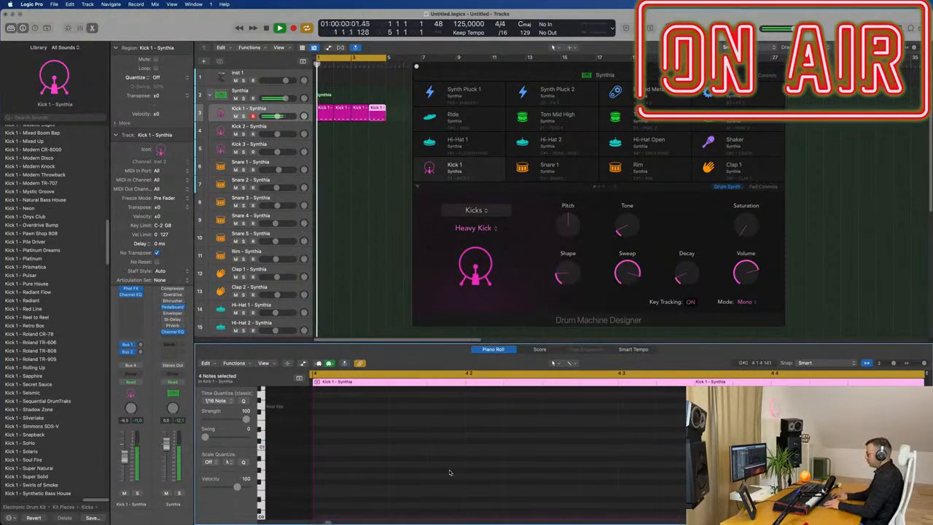
key(super+z)
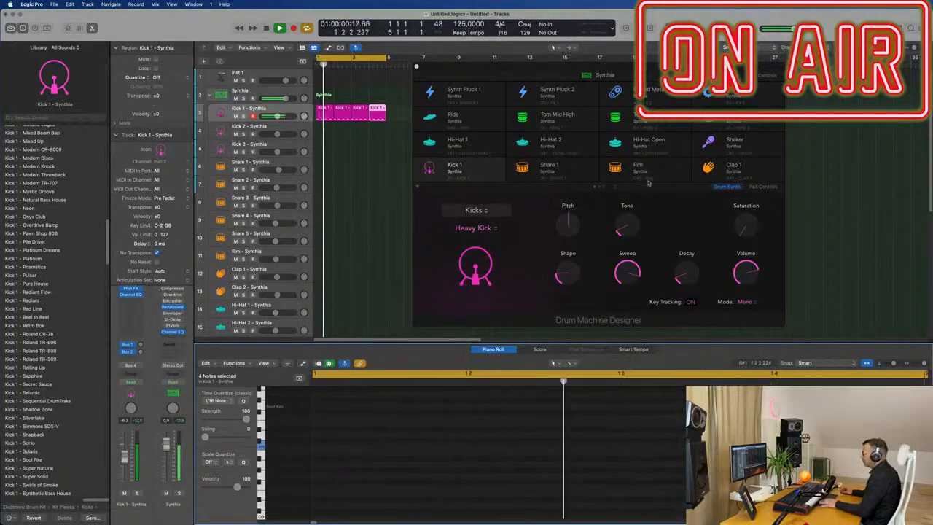
Step: Raise the kick's Tone and set its Shape to about 40%
click(618, 230)
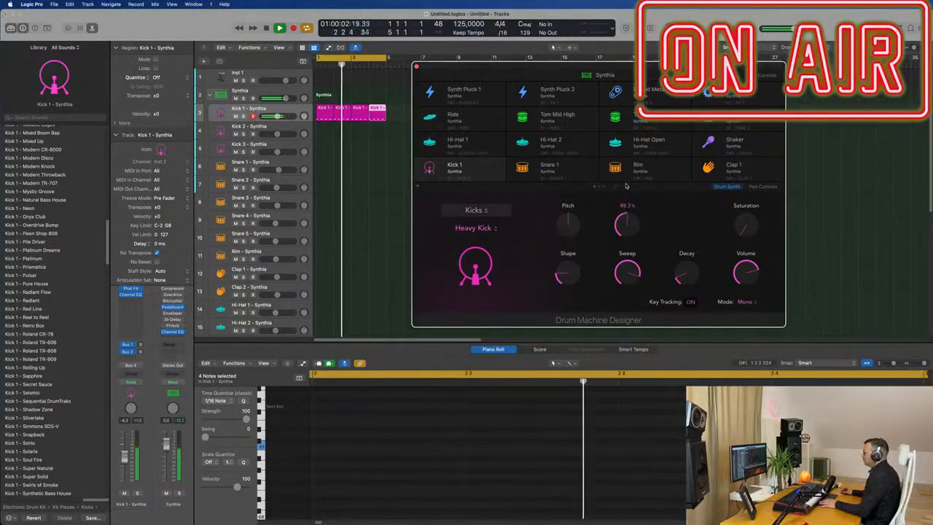
drag(618, 230, 625, 222)
drag(568, 272, 578, 235)
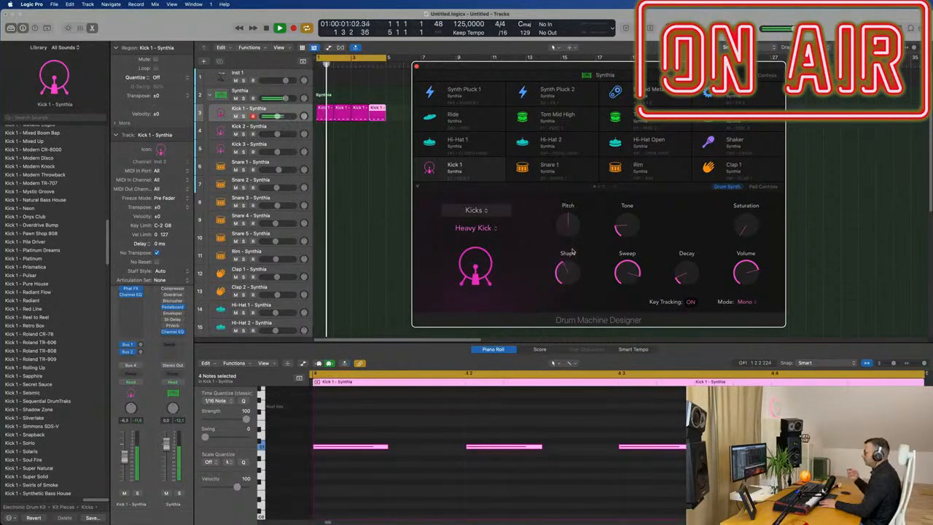
drag(565, 266, 563, 270)
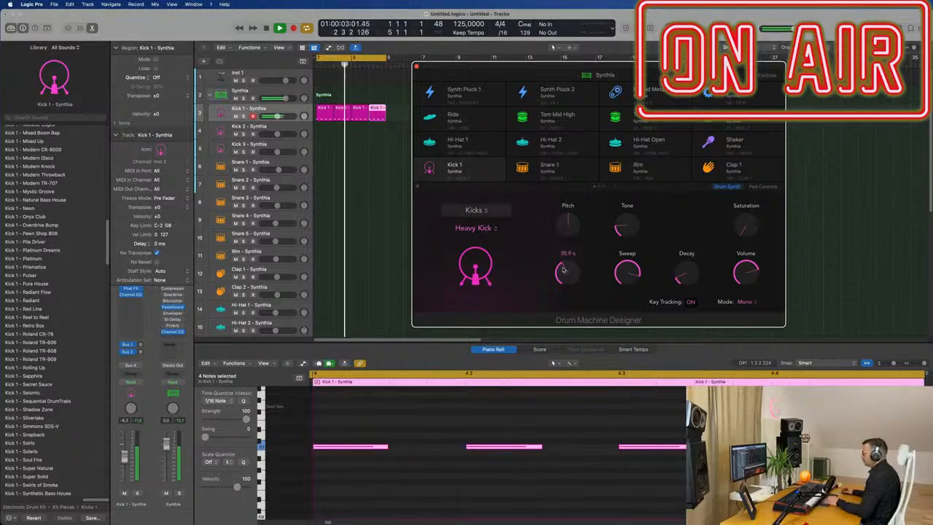
Step: Set the kick's Decay to about 46% and raise its Saturation
drag(686, 270, 688, 264)
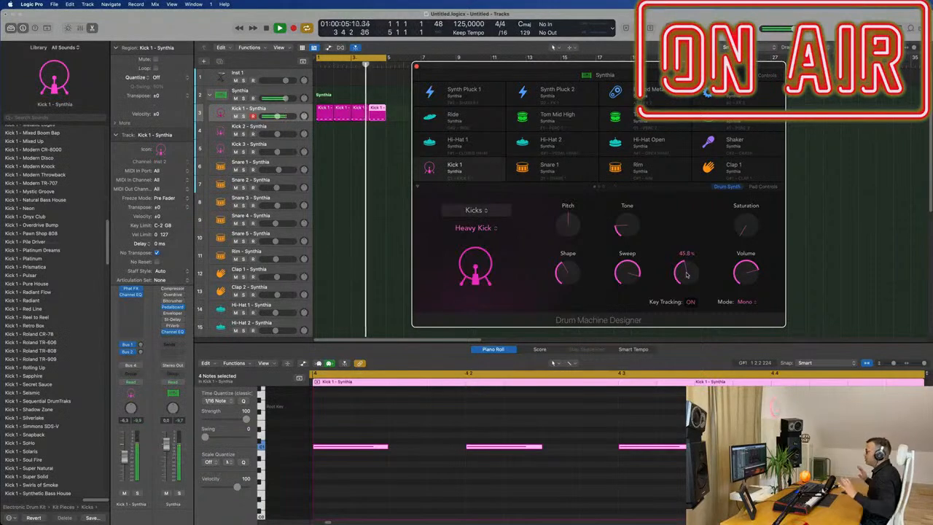
mouse_move(739, 222)
mouse_down()
mouse_move(739, 208)
mouse_move(745, 224)
mouse_up()
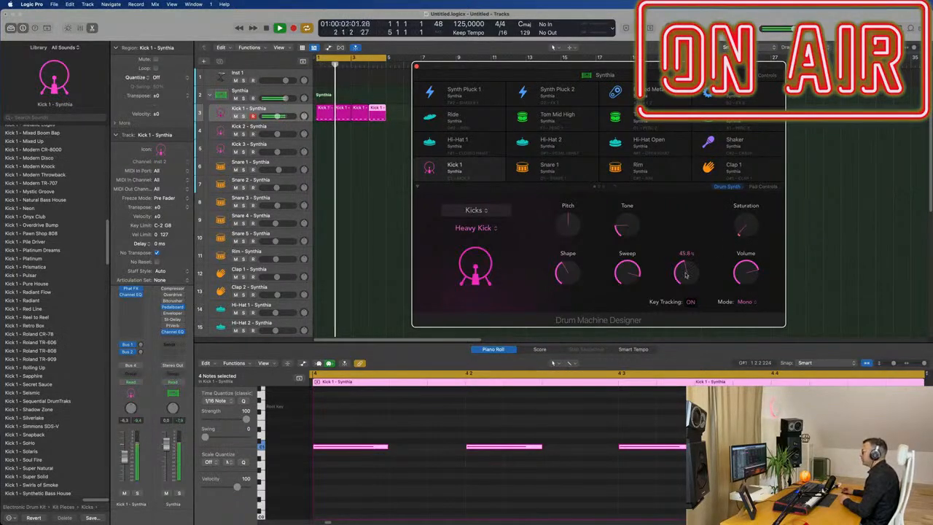
mouse_move(686, 274)
mouse_down()
mouse_move(687, 297)
mouse_move(689, 275)
mouse_up()
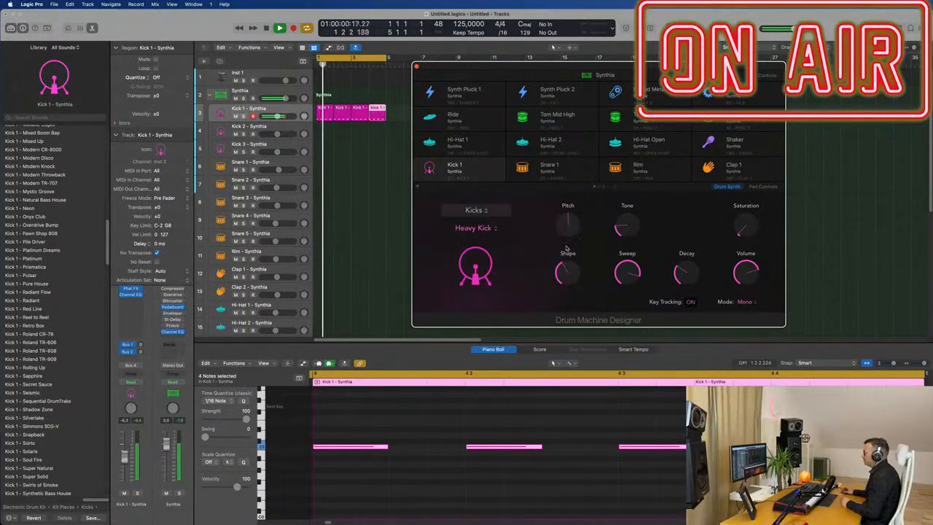
Step: Copy the first kick region onto the Snare 1 – Synthia track
mouse_move(625, 230)
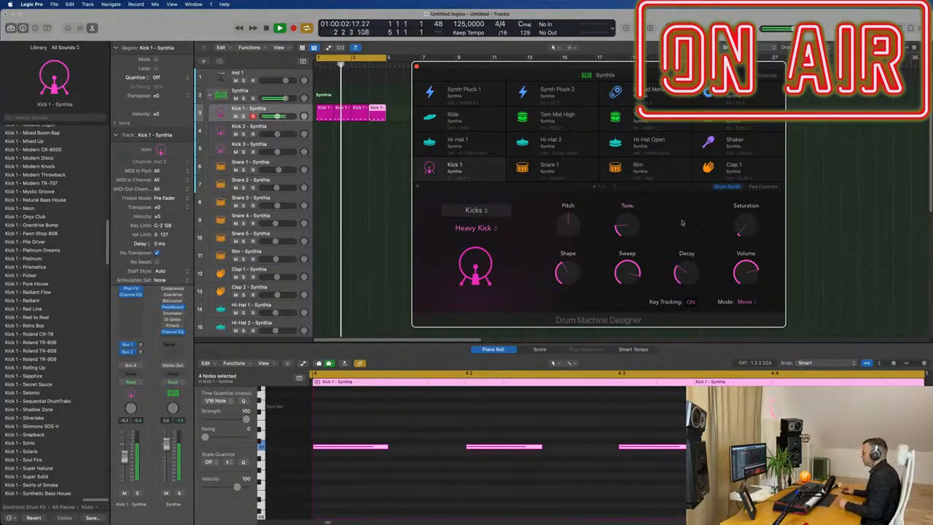
mouse_move(668, 214)
mouse_down()
mouse_move(677, 210)
mouse_move(667, 197)
mouse_up()
drag(742, 284, 776, 282)
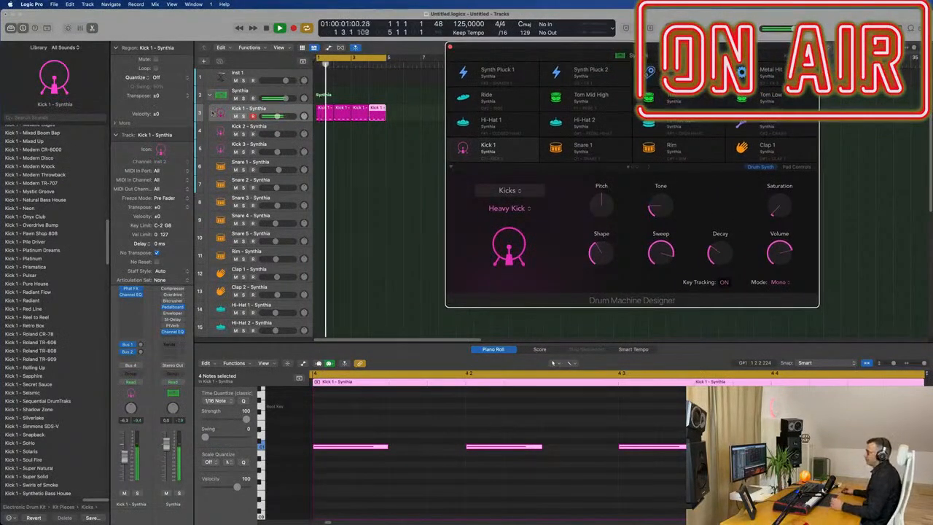
click(352, 180)
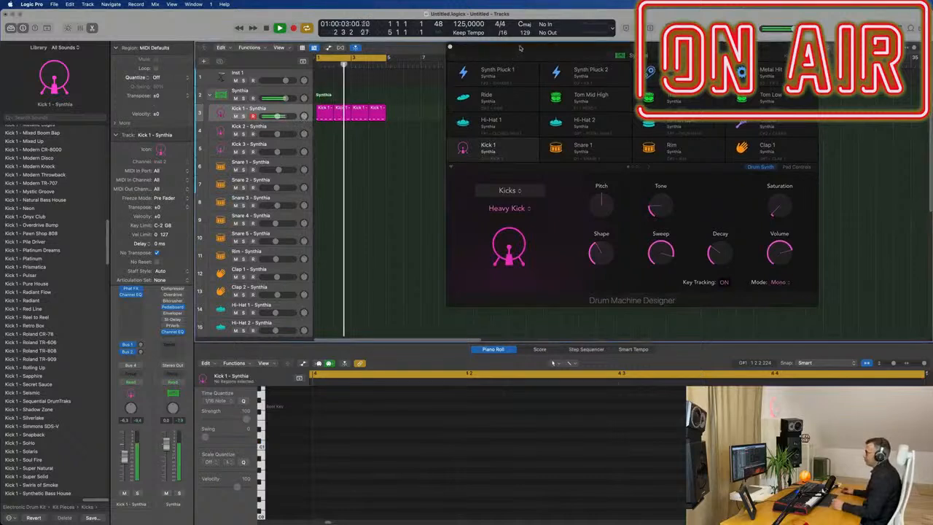
drag(520, 48, 697, 51)
click(324, 113)
drag(324, 113, 325, 167)
Step: Reduce the copied region to a single snare hit on beat 2 and repeat it along the track
key(space)
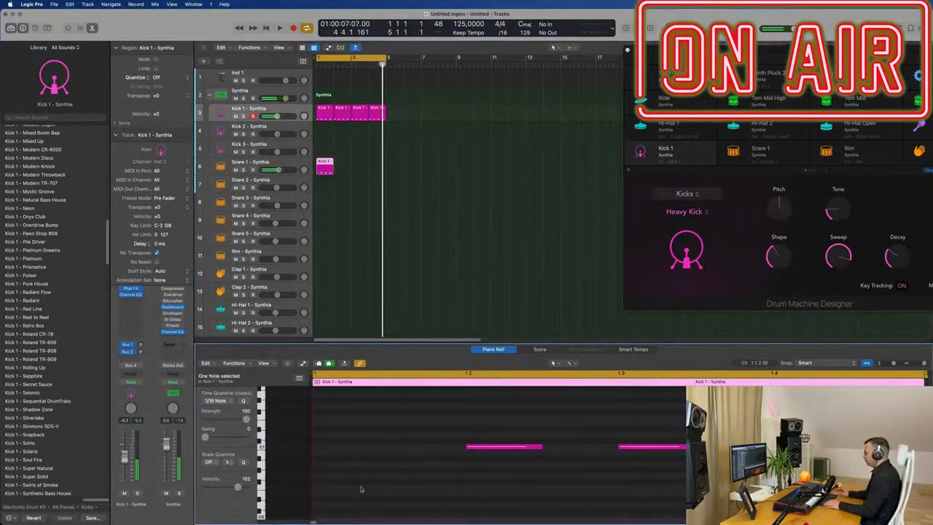
drag(619, 420, 671, 469)
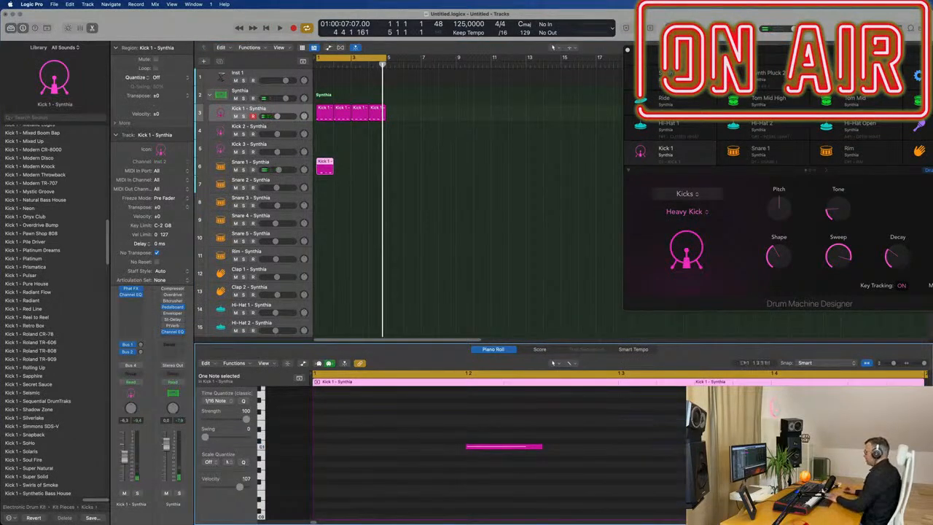
drag(361, 164, 299, 179)
key(super+r)
key(space)
Step: Select the Snare 1 track and play the pattern from the start
click(294, 165)
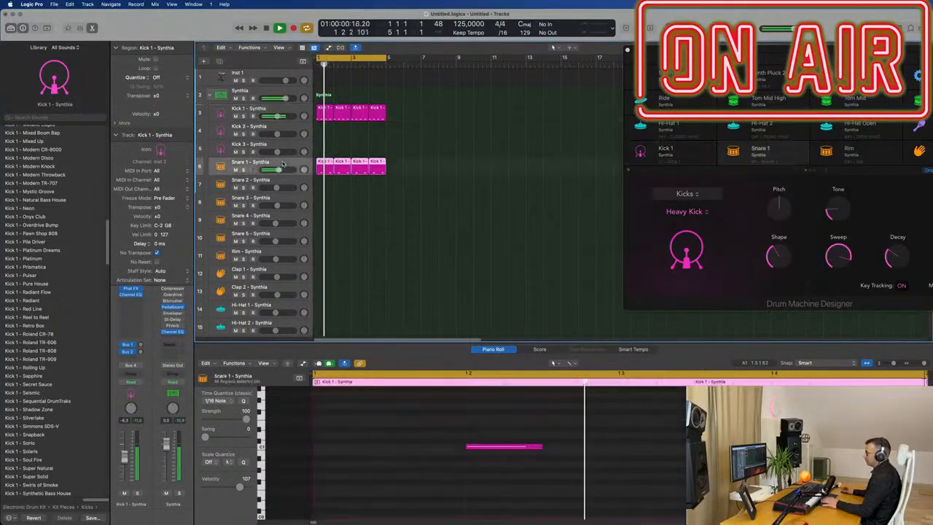
key(Return)
key(space)
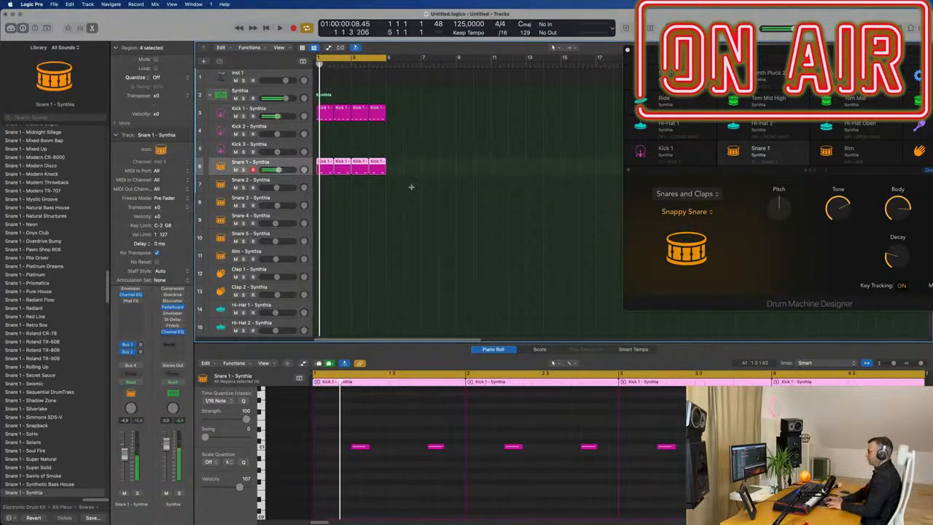
Step: Select all kick and snare regions and repeat them three times to fill 16 bars
key(super+a)
key(super+r)
key(super+r)
key(super+r)
key(super+Left)
key(super+Left)
Step: Set the cycle range from bar 1 to bar 17 and play the loop
drag(341, 57, 415, 76)
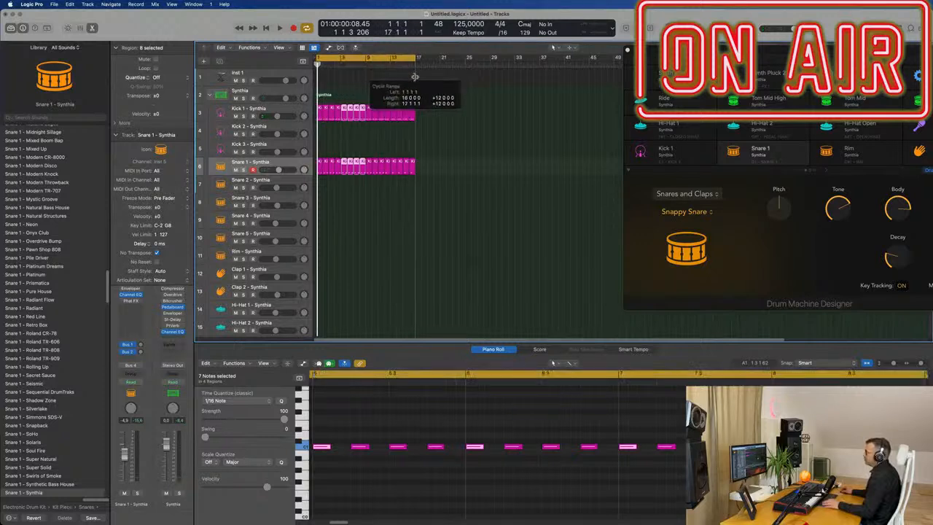
key(space)
click(296, 167)
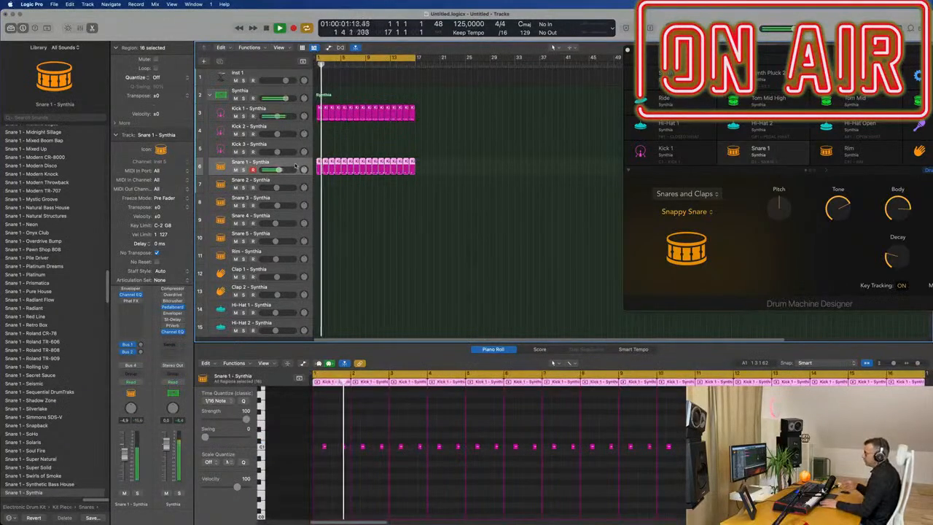
key(space)
key(space)
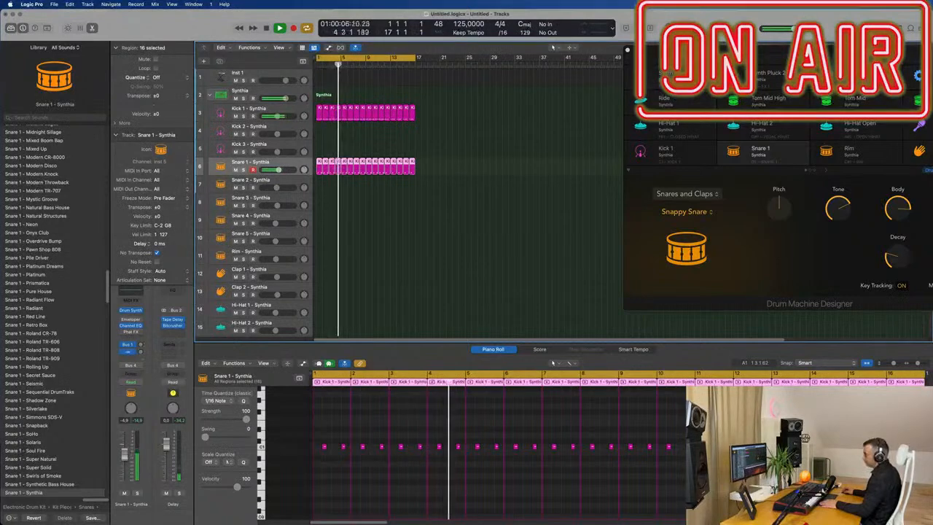
Step: Switch the Snare 1 channel to Touch automation and lower the snare's Decay to about 78% during playback
drag(688, 49, 482, 39)
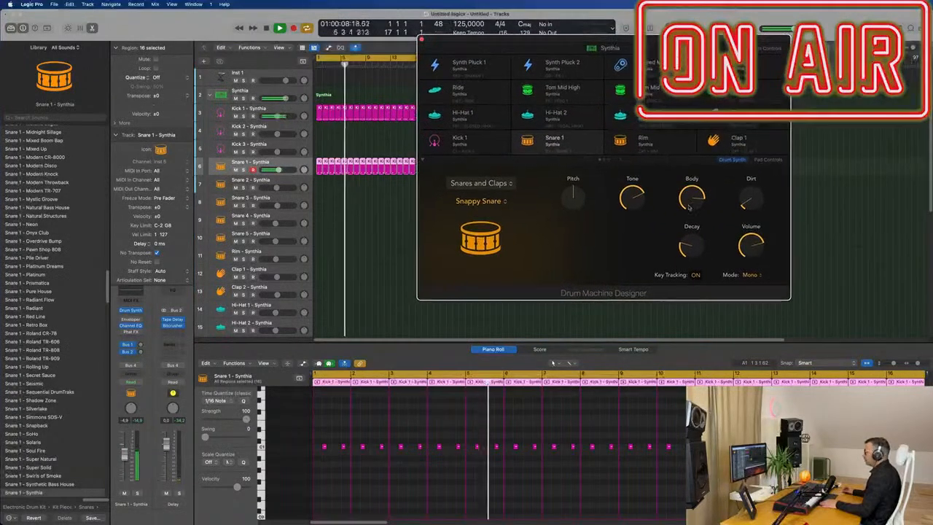
drag(678, 39, 761, 59)
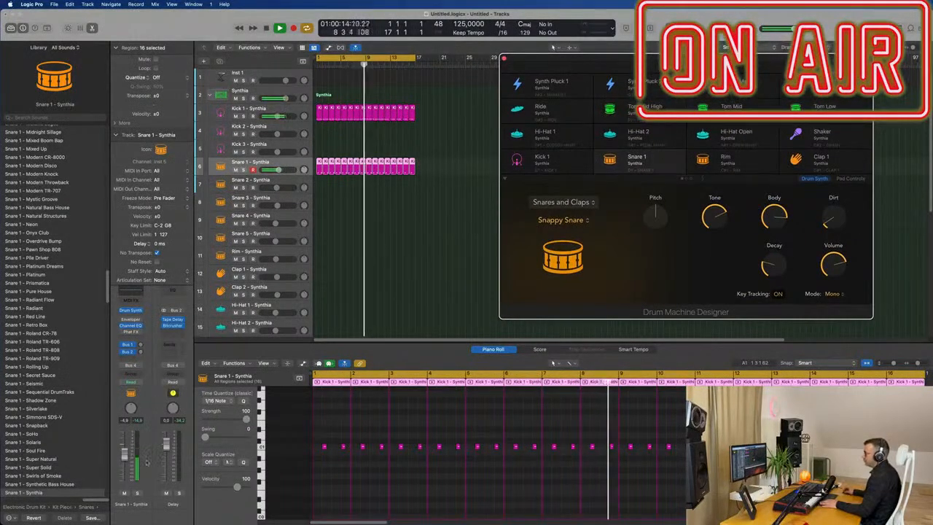
click(138, 384)
click(132, 391)
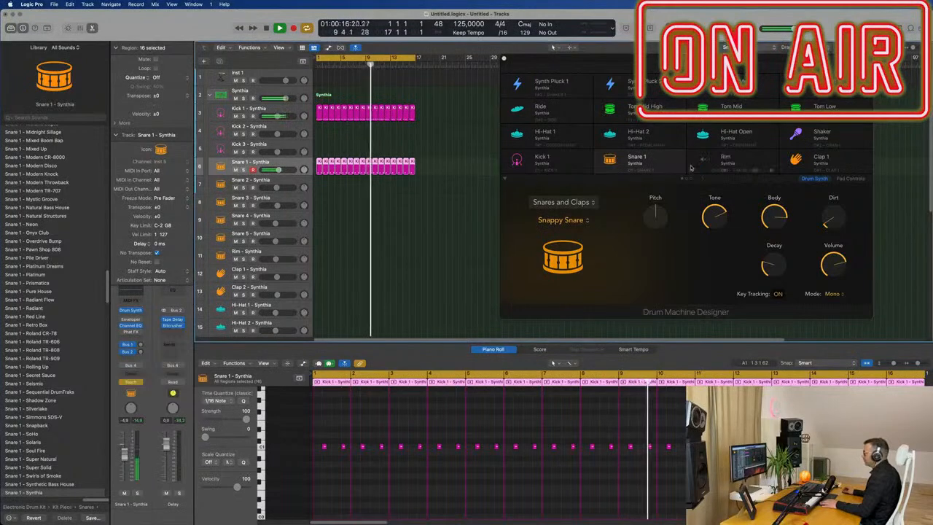
drag(774, 260, 774, 288)
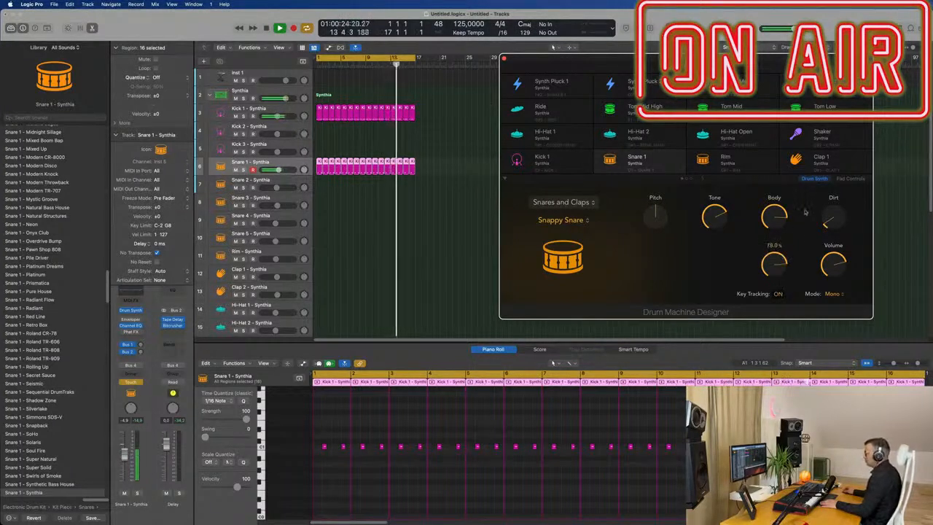
Step: Show the Snare 1 track's automation lane and move the Drum Machine Designer window aside
key(Return)
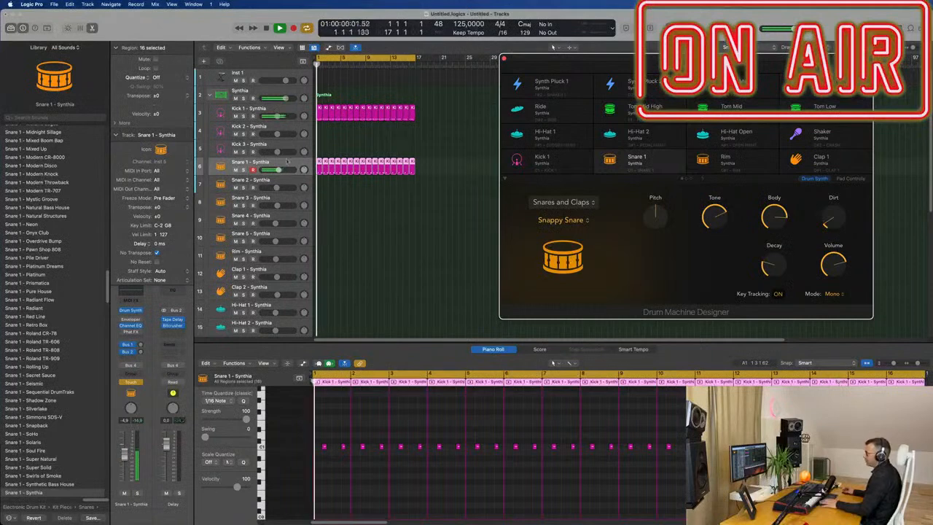
key(space)
click(289, 167)
key(a)
key(a)
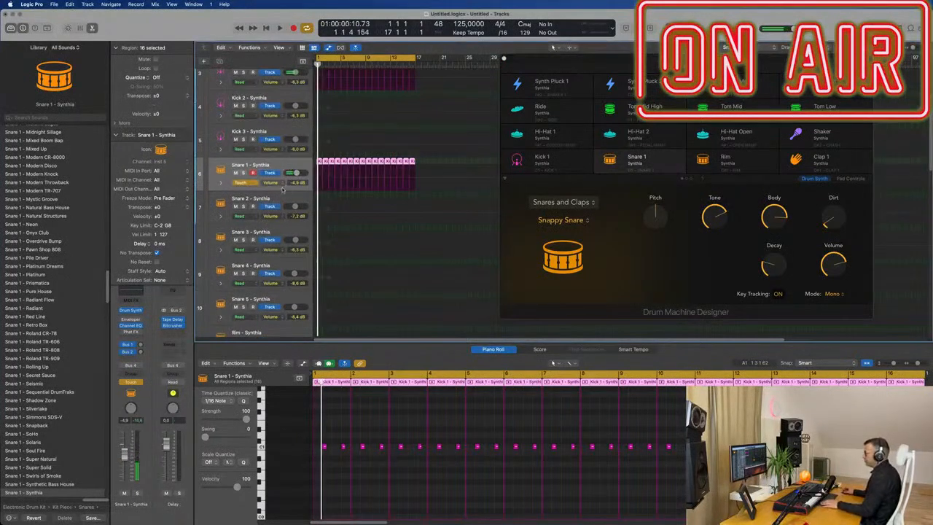
click(264, 186)
click(311, 294)
drag(552, 58, 646, 66)
scroll(414, 205, up, 5)
scroll(415, 203, down, 1)
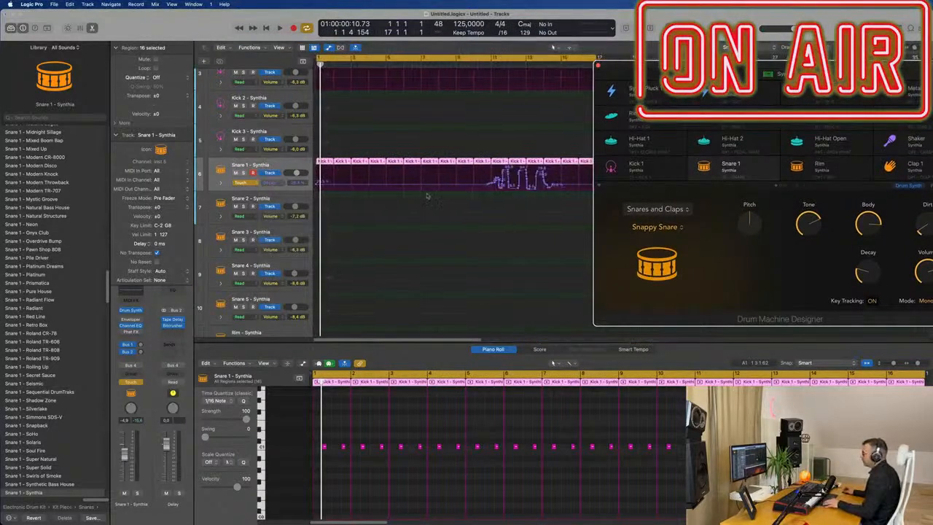
Step: Shape the Snare 1 Decay automation into a ramp up to about 80% near the start, then set the track to Read
drag(560, 186, 301, 184)
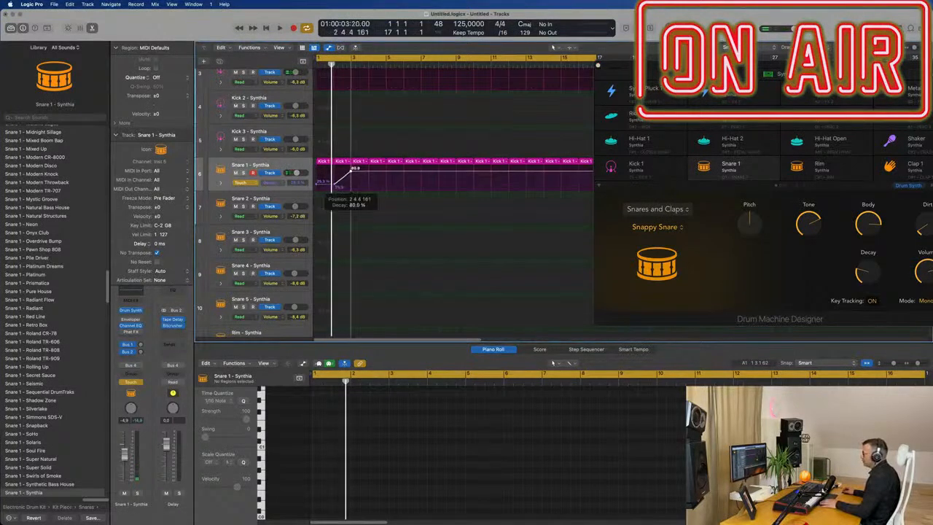
key(space)
click(247, 182)
click(247, 177)
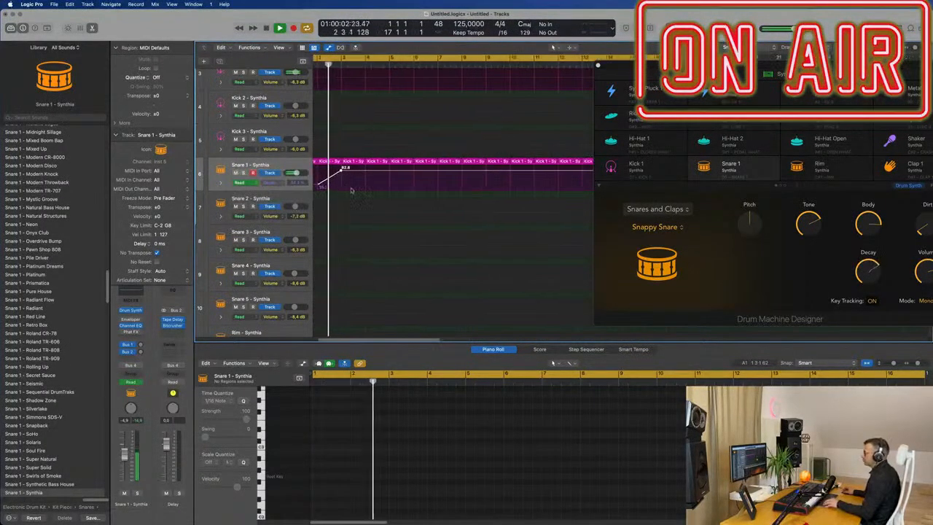
Step: Delete the Snare 1 regions after bar 2, keeping the first two with their Decay ramp
scroll(358, 192, down, 3)
key(super+space)
key(Escape)
drag(575, 162, 321, 165)
key(Delete)
key(space)
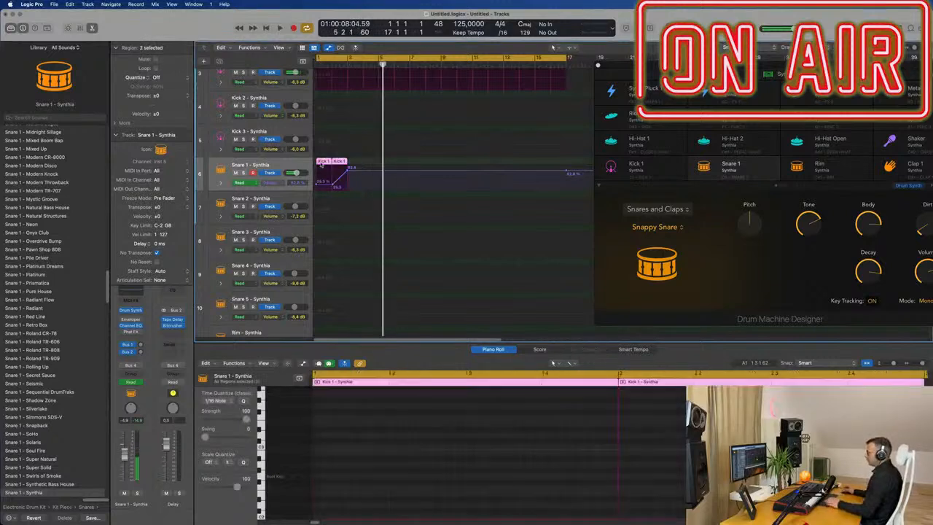
Step: Repeat the two Snare 1 regions with their automation four times to fill 16 bars
key(super+r)
key(super+r)
key(super+r)
key(super+r)
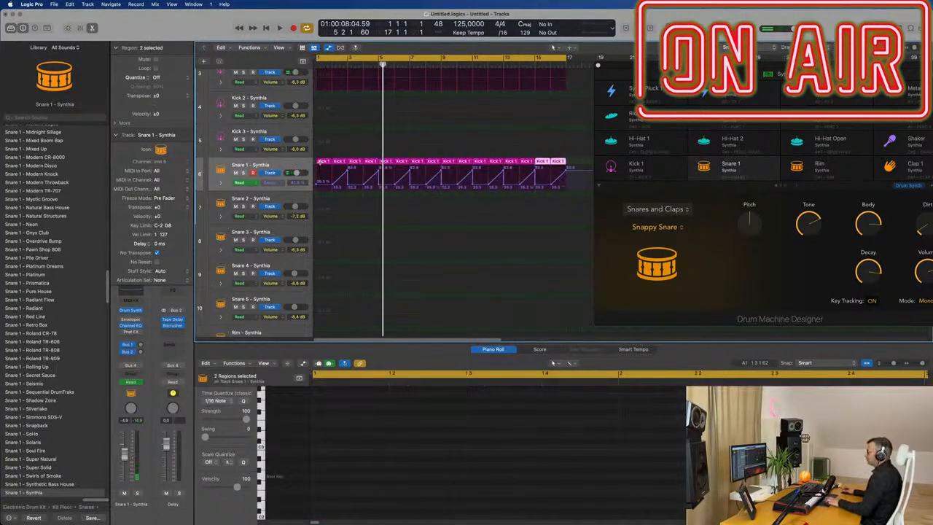
Step: Select all regions and name them after their tracks
key(super+a)
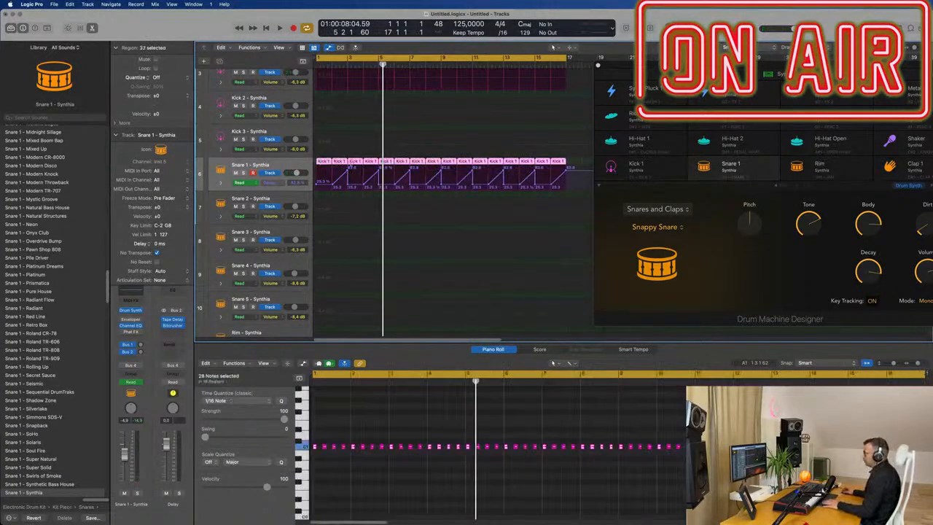
right_click(354, 163)
click(357, 167)
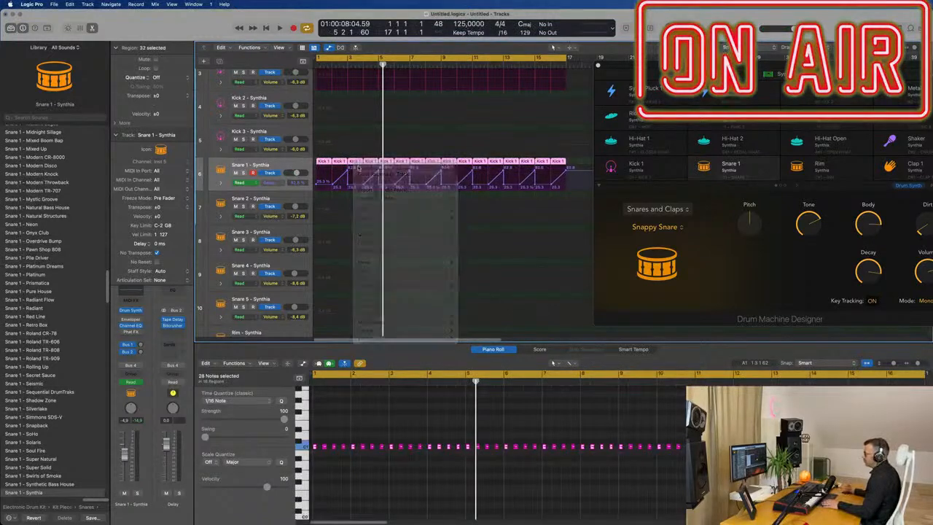
Step: Play the loop and reposition the Drum Machine Designer window
key(space)
drag(737, 70, 623, 56)
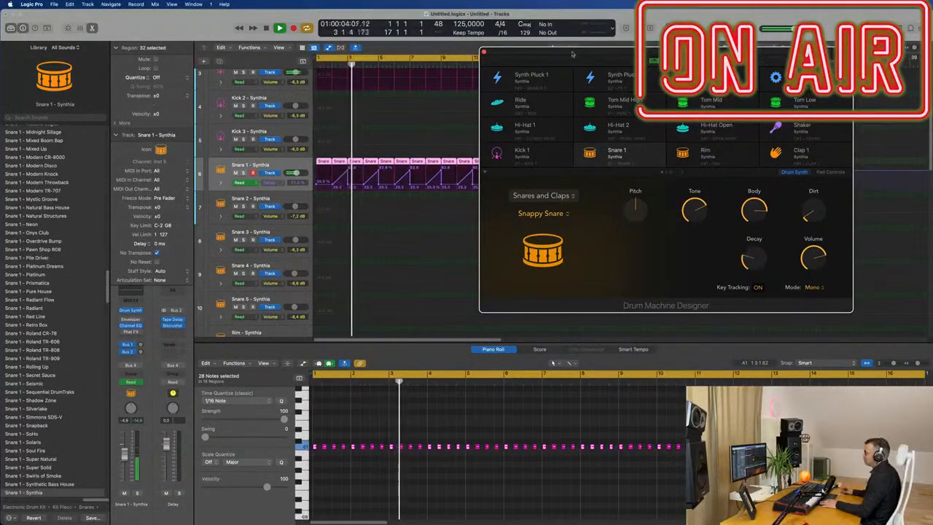
drag(577, 58, 583, 88)
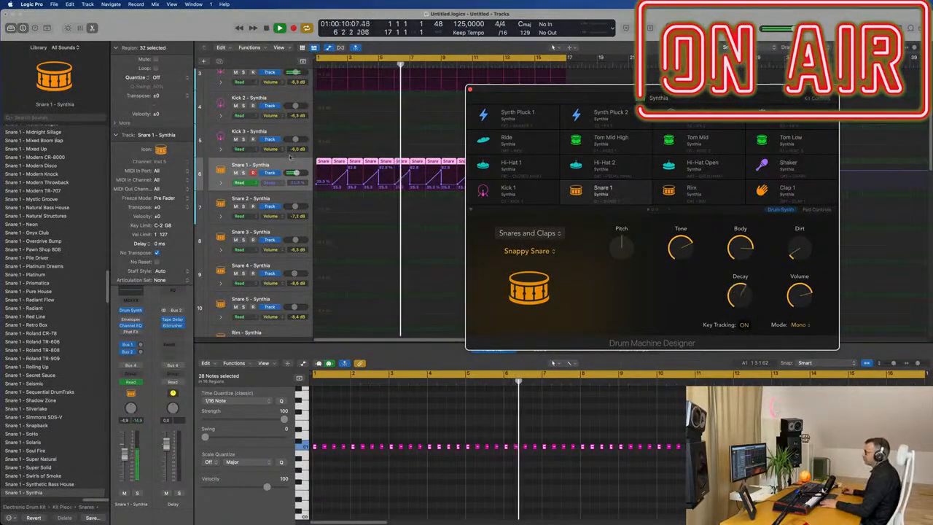
Step: Set Snare 1 to Touch automation and raise its bus send level during playback
click(284, 161)
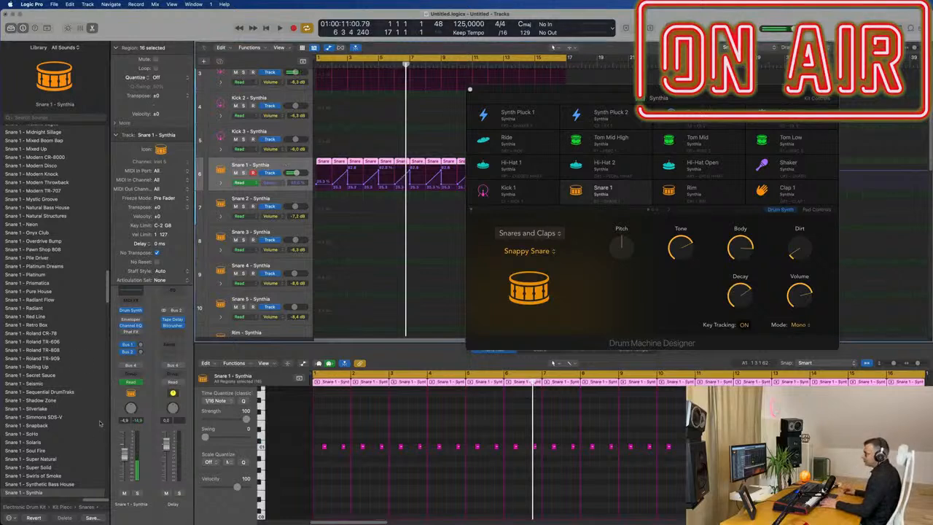
click(140, 383)
click(140, 391)
key(space)
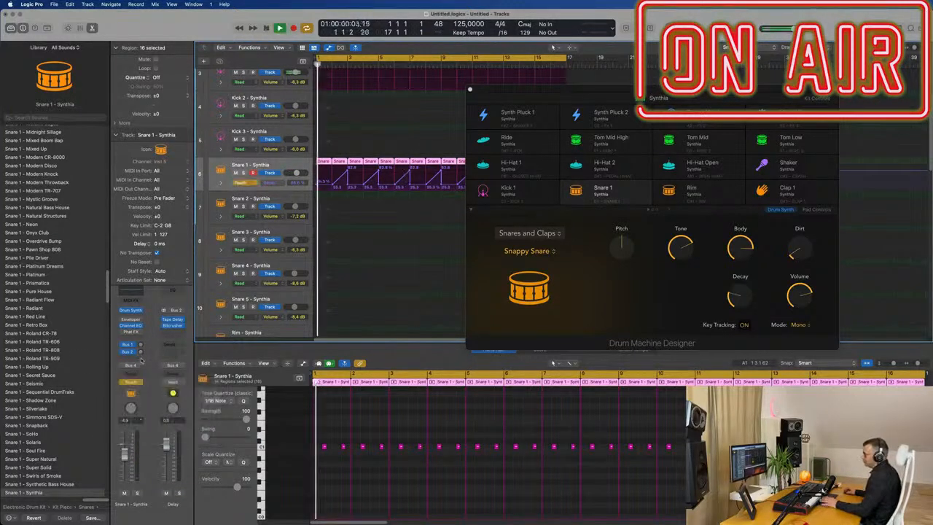
drag(140, 353, 141, 328)
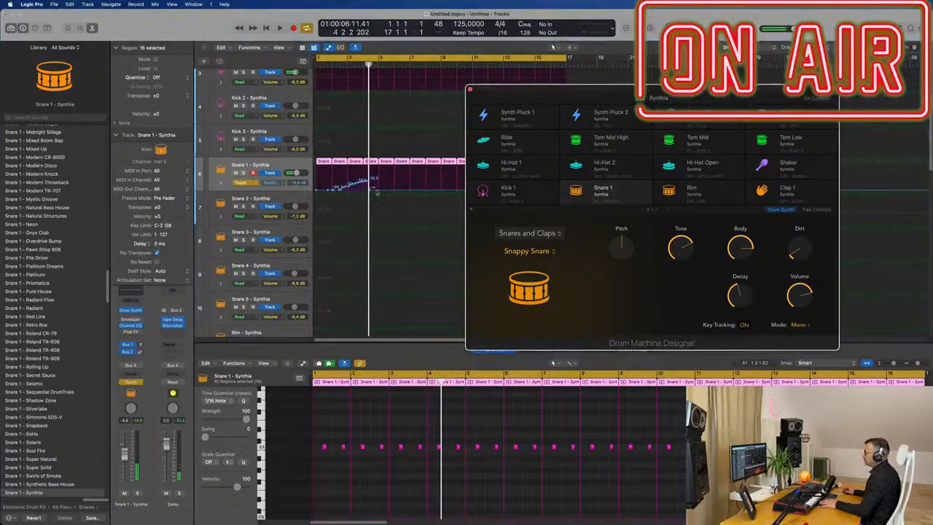
Step: Close Drum Machine Designer and reshape the send automation into a ramp rising to about -3.3 dB
click(471, 91)
drag(374, 234, 300, 238)
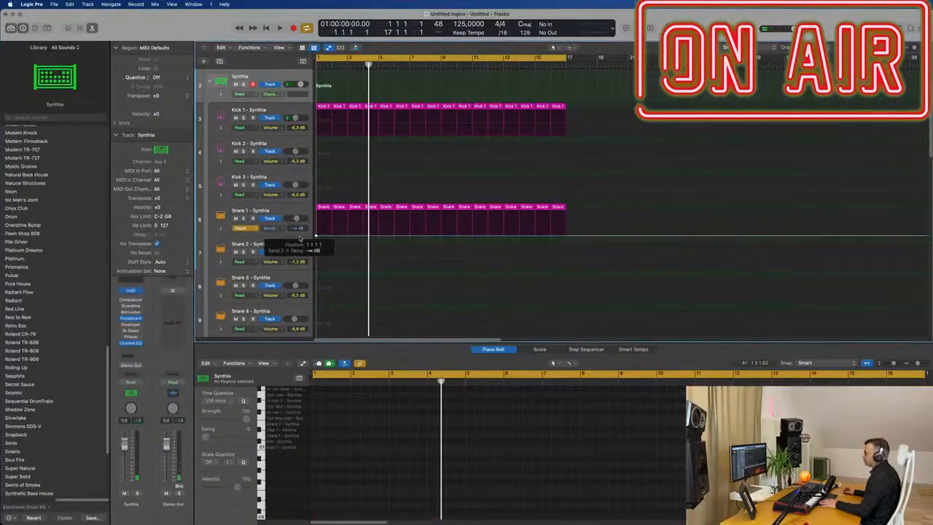
drag(378, 235, 378, 220)
click(380, 235)
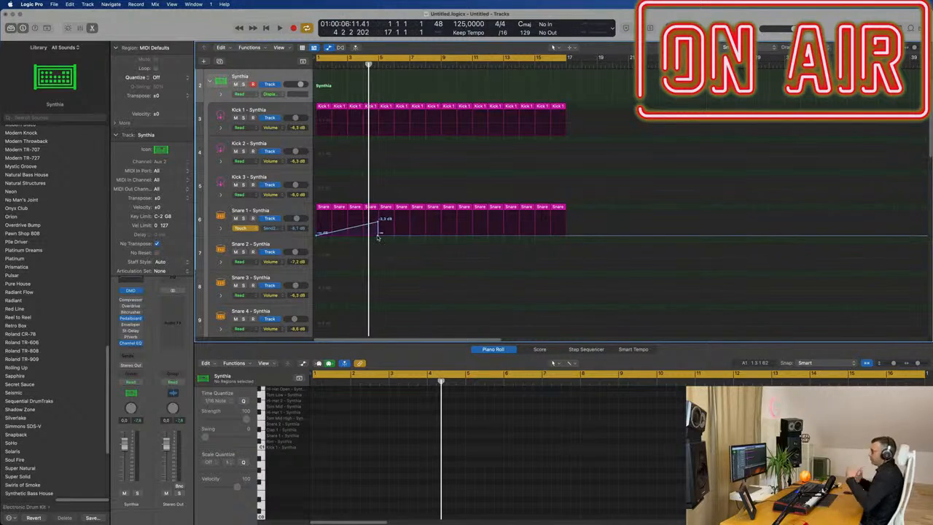
Step: Switch the Snare 1 automation mode back to Read and play the pattern
key(space)
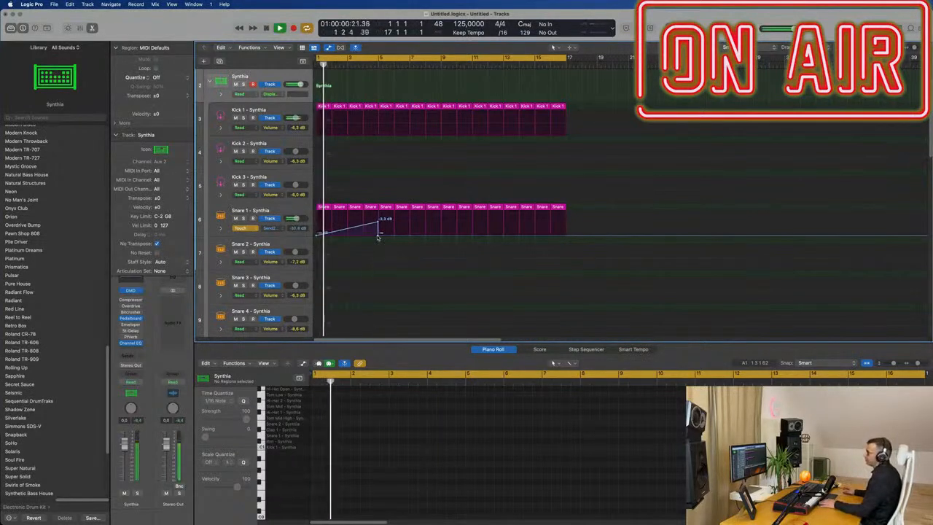
click(236, 231)
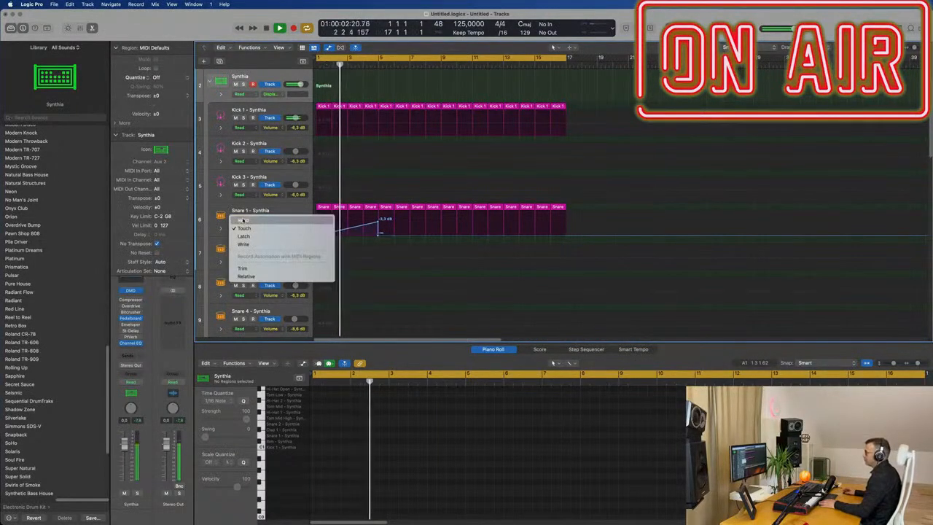
click(241, 221)
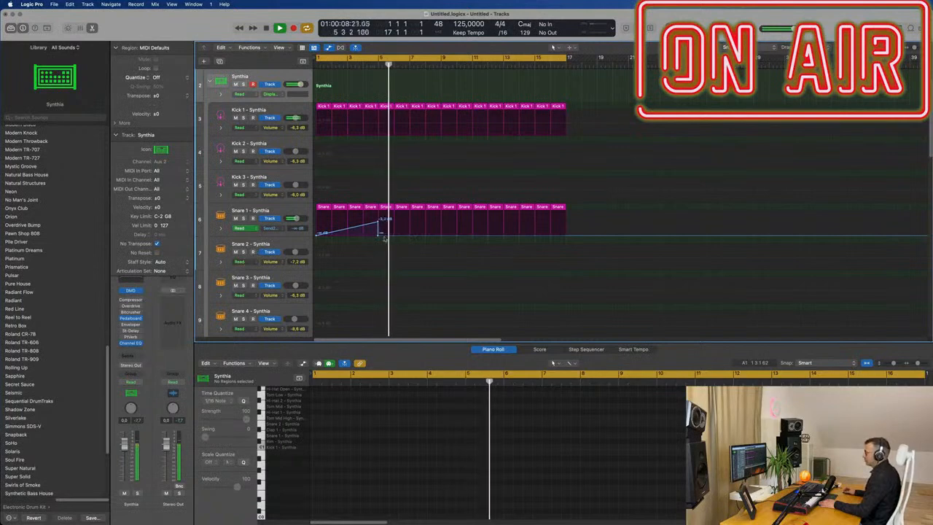
drag(379, 234, 379, 234)
key(space)
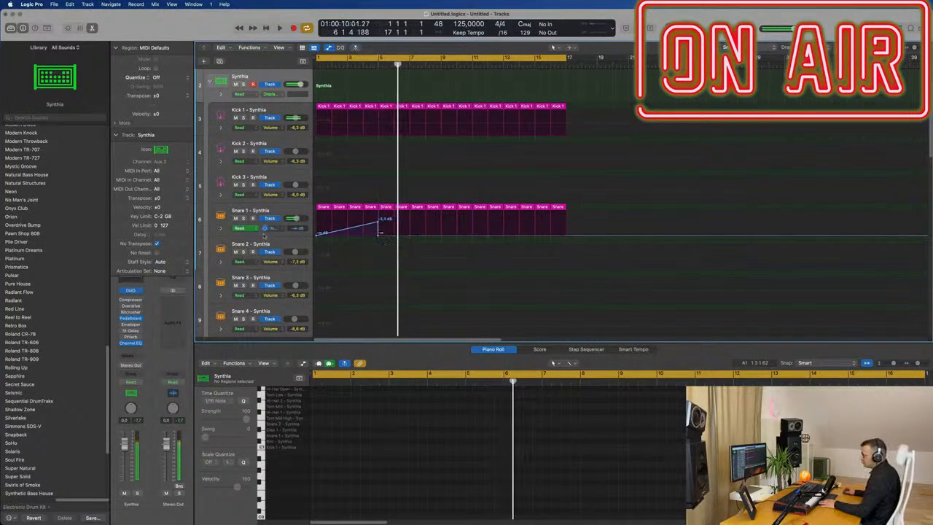
Step: Inspect the Snare 1 channel's bus send and the delay on its aux channel
click(285, 209)
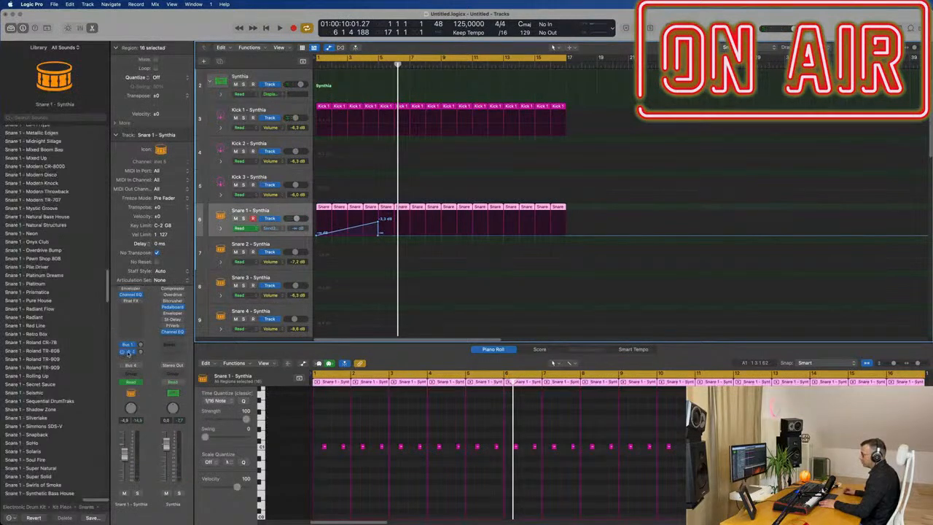
click(128, 351)
click(162, 310)
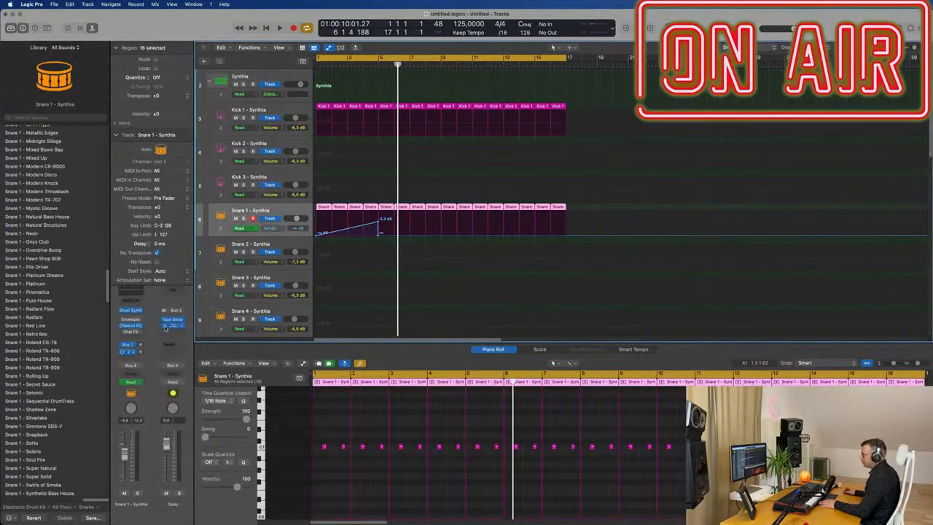
key(Return)
key(space)
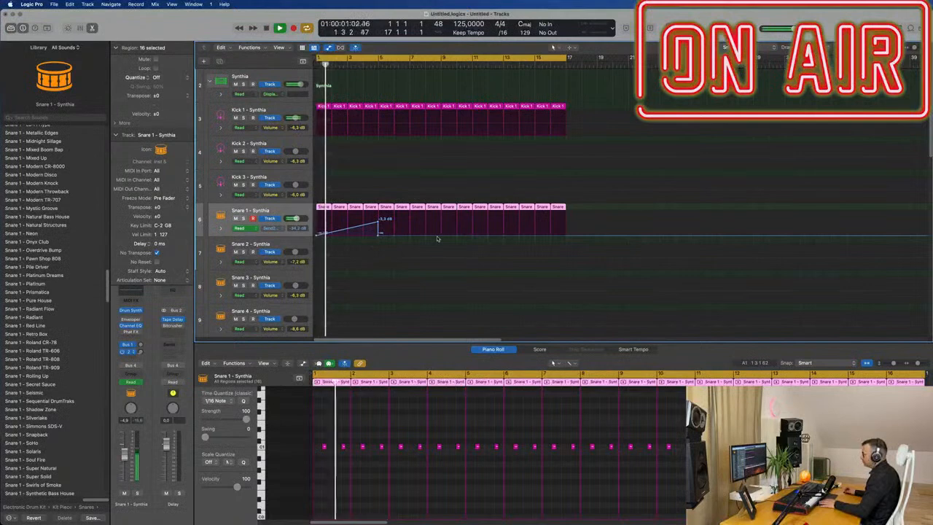
Step: Delete the Snare 1 regions from bar 5 onward and repeat the first four bars three times
drag(556, 194, 389, 209)
key(Delete)
key(space)
click(299, 208)
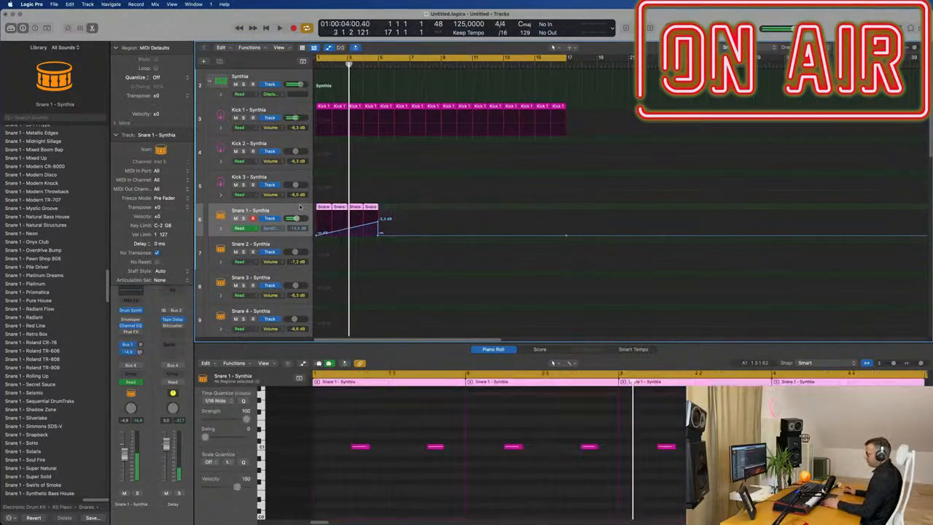
key(super+r)
key(super+r)
key(super+r)
key(Return)
key(space)
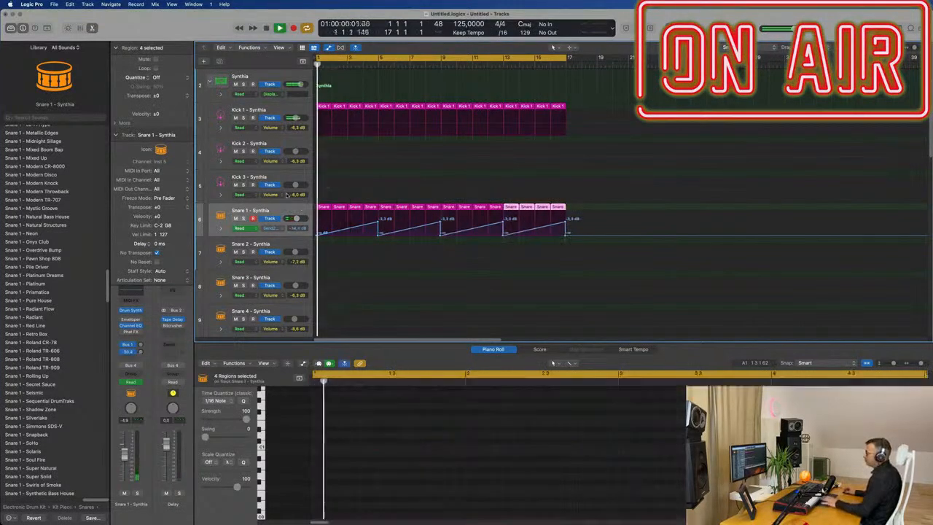
Step: Copy the first Kick 1 region onto the Hi-Hat 1 track at bar 1
click(284, 211)
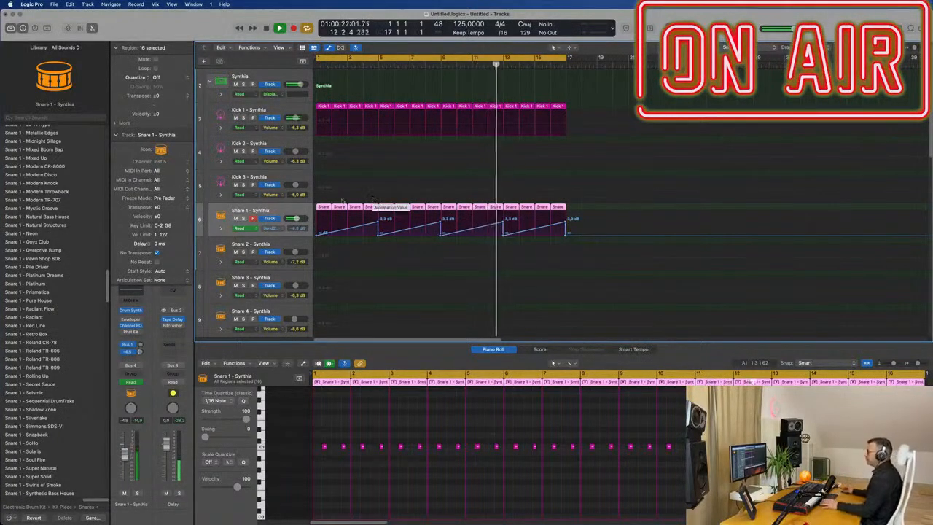
key(super+Left)
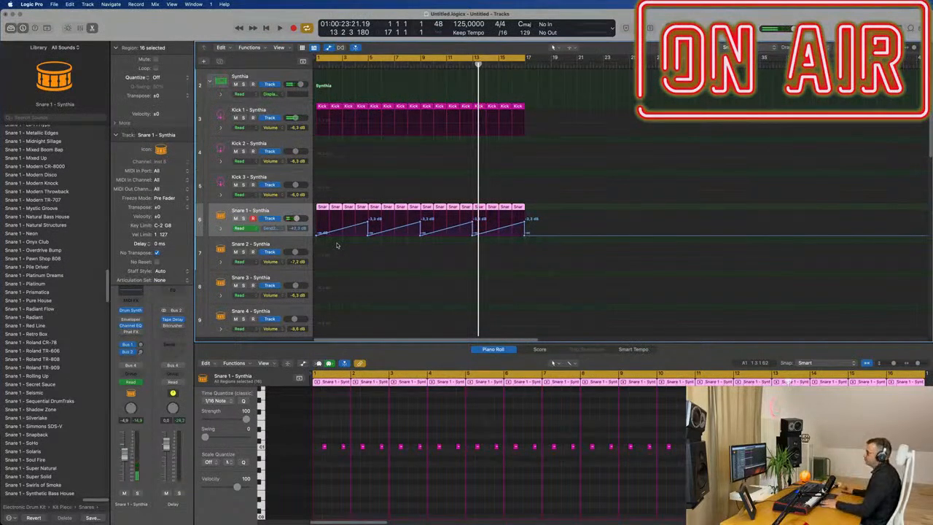
scroll(337, 245, down, 4)
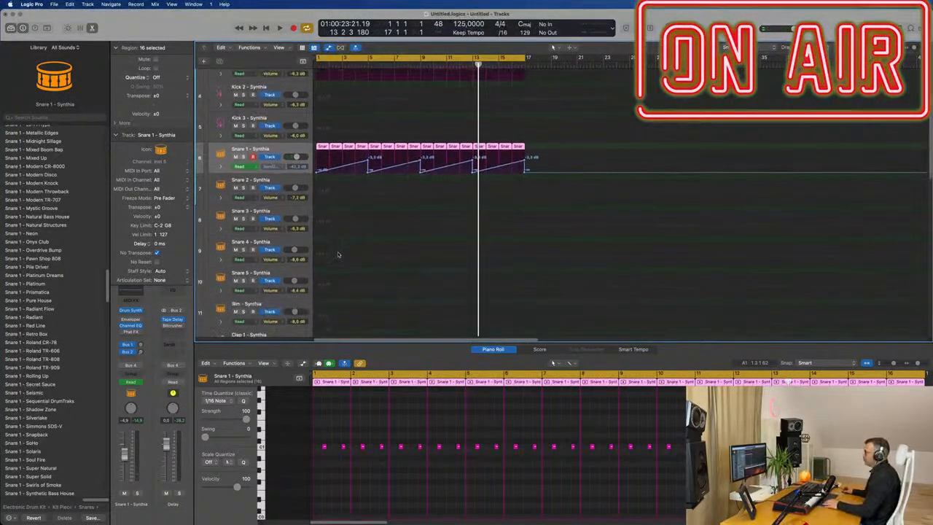
scroll(337, 254, down, 5)
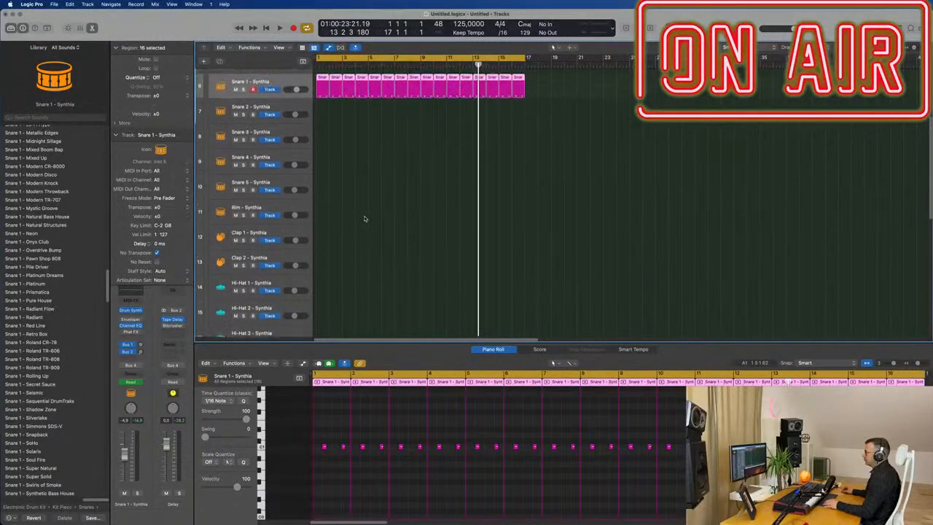
scroll(364, 219, up, 8)
click(323, 117)
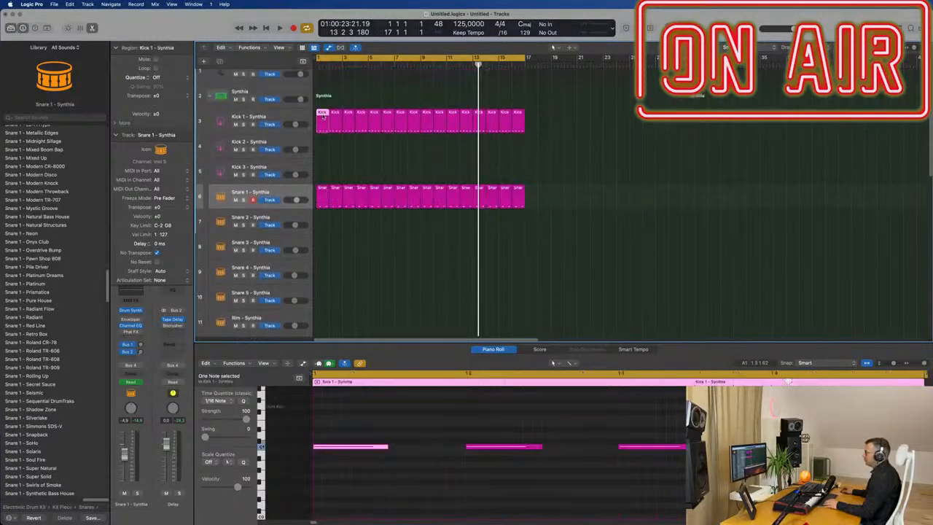
drag(331, 230, 334, 254)
scroll(355, 272, down, 8)
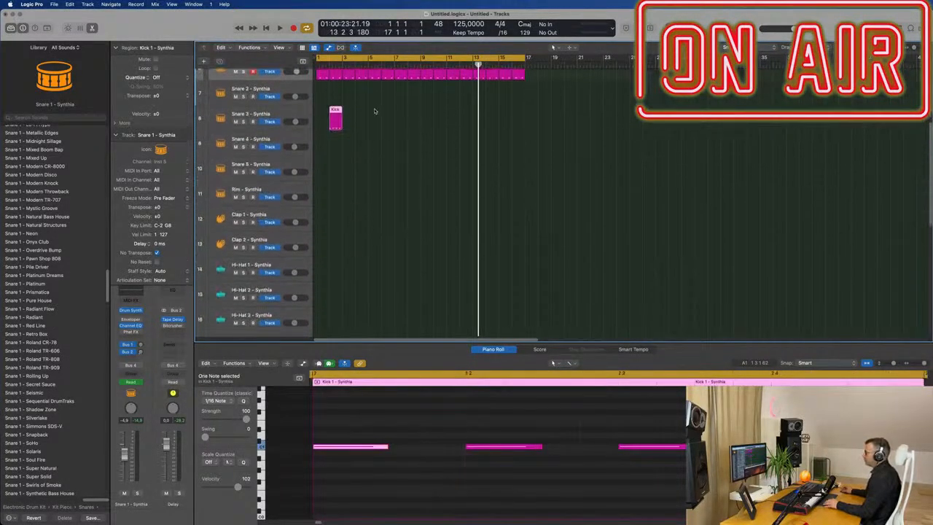
drag(336, 125, 319, 270)
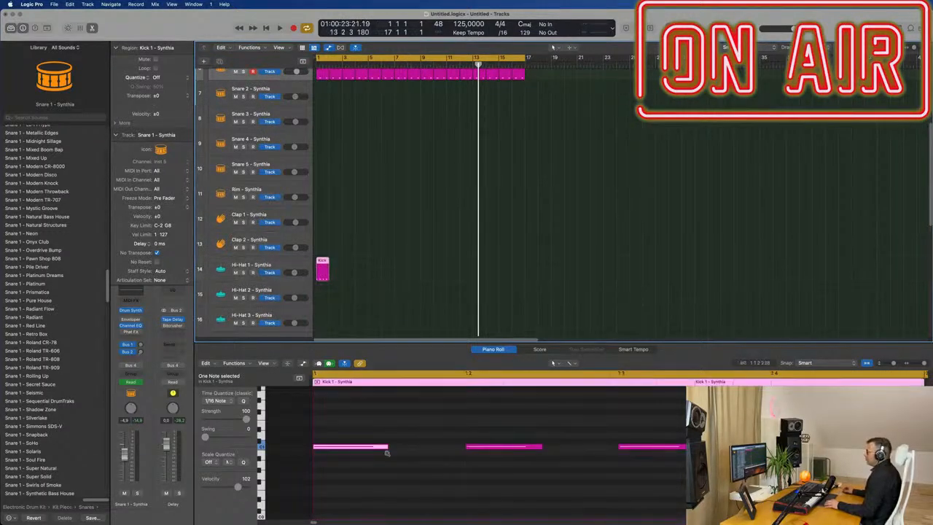
Step: Shorten the copied region's four notes and move them onto the offbeats, then play
scroll(388, 453, down, 2)
drag(356, 423, 733, 493)
drag(720, 446, 697, 446)
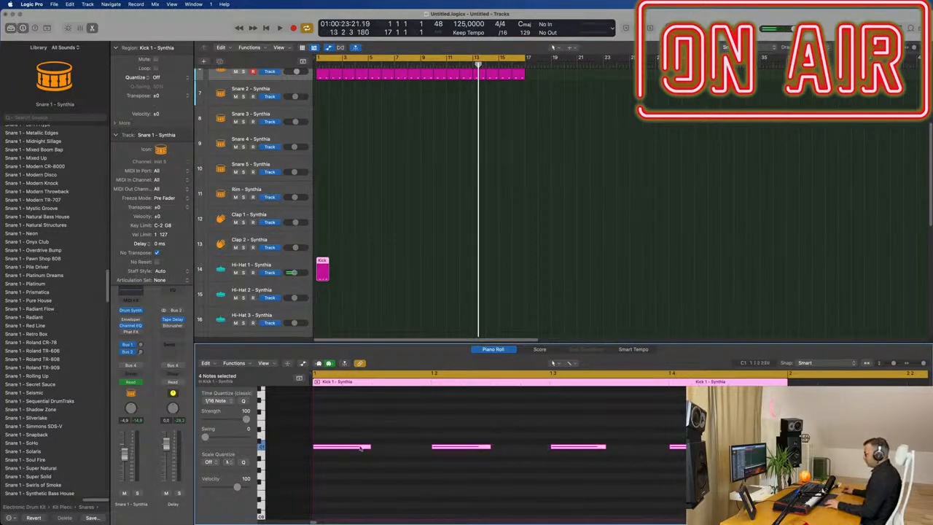
drag(369, 446, 391, 449)
key(Return)
key(space)
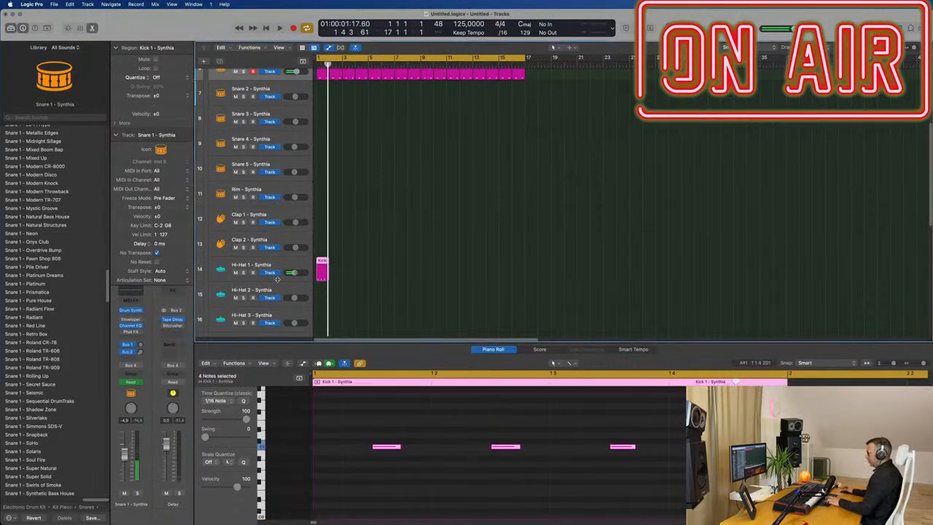
Step: Repeat the hi-hat region along the Hi-Hat 1 track to fill 16 bars
key(super+r)
key(super+r)
key(super+r)
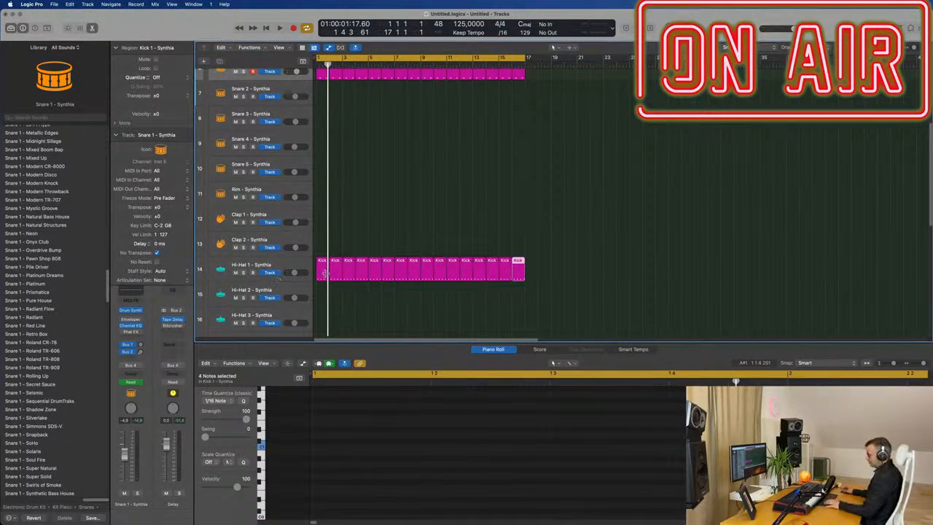
Step: Select all regions and name them after their tracks
key(super+a)
right_click(377, 264)
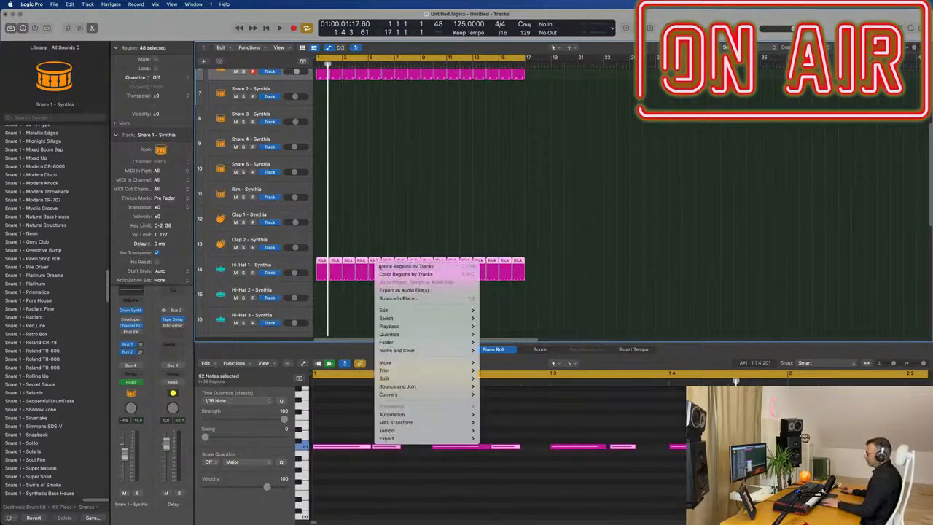
click(380, 266)
click(276, 266)
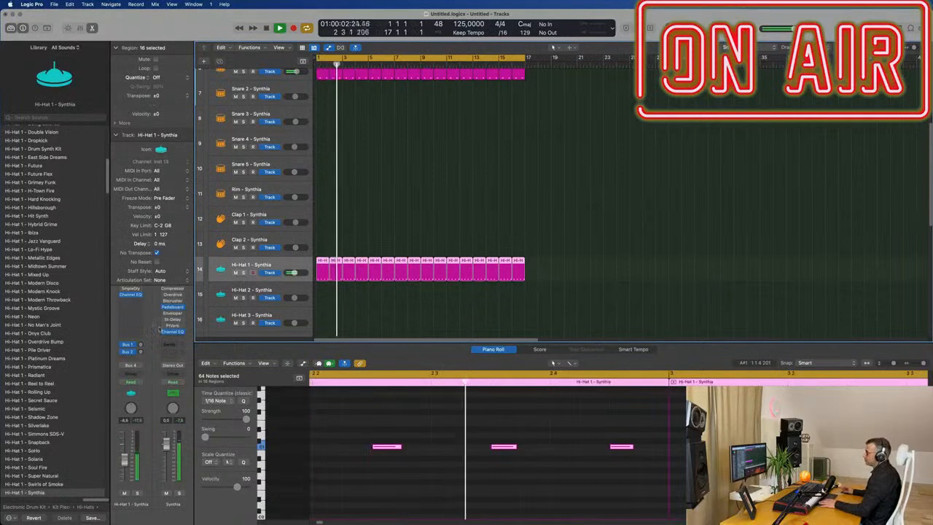
Step: Open the Hi-Hat 1 Drum Synth and turn down its Decay and set its Dirt to 0.0 %, then close it
click(142, 346)
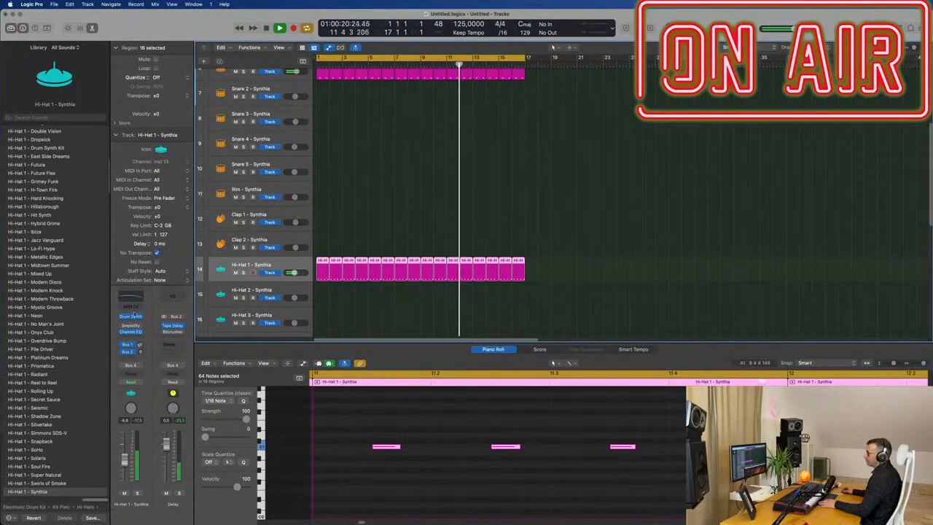
drag(576, 103, 633, 124)
drag(626, 215, 621, 226)
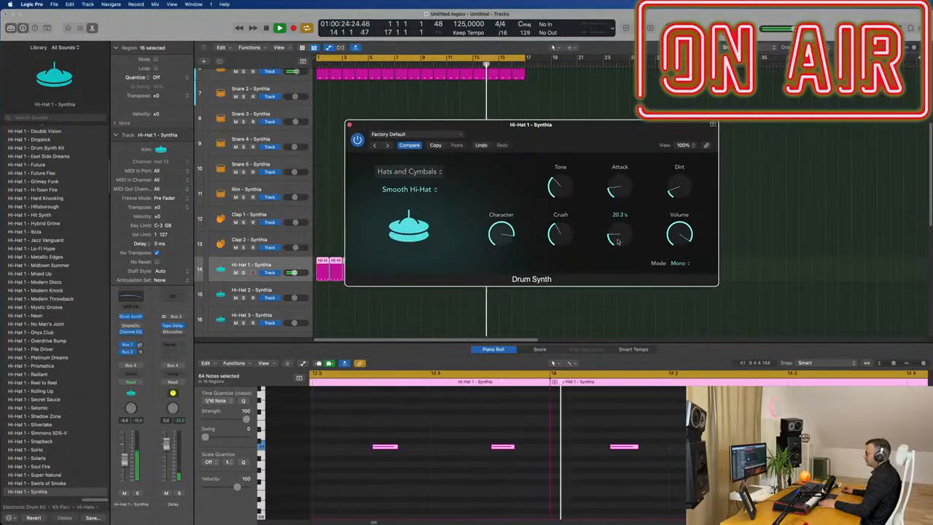
mouse_move(685, 172)
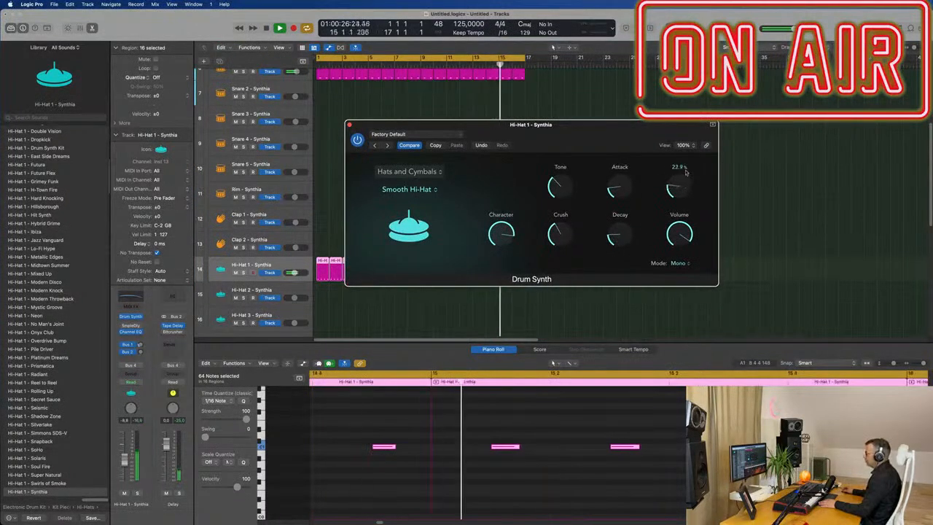
drag(691, 138, 675, 222)
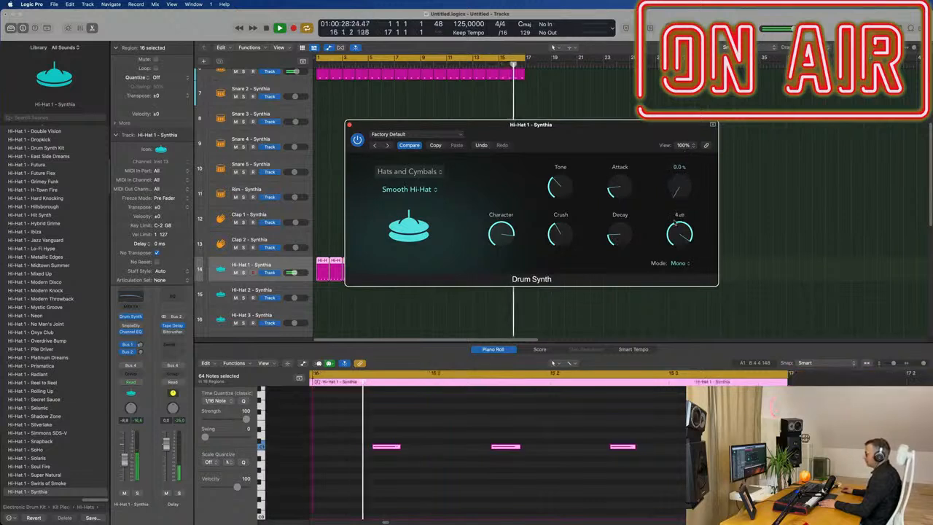
drag(634, 142, 617, 178)
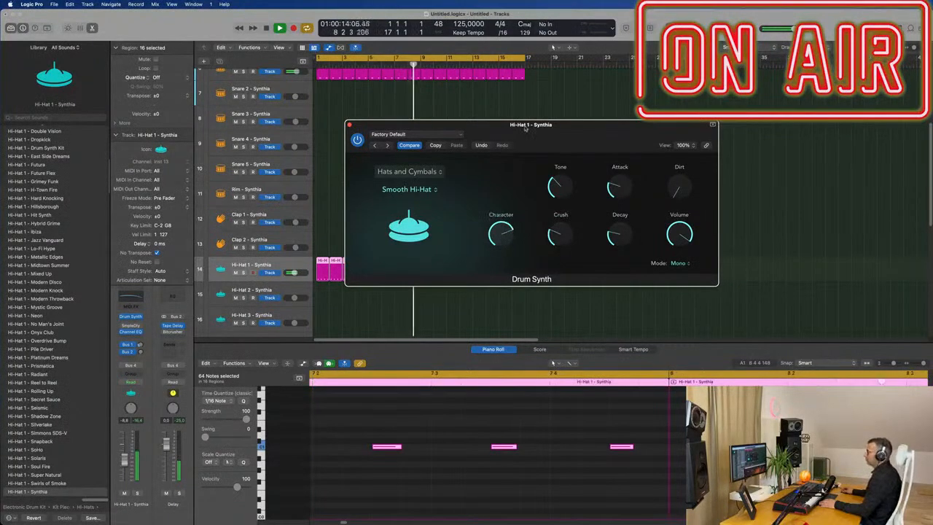
drag(525, 128, 562, 125)
click(386, 123)
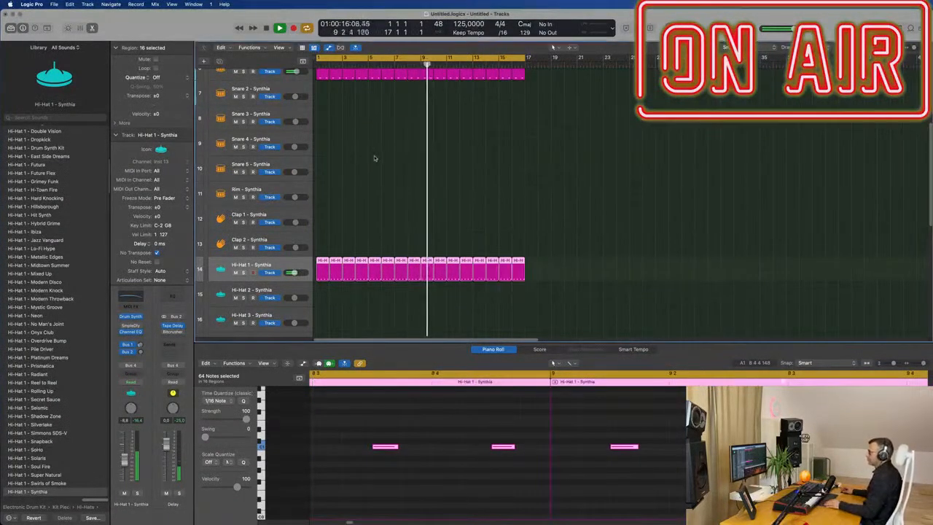
Step: Zoom out the track area and review the Snare 1 and Hi-Hat 1 tracks and their notes
key(super+Left)
key(super+Up)
key(super+Up)
key(super+Up)
key(super+Up)
scroll(368, 160, up, 1)
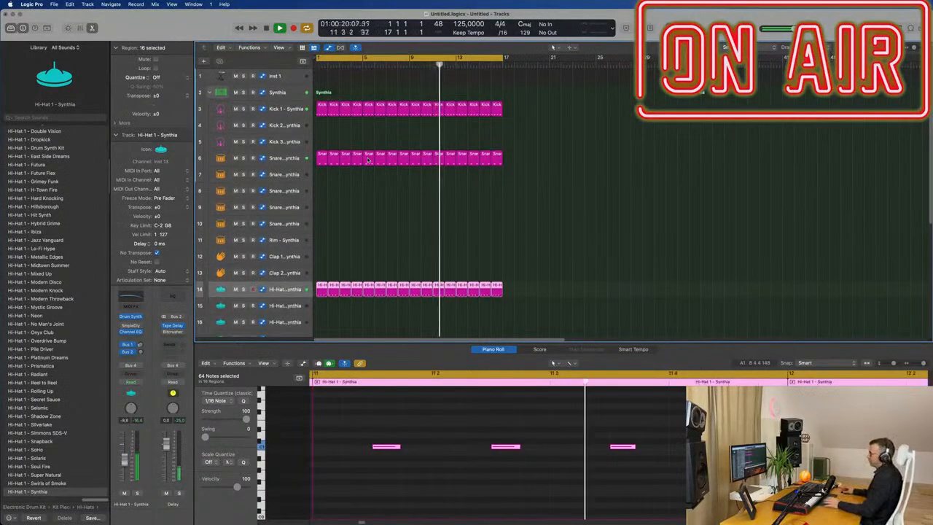
click(295, 159)
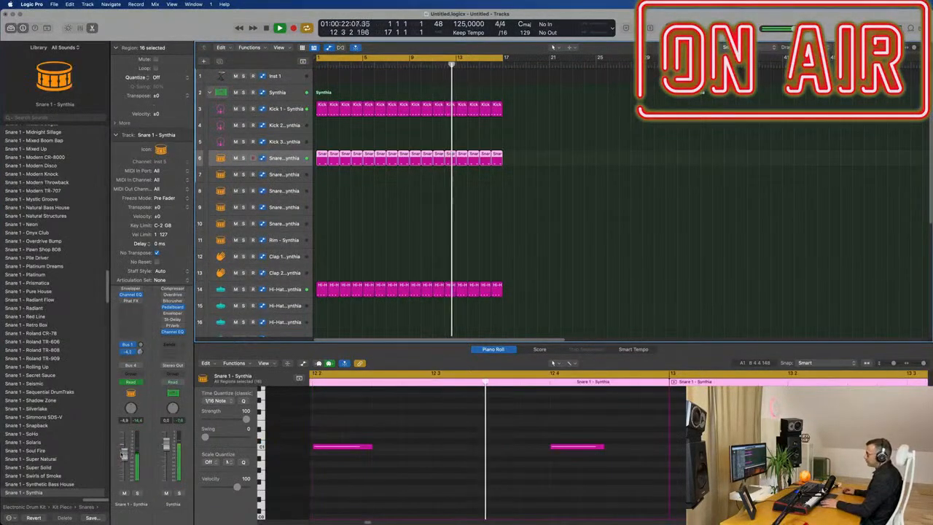
scroll(370, 285, down, 5)
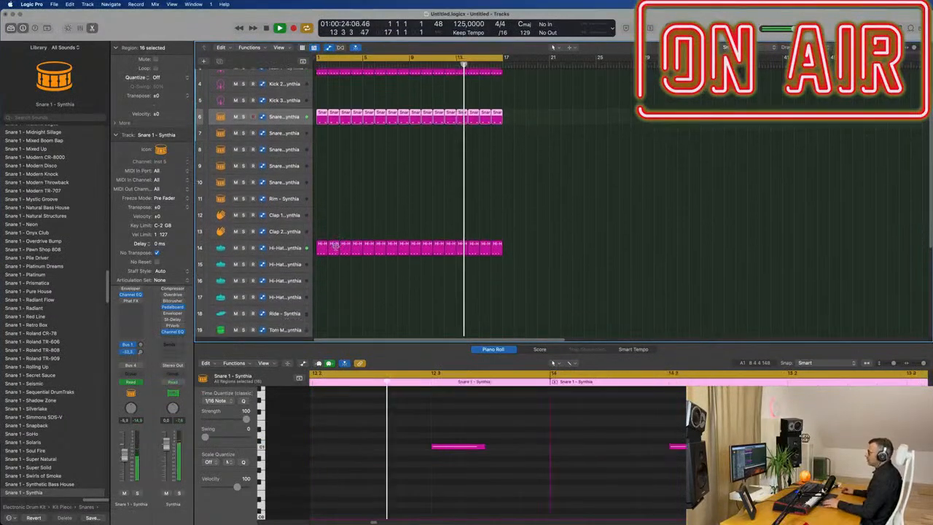
click(281, 250)
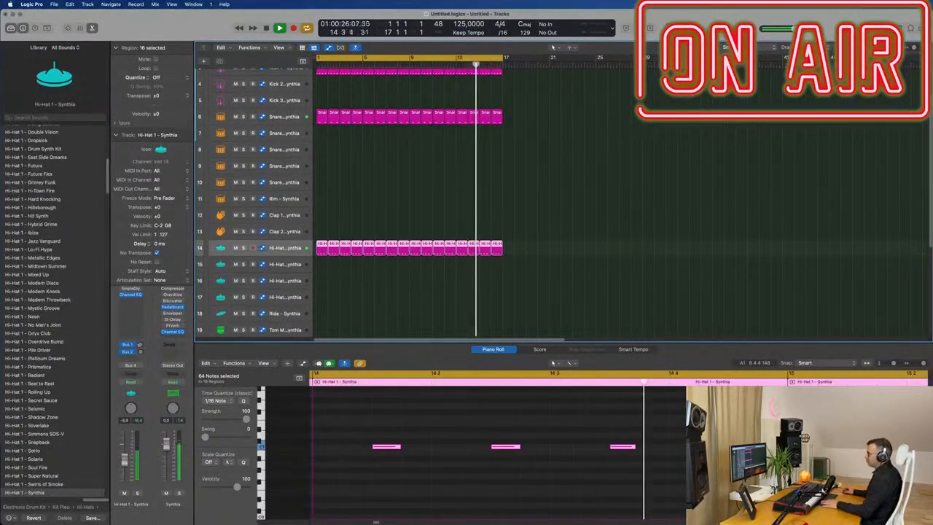
scroll(342, 277, down, 10)
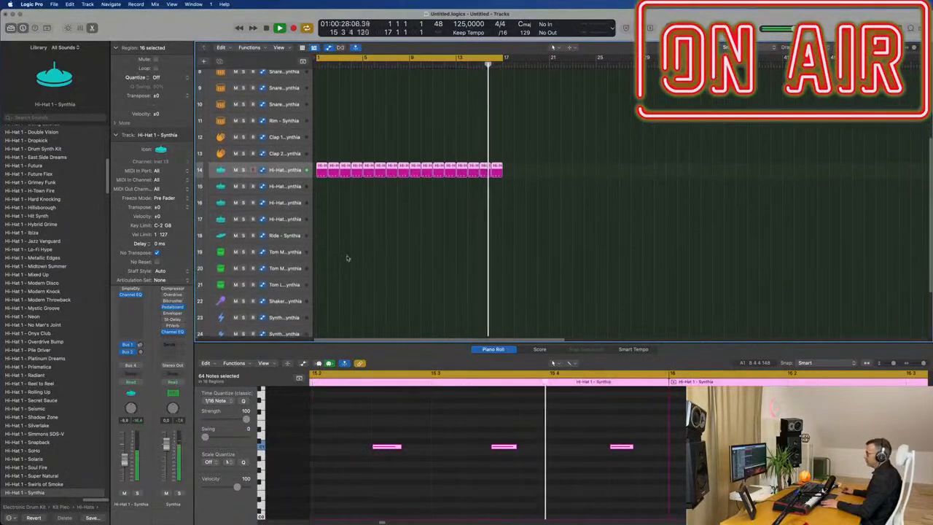
click(358, 227)
scroll(365, 261, down, 2)
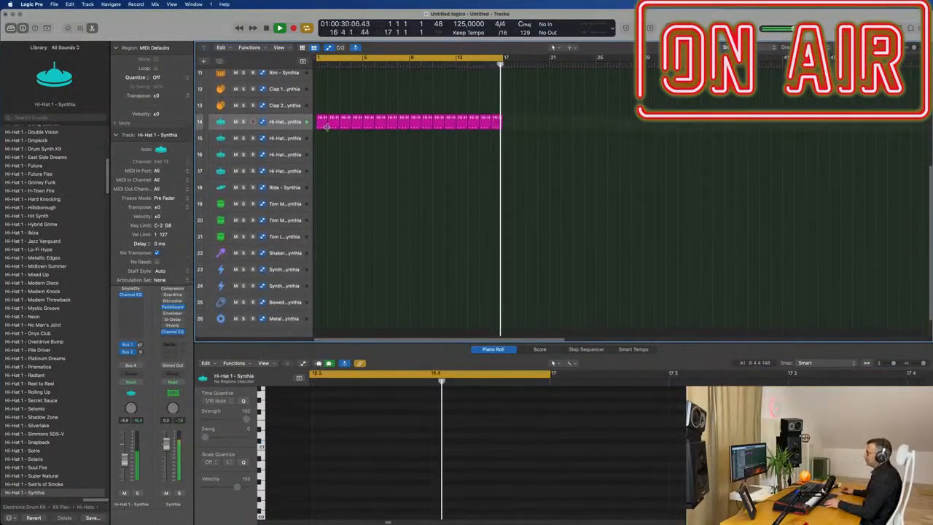
Step: Copy the first hi-hat region onto the Shaker track at bar 1, rearrange its notes into a denser pattern, and play
drag(323, 120, 321, 253)
drag(381, 448, 326, 450)
drag(393, 449, 419, 448)
key(super+Left)
key(super+Left)
key(super+Left)
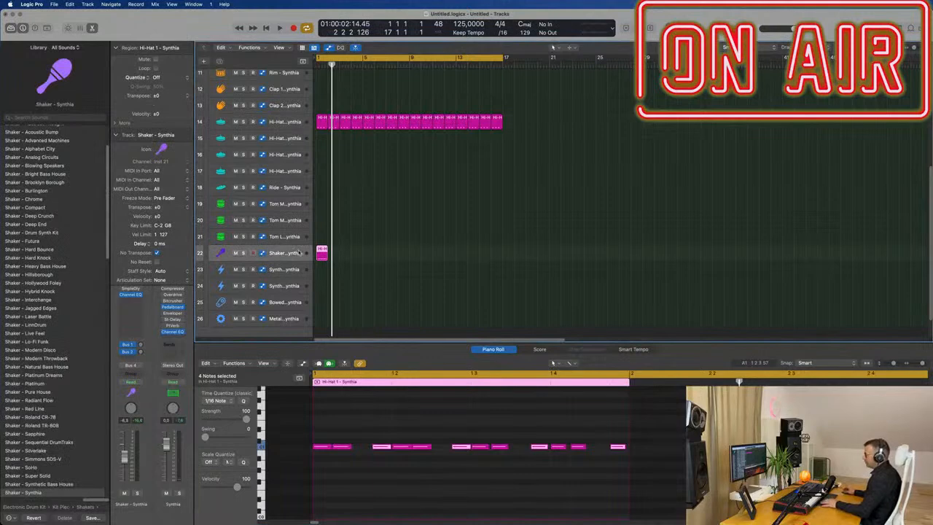
key(space)
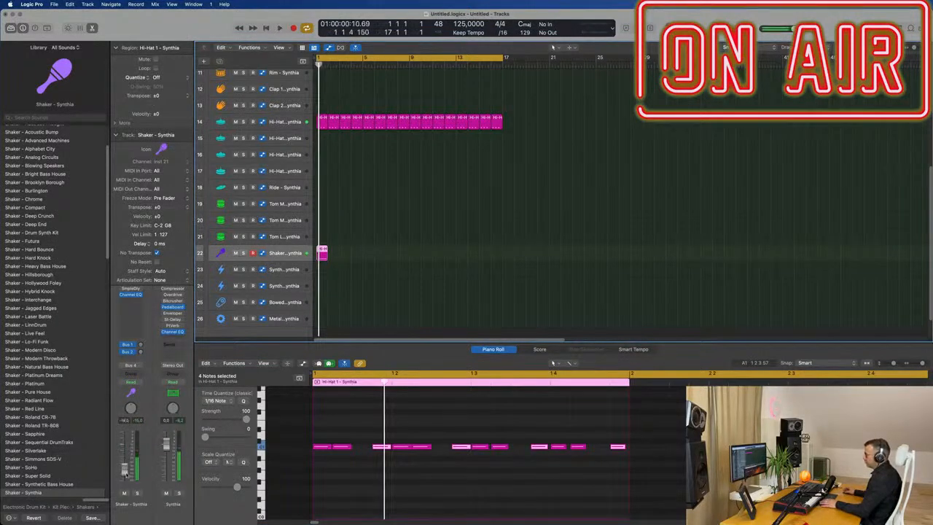
Step: Remove all notes in the shaker region's editor and replay the beat from the start
click(339, 476)
key(super+a)
key(Delete)
key(space)
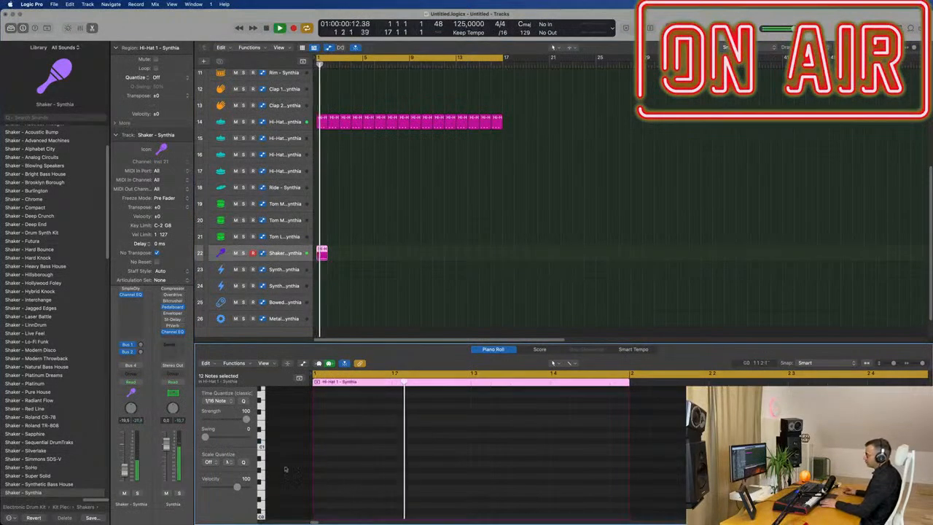
scroll(357, 252, down, 1)
key(Return)
click(322, 237)
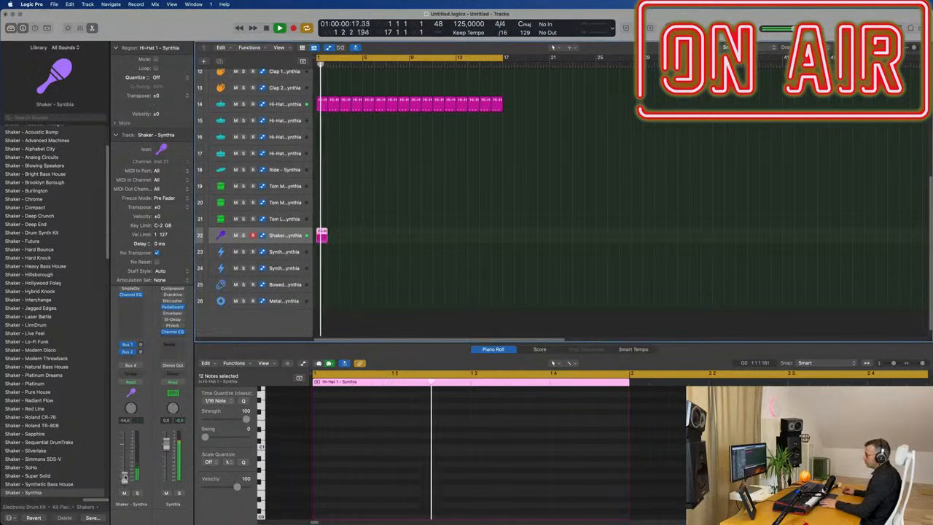
key(space)
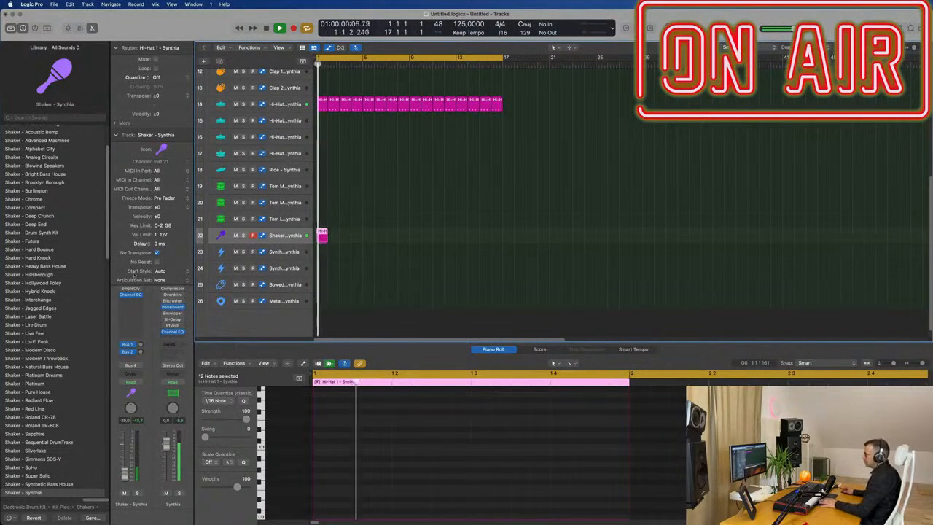
Step: Open the Shaker's Sample Delay plugin and repeat the shaker region along the track to fill 16 bars
click(131, 290)
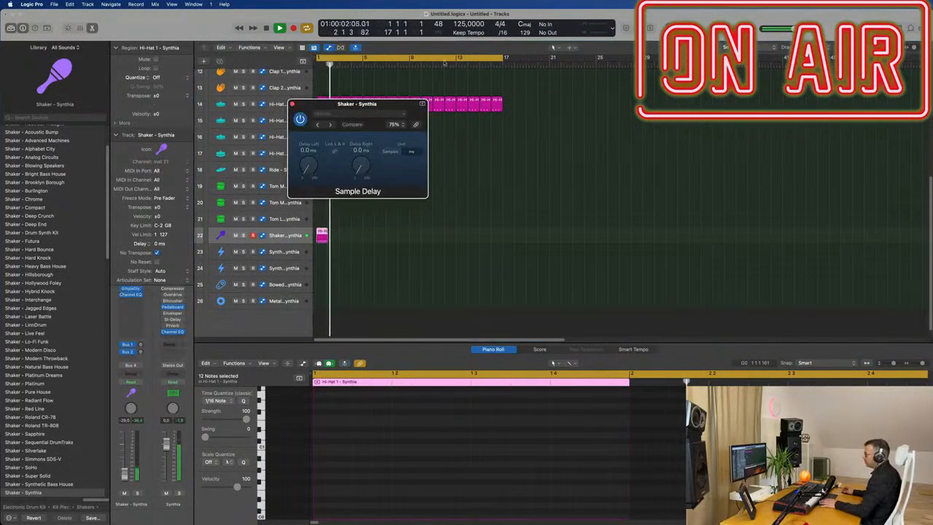
drag(347, 100, 457, 134)
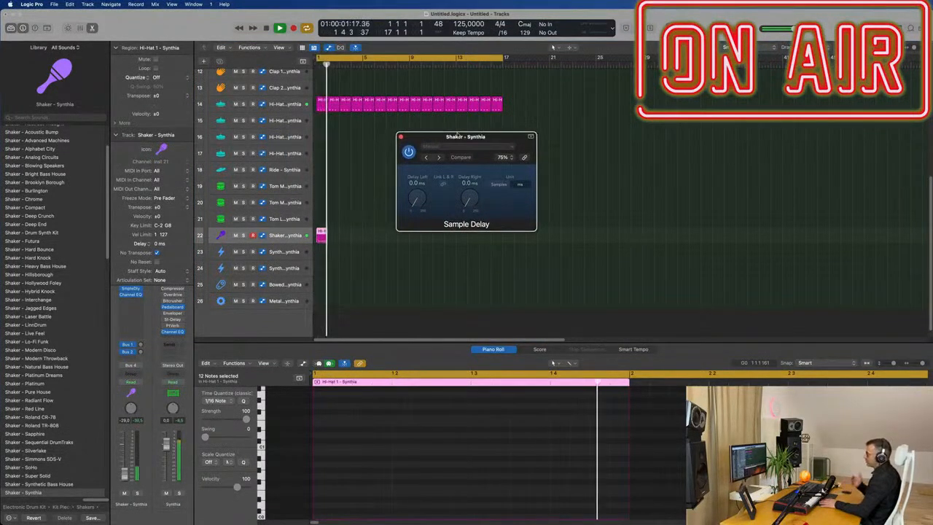
drag(352, 308, 320, 228)
key(super+r)
key(super+r)
key(super+r)
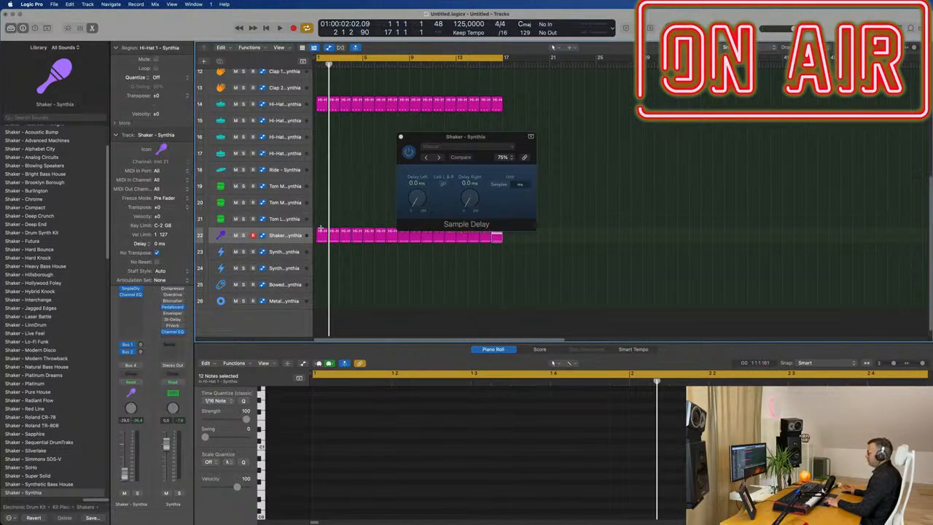
Step: Set the Sample Delay to 3.0 ms left and 6.0 ms right while playing, toggle its bypass to compare, then close it
drag(483, 136, 495, 151)
key(space)
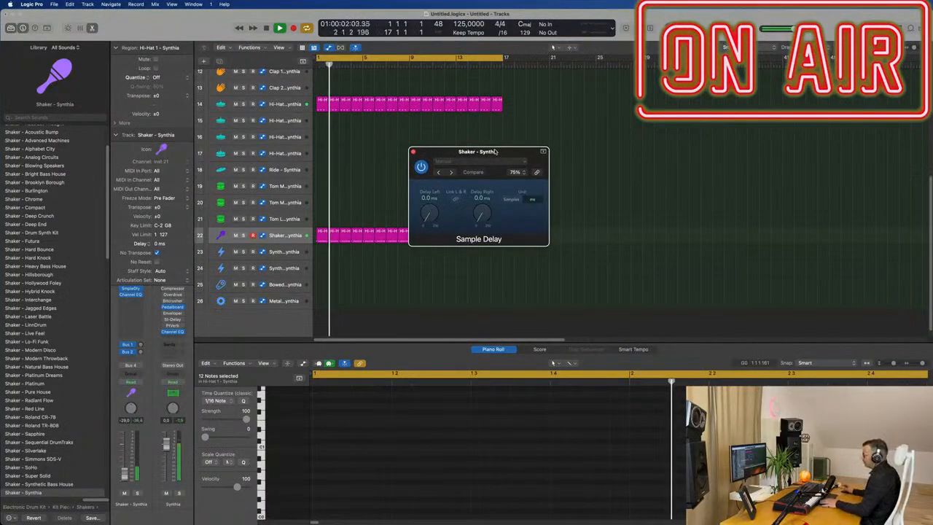
drag(438, 218, 431, 216)
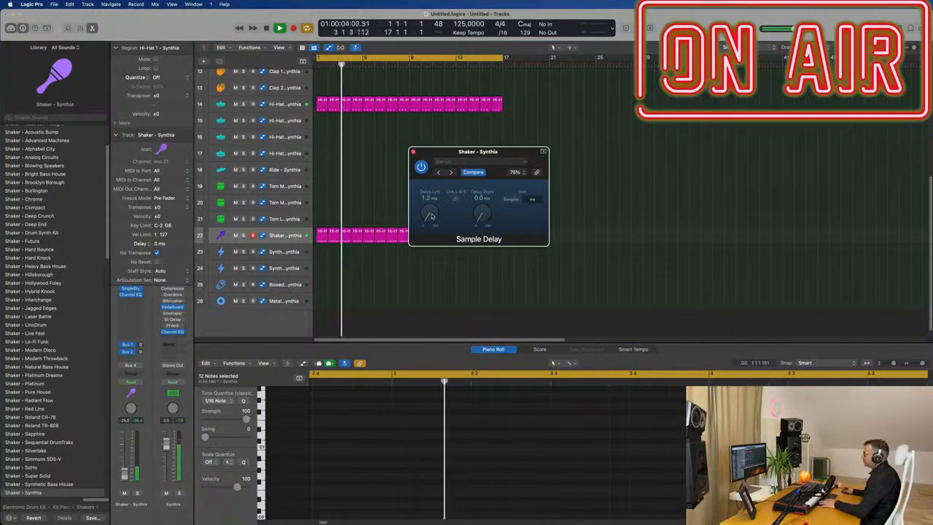
drag(480, 218, 481, 200)
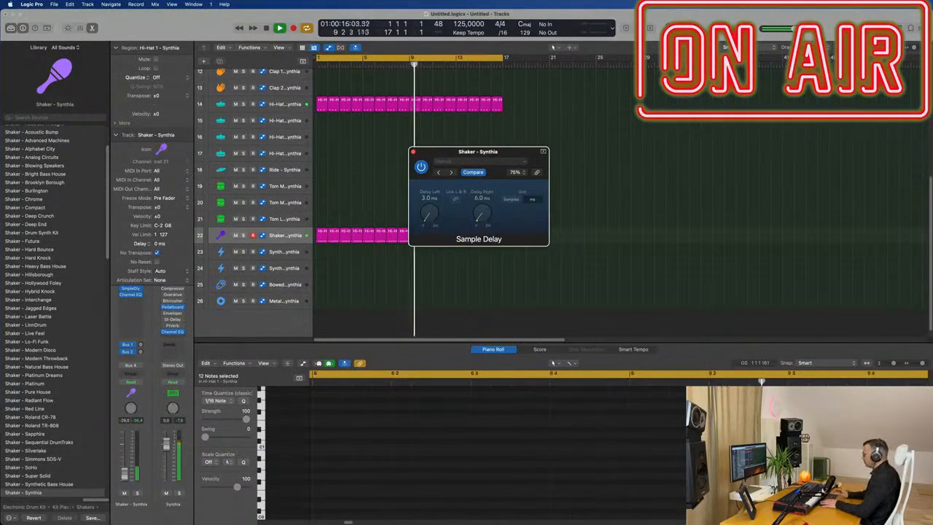
drag(514, 157, 514, 153)
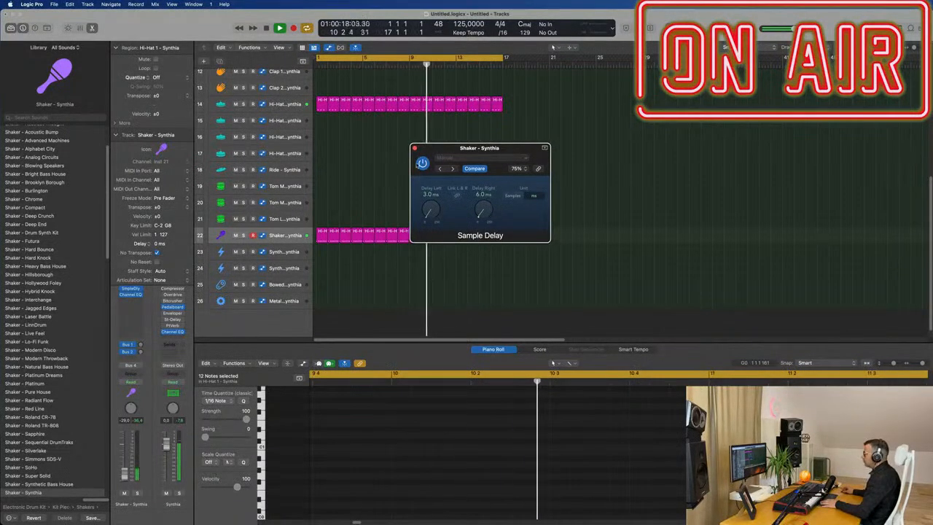
click(423, 163)
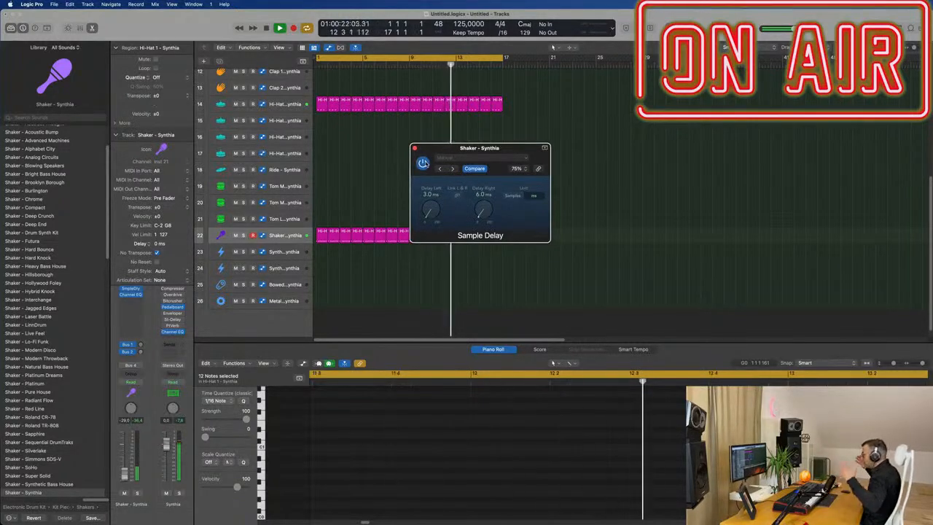
click(415, 148)
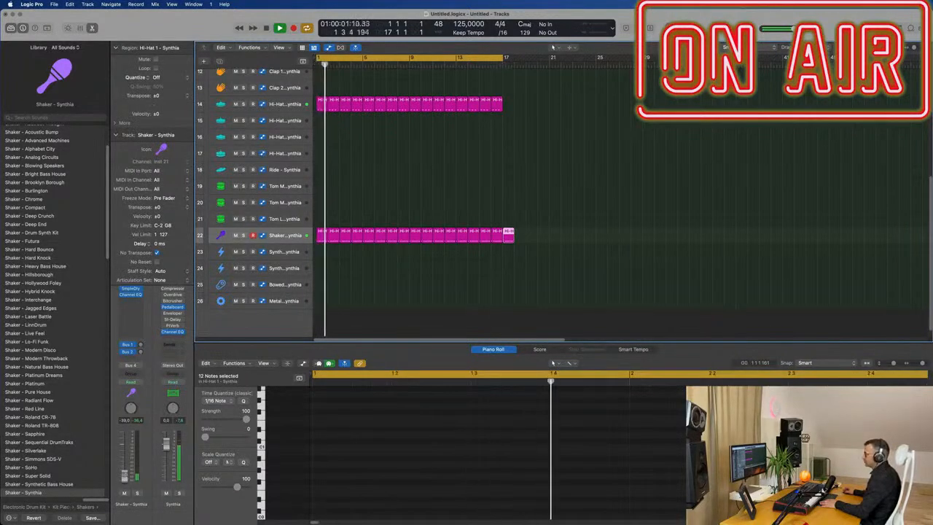
Step: Open the Alchemy instrument on the Inst 1 track and filter its preset browser to the Bass category
click(662, 185)
scroll(615, 207, up, 10)
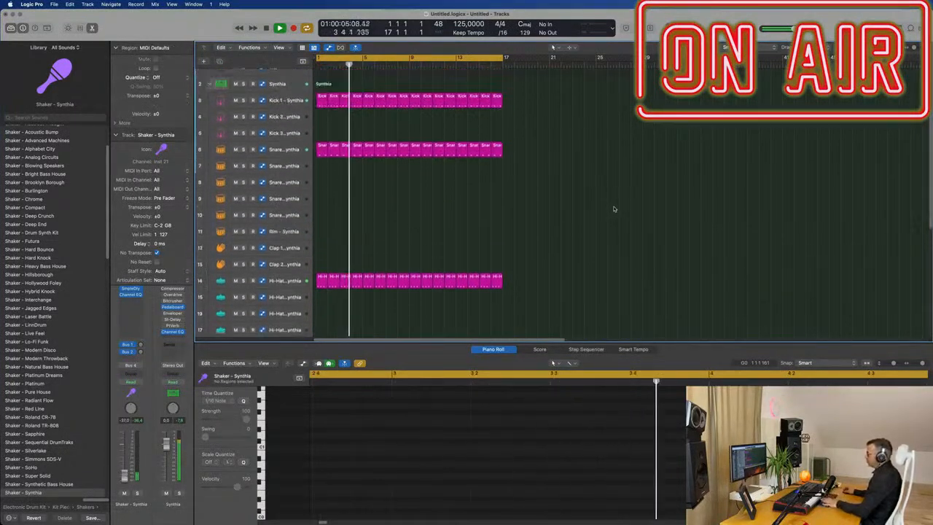
scroll(437, 182, up, 2)
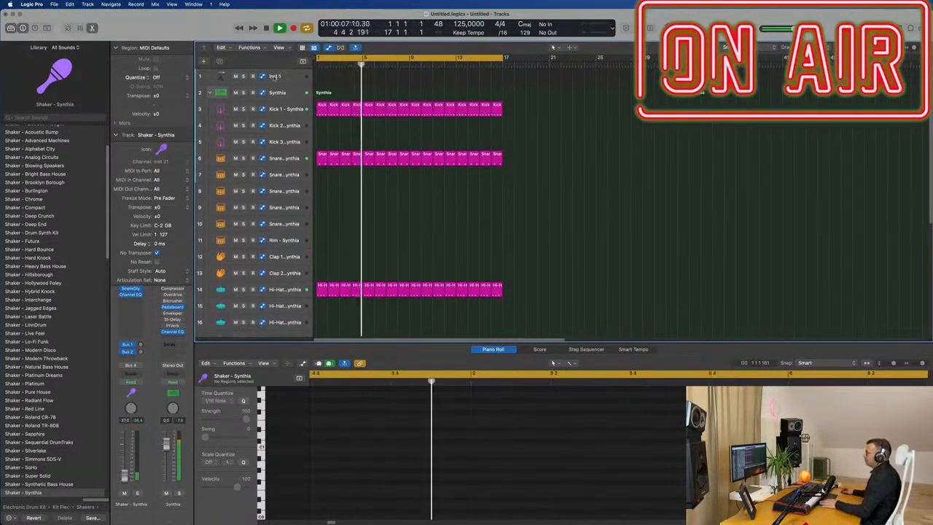
click(277, 77)
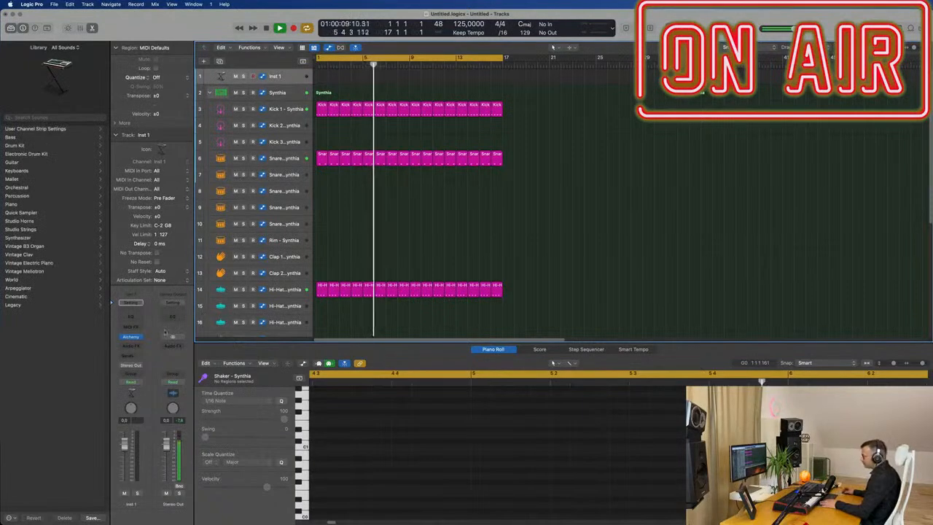
click(131, 337)
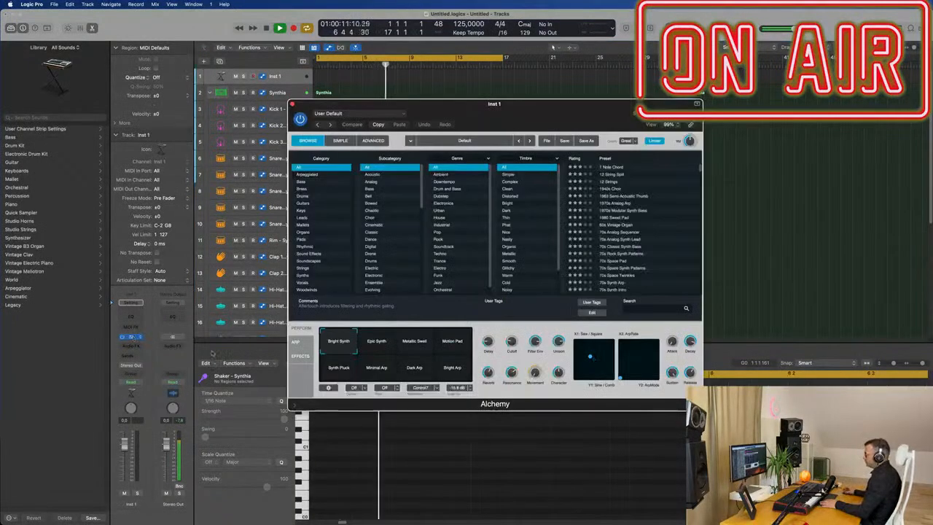
drag(520, 112, 557, 108)
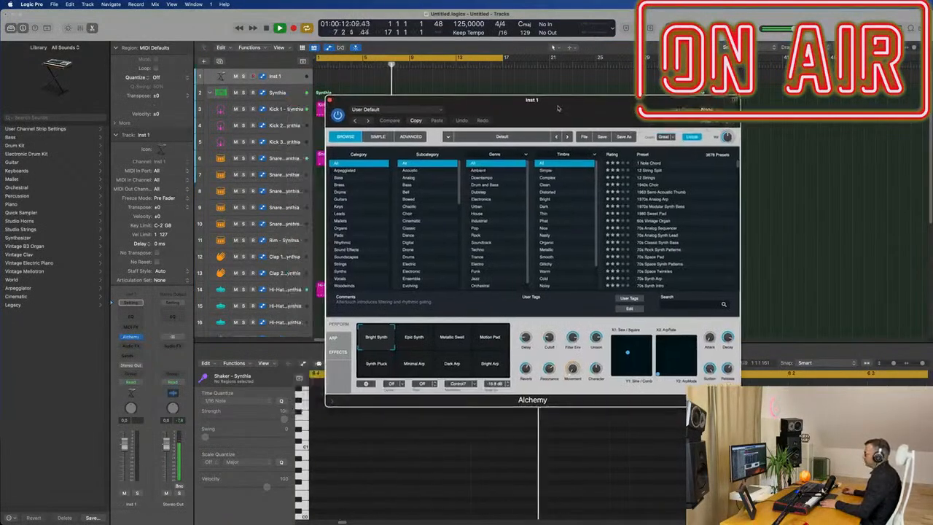
click(339, 179)
drag(595, 108, 563, 119)
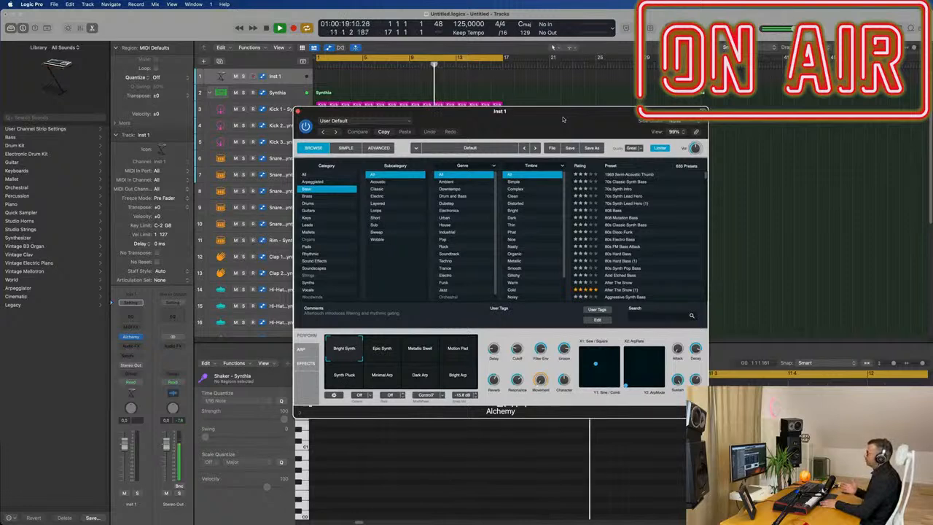
drag(563, 119, 550, 119)
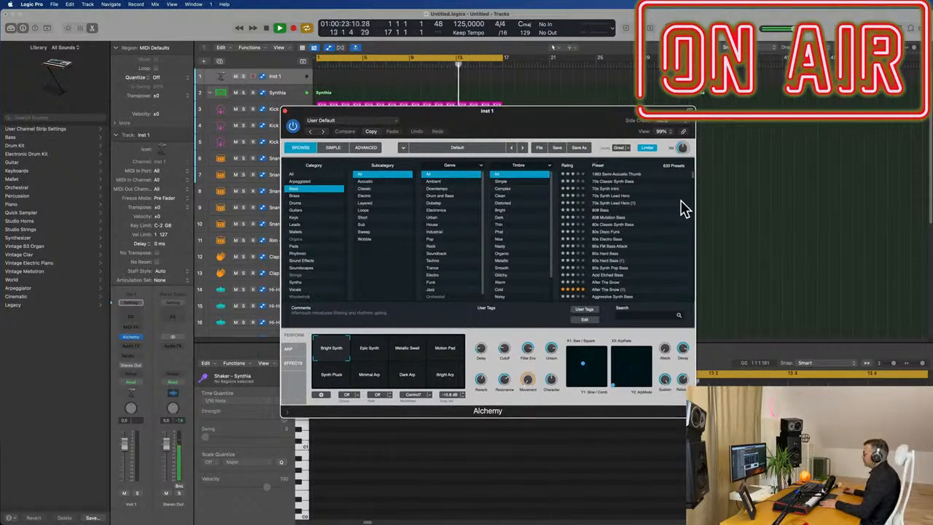
Step: Audition several bass presets in Alchemy and load 80s Classic Synth Bass
click(612, 181)
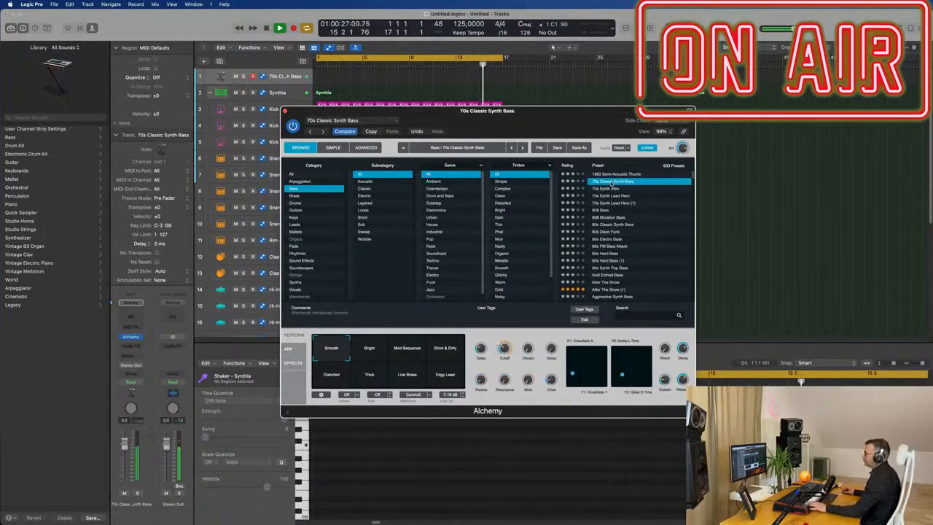
click(611, 189)
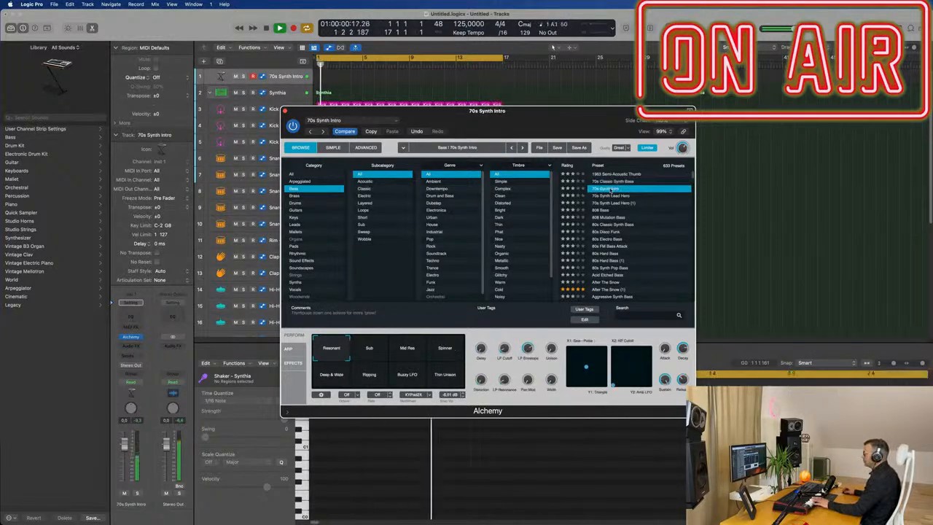
click(616, 175)
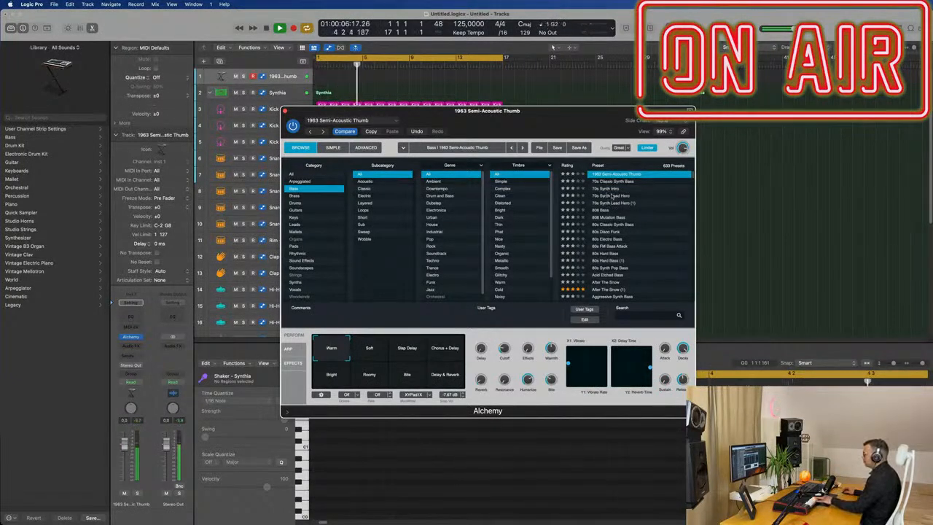
click(612, 197)
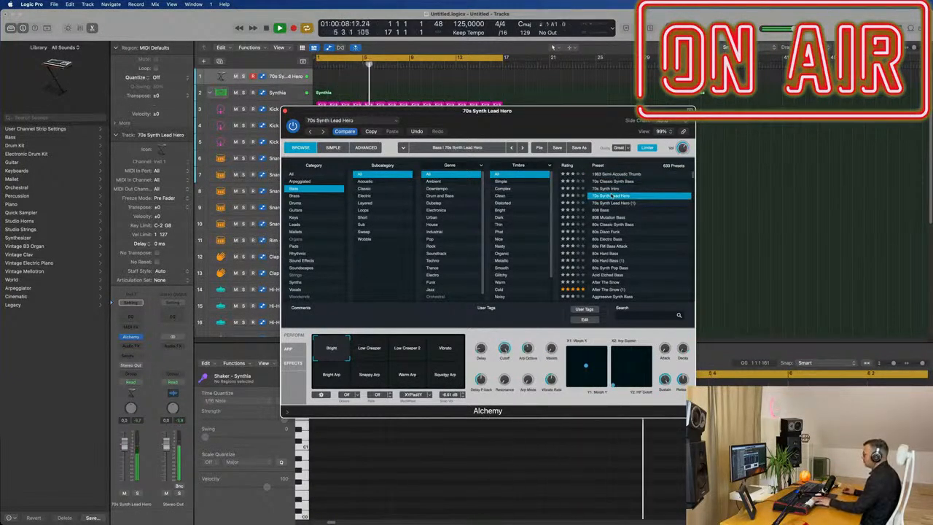
click(618, 225)
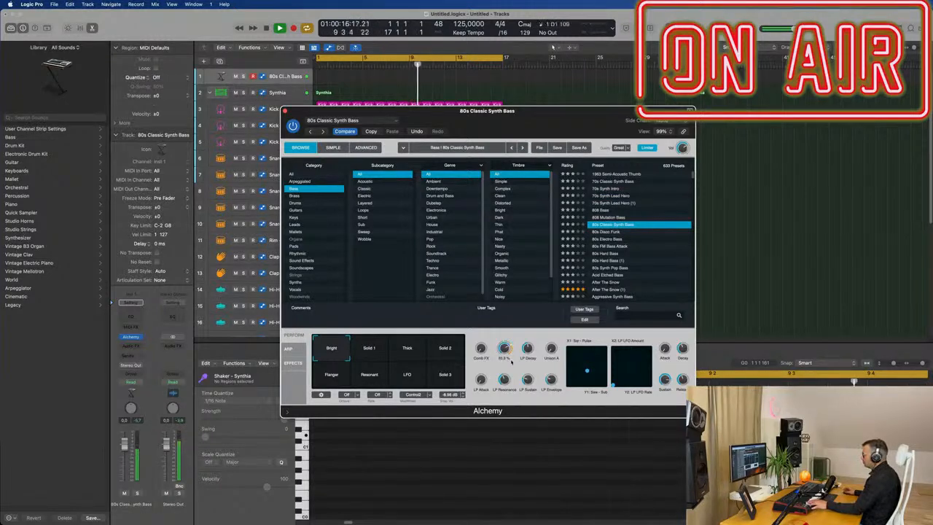
Step: Nudge the LP Cutoff knob and record a short bass line on the Inst 1 track
drag(509, 350, 510, 345)
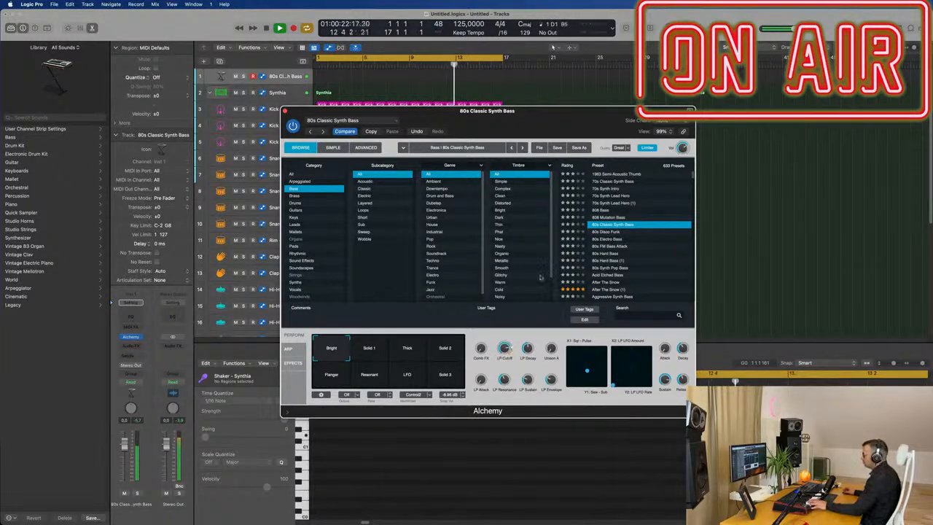
drag(544, 119, 611, 145)
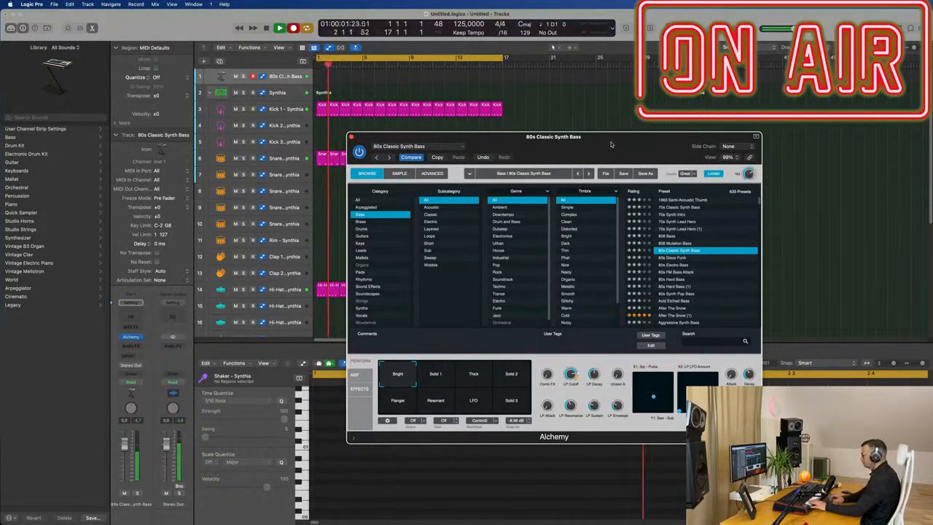
key(r)
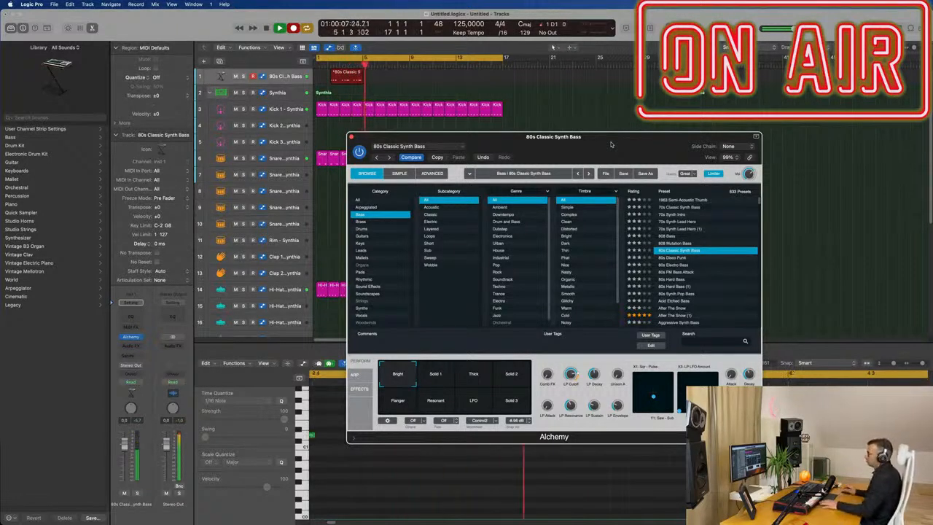
key(space)
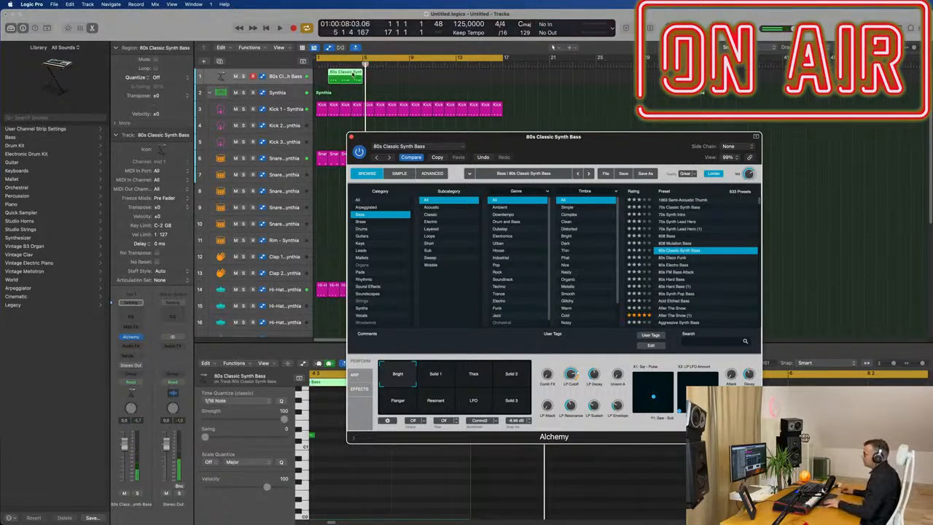
Step: Delete the extra recorded region and move the remaining bass region to the start of the project
click(346, 74)
key(Delete)
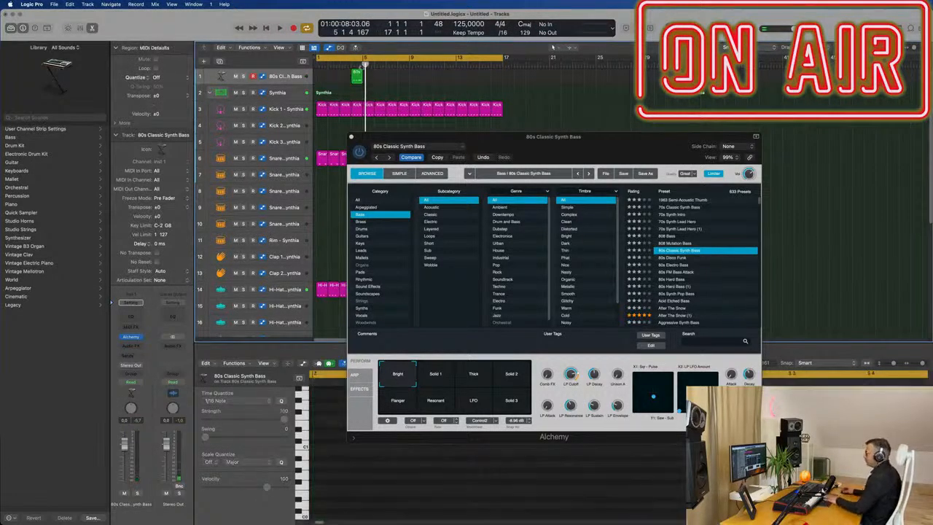
click(361, 73)
drag(356, 75, 321, 76)
Step: Open the bass region in the Piano Roll, select all its notes and quantize them to 1/16 Note
key(p)
drag(423, 138, 673, 103)
key(p)
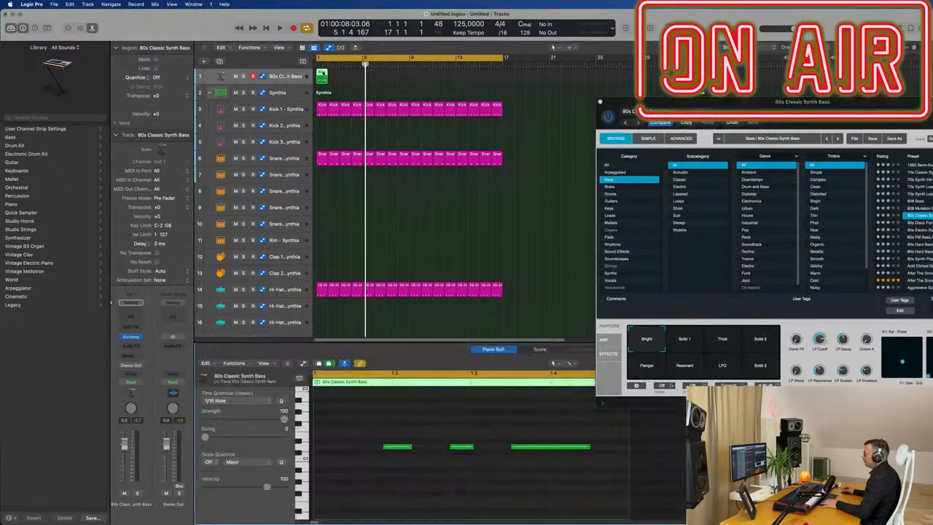
key(super+a)
key(q)
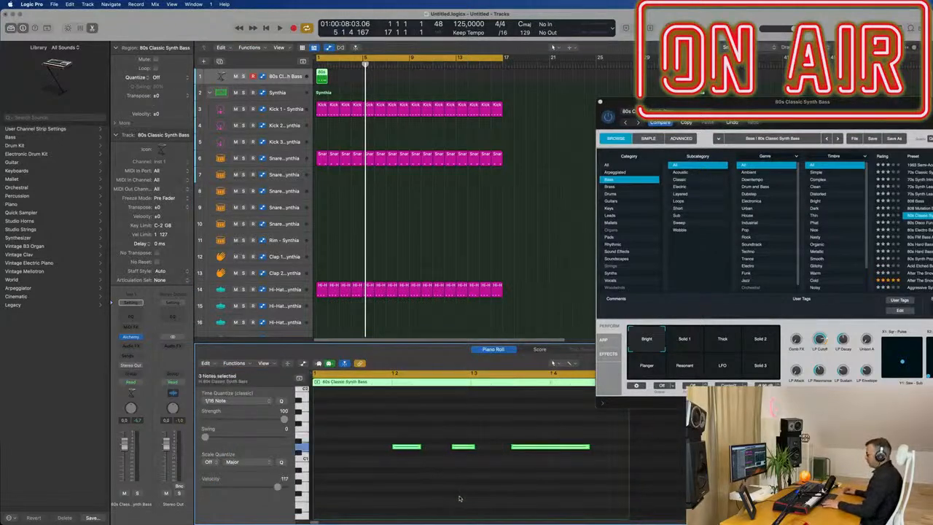
Step: Play the bass line with the beat from the start to check it
drag(766, 102, 653, 56)
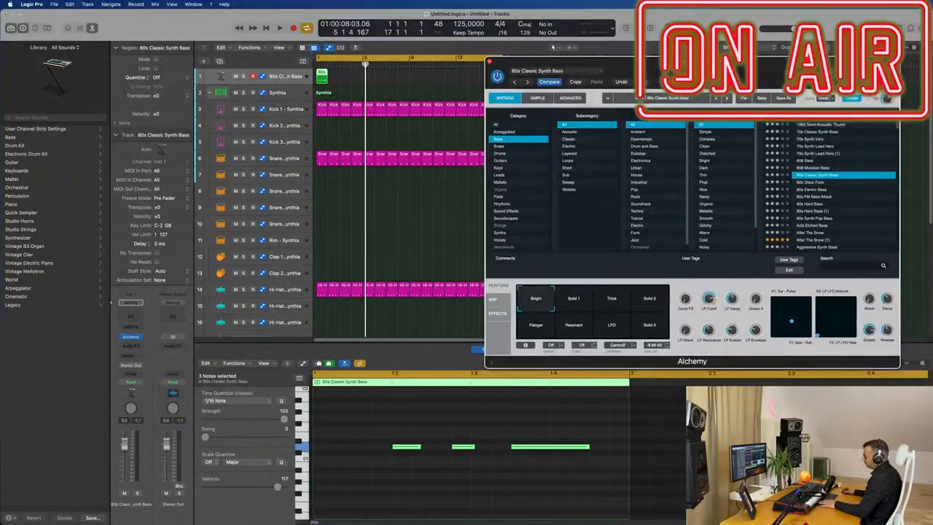
key(Return)
key(space)
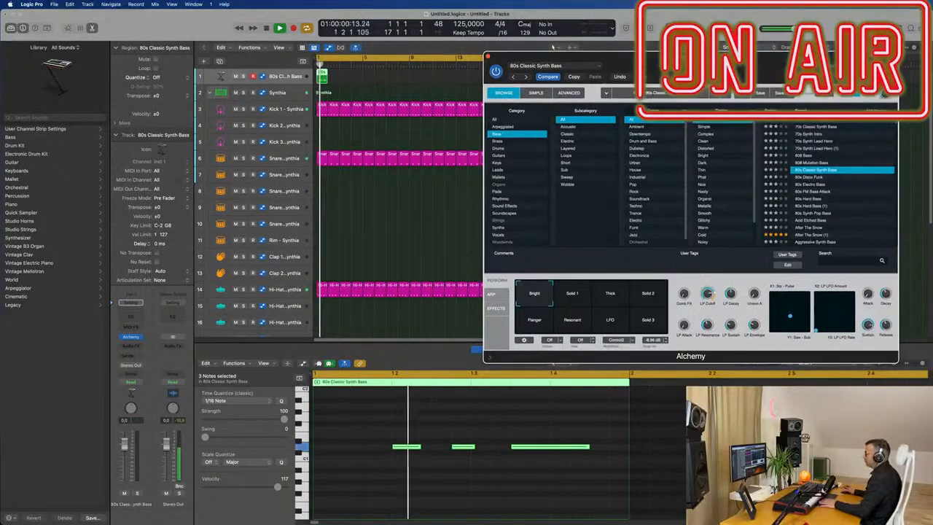
drag(558, 56, 678, 27)
key(space)
key(space)
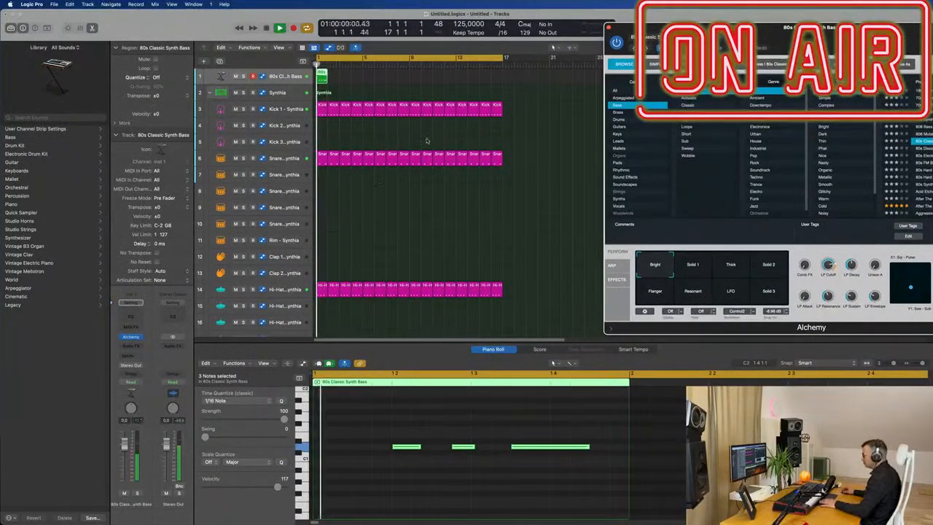
key(space)
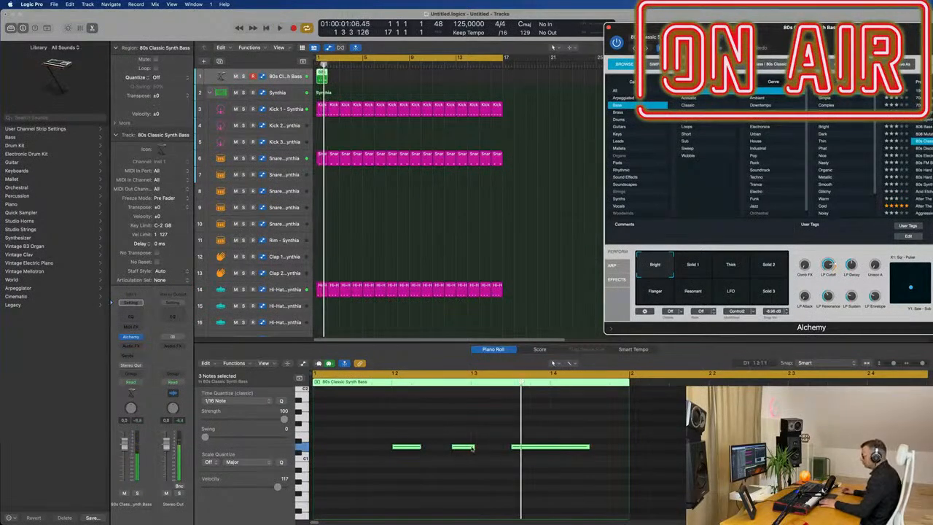
Step: Lengthen the first bass note slightly and play it back
drag(419, 446, 430, 447)
click(411, 448)
key(space)
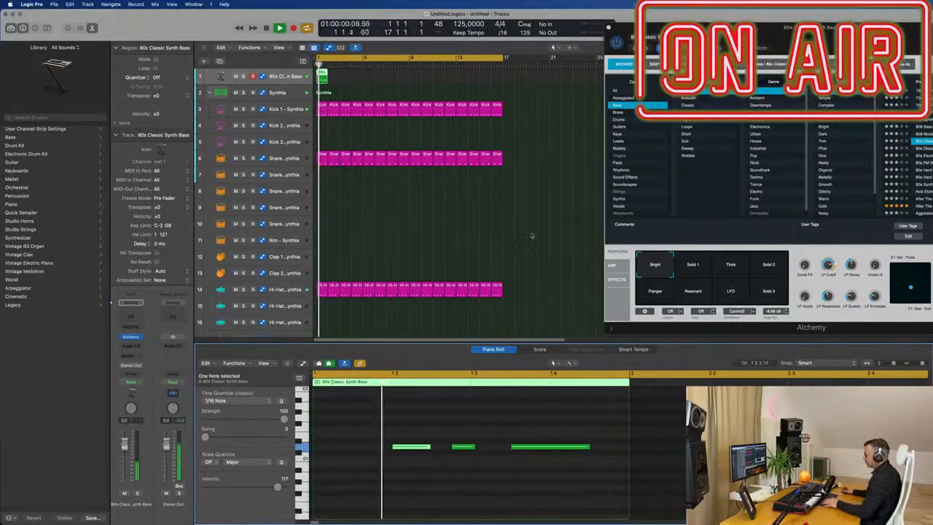
Step: Repeat the bass region eight times along the track
scroll(510, 232, down, 5)
scroll(472, 222, up, 2)
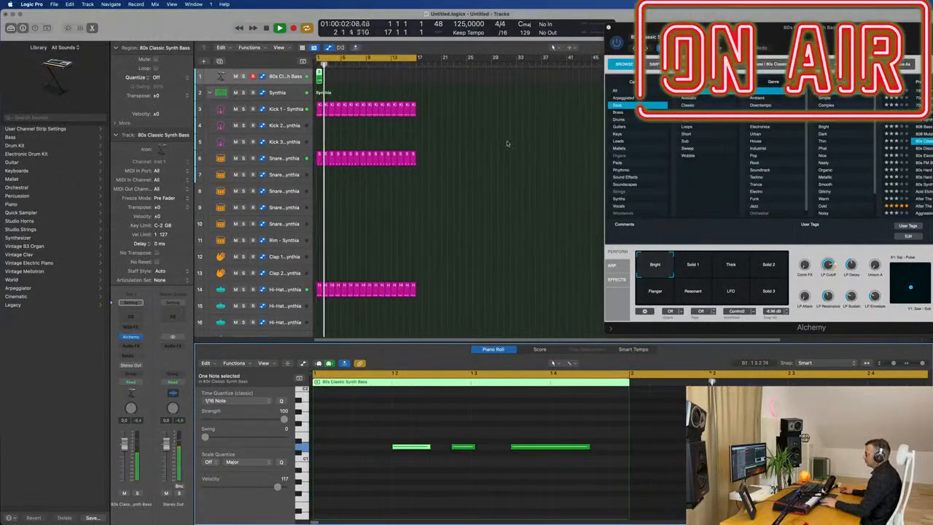
click(318, 79)
key(super+r)
key(super+r)
key(super+r)
key(super+r)
key(super+r)
key(super+r)
key(super+r)
key(super+r)
key(super+r)
key(super+r)
key(super+r)
key(super+r)
key(super+r)
key(super+r)
key(super+r)
Step: Adjust the amp envelope's Decay and Release knobs and switch Alchemy to the Advanced view
drag(719, 37, 442, 66)
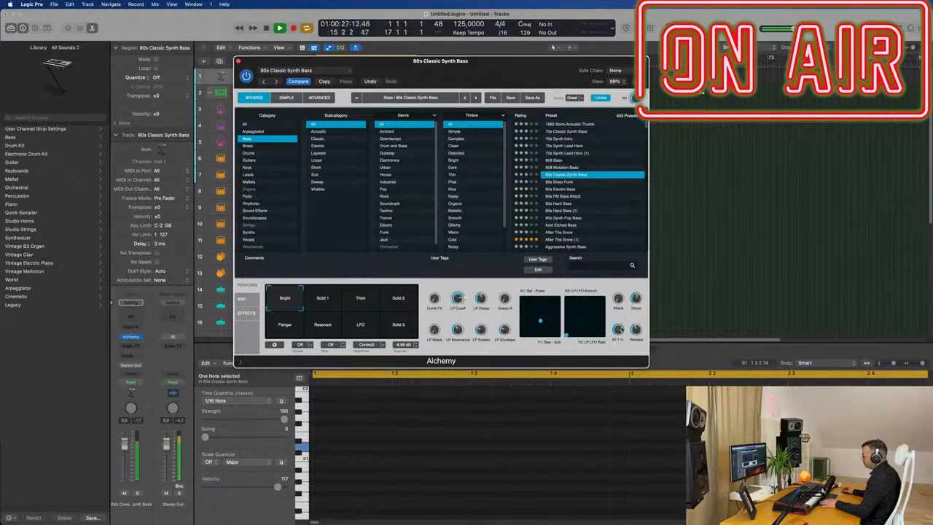
drag(639, 328, 639, 334)
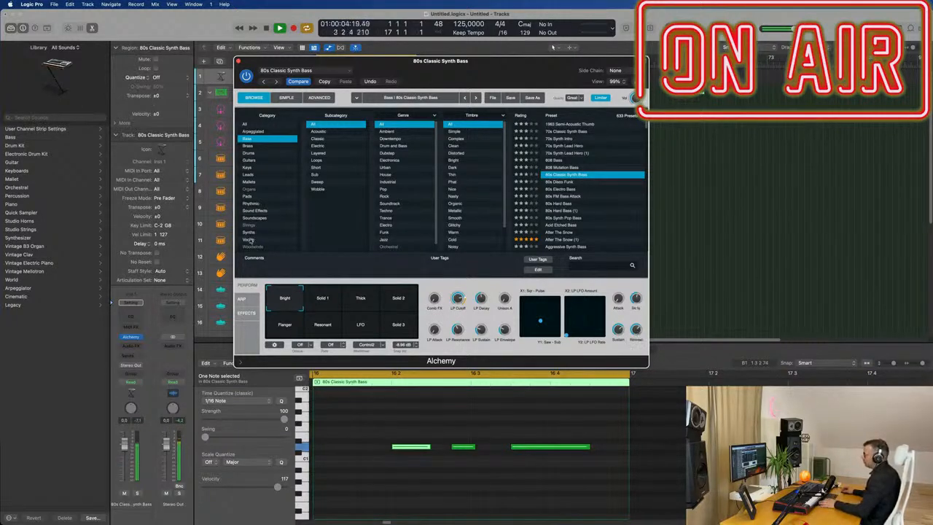
click(310, 100)
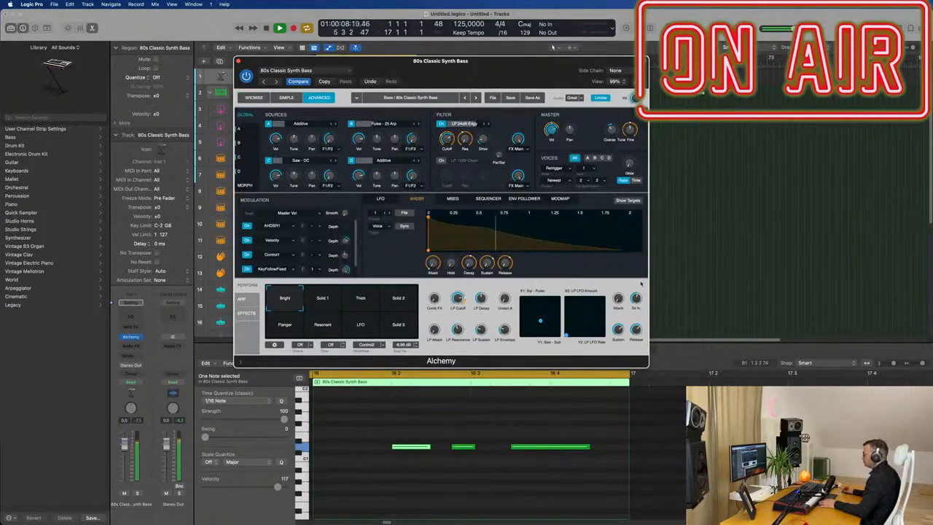
drag(636, 297, 639, 307)
drag(640, 305, 640, 304)
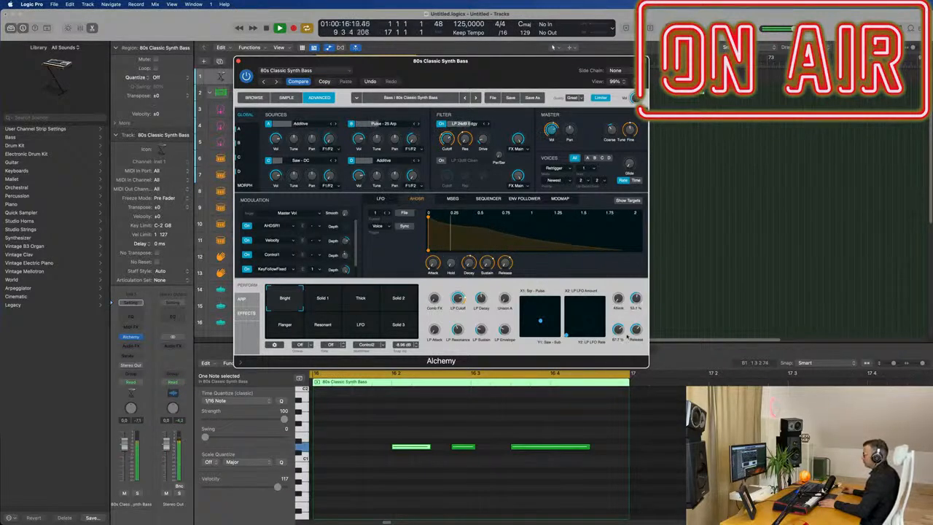
drag(637, 332, 637, 325)
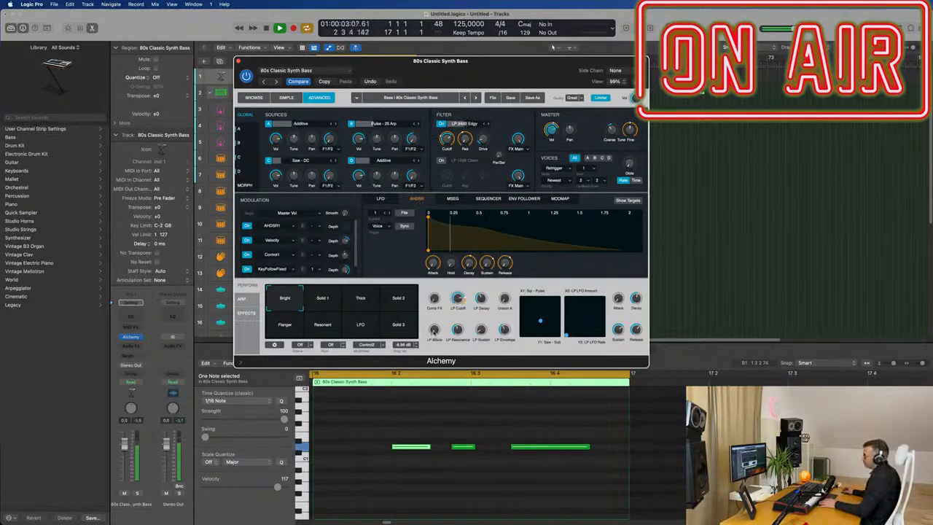
Step: Adjust the filter envelope knob in Alchemy's perform controls
mouse_move(434, 325)
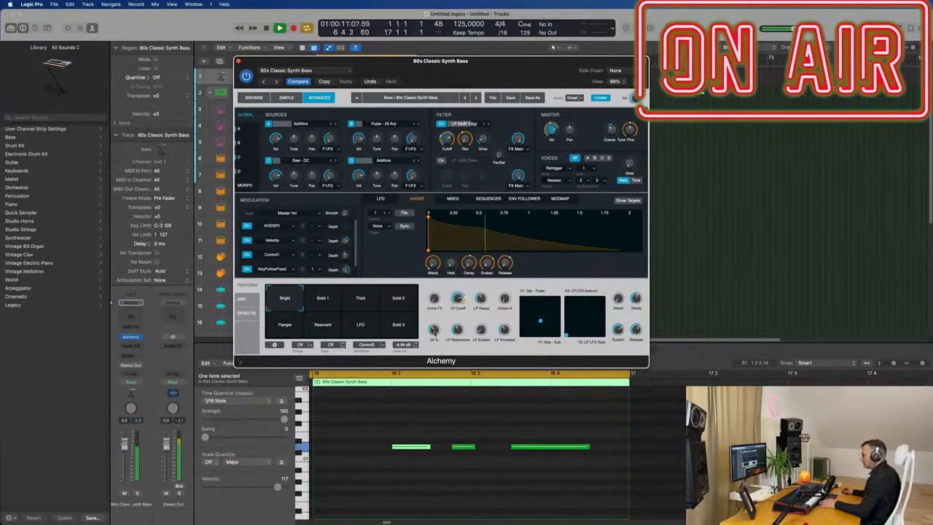
mouse_move(490, 330)
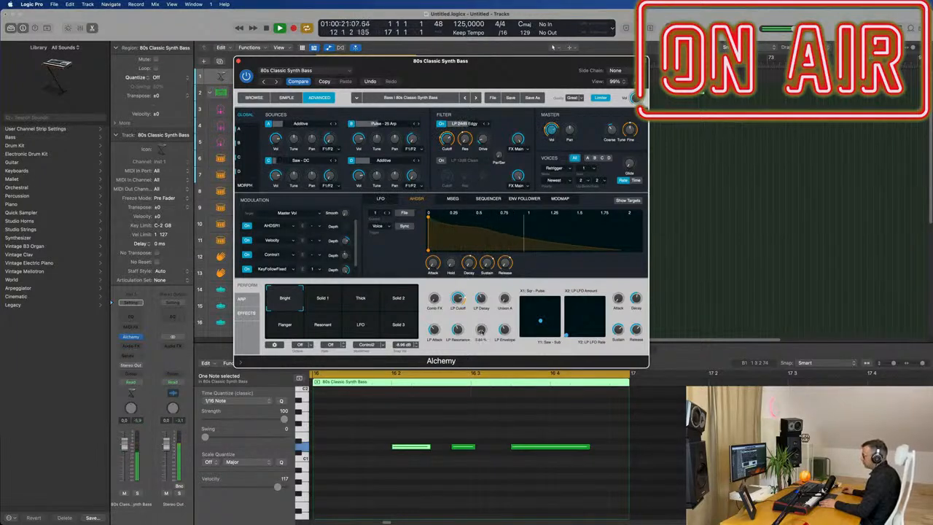
drag(500, 330, 500, 347)
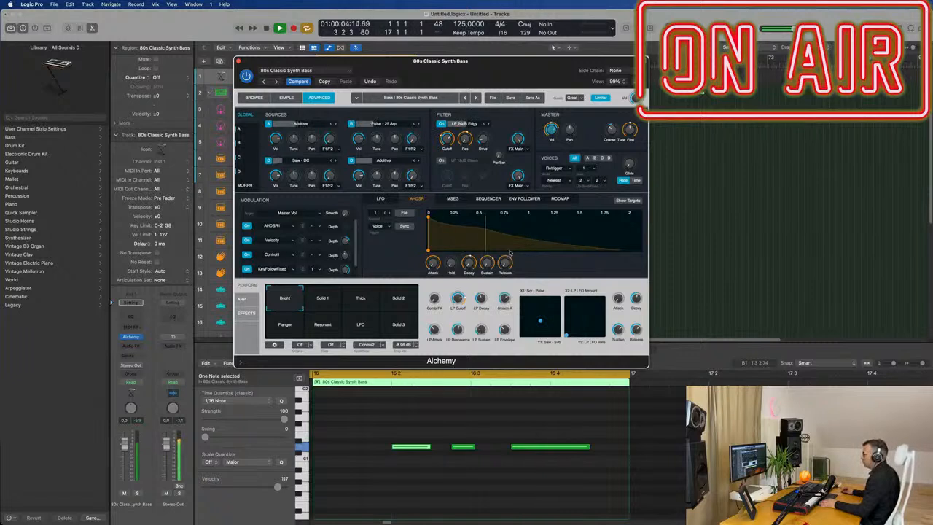
mouse_move(506, 299)
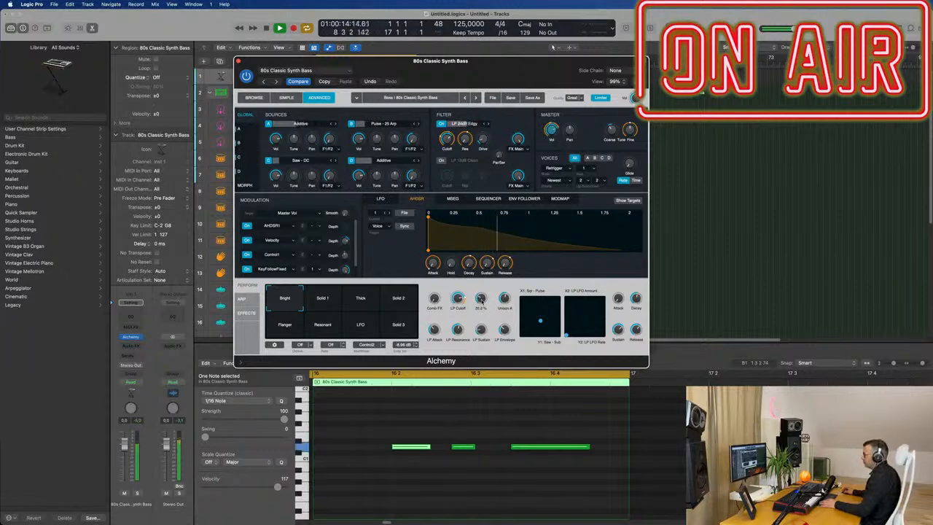
Step: Play the project from the start to hear the bass with the drums
drag(499, 65, 740, 70)
key(space)
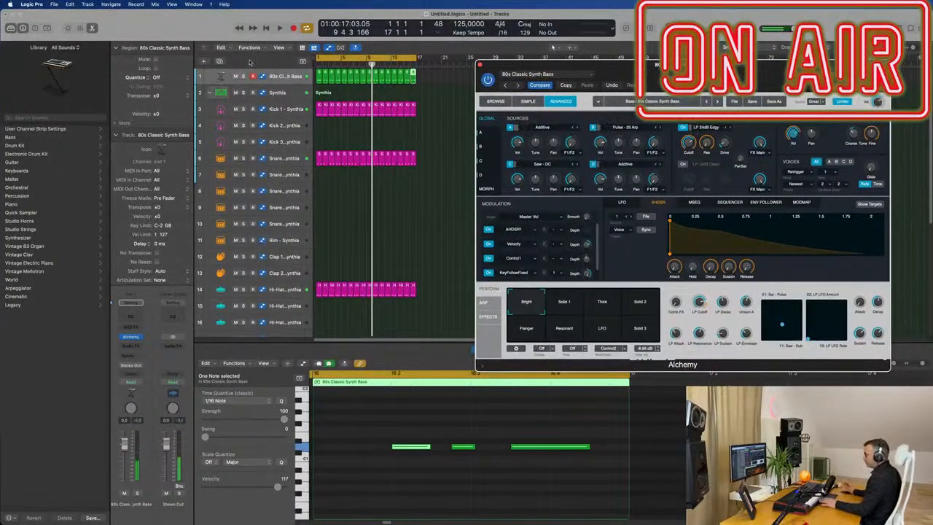
key(Return)
key(space)
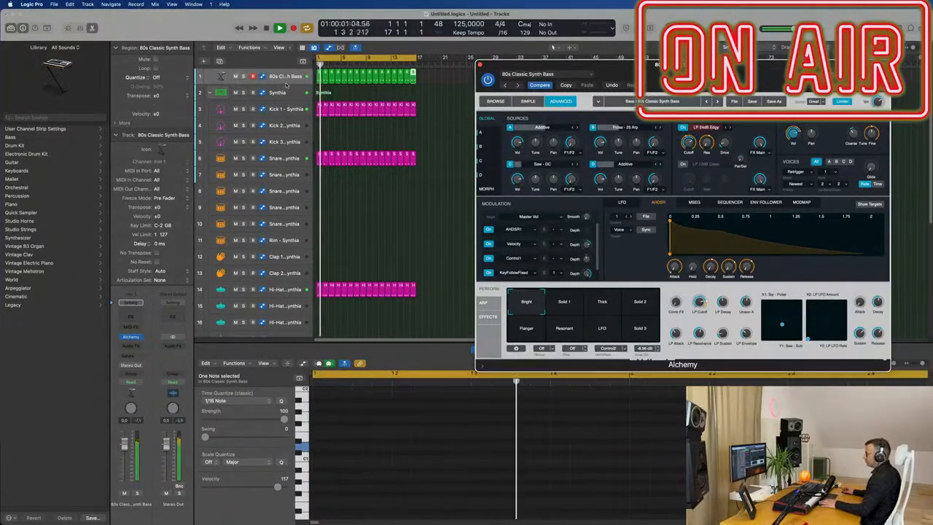
Step: Enlarge the bass track, set its automation mode to Touch and record LP Decay automation during playback
drag(287, 84, 287, 143)
key(space)
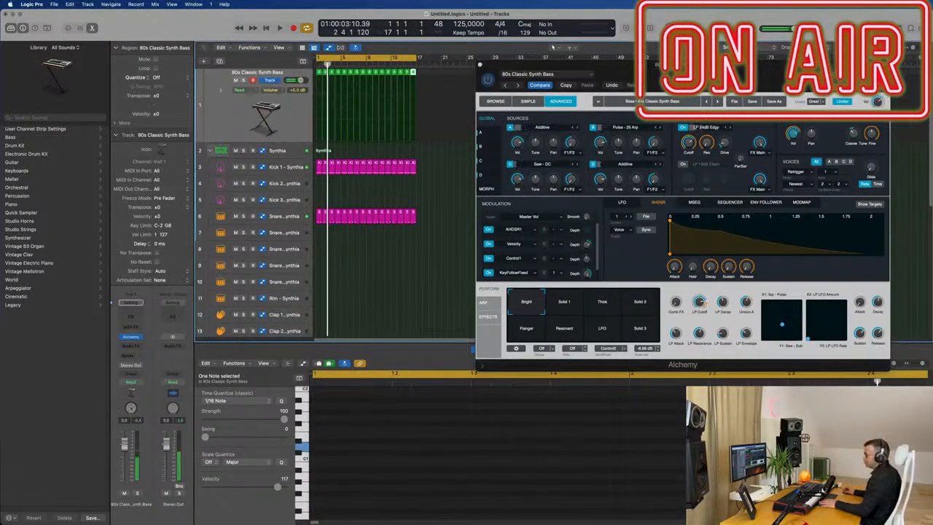
click(135, 382)
click(137, 392)
key(space)
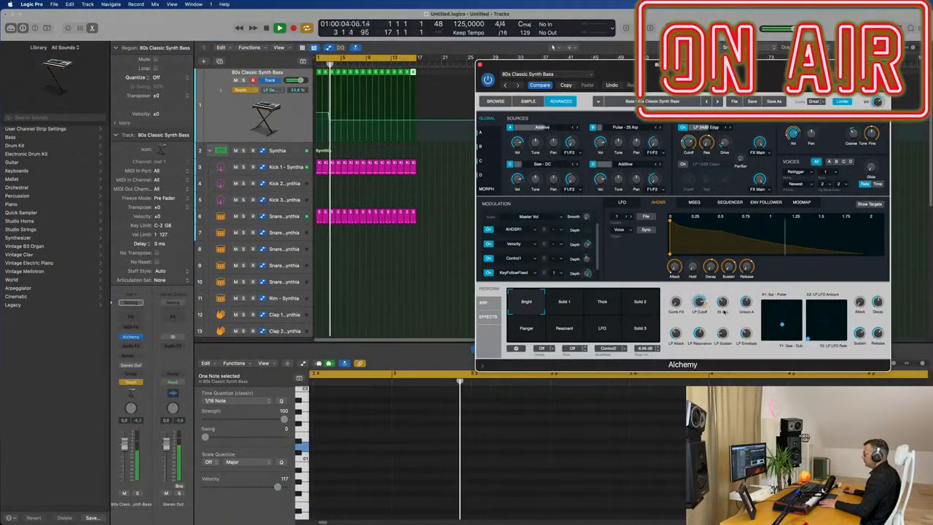
key(space)
Step: Reshape the LP Decay automation curve, rising to about 53% and falling back to about 36%
mouse_move(338, 113)
mouse_down()
mouse_move(316, 113)
mouse_move(316, 123)
mouse_move(347, 129)
mouse_move(342, 111)
mouse_up()
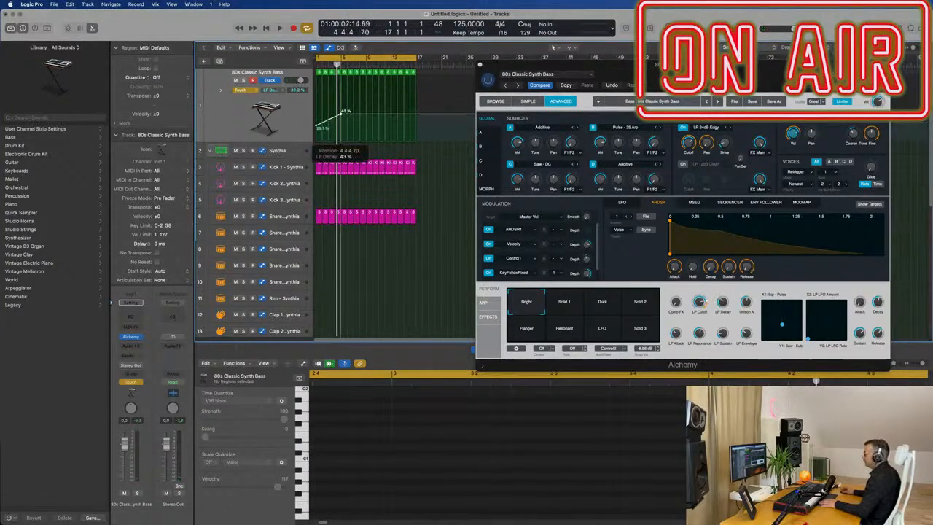
key(space)
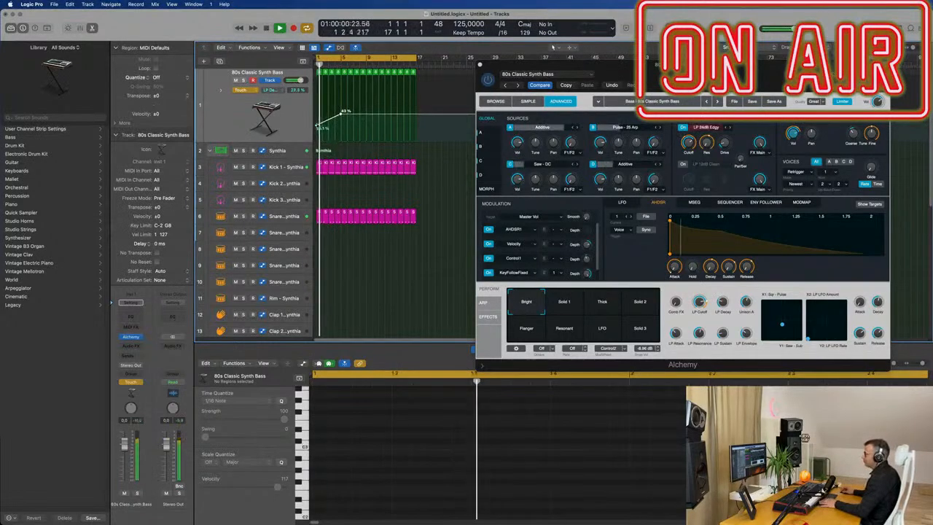
drag(317, 126, 341, 107)
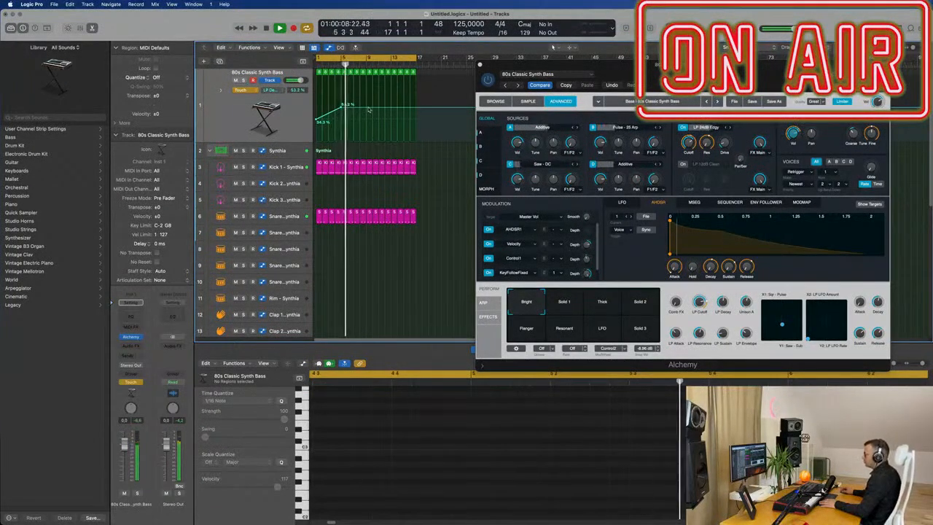
drag(369, 108, 370, 121)
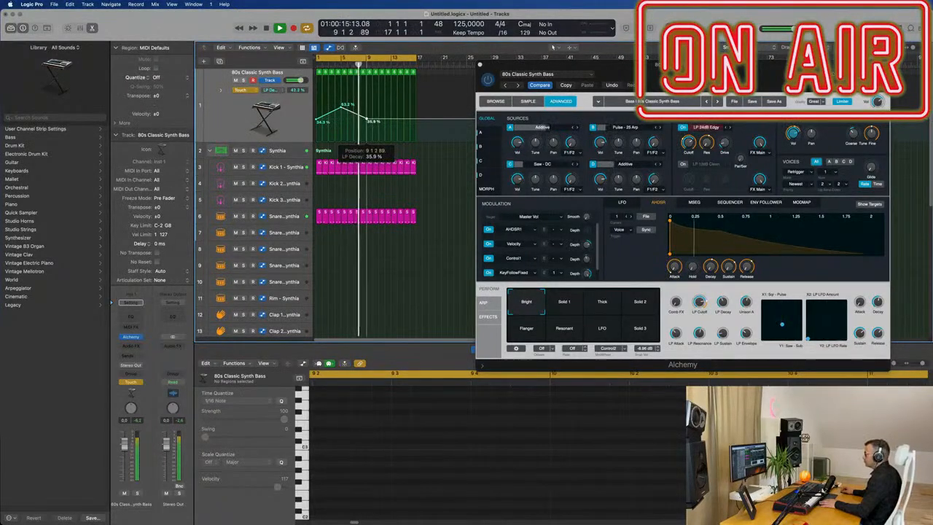
Step: Add LP Decay automation points near the region's end, rising to about 56% and dropping to about 33%
click(398, 107)
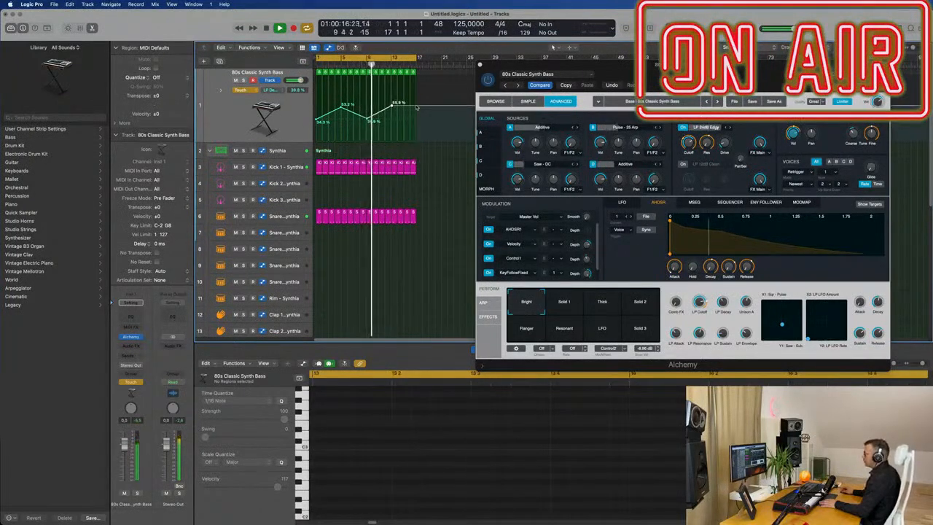
click(415, 123)
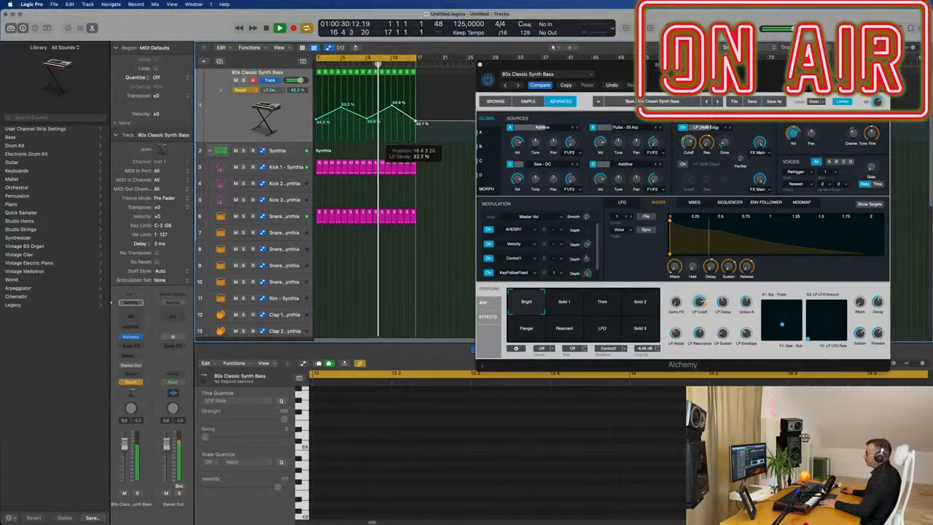
drag(415, 123, 416, 121)
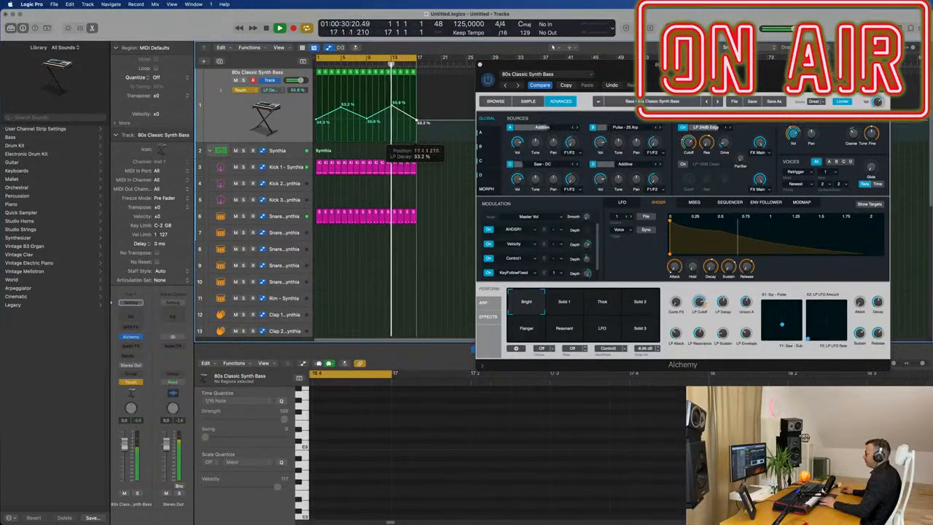
Step: Close the Alchemy window and set the bass track's automation mode to Read
drag(643, 72, 623, 72)
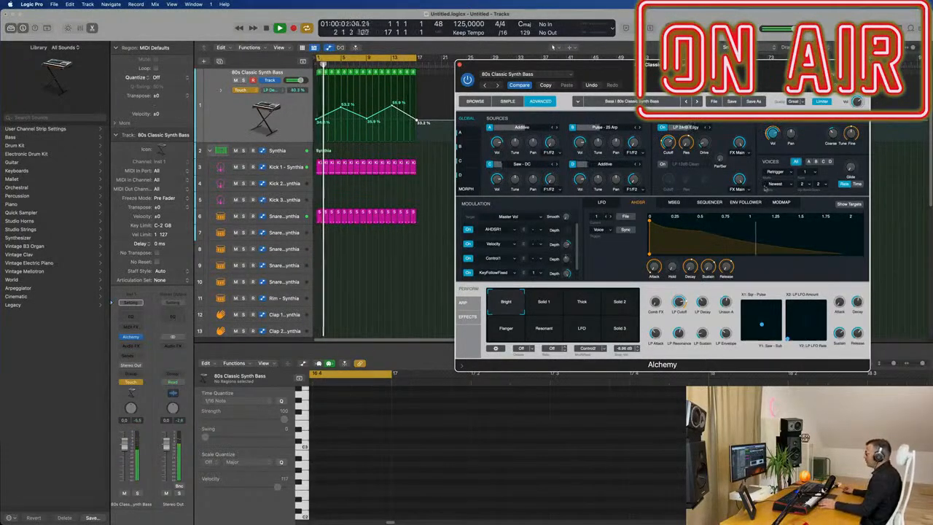
drag(710, 66, 604, 93)
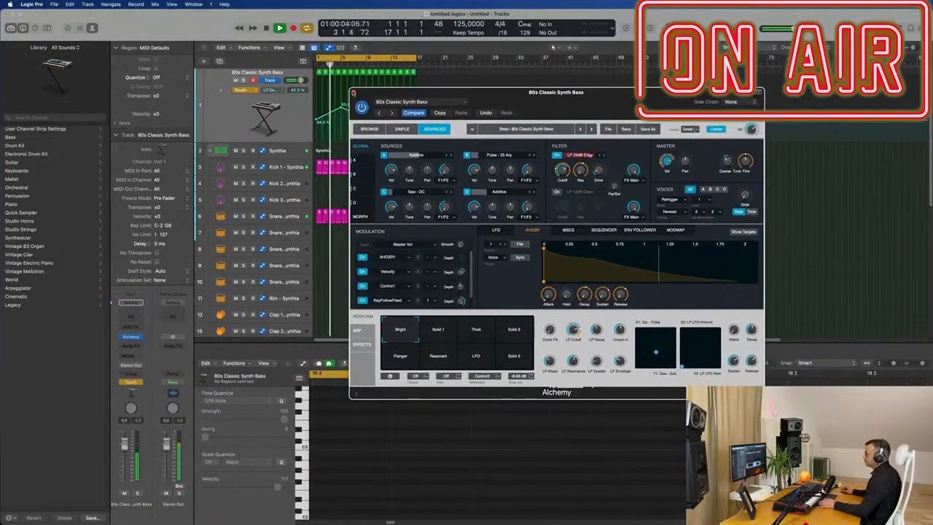
click(353, 91)
click(240, 116)
click(242, 90)
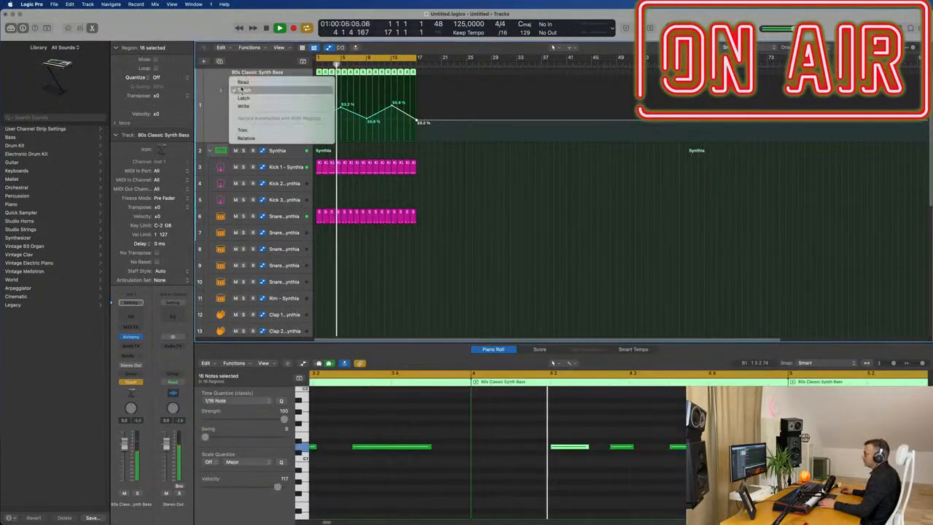
click(243, 81)
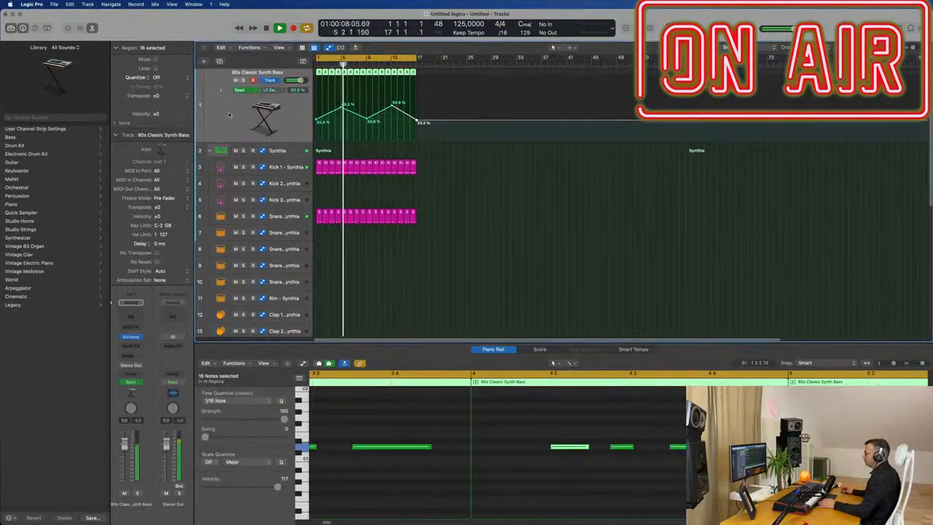
Step: Create a new track with the same settings as the 80s Classic Synth Bass track
scroll(235, 118, down, 3)
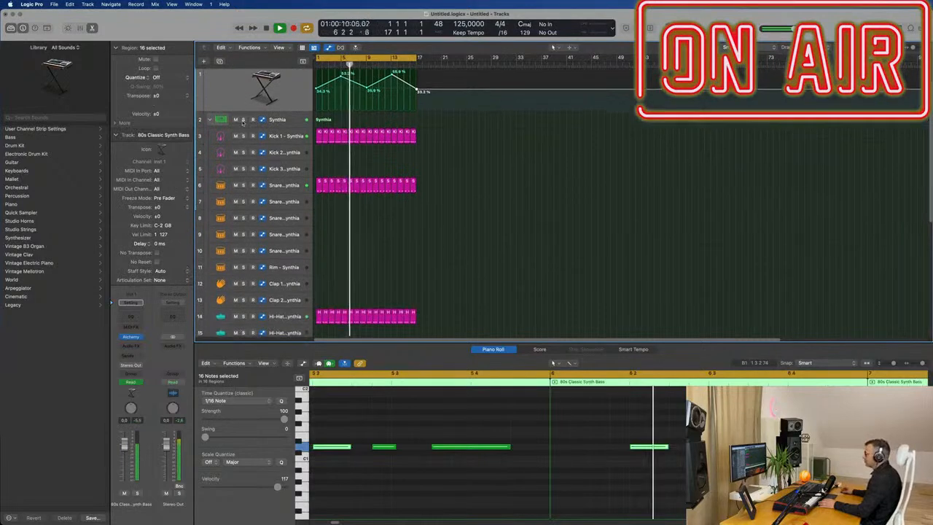
scroll(244, 125, up, 3)
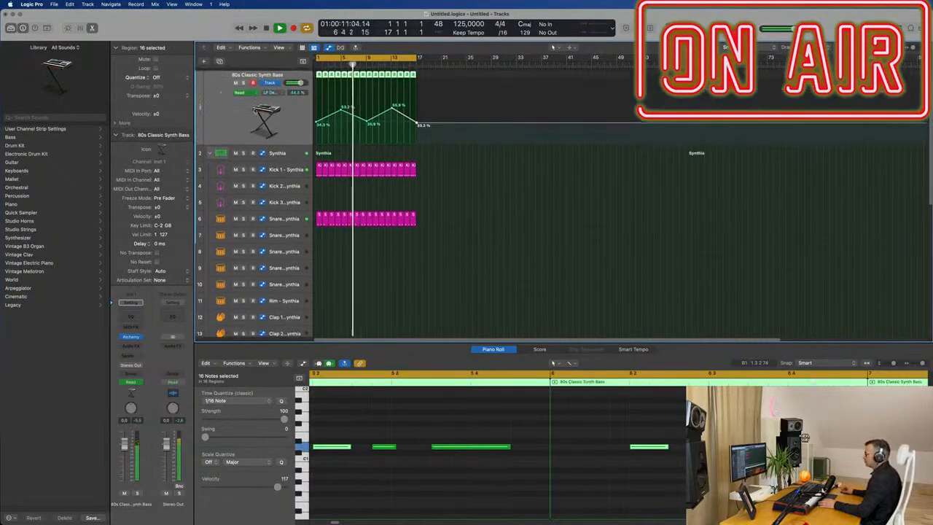
click(220, 62)
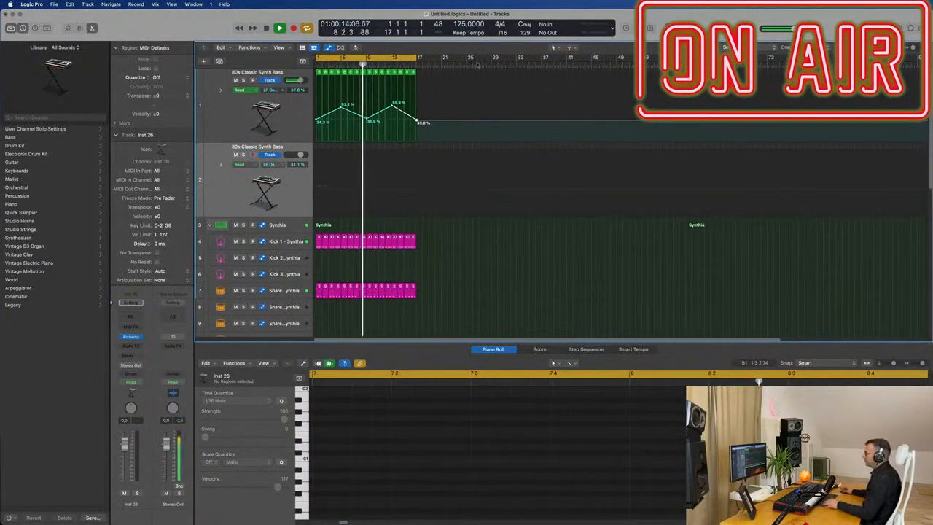
Step: Copy the last bass region onto the new track at bar 1
click(237, 115)
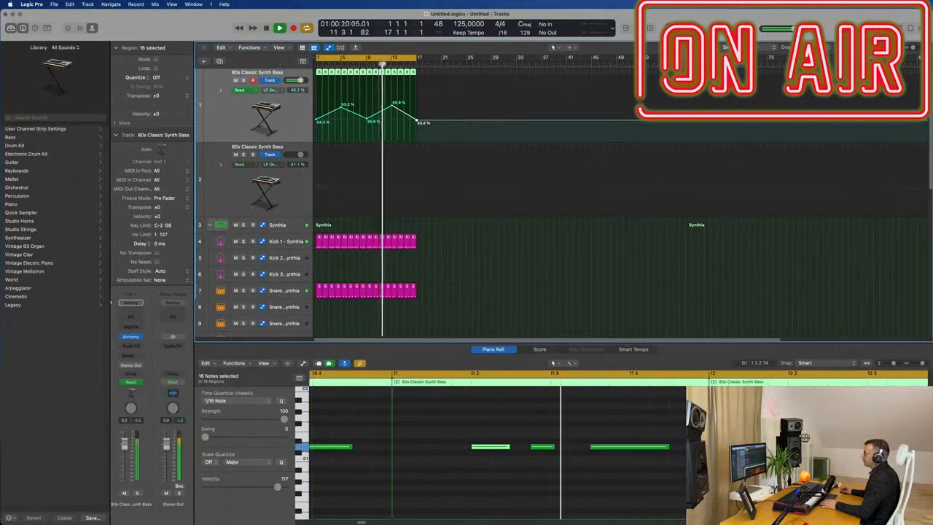
click(412, 73)
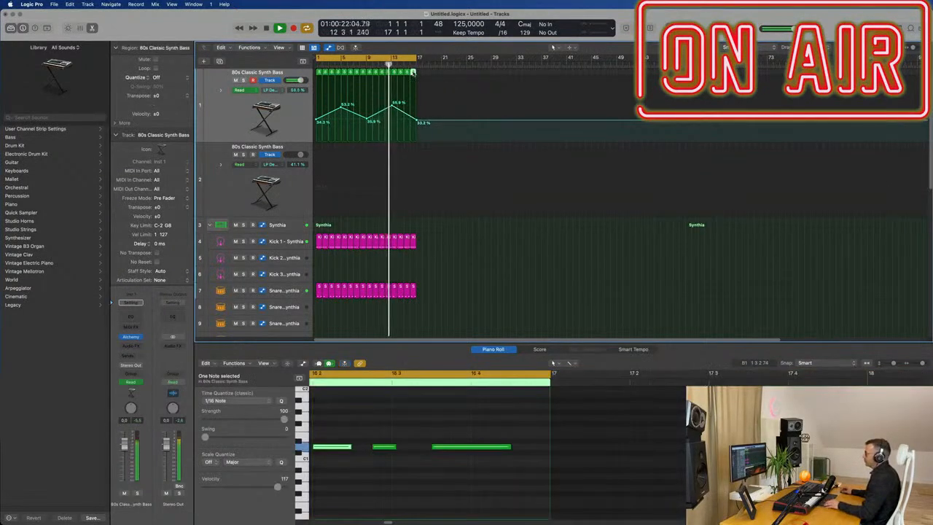
drag(413, 74, 311, 162)
Step: Rearrange the copied region's notes: move the first note earlier, delete the last note and shift the middle note later
scroll(430, 500, down, 2)
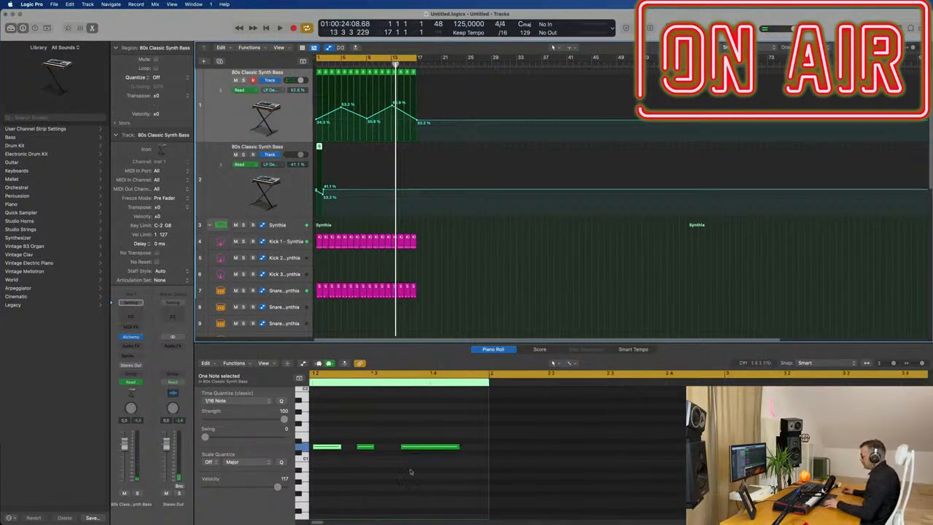
scroll(437, 458, left, 2)
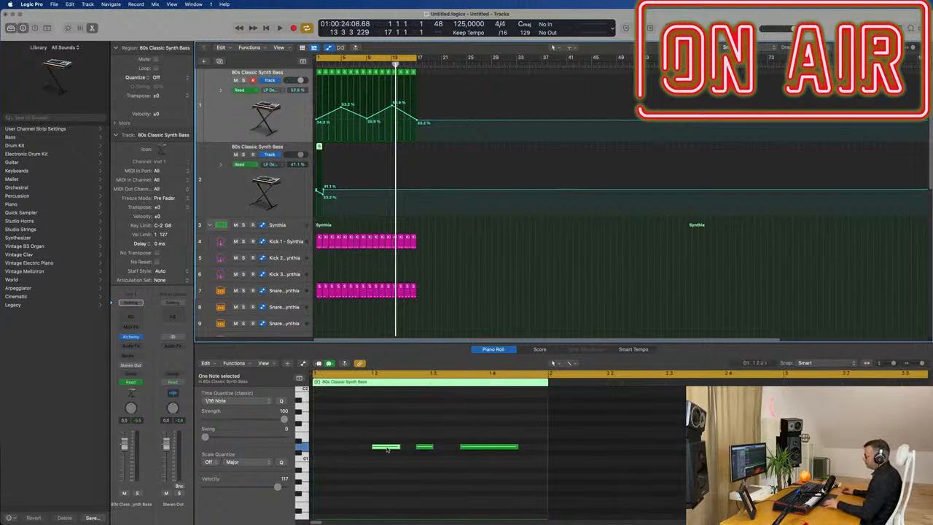
drag(386, 446, 357, 450)
click(424, 445)
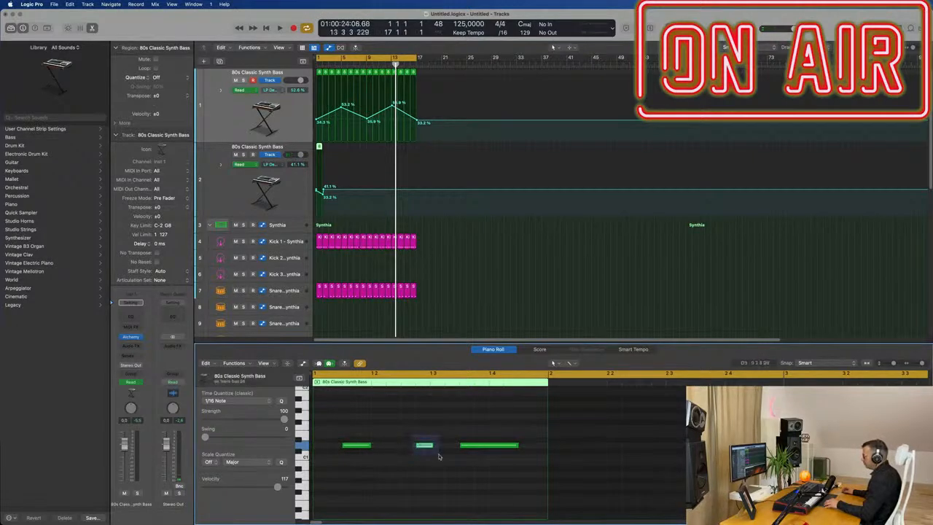
click(501, 445)
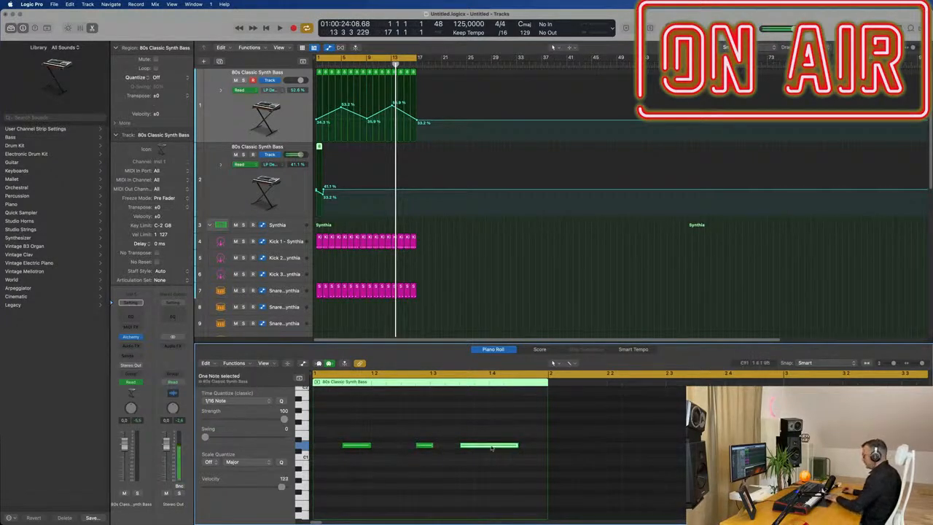
key(Delete)
drag(424, 445, 527, 446)
click(291, 199)
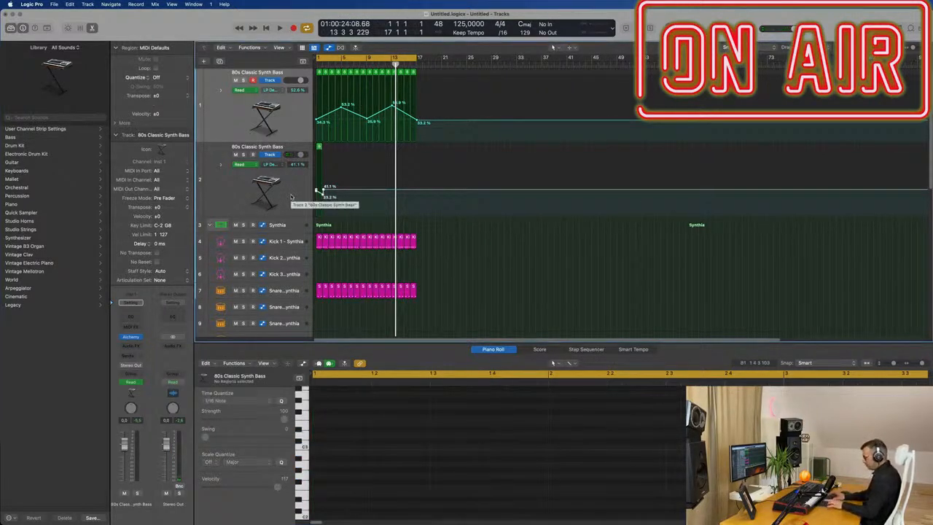
key(ctrl+super+BackSpace)
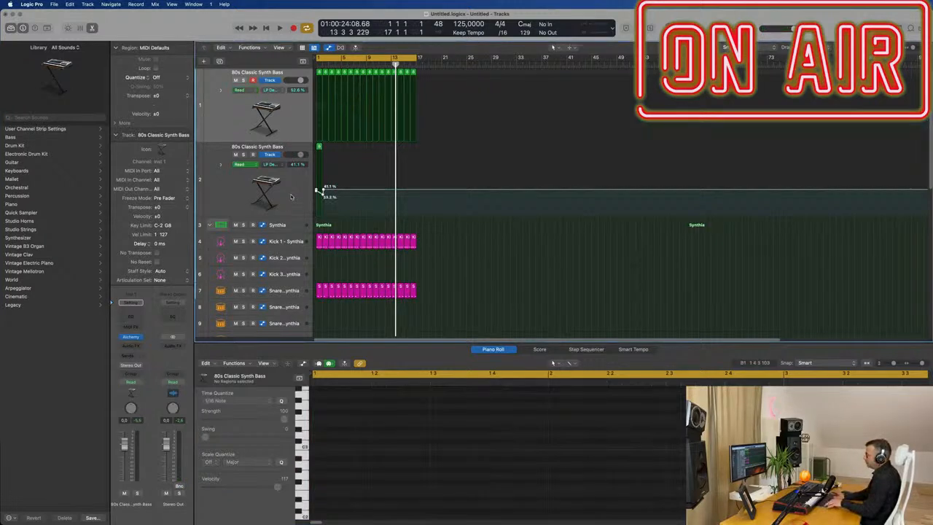
key(super+z)
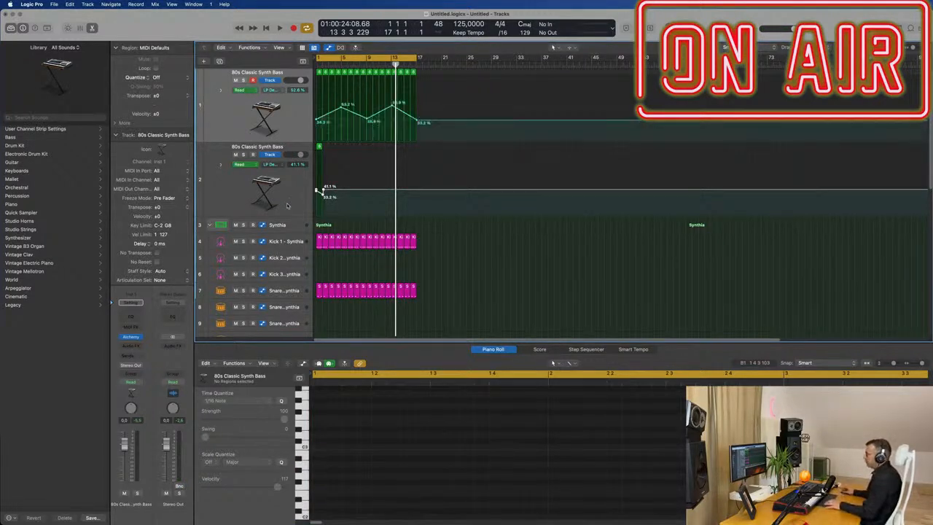
Step: Delete the automation on the new synth track
click(286, 209)
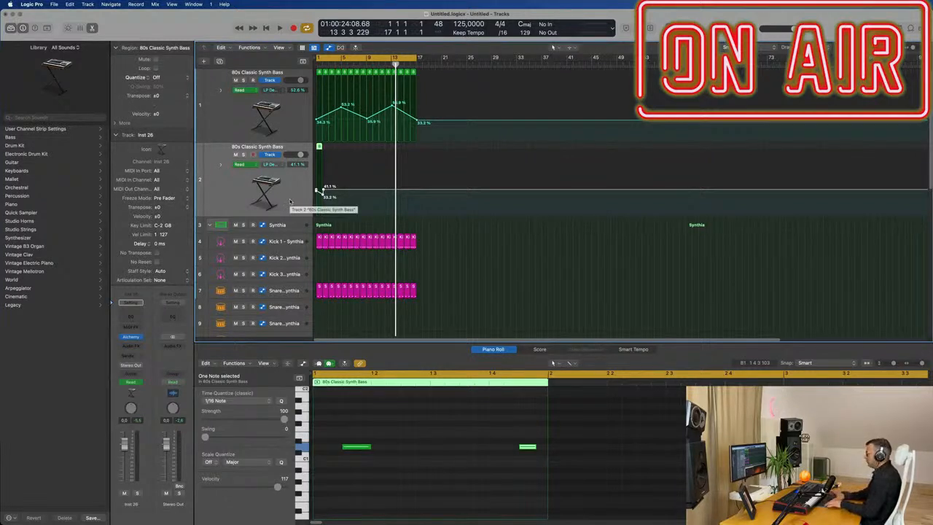
key(Delete)
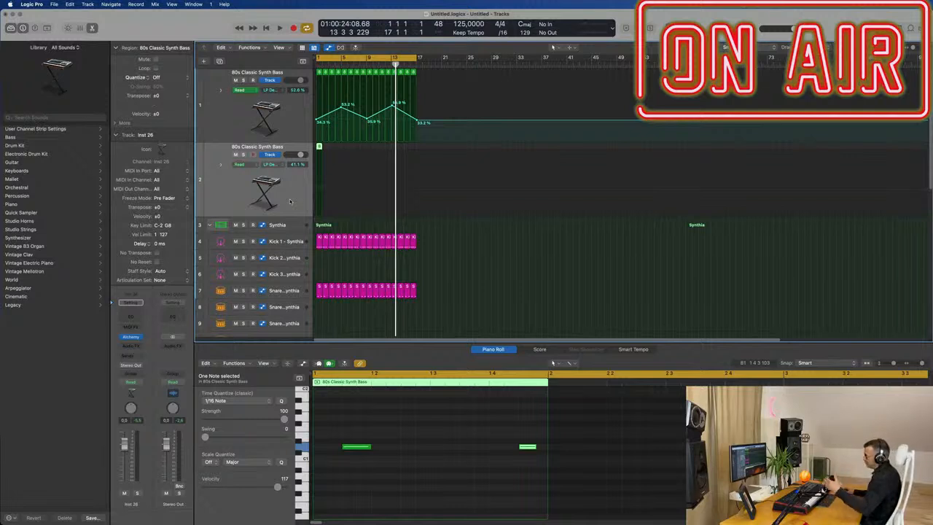
Step: Play the project from the start and select both notes of the copied region
key(Return)
key(space)
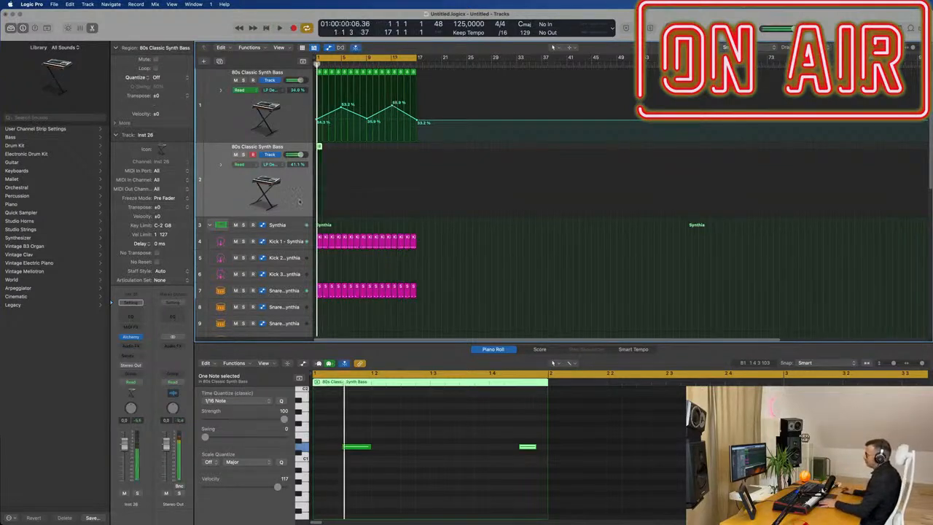
drag(338, 428, 541, 478)
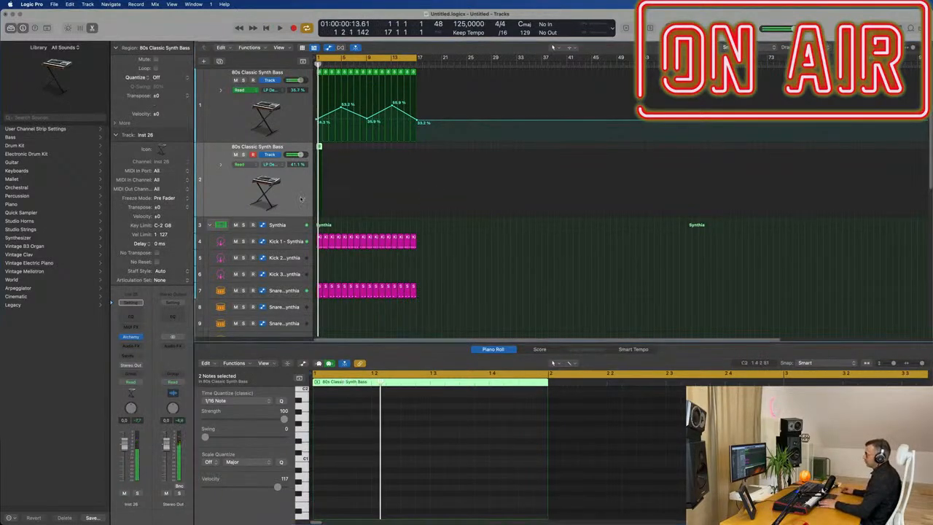
Step: Open Alchemy on the new track and load the Alpha Pad preset from the Strings category
click(131, 337)
drag(543, 103, 644, 110)
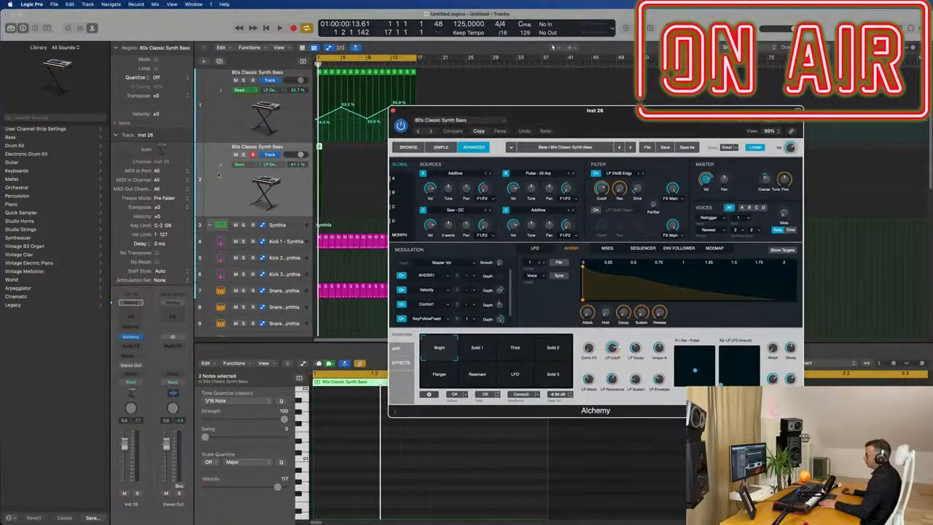
click(436, 121)
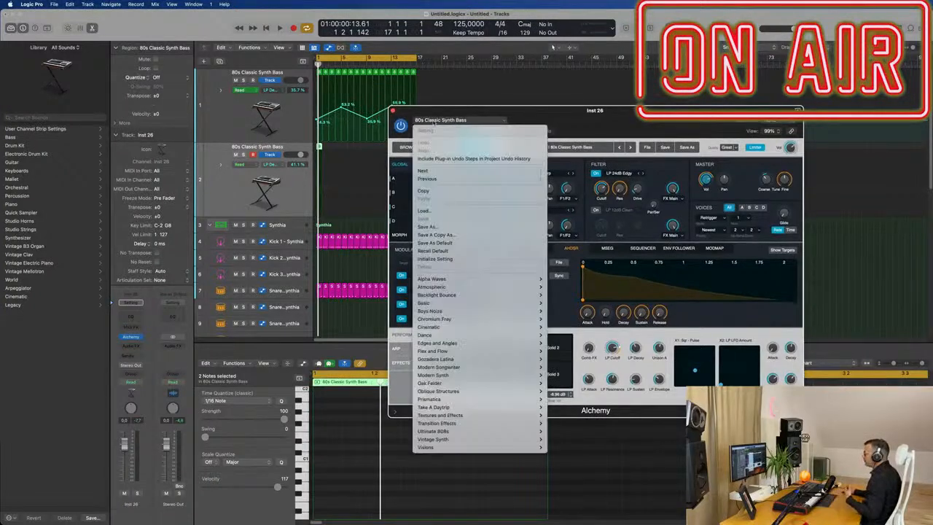
click(556, 120)
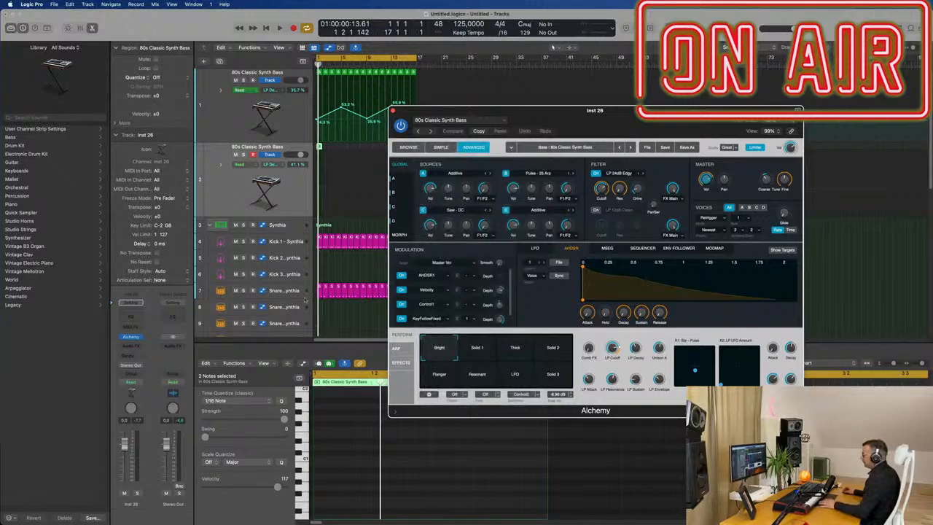
click(409, 148)
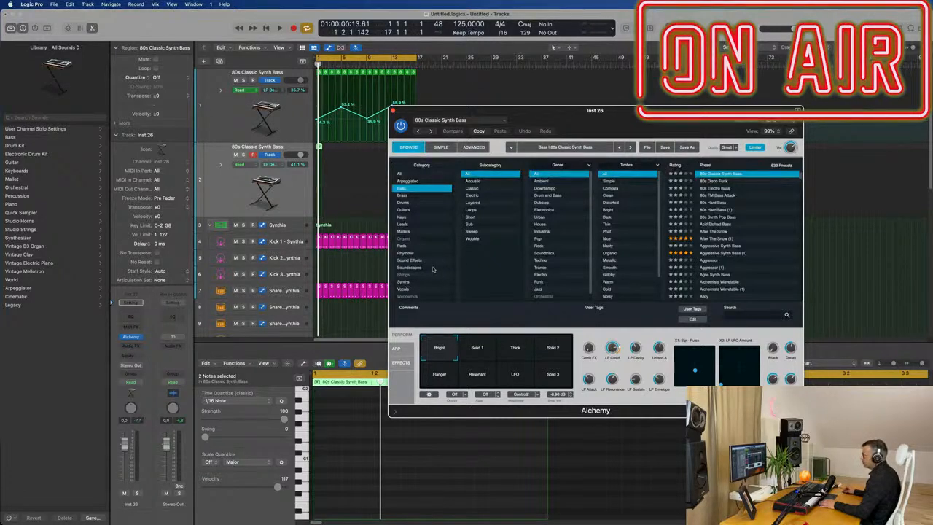
click(403, 275)
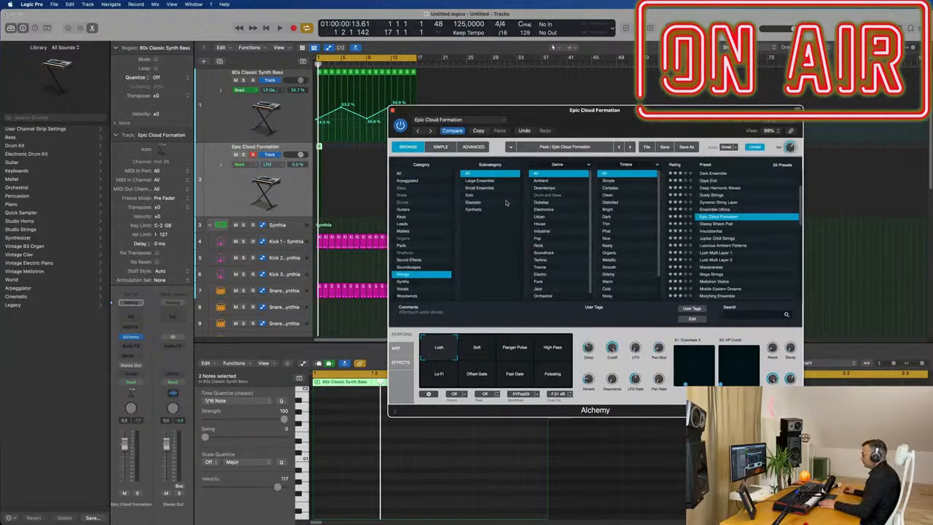
scroll(705, 196, up, 4)
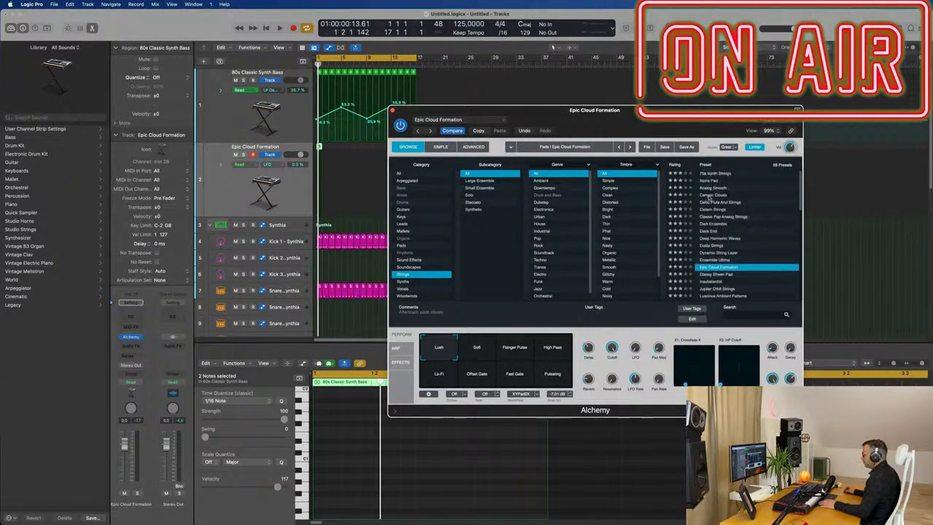
click(712, 181)
Step: Play back the project to audition the Alpha Pad sound
drag(661, 125, 806, 93)
key(space)
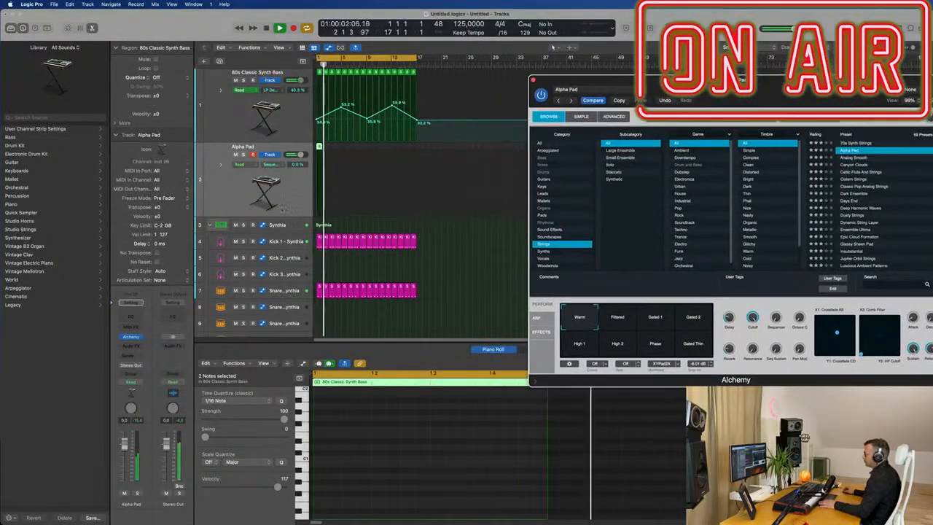
click(232, 190)
key(space)
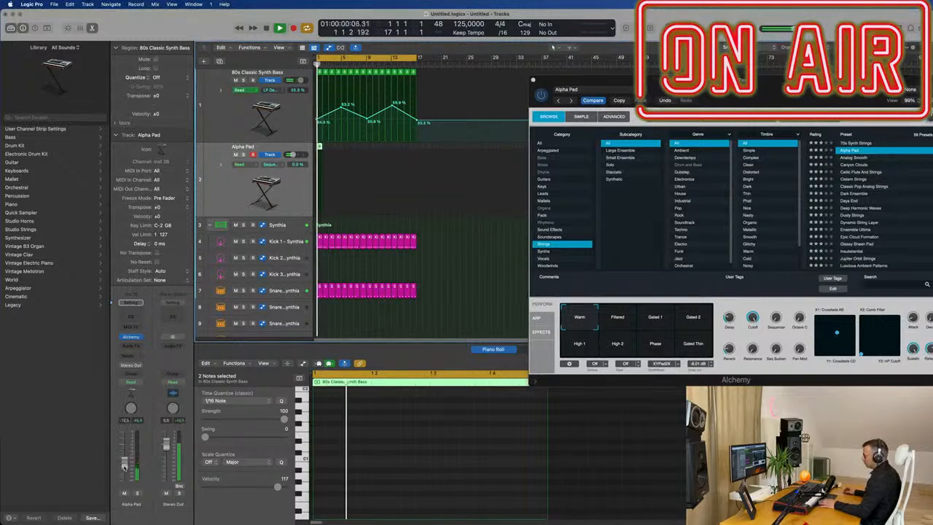
key(space)
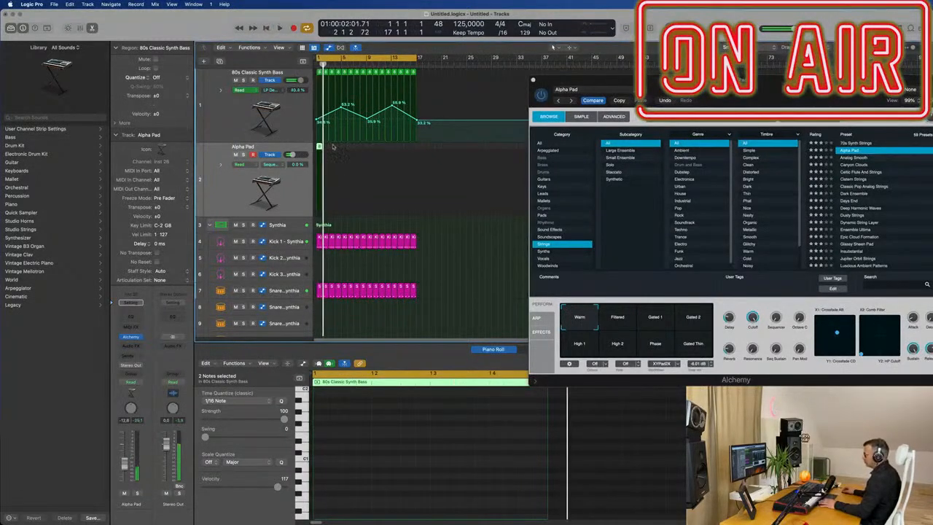
Step: Repeat the pad region up to bar 17 and play the project
key(p)
key(space)
key(p)
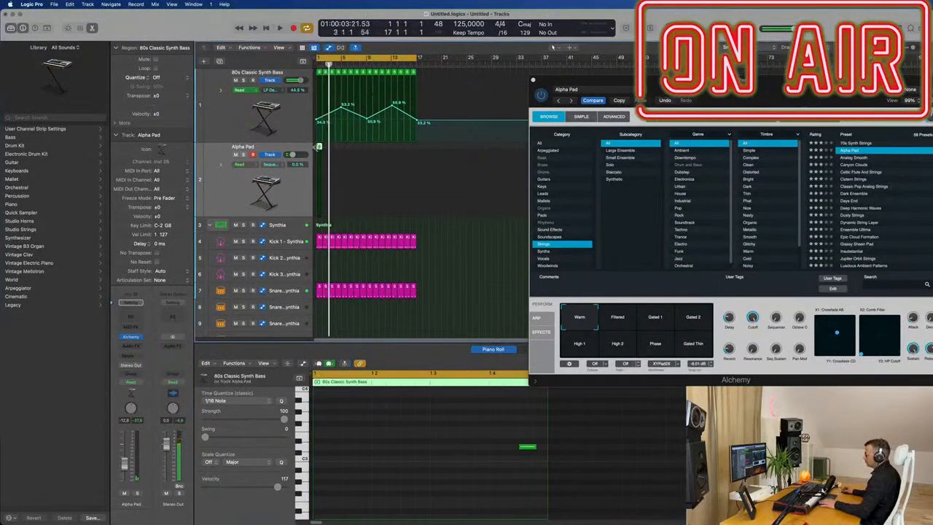
key(super+r)
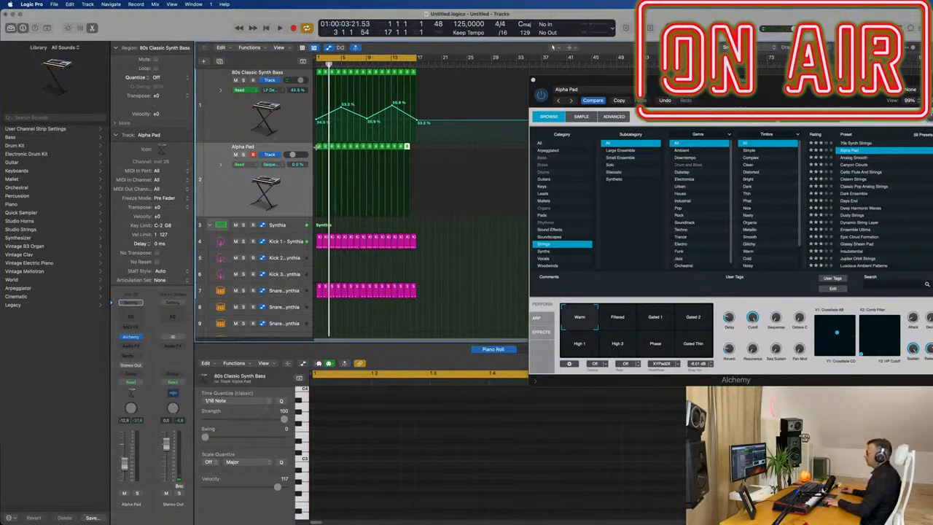
key(space)
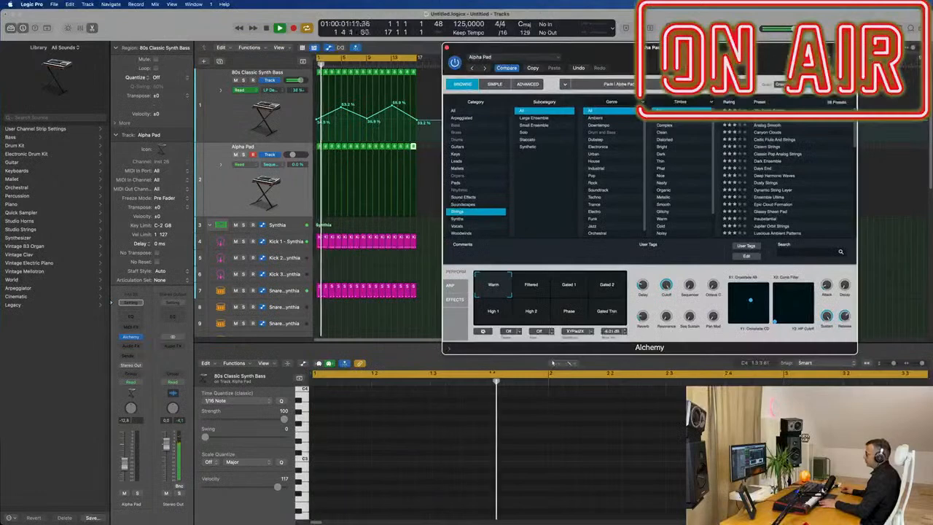
Step: Load the Cistern Strings preset and audition its Cracking, Light Rain, Fizzling and Dark perform pads
drag(688, 67, 660, 123)
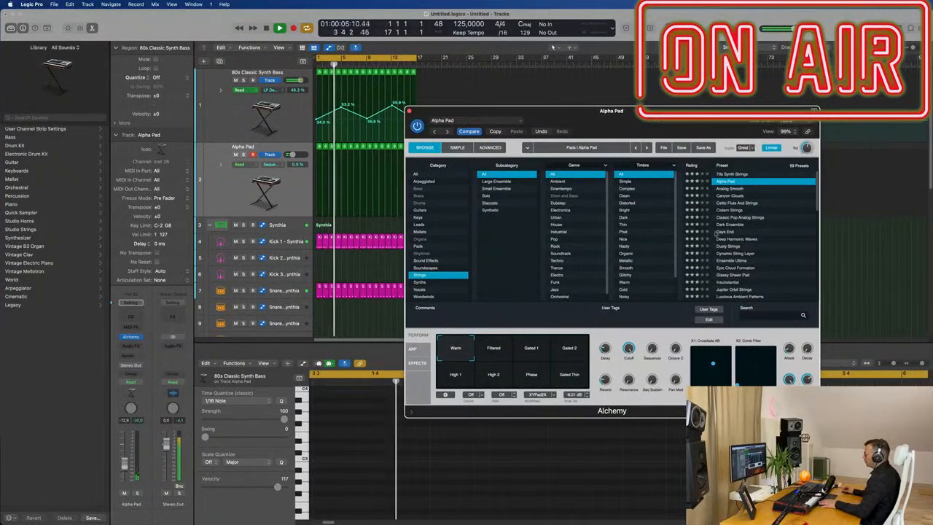
click(727, 211)
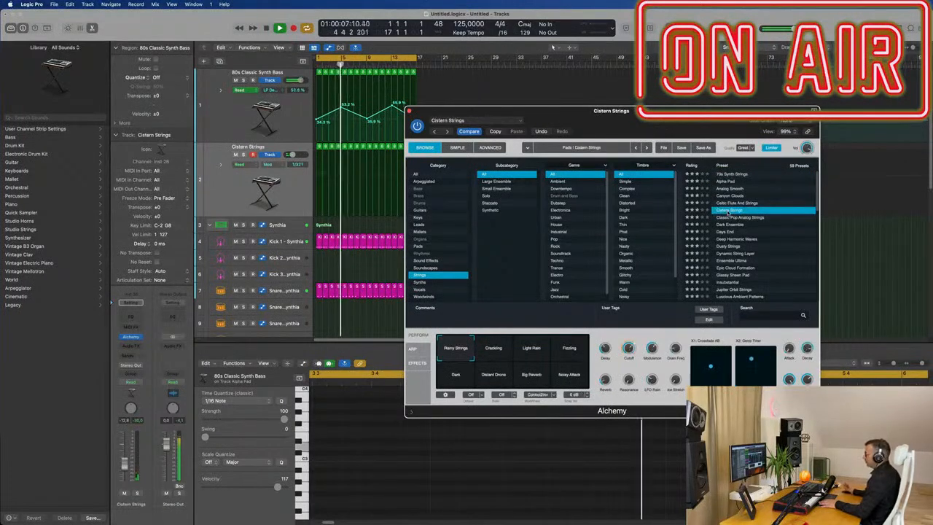
drag(510, 111, 459, 197)
click(439, 443)
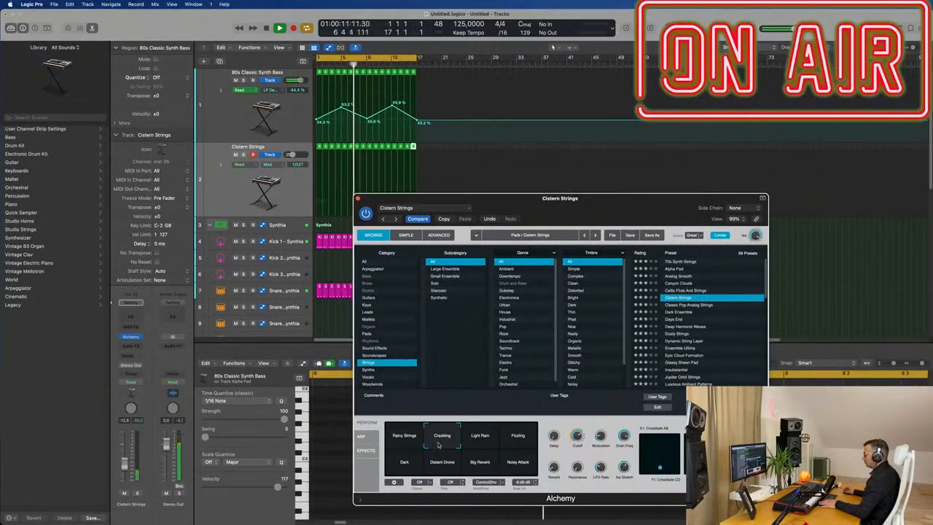
click(480, 441)
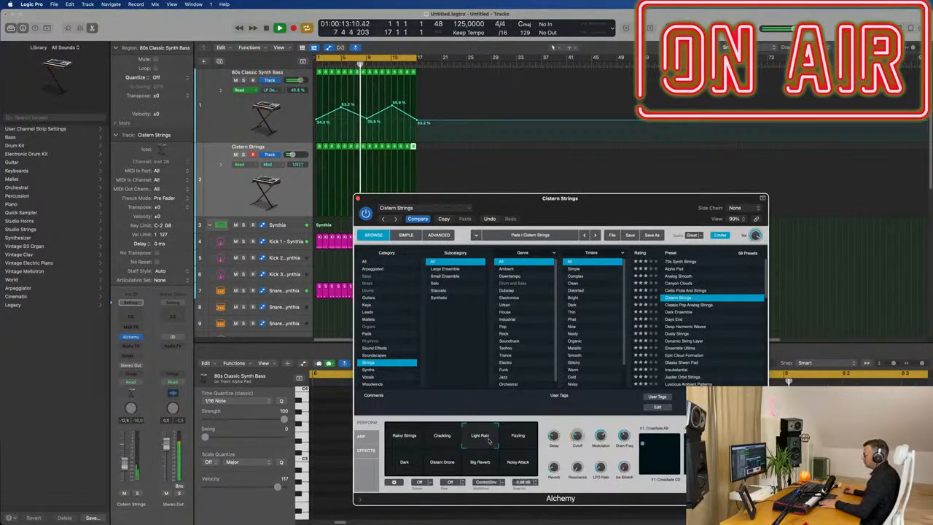
click(513, 441)
click(405, 467)
Step: Audition the Classic Pop Analog Strings preset, then load the Dusty Strings preset instead
click(342, 368)
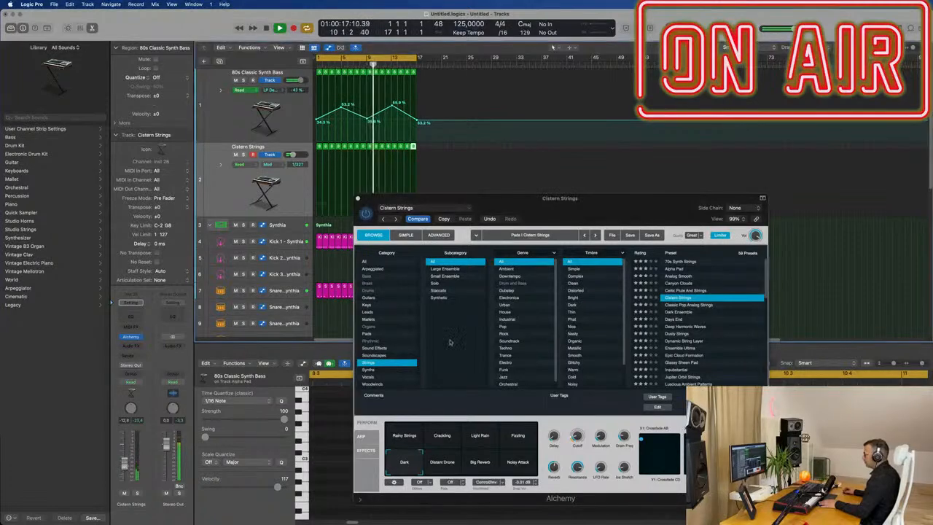
click(684, 306)
drag(583, 199, 659, 107)
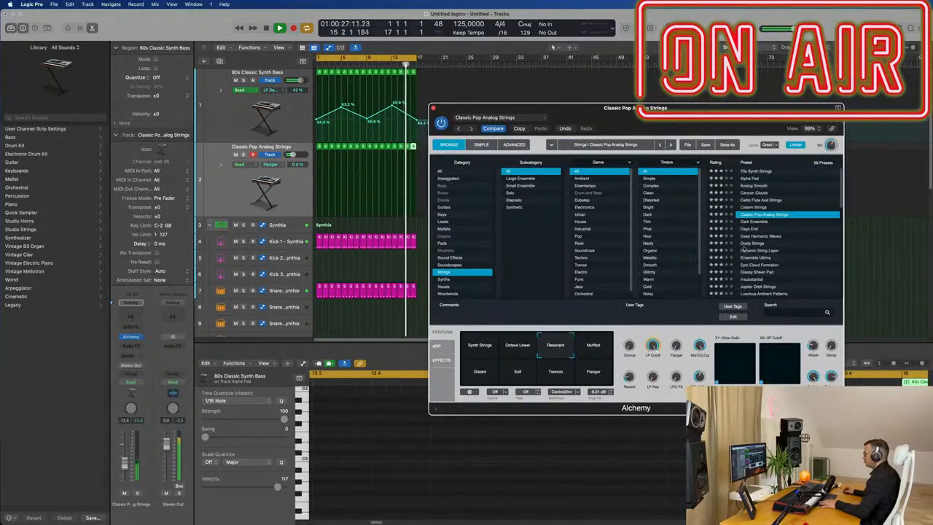
click(751, 242)
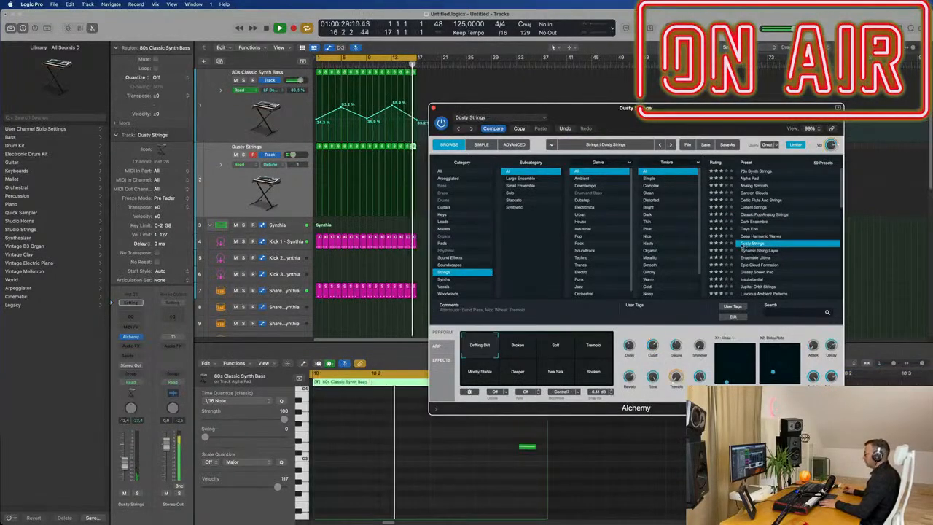
drag(712, 124, 759, 116)
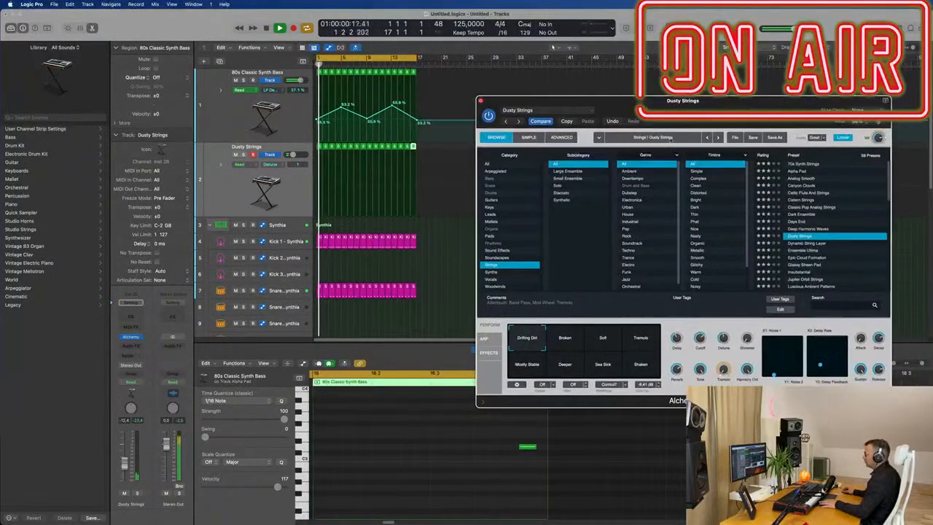
Step: Raise the pad track's volume slightly and select the notes of all its regions in the piano roll
drag(126, 462, 126, 455)
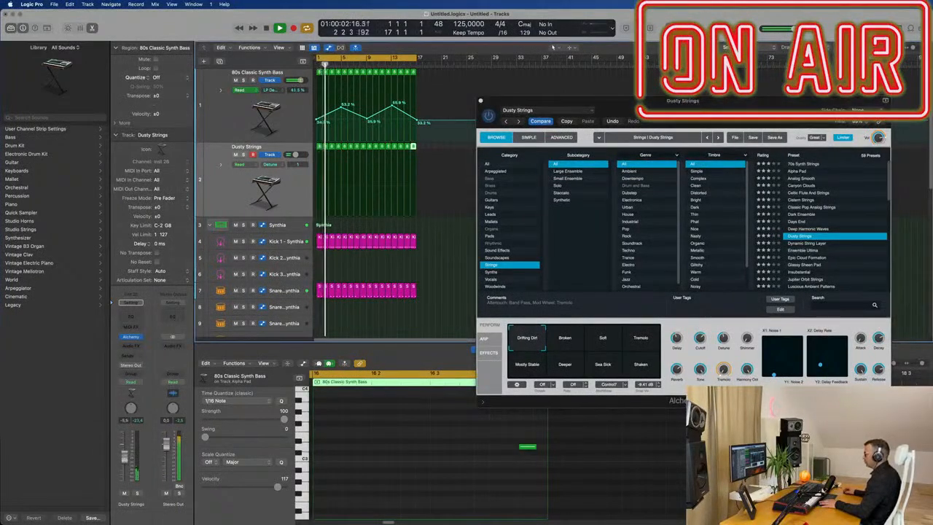
drag(493, 437, 530, 471)
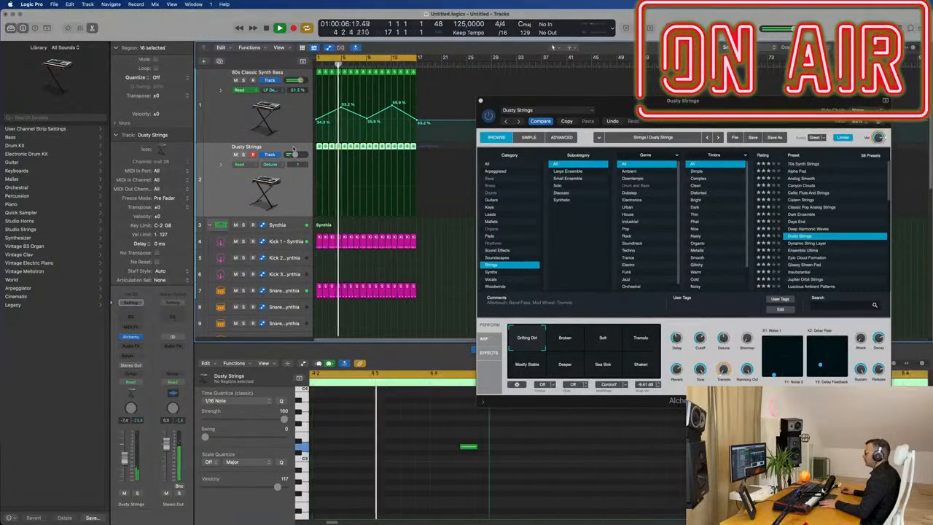
drag(468, 446, 452, 443)
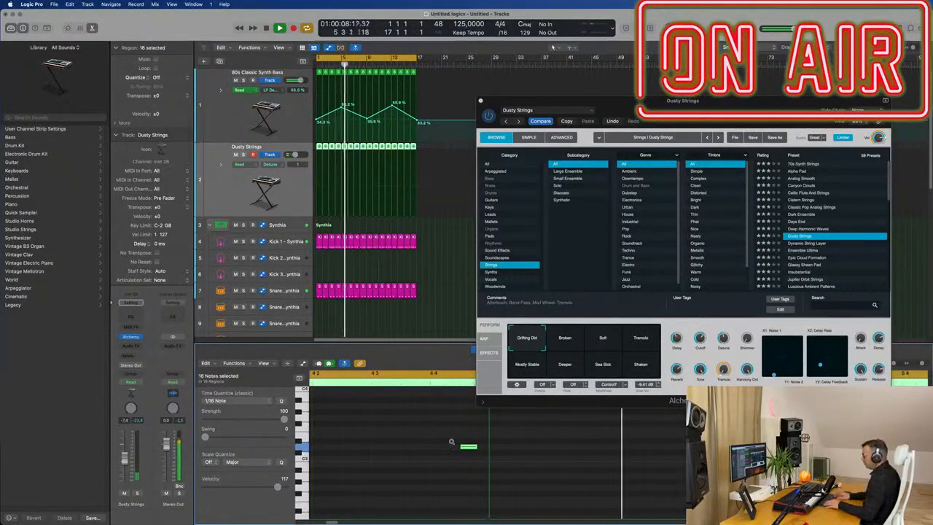
key(alt+Left)
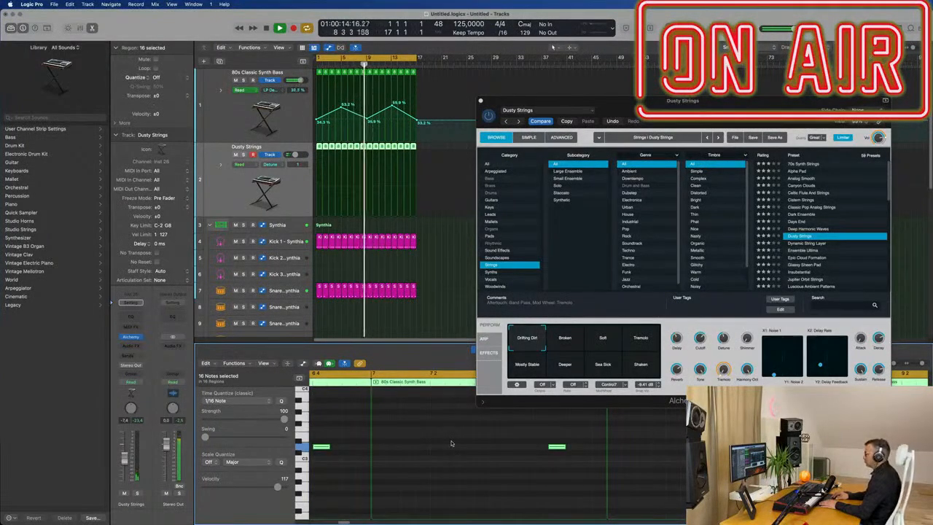
Step: Audition the Broken, Soft and Tremolo perform pads of the Dusty Strings preset
click(568, 336)
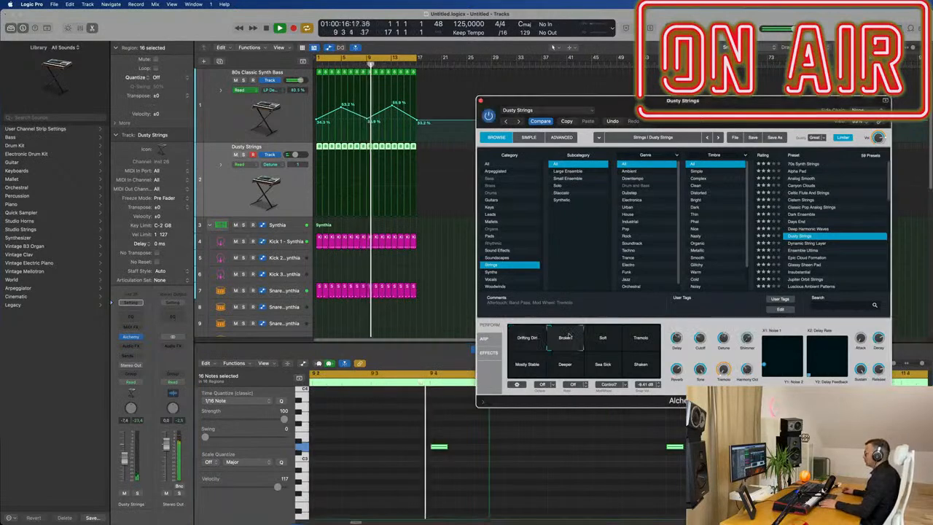
click(604, 337)
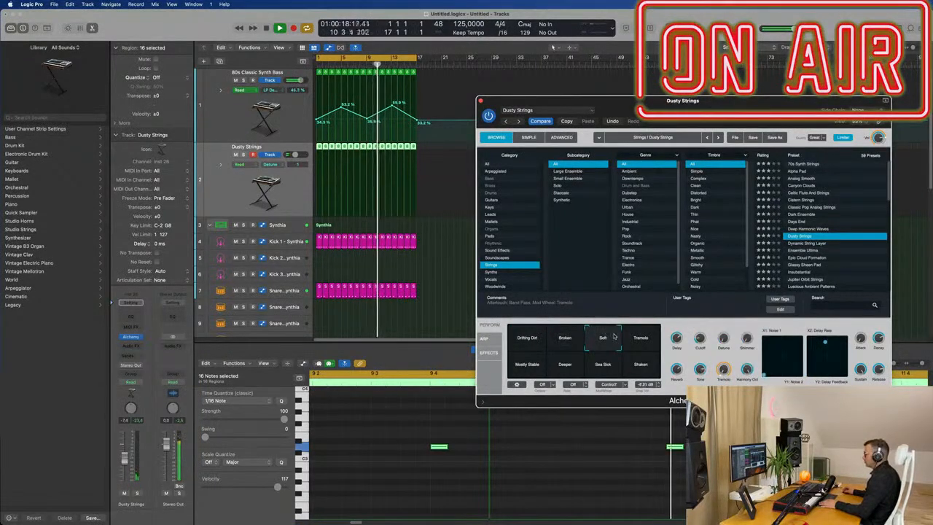
click(646, 347)
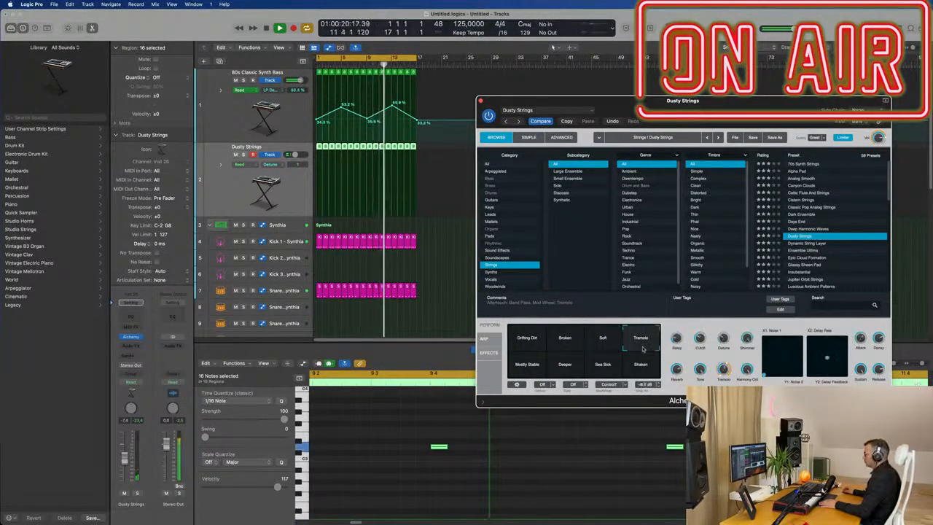
Step: Load the Dynamic String Layer preset, then switch to the Massiveness preset in the Strings list
click(797, 244)
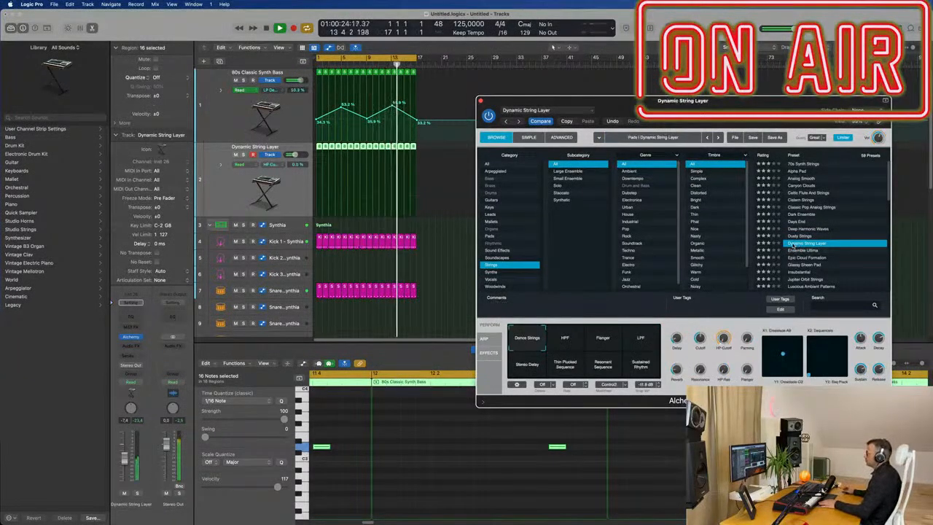
scroll(797, 256, down, 5)
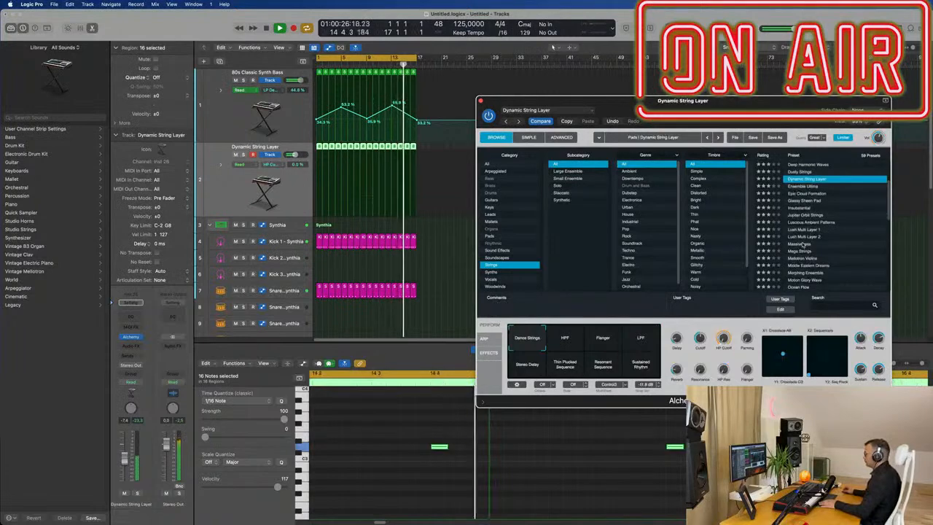
click(799, 244)
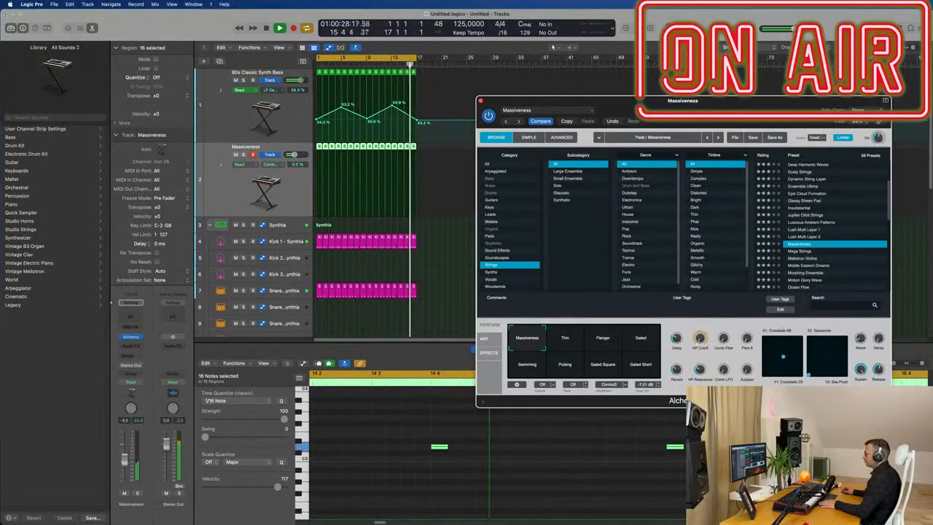
scroll(665, 274, down, 2)
scroll(861, 237, down, 5)
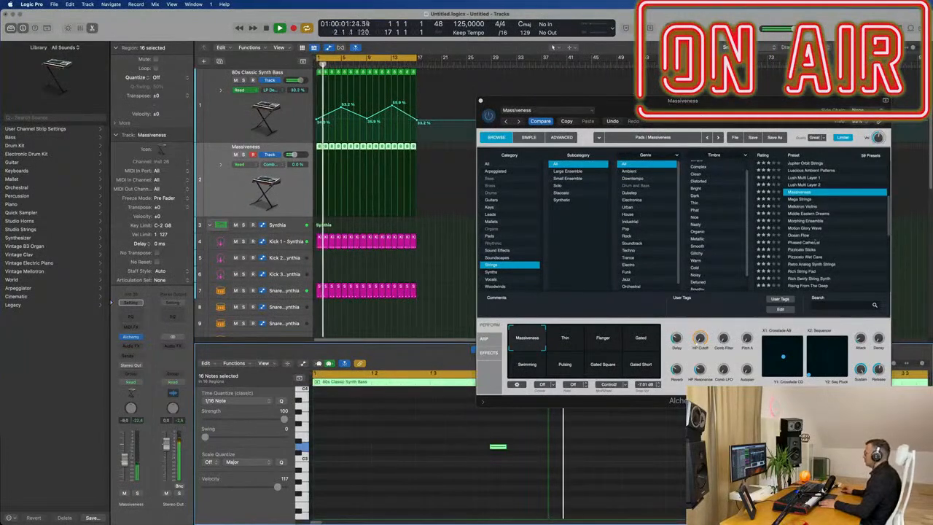
Step: Load the Ocean Flow preset and select its Key Distorted perform pad
click(800, 236)
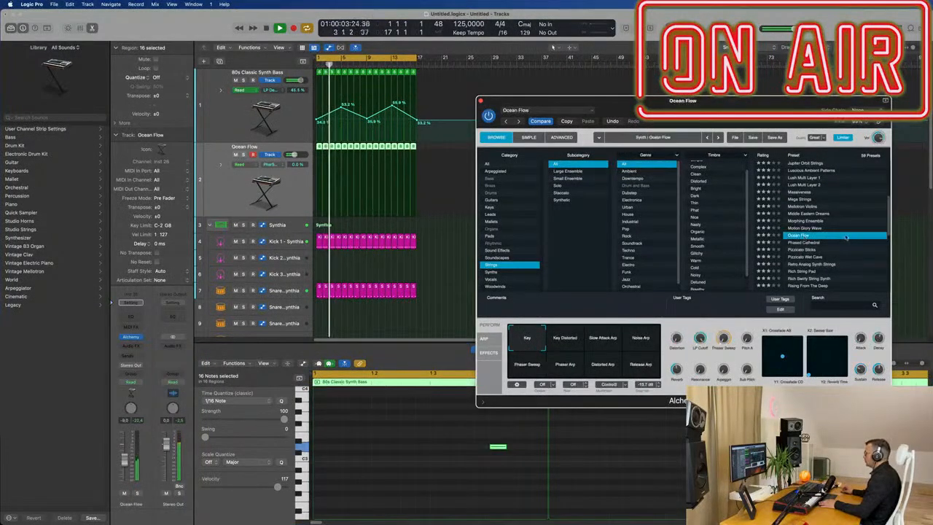
scroll(846, 237, down, 1)
click(563, 340)
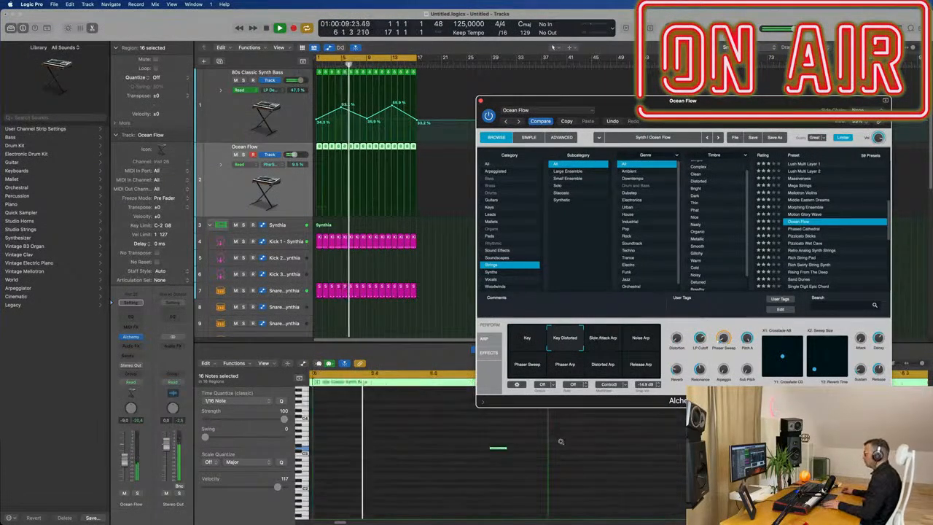
Step: Duplicate the selected pad notes at a lower pitch in the piano roll
drag(487, 449, 490, 488)
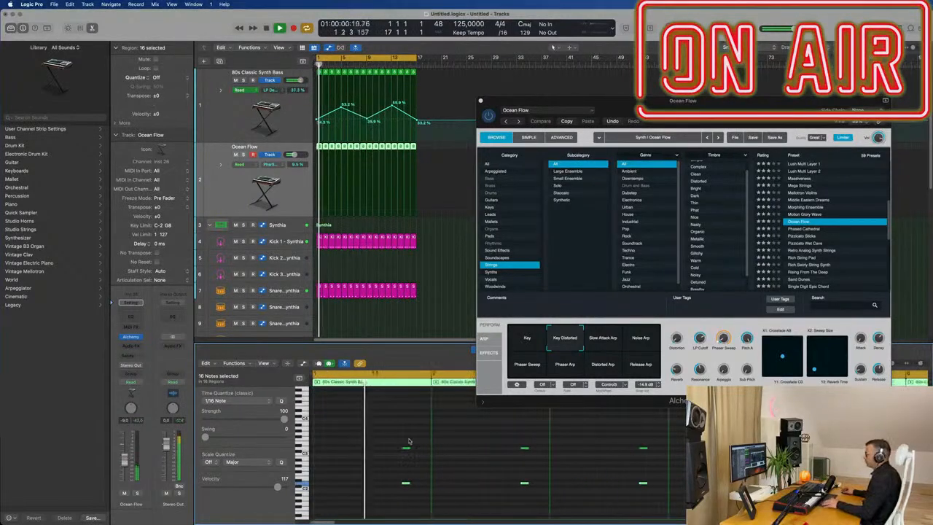
drag(641, 100, 578, 81)
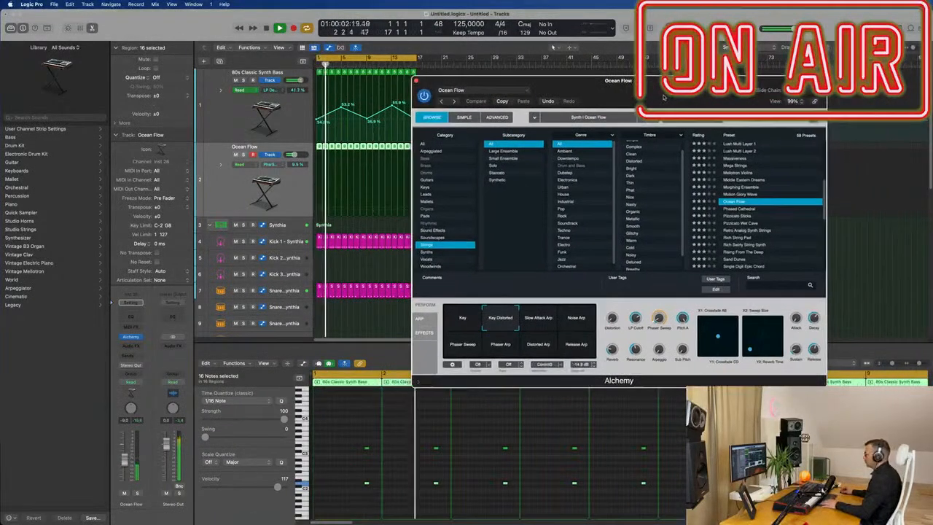
Step: Audition the Ocean Flow arp pads: Noise Arp, Phaser Sweep, Phaser Arp, Distorted Arp, Release Arp and Key Distorted
click(581, 319)
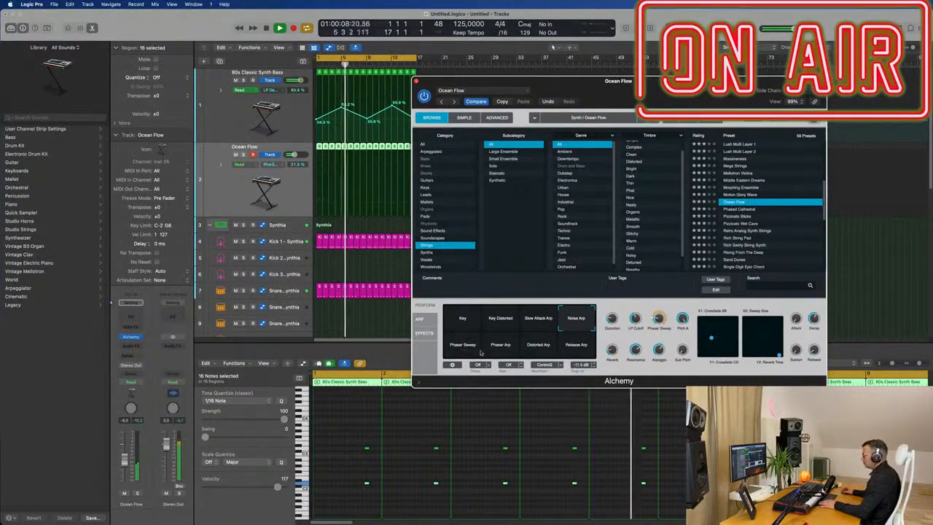
click(455, 351)
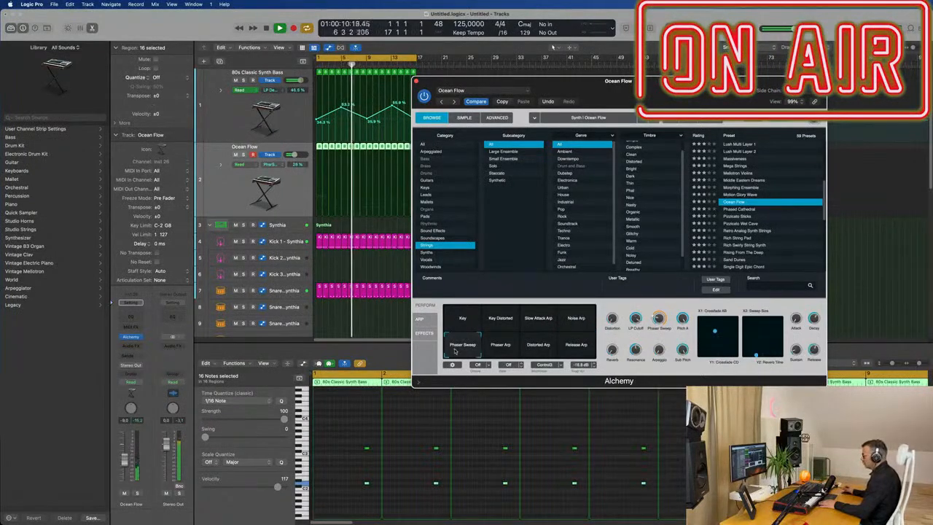
click(501, 347)
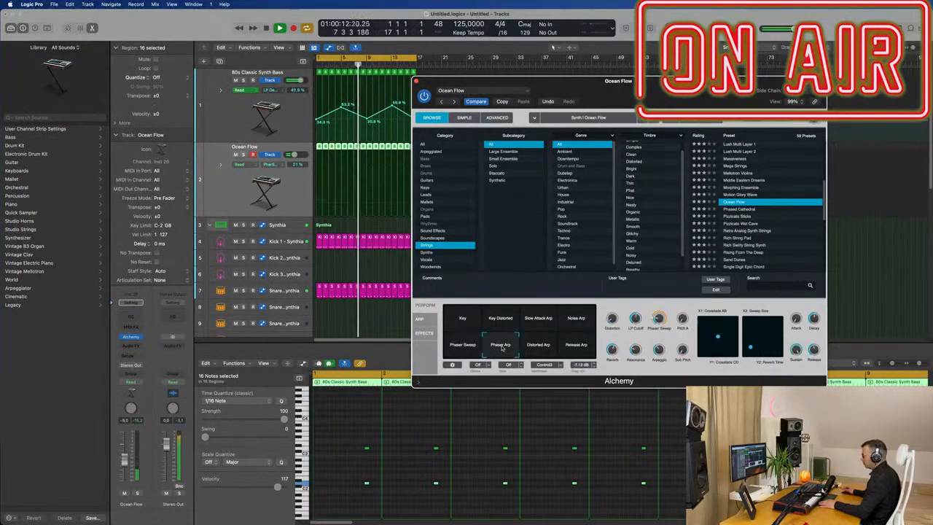
click(541, 349)
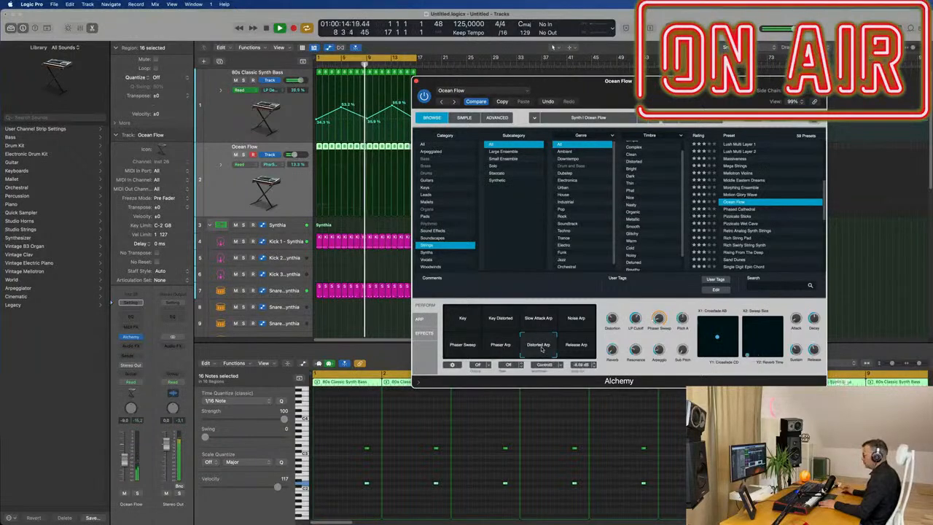
click(584, 349)
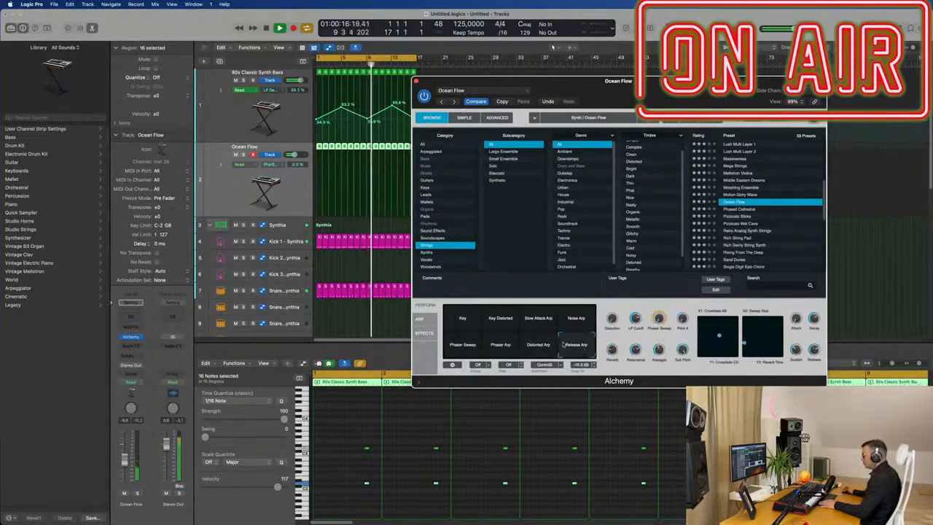
click(500, 319)
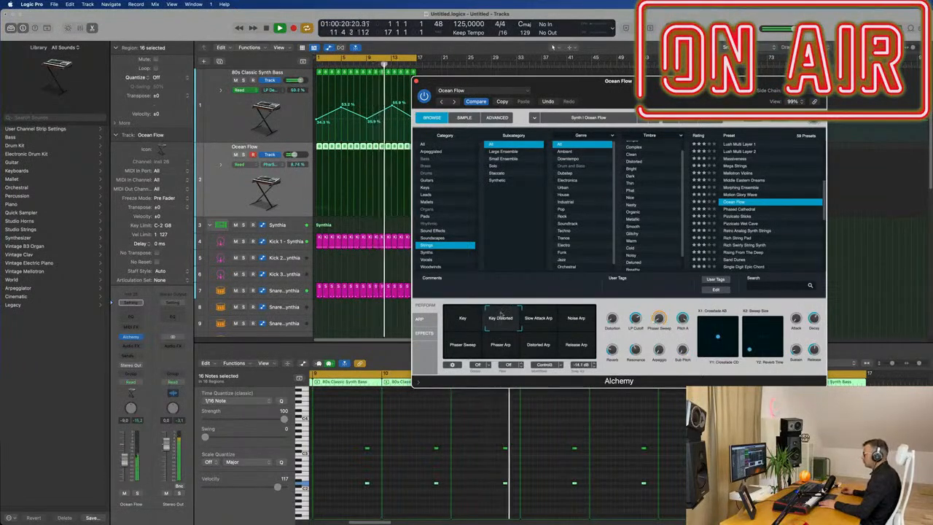
click(499, 344)
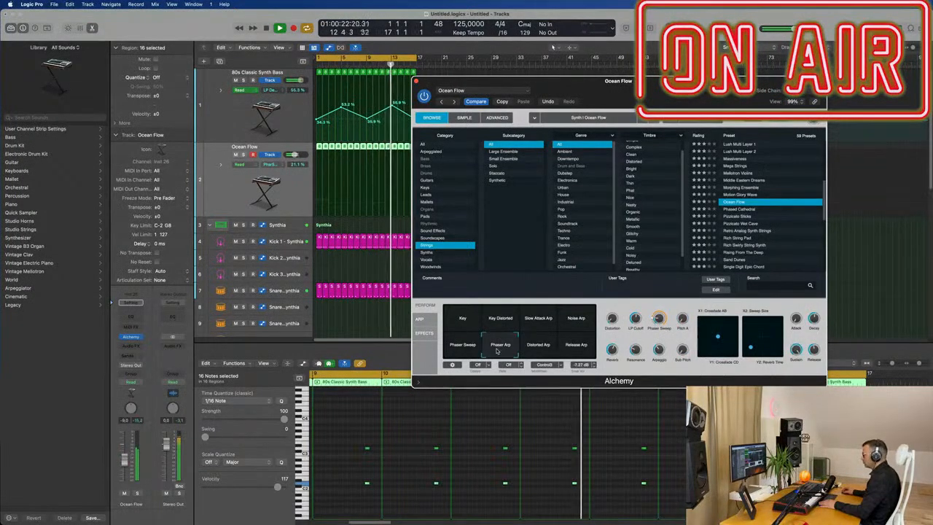
click(449, 353)
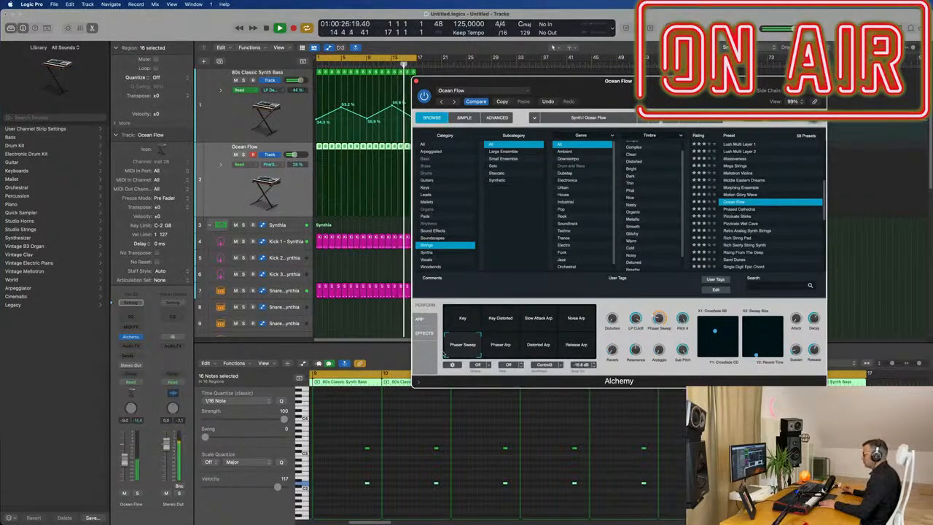
Step: Load the Pizzicato Sticks preset on the pad track from the Strings list
click(748, 216)
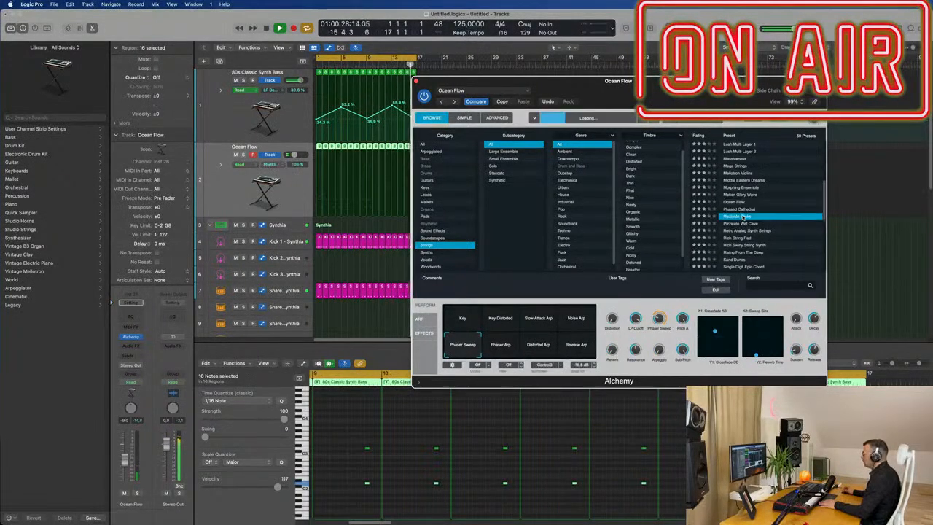
scroll(782, 179, down, 3)
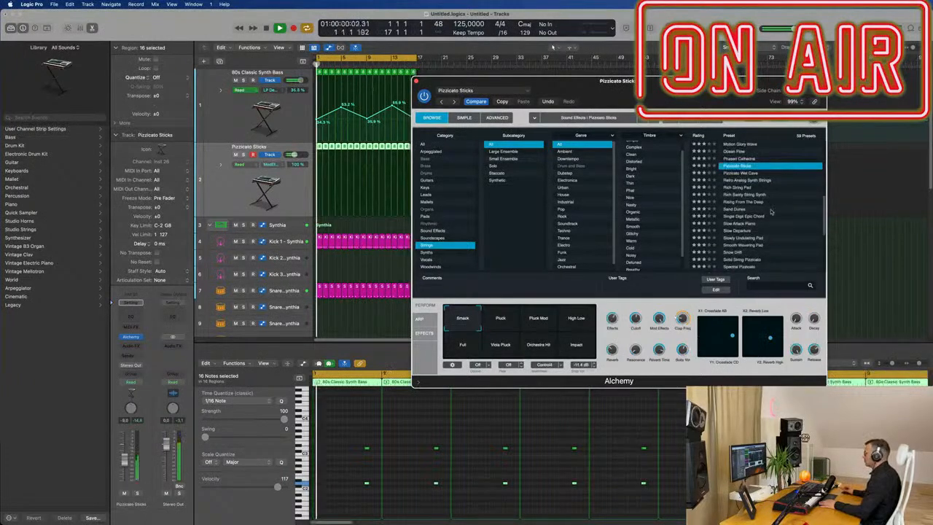
drag(708, 93, 718, 89)
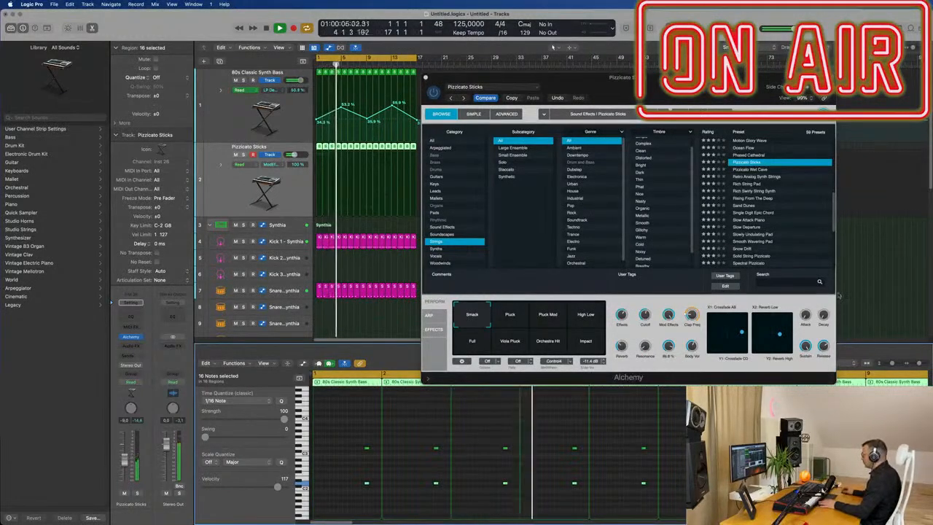
click(824, 315)
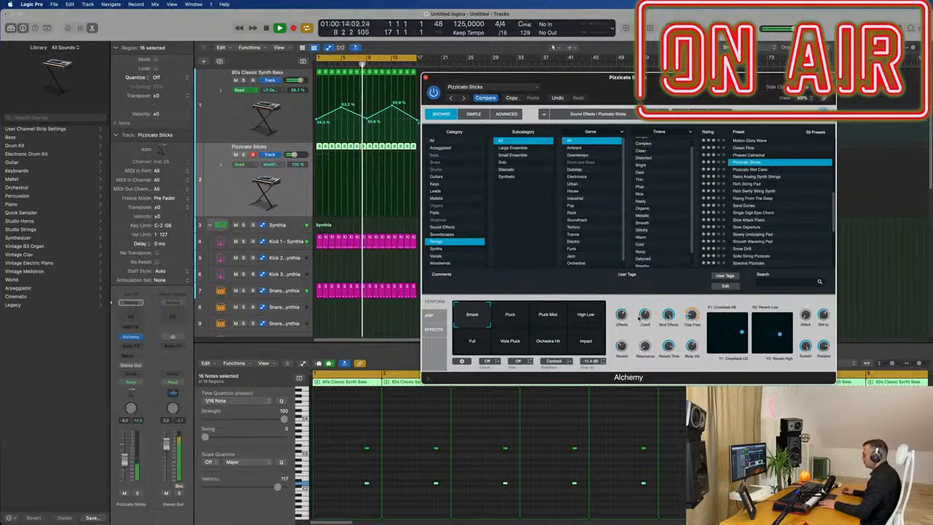
Step: Audition the Pizzicato Sticks perform pads Pluck, Pluck Mod, High Low, Full and Smack
click(509, 315)
click(548, 315)
click(581, 315)
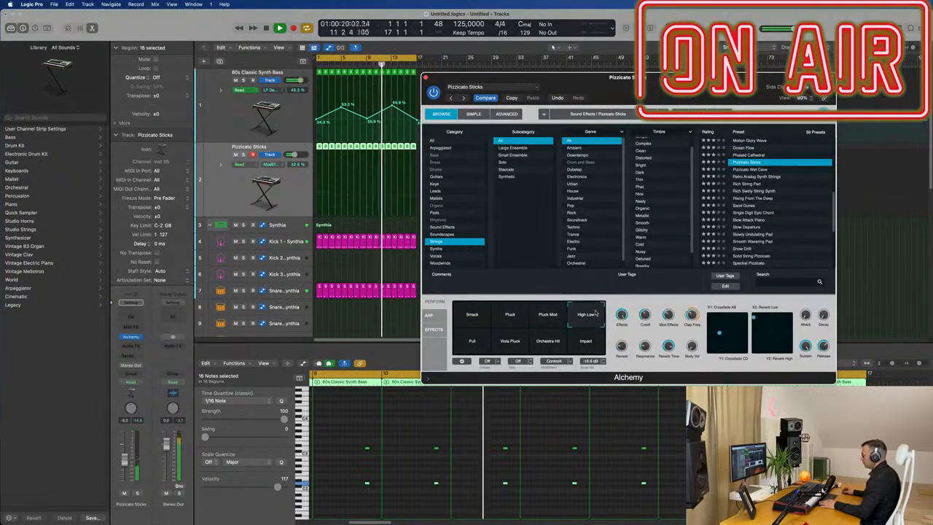
click(476, 340)
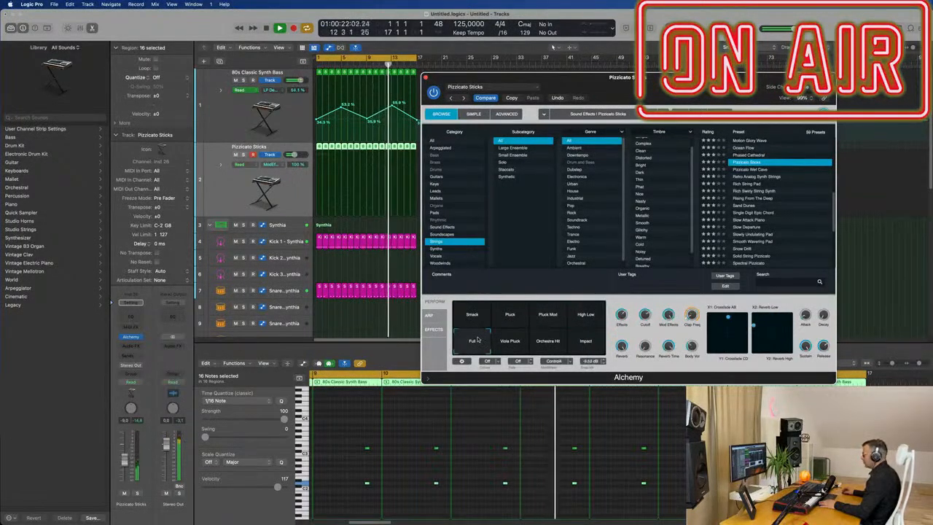
click(473, 315)
Step: In Alchemy's Advanced view, reshape the AHDSR envelope's hold and decay points and turn down the Cutoff macro knob
drag(673, 86, 592, 83)
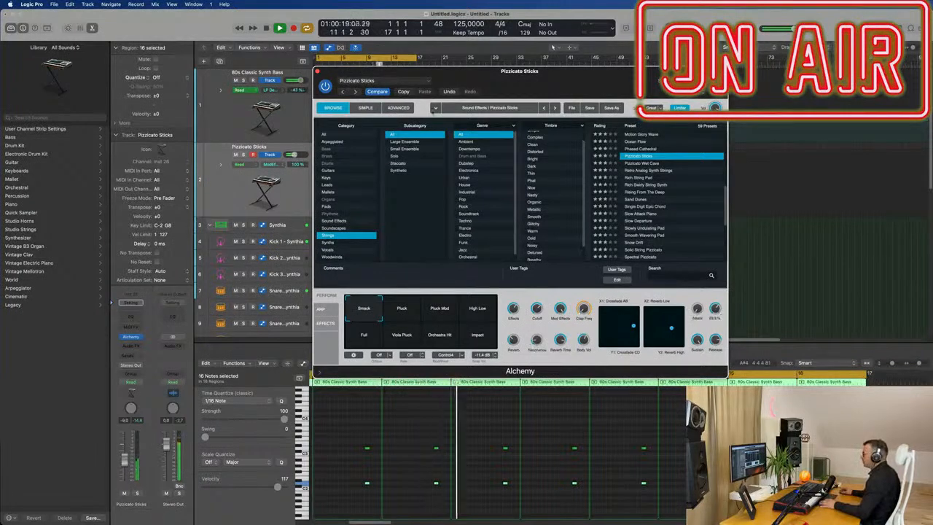
click(409, 108)
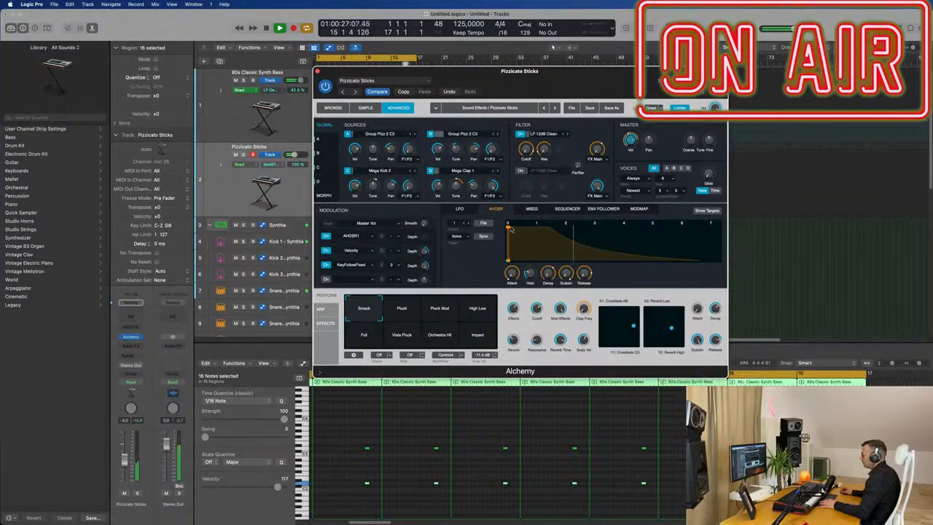
drag(509, 227, 538, 229)
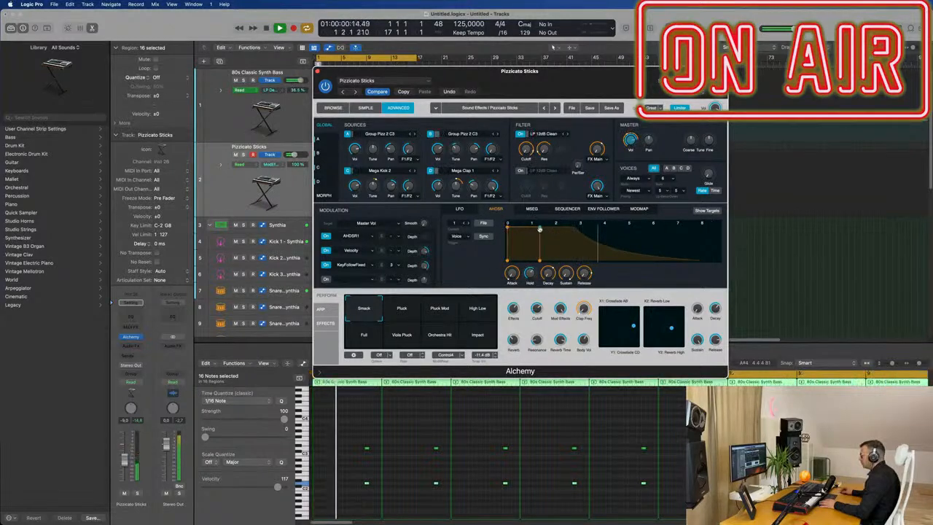
drag(538, 233, 578, 240)
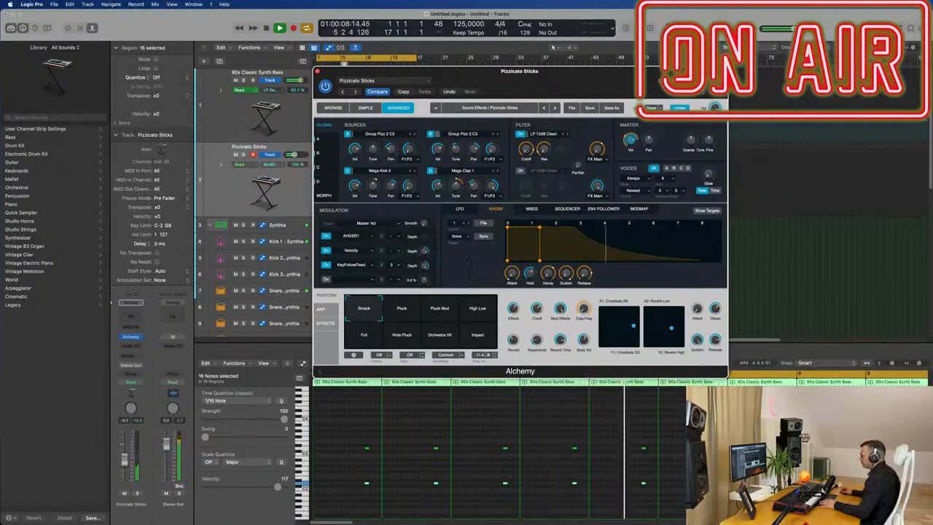
drag(538, 309, 538, 355)
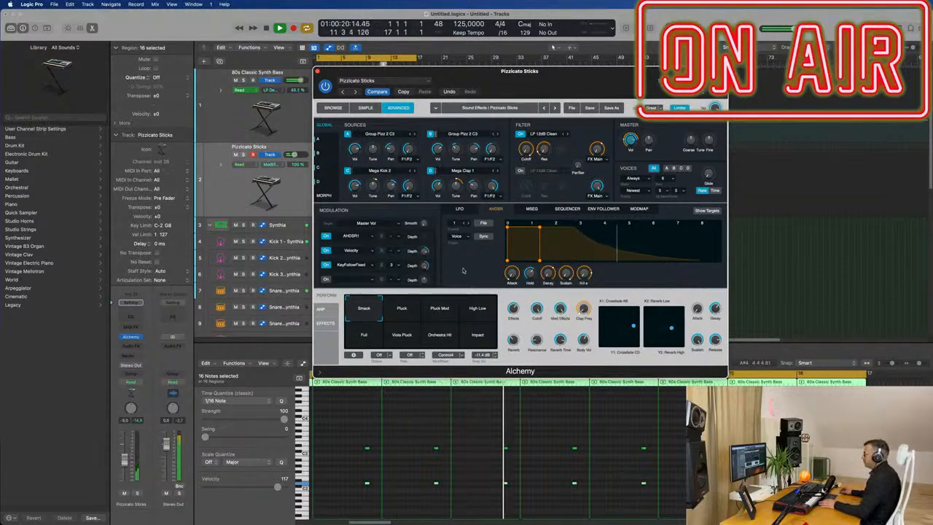
Step: Solo the Pizzicato Sticks track and transpose Source B's coarse tune down
drag(460, 76, 494, 86)
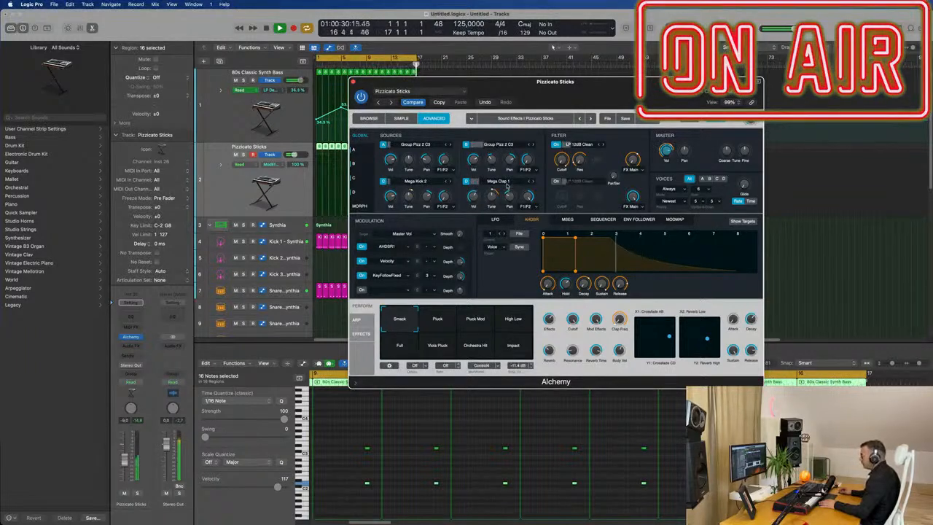
click(137, 493)
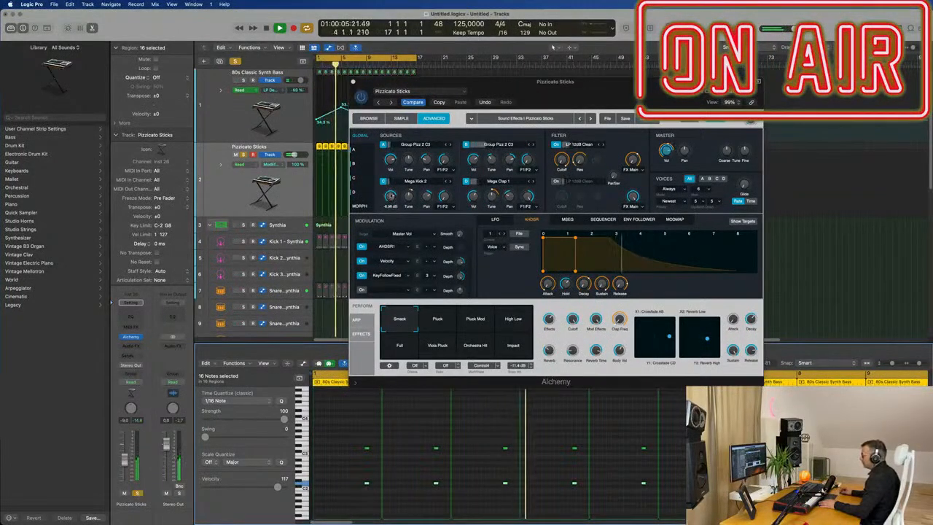
click(391, 195)
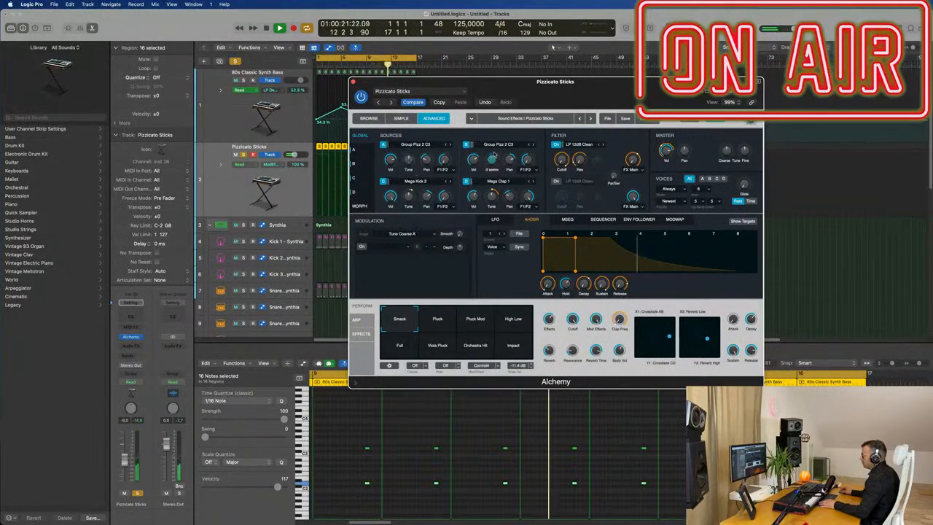
drag(495, 152, 496, 166)
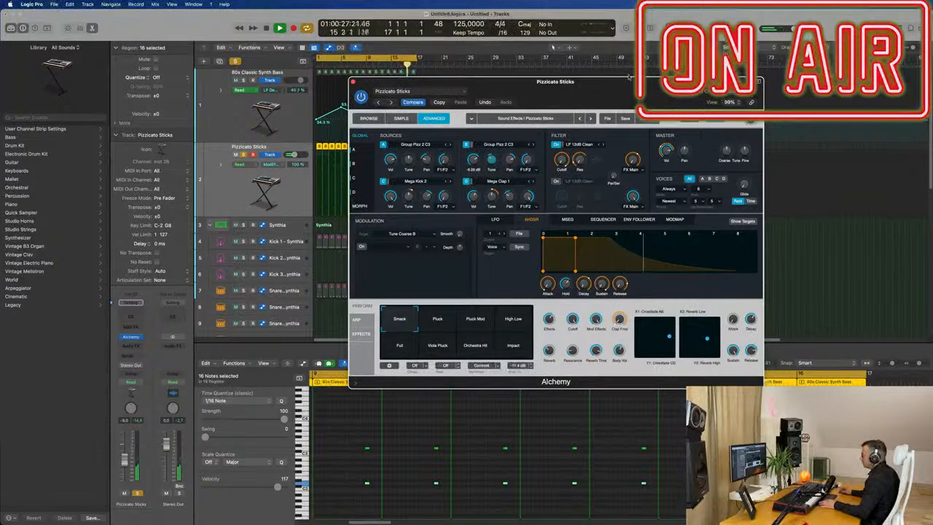
Step: Adjust the AHDSR envelope's hold, sustain and decay knobs in the Advanced view
drag(616, 84, 651, 86)
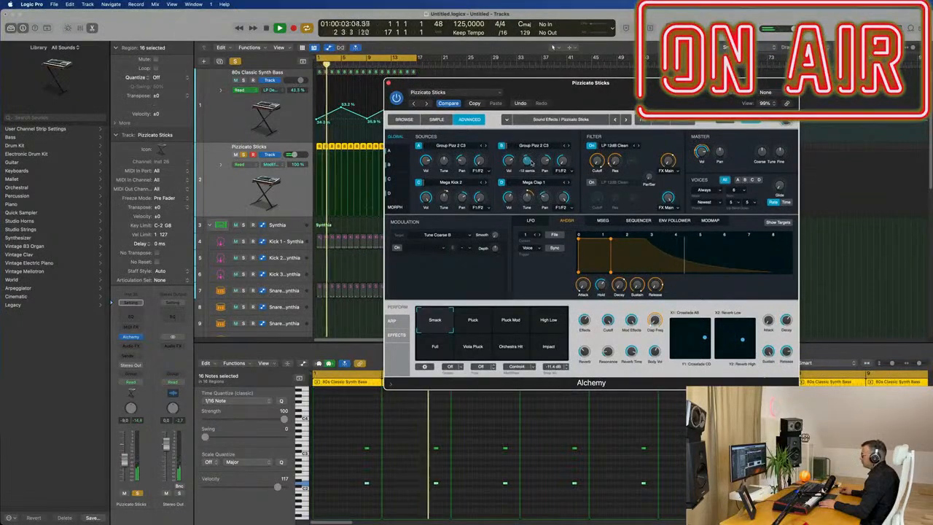
drag(522, 84, 477, 82)
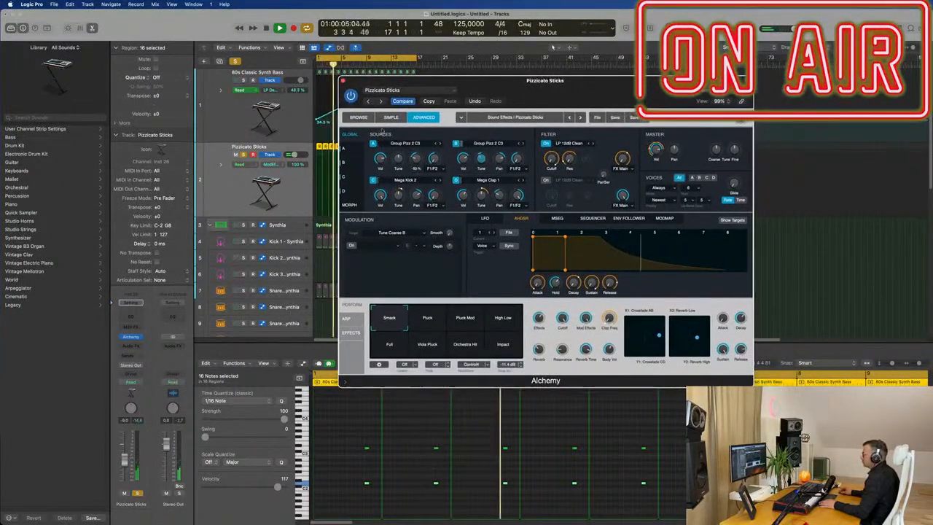
click(355, 119)
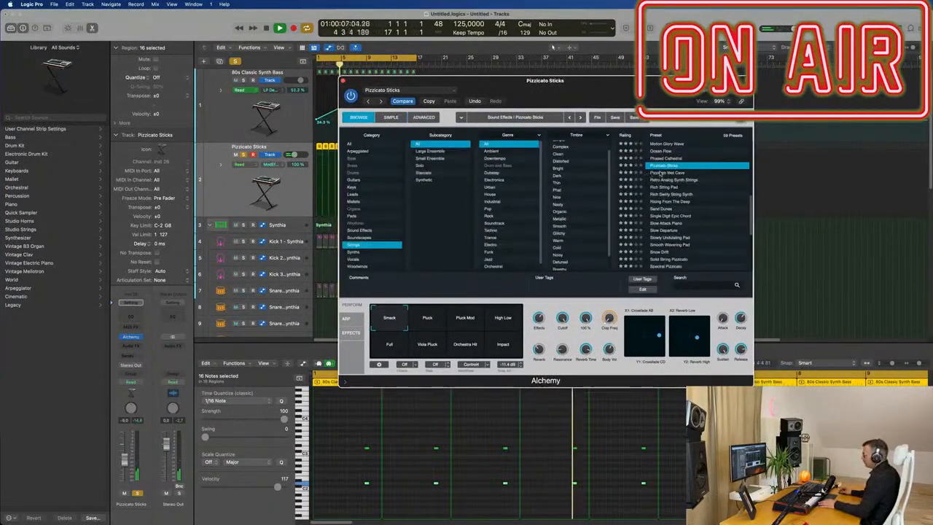
drag(547, 81, 570, 75)
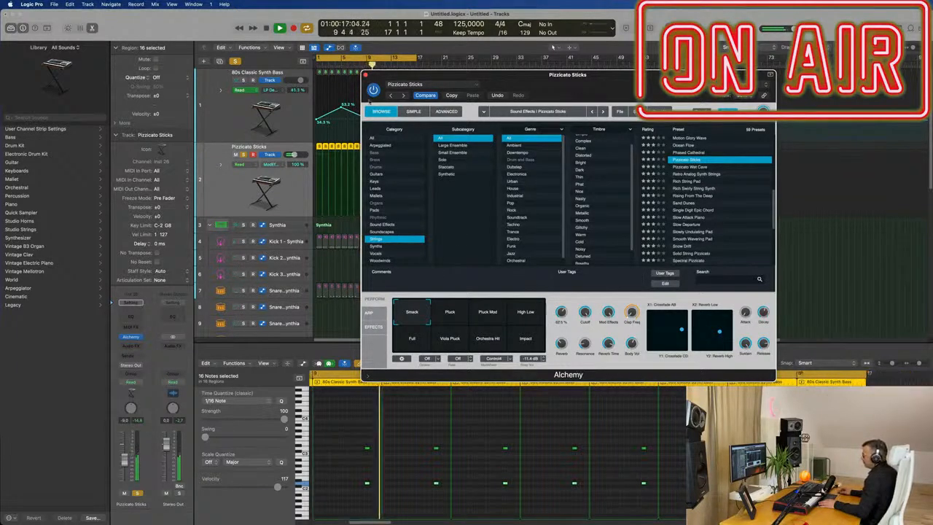
click(449, 112)
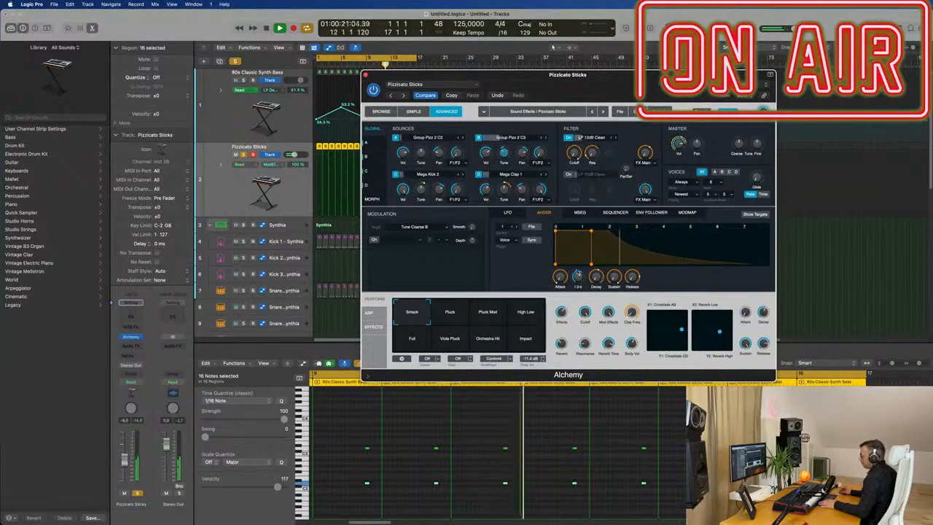
mouse_move(579, 278)
drag(579, 278, 579, 290)
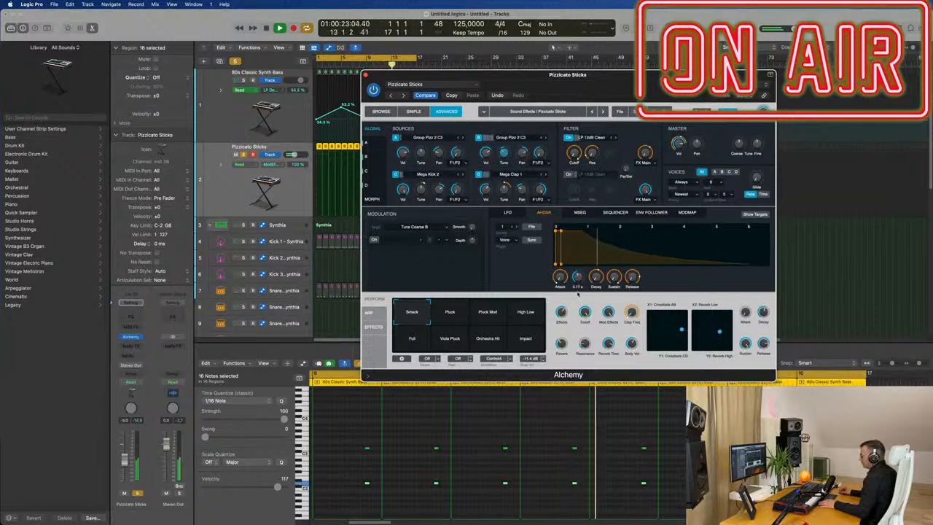
mouse_move(617, 283)
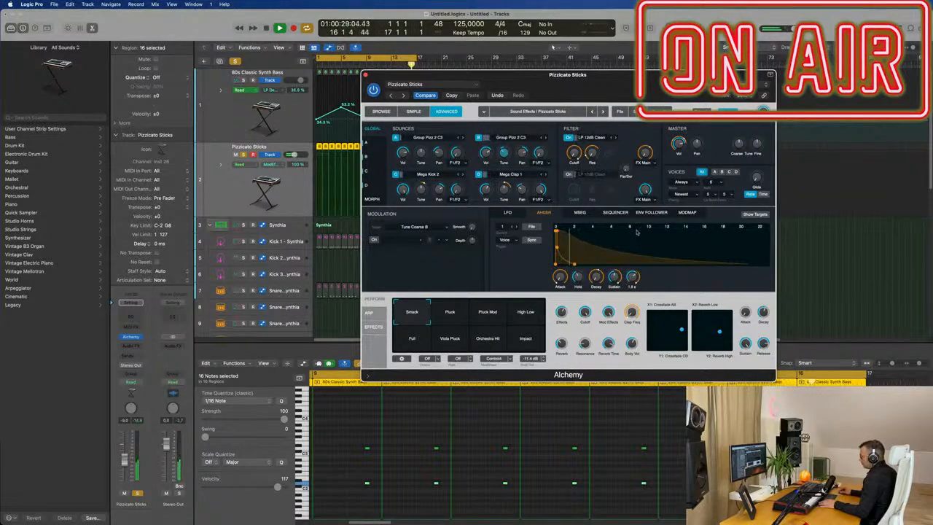
drag(616, 268, 602, 254)
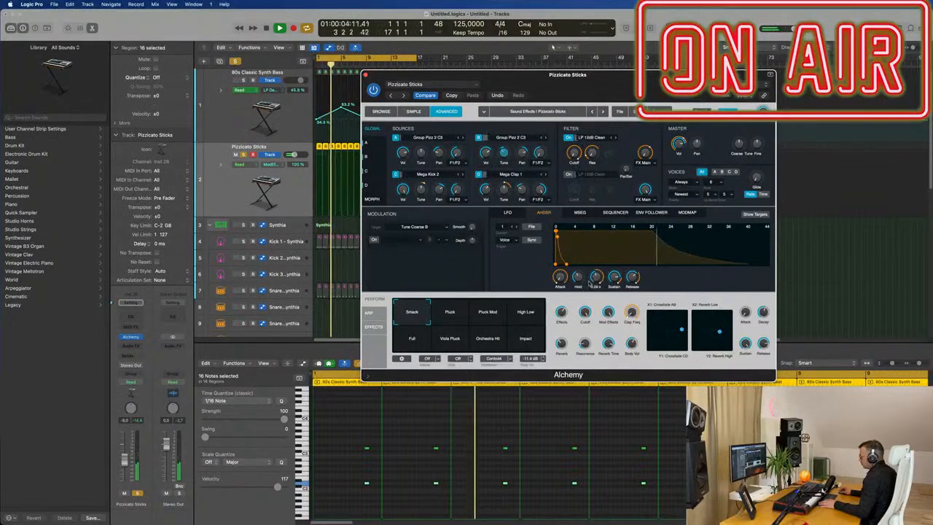
drag(597, 278, 598, 269)
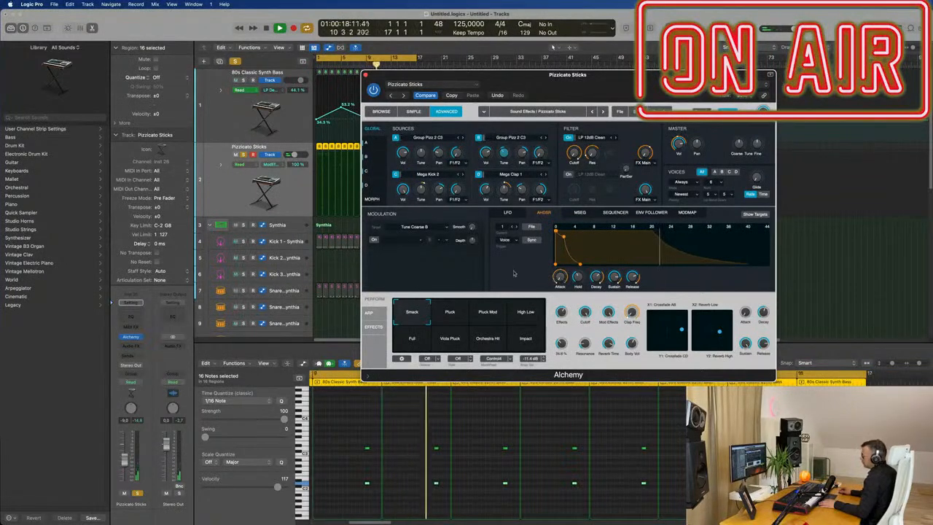
Step: Unsolo the Pizzicato Sticks track, close Alchemy and lower the track's volume fader slightly
click(237, 63)
drag(371, 76, 399, 92)
key(Return)
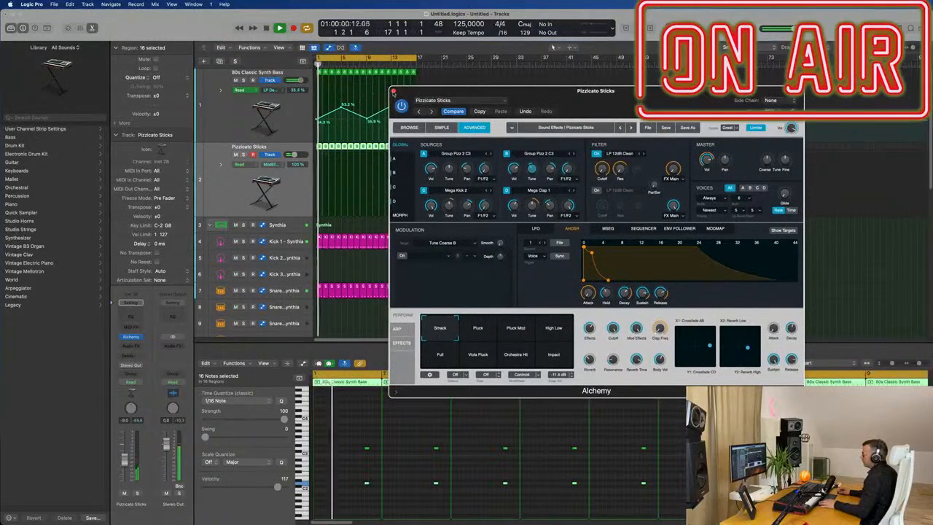
click(393, 92)
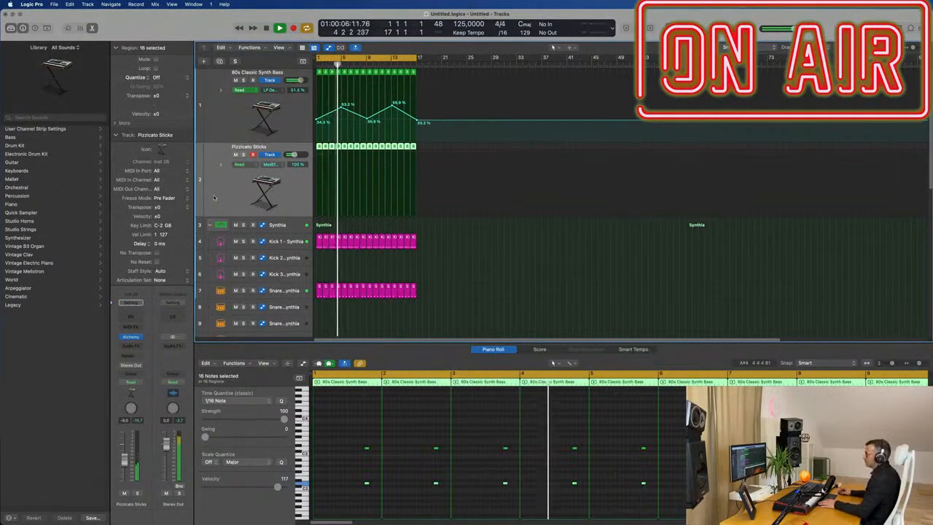
drag(123, 462, 123, 469)
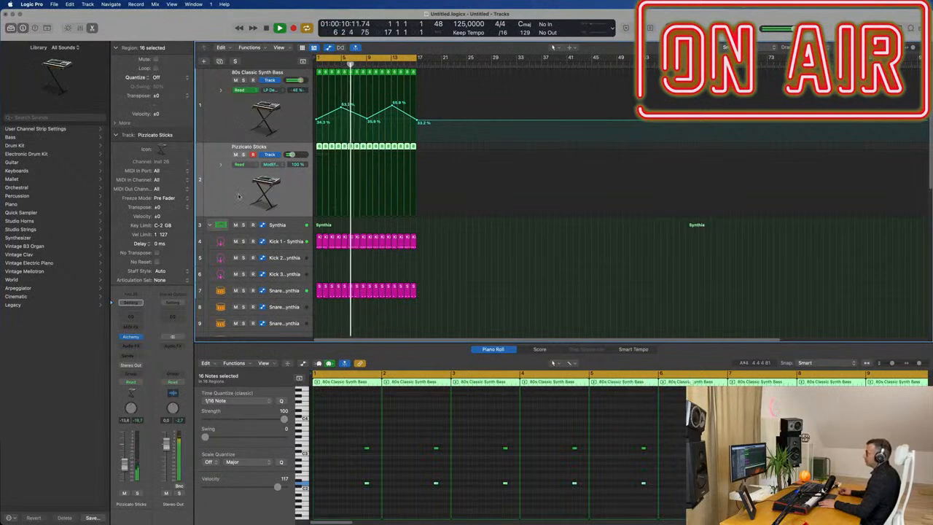
Step: Create a new software instrument track using Retro Synth
click(204, 61)
click(389, 293)
click(383, 293)
click(408, 315)
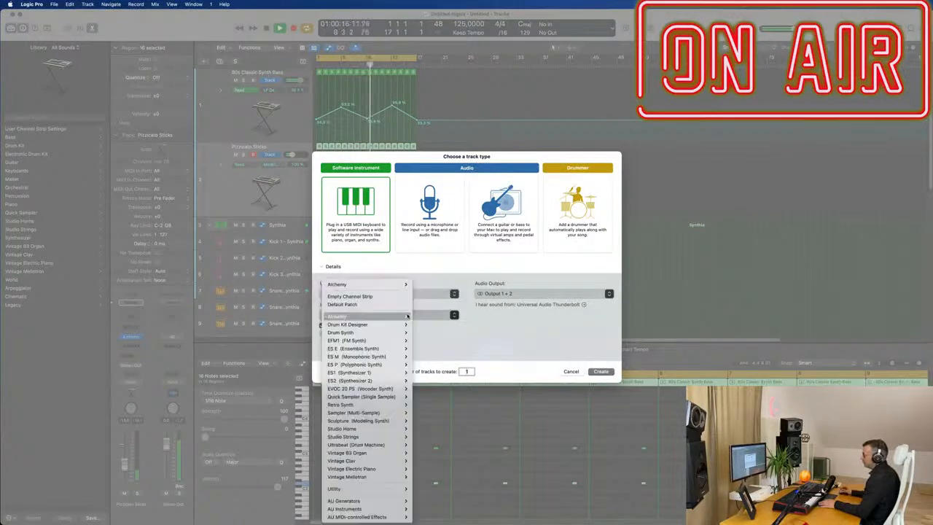
mouse_move(388, 409)
click(423, 405)
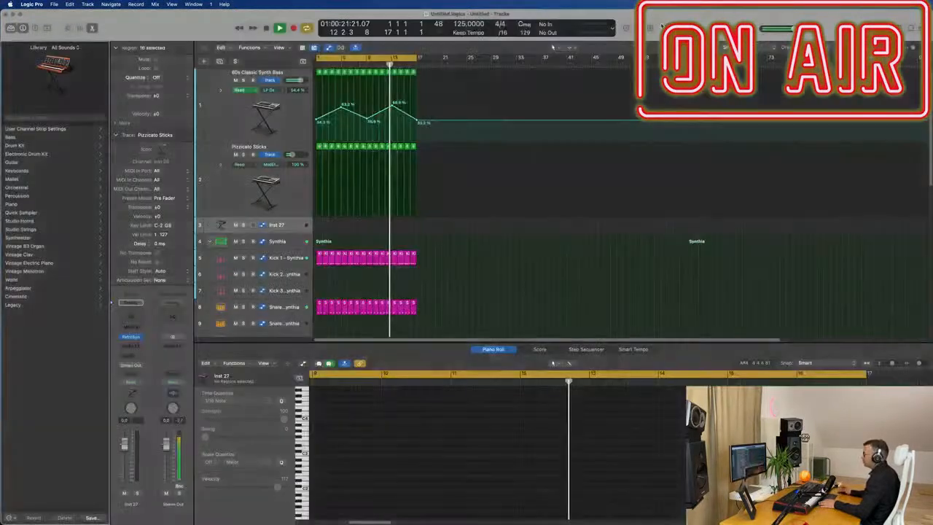
click(591, 372)
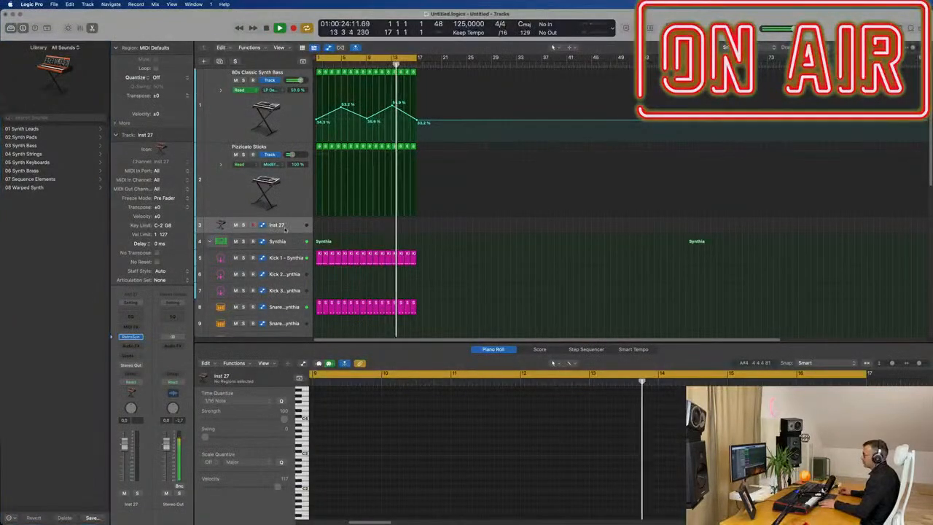
Step: Open the new track's Retro Synth plug-in window
click(130, 338)
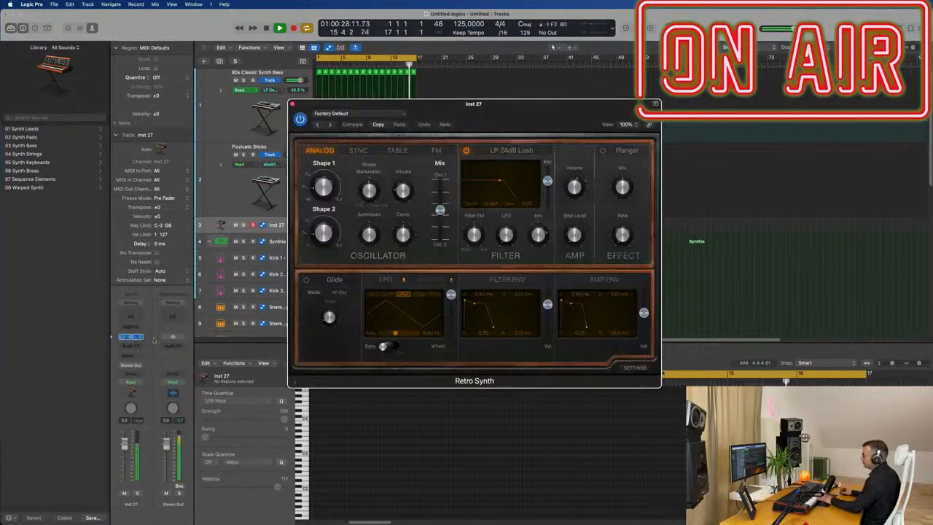
drag(524, 102, 578, 179)
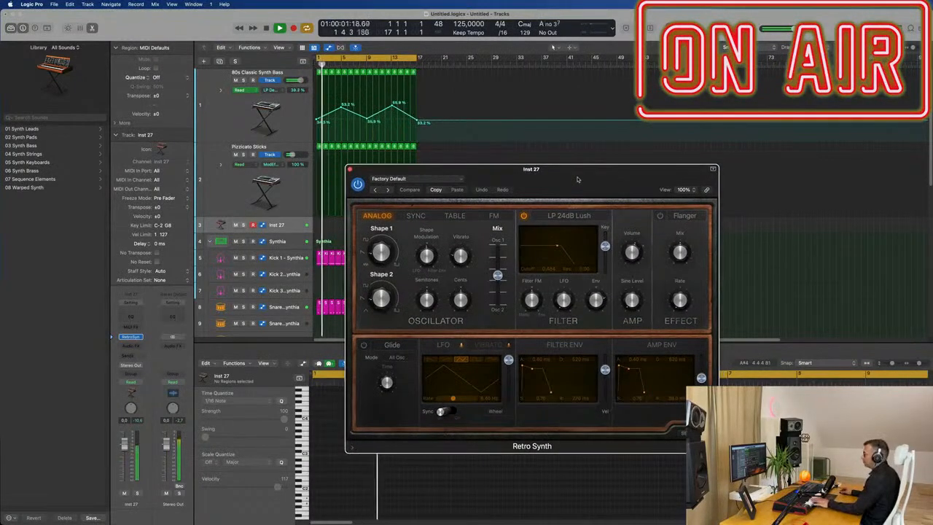
drag(455, 179, 368, 177)
click(353, 177)
click(499, 167)
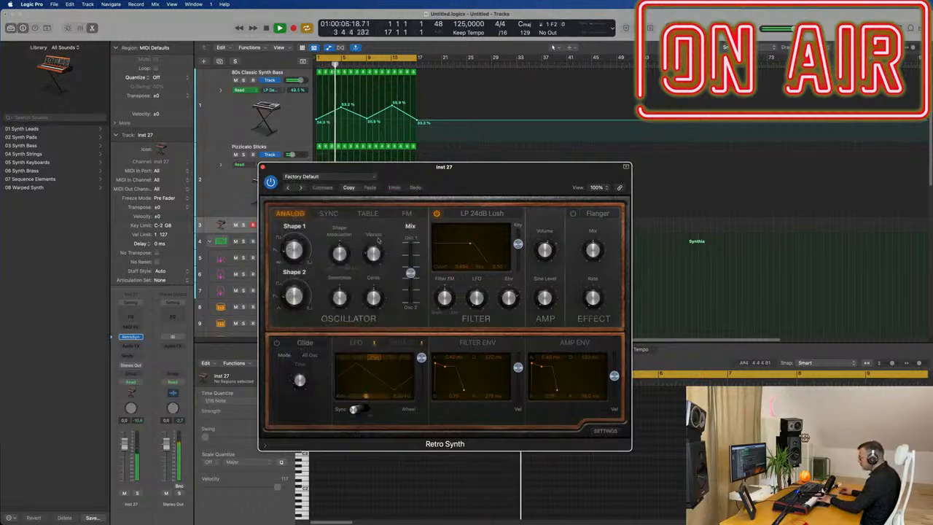
Step: Adjust Retro Synth's oscillator shape and shift the oscillator mix toward Osc 2
click(298, 253)
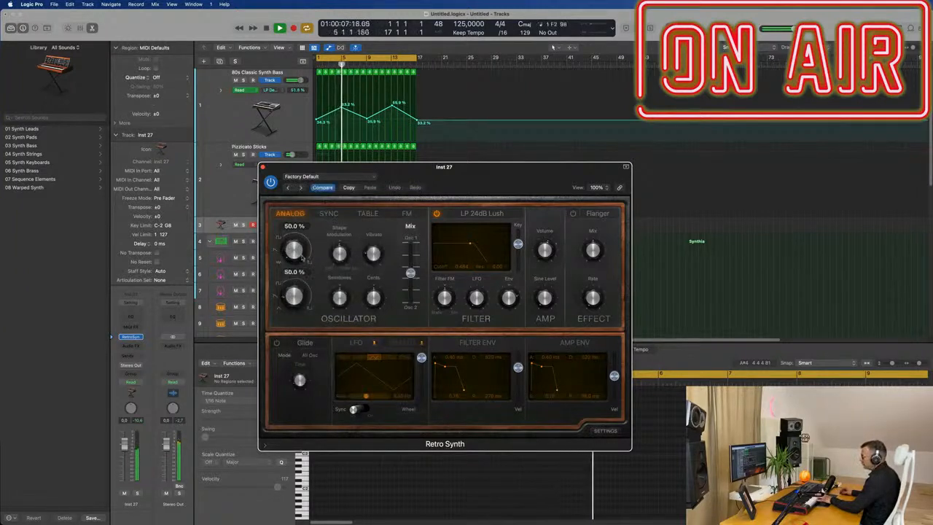
mouse_move(411, 273)
mouse_down()
mouse_move(412, 300)
mouse_move(412, 288)
mouse_up()
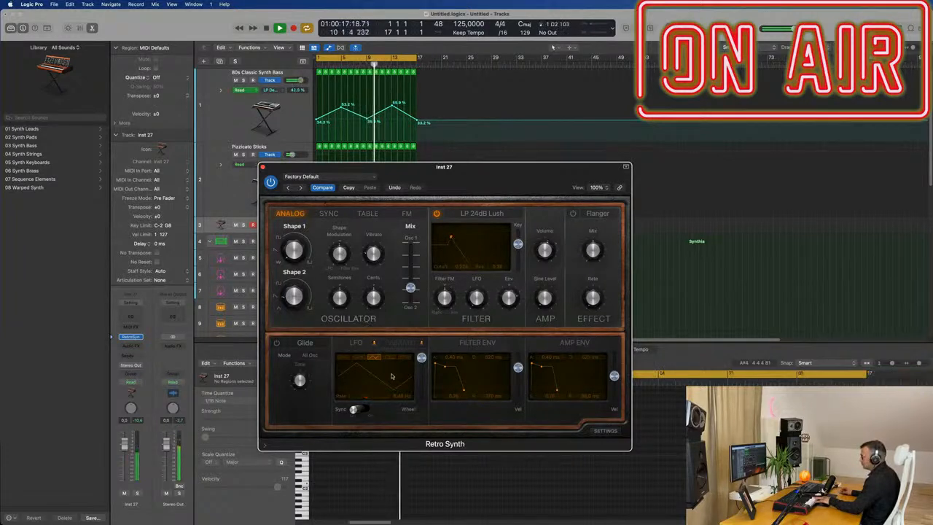
Step: Change the Retro Synth LFO waveform and rate and raise the filter's LFO modulation
drag(425, 377, 425, 353)
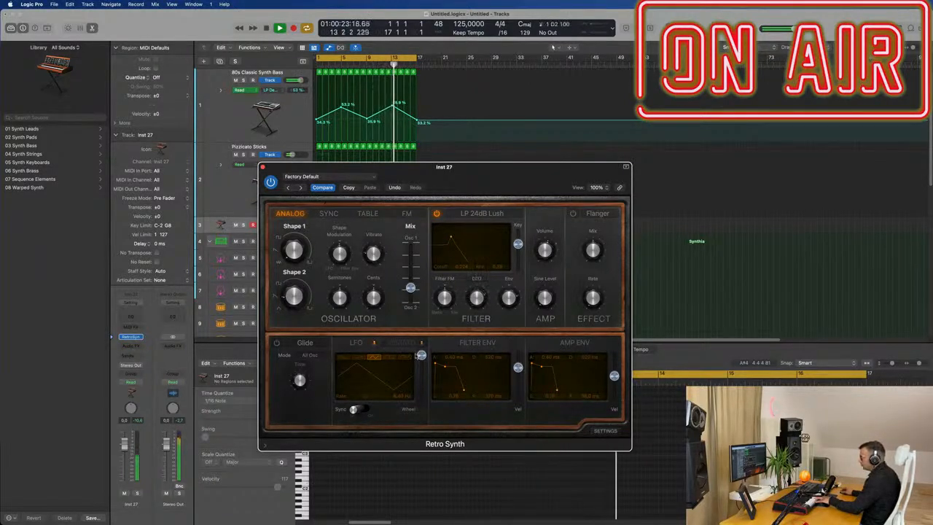
click(358, 358)
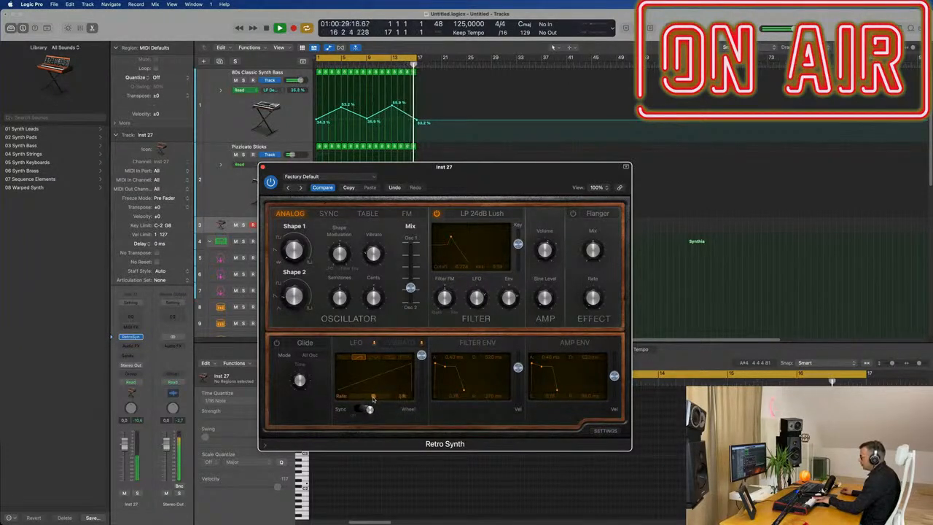
drag(420, 382, 422, 396)
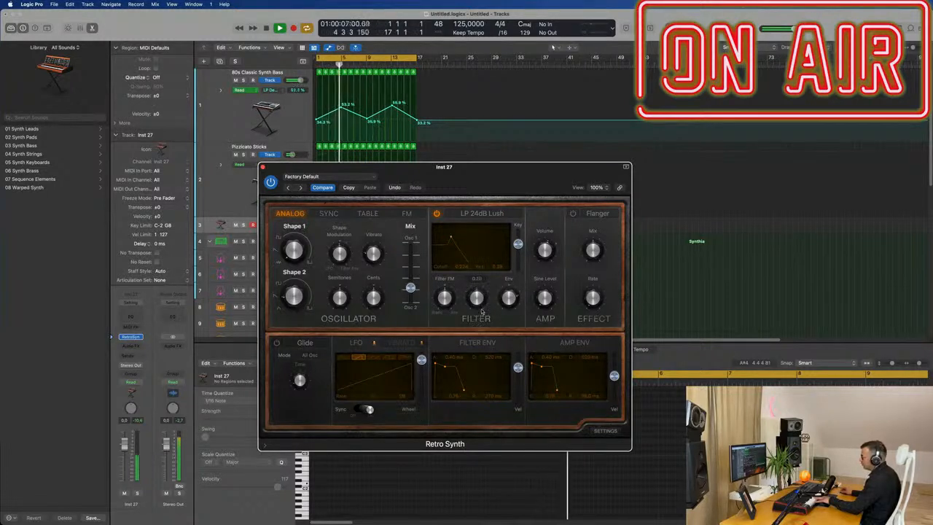
drag(486, 285, 489, 272)
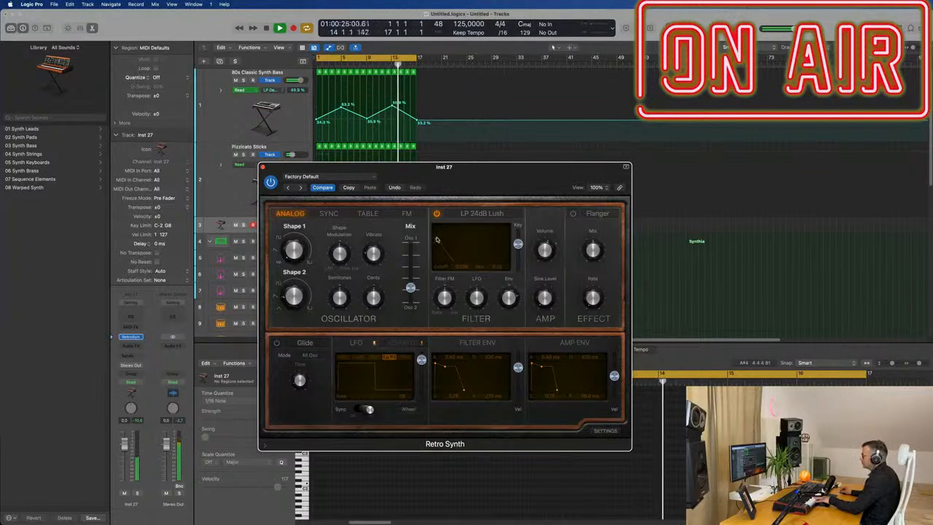
Step: Select the Retro Synth track and start recording a sustained note on it
drag(474, 182, 769, 170)
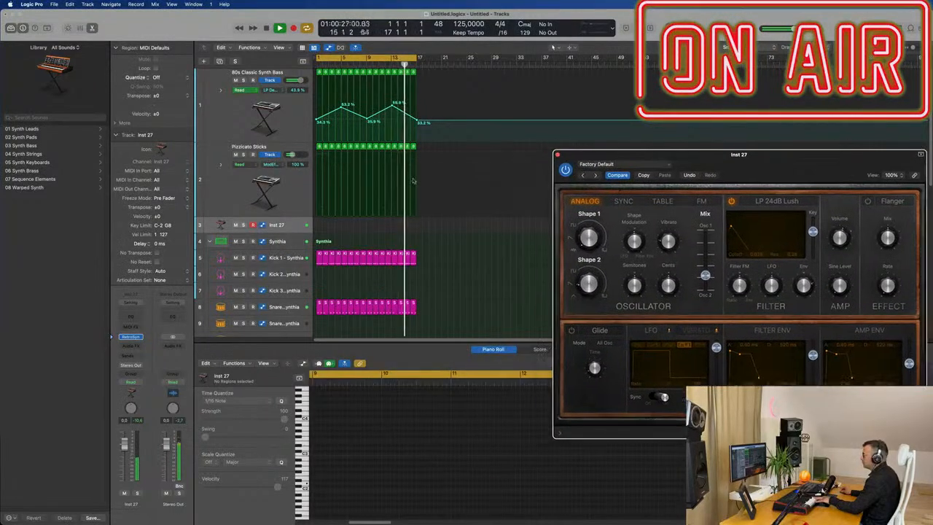
click(293, 227)
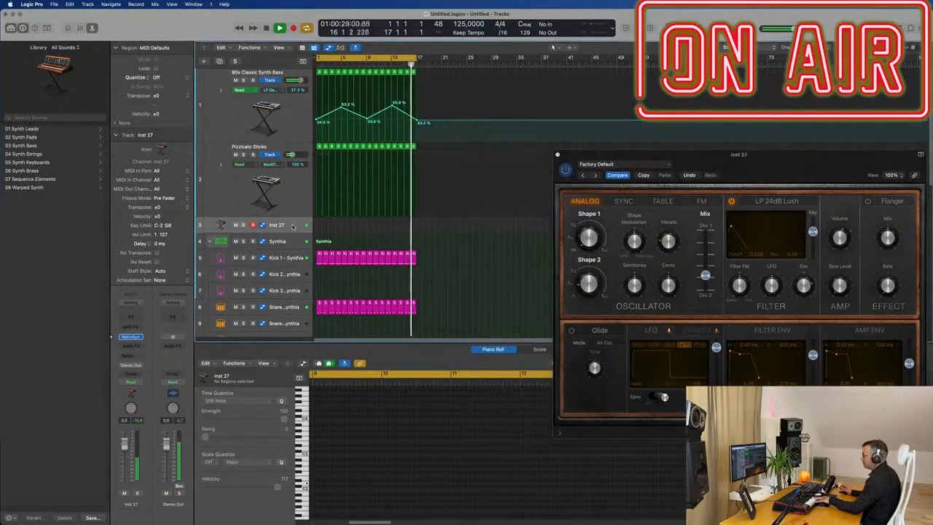
key(r)
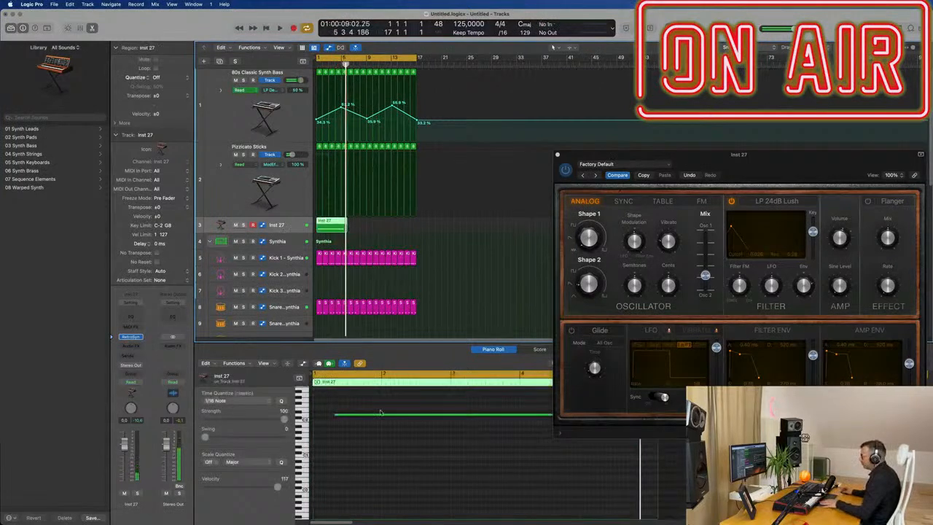
Step: Trim the recorded note and its region to four bars, then play it back
drag(393, 416, 369, 429)
scroll(369, 430, down, 3)
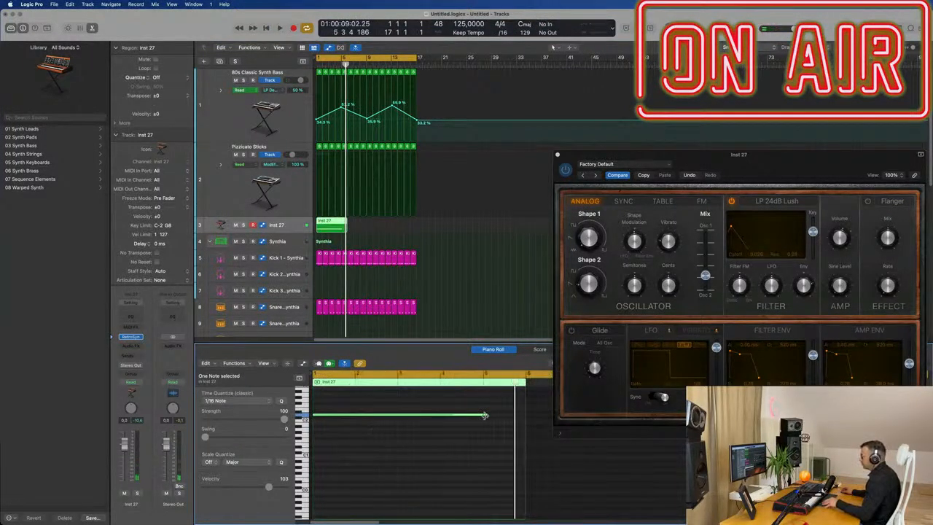
drag(486, 414, 482, 415)
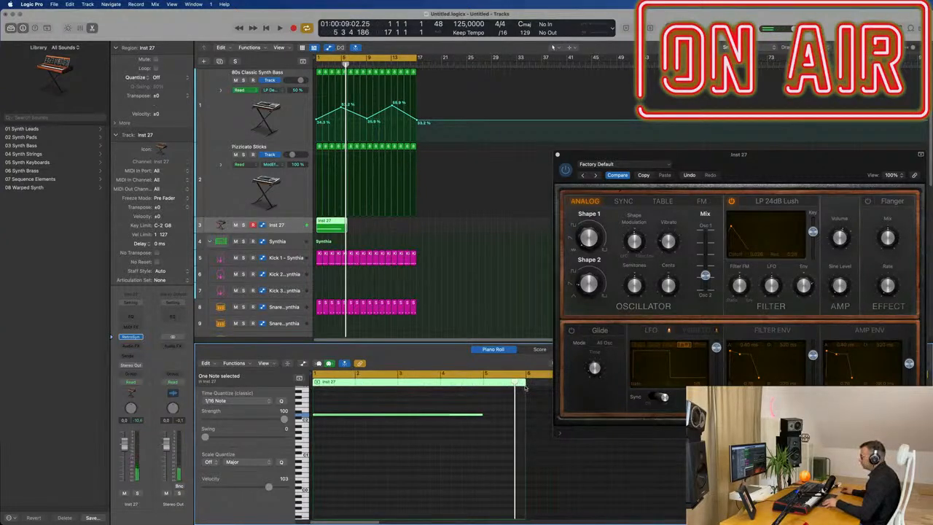
drag(526, 382, 481, 397)
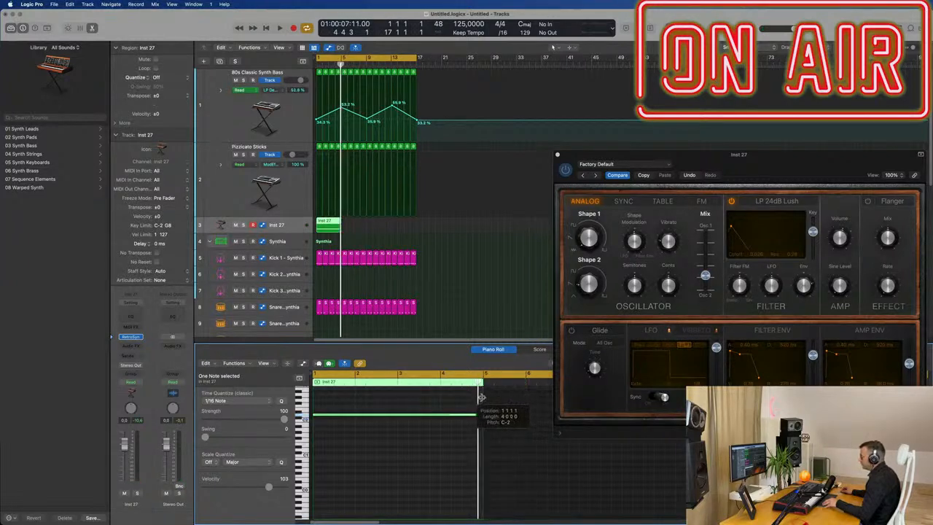
key(space)
Step: Insert a Channel EQ on the Retro Synth track and raise its low-cut filter to roll off the low end
drag(712, 156, 586, 141)
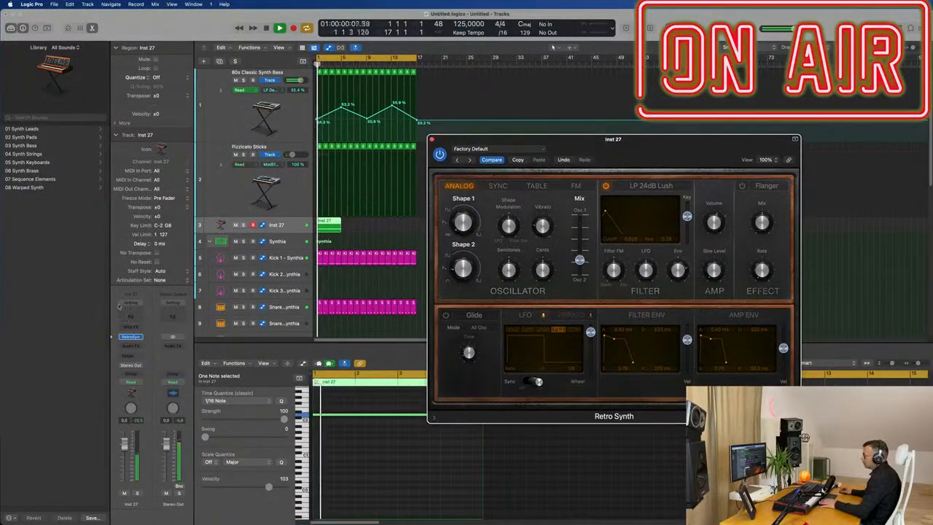
click(130, 316)
drag(315, 159, 485, 212)
drag(457, 259, 479, 251)
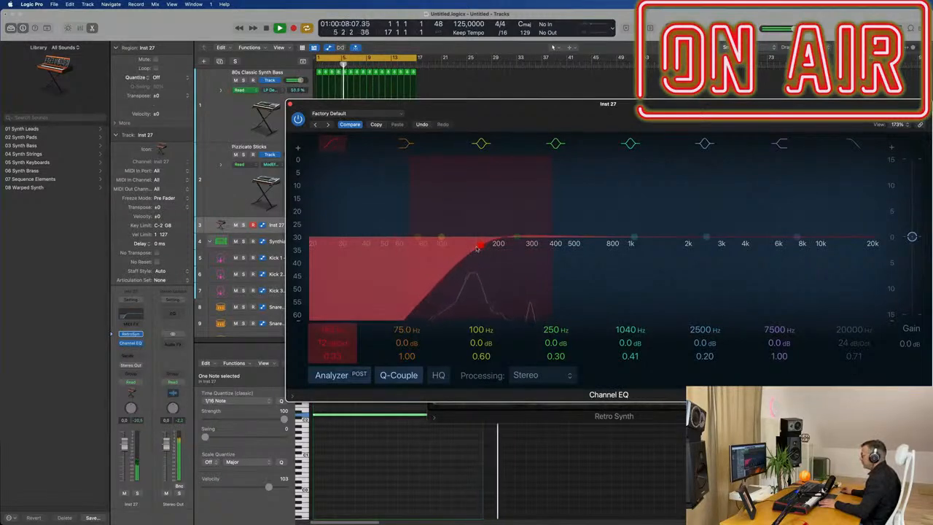
key(Return)
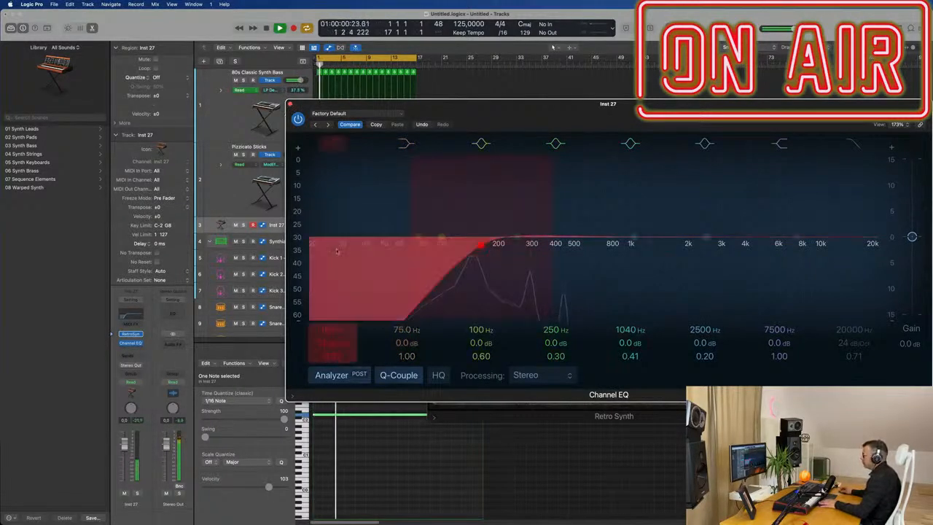
click(290, 105)
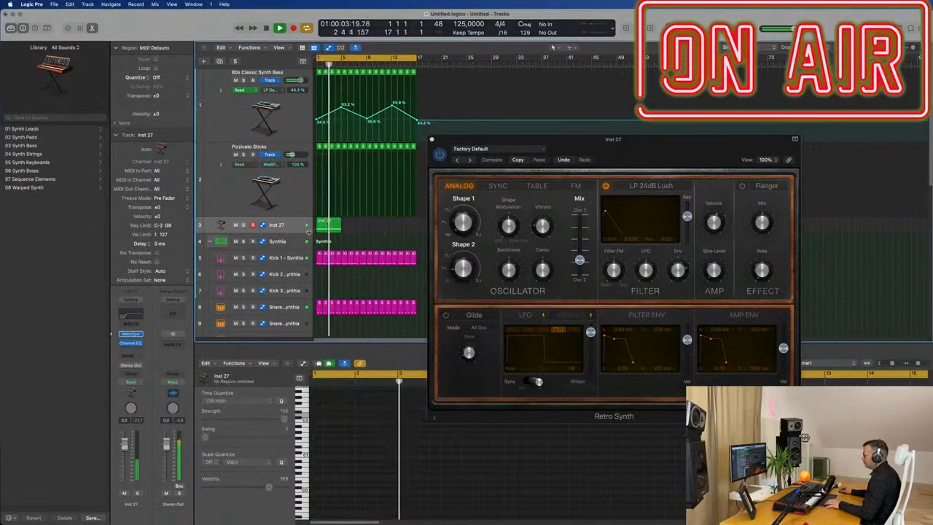
Step: Repeat the four-bar region so copies follow it across the section
key(super+r)
key(super+r)
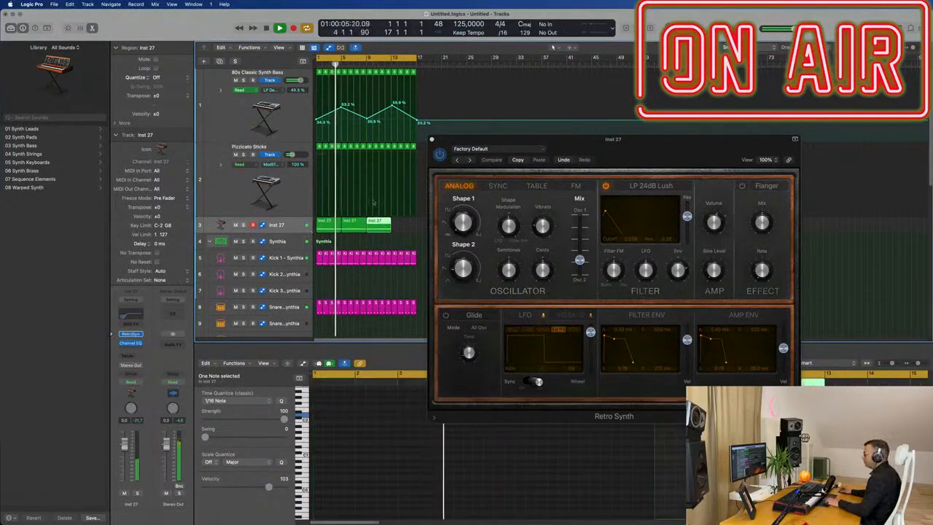
drag(593, 148, 569, 145)
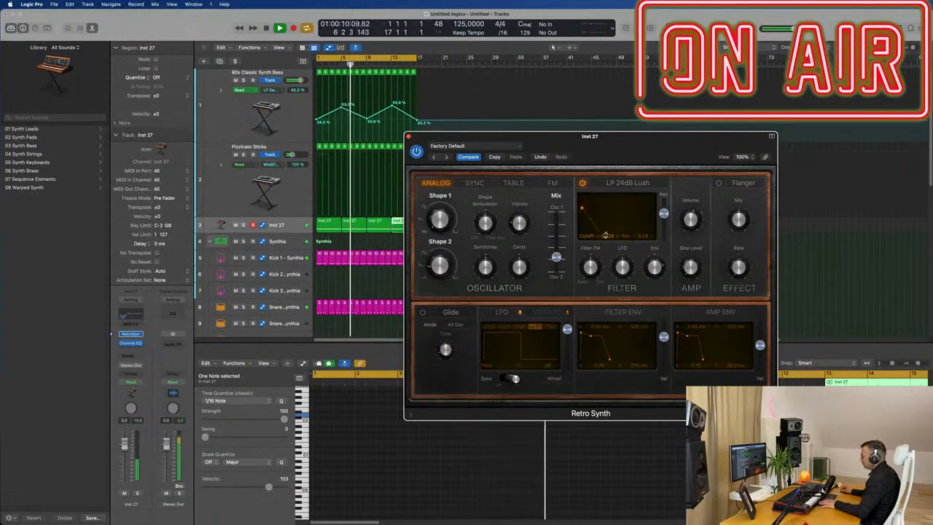
Step: Switch the track's automation mode to Touch and record filter cutoff movement during playback
click(133, 382)
click(131, 391)
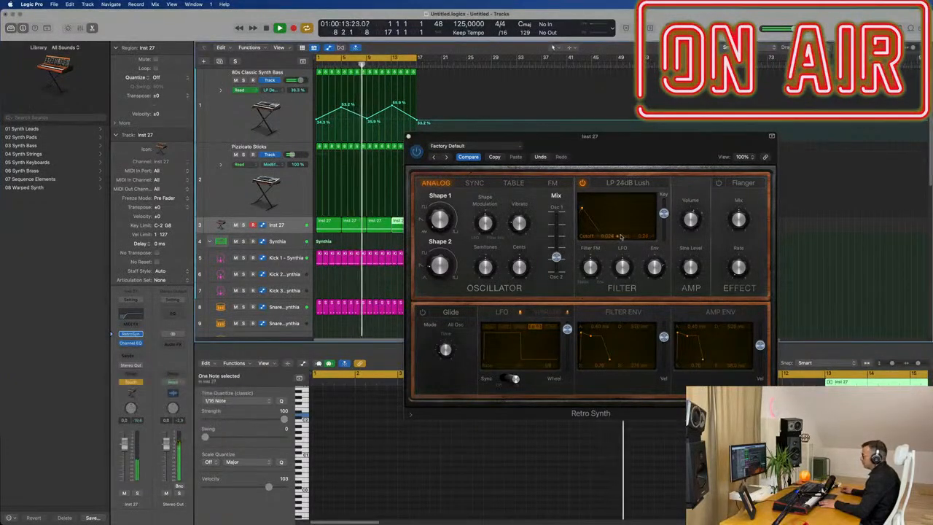
drag(613, 236, 614, 222)
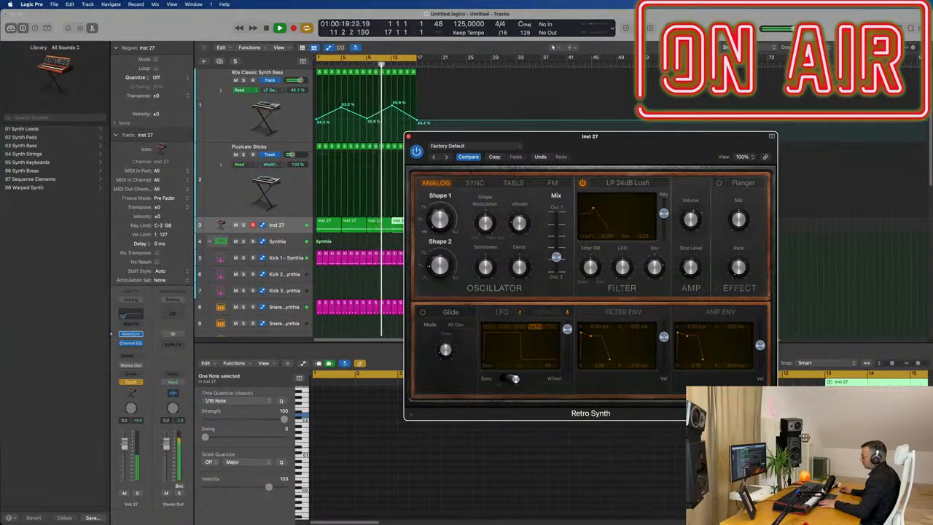
key(space)
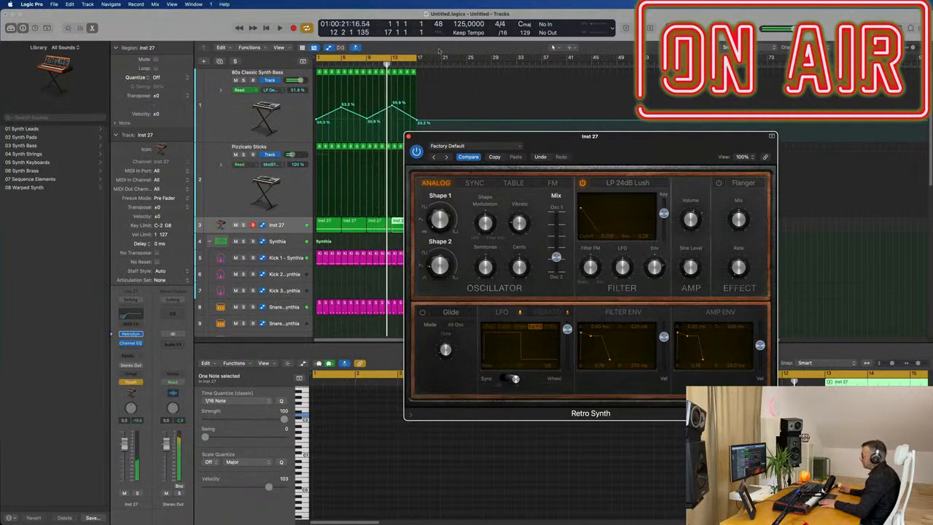
Step: Enlarge the Retro Synth track to show its cutoff automation and set its automation mode to Read
click(409, 137)
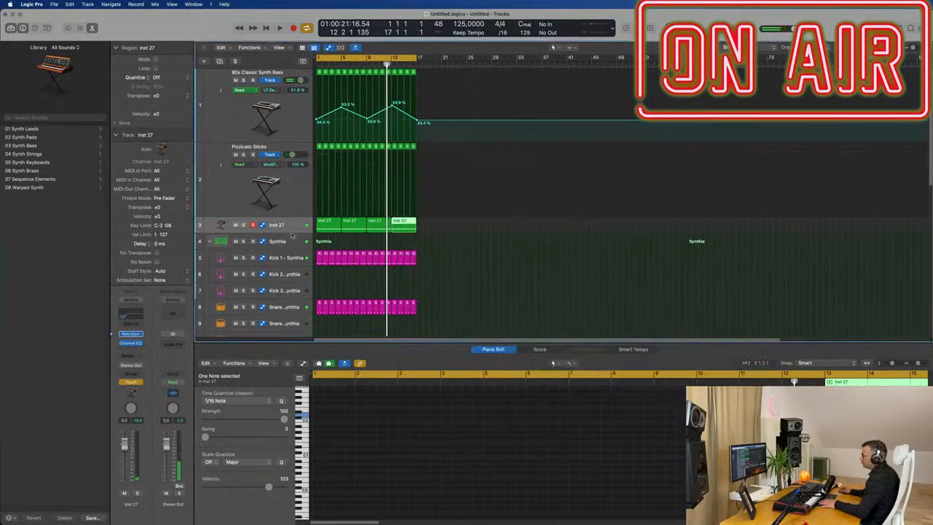
drag(291, 237, 288, 281)
key(space)
key(space)
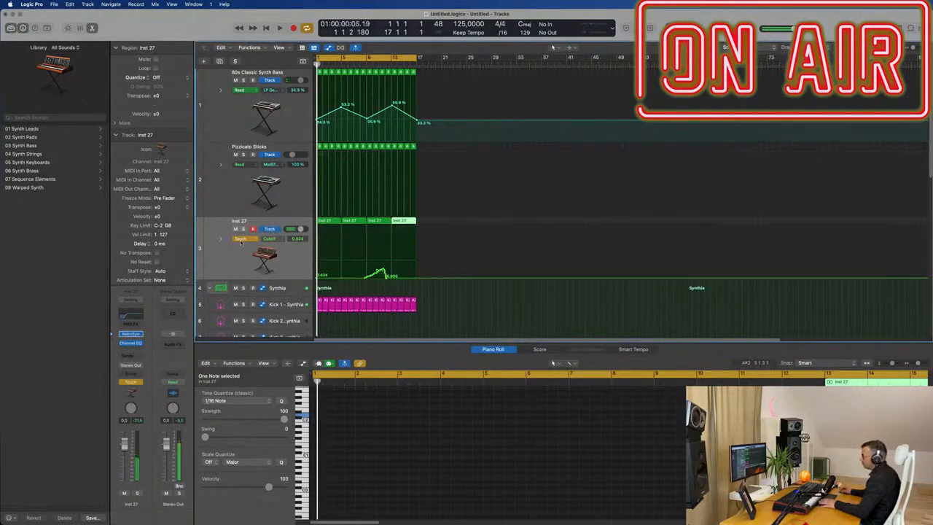
click(243, 239)
click(244, 231)
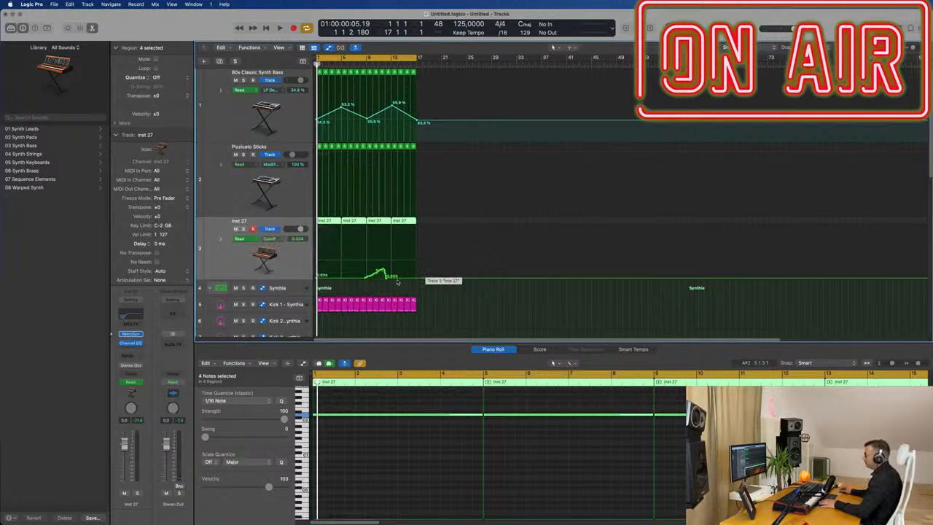
Step: Simplify the cutoff automation into a single rise to about 0.169 and play it back
drag(398, 280, 304, 282)
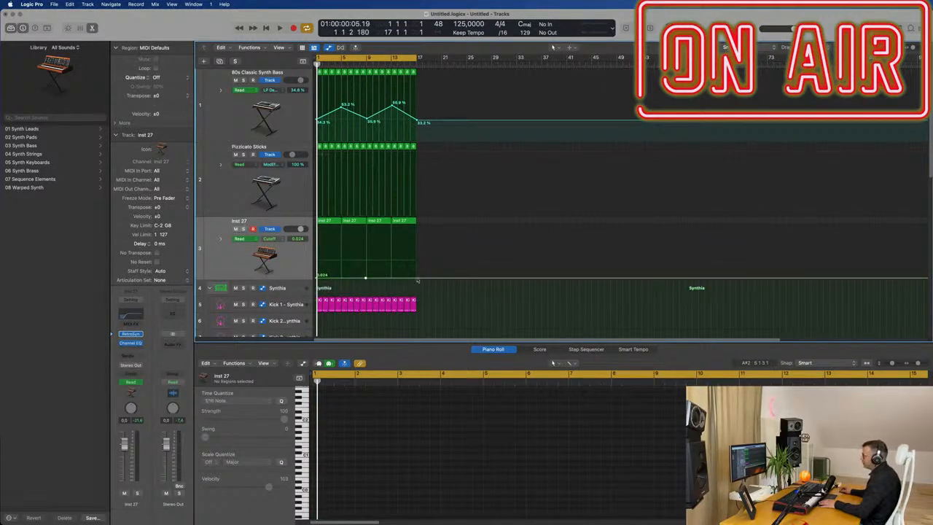
drag(359, 280, 360, 270)
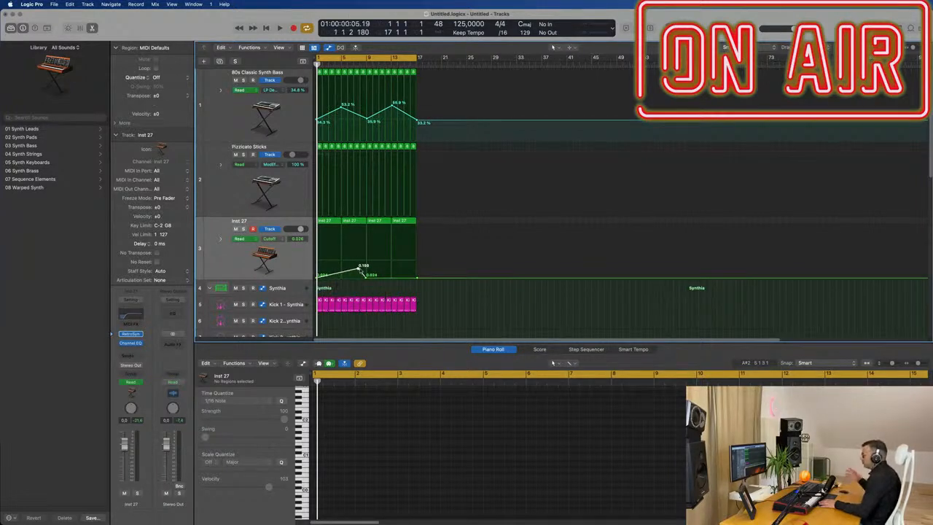
key(space)
key(space)
key(space)
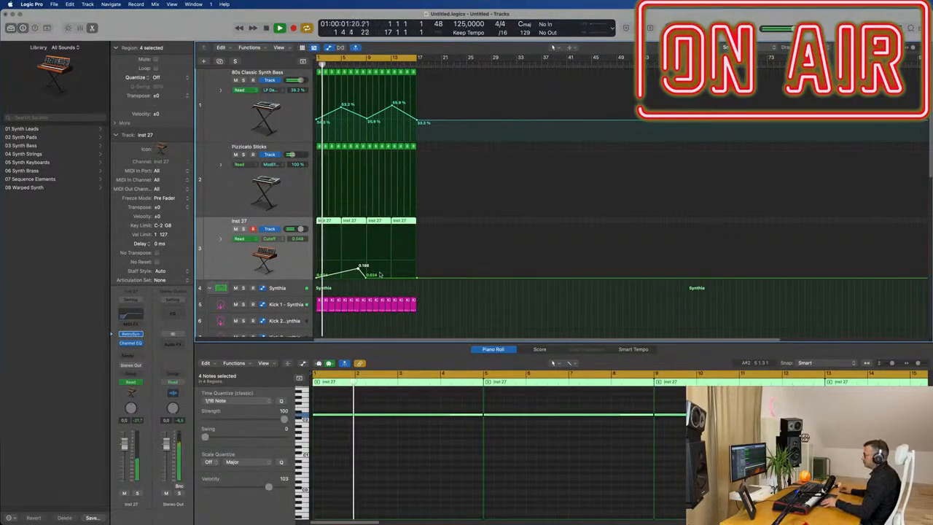
Step: Reshape the cutoff automation to peak at about 0.212 around bar 9 and fall to 0.024 at bar 17
key(super+Right)
key(super+Right)
mouse_move(387, 276)
mouse_down()
mouse_move(458, 275)
mouse_move(377, 267)
mouse_move(388, 260)
mouse_up()
drag(470, 276, 457, 276)
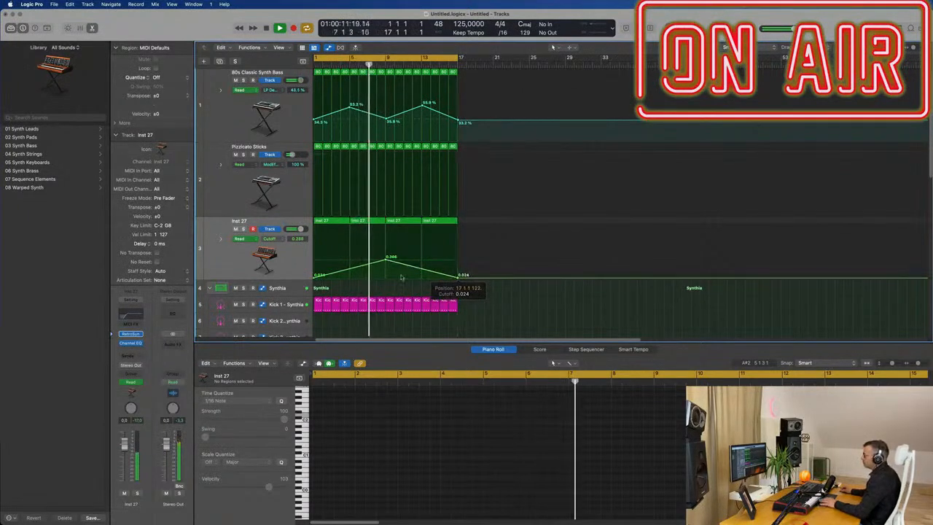
drag(386, 260, 385, 268)
click(235, 264)
key(Return)
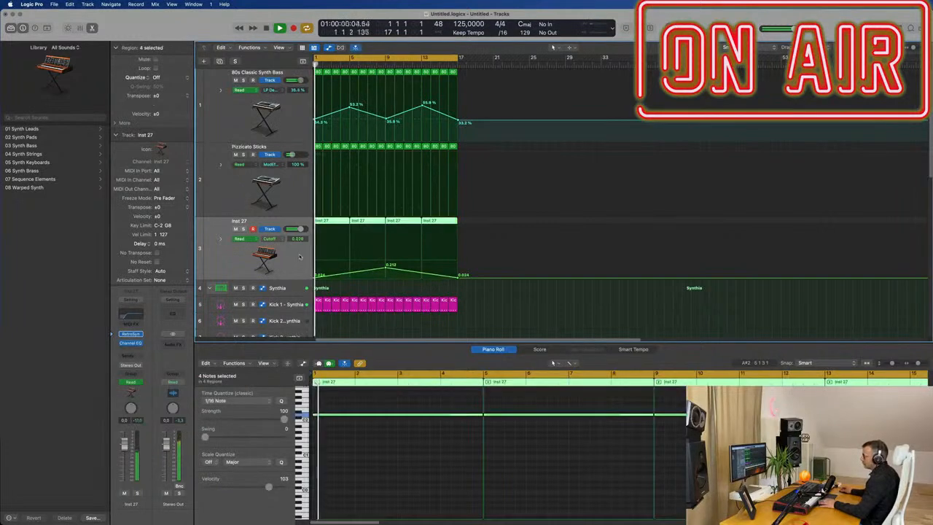
Step: Add a send from the Retro Synth track to Bus 2 Delay and raise its send level
click(132, 356)
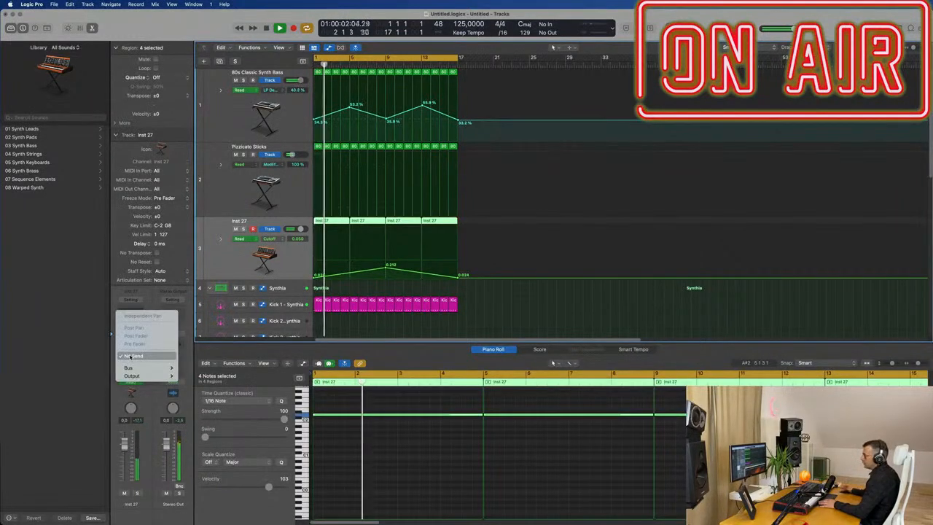
mouse_move(146, 367)
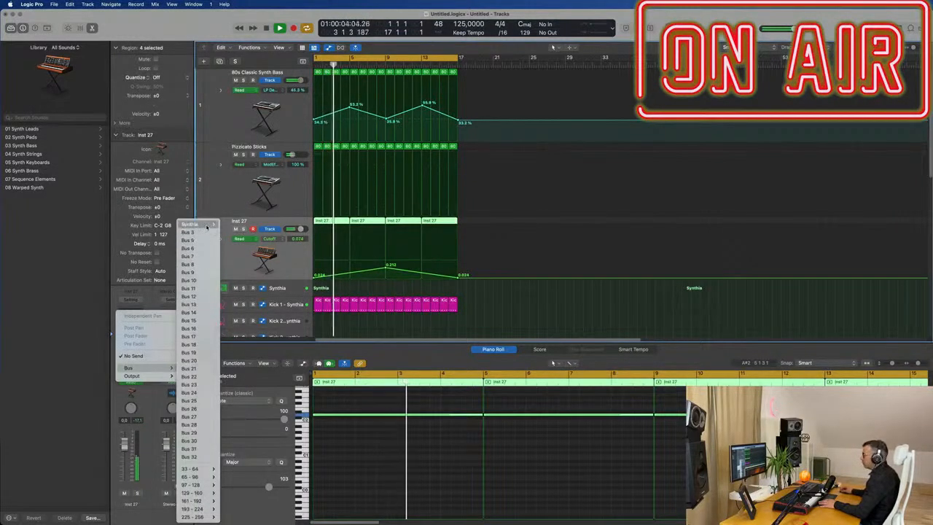
mouse_move(203, 226)
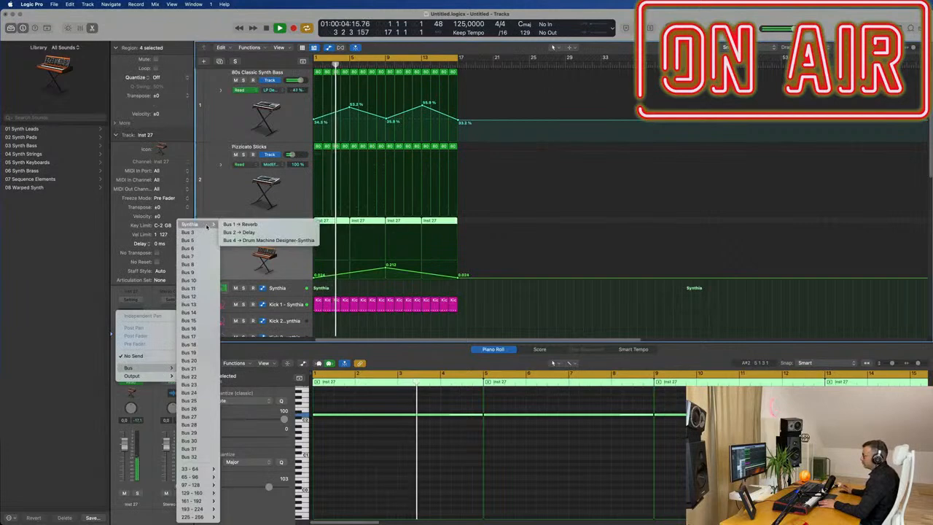
click(240, 232)
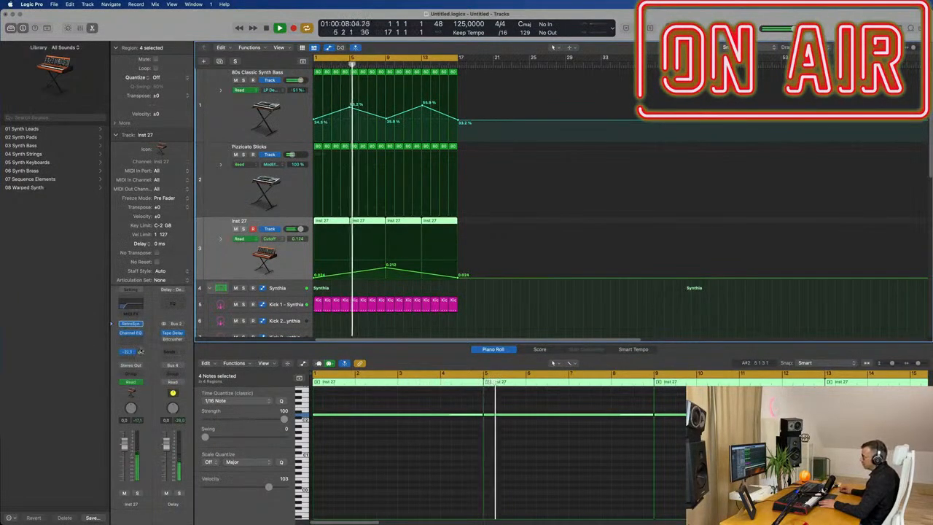
drag(141, 351, 143, 344)
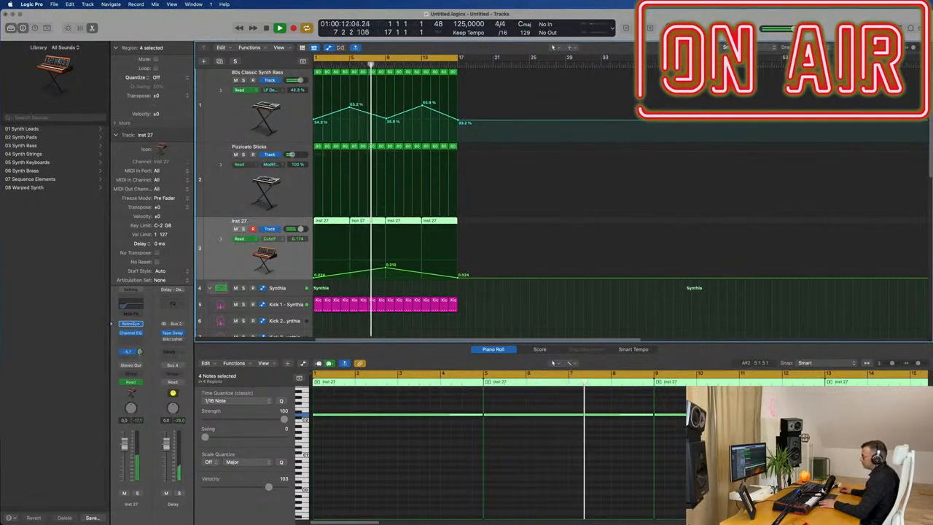
Step: Adjust the Channel EQ curve on the Delay aux channel
click(172, 303)
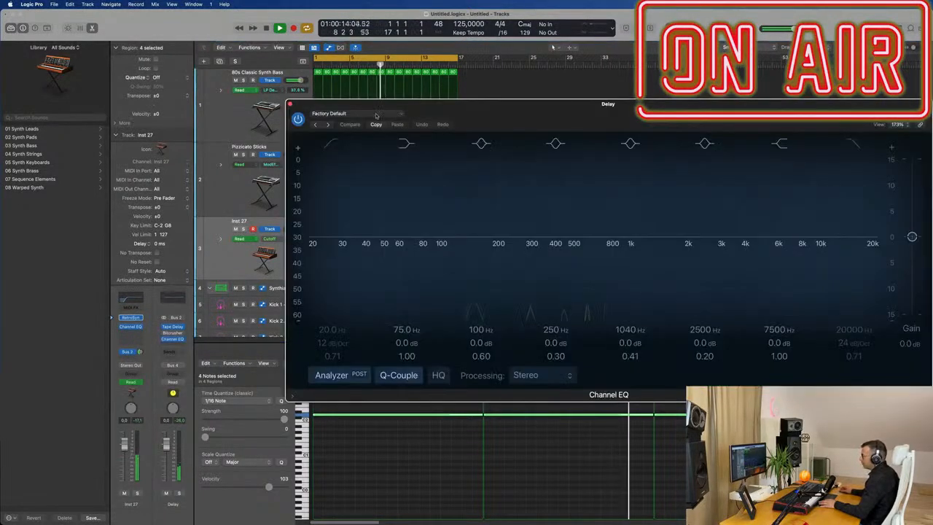
drag(505, 202, 558, 190)
drag(538, 251, 550, 247)
click(290, 104)
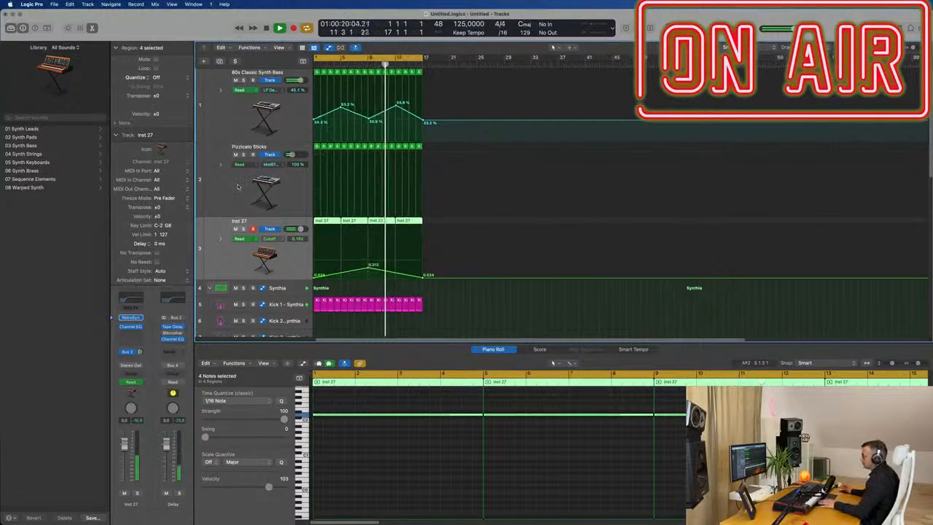
key(Return)
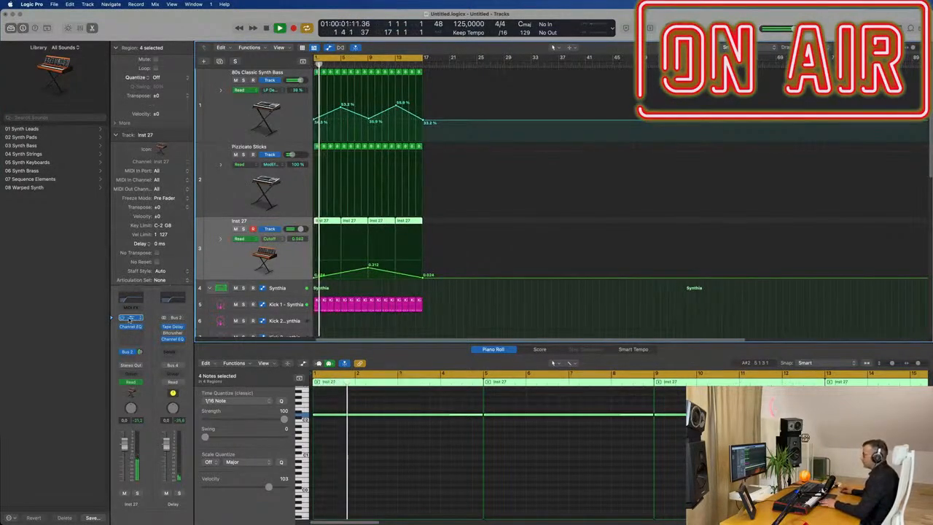
Step: Reopen Retro Synth and nudge the oscillator mix further toward Osc 2
click(130, 319)
drag(633, 142, 469, 128)
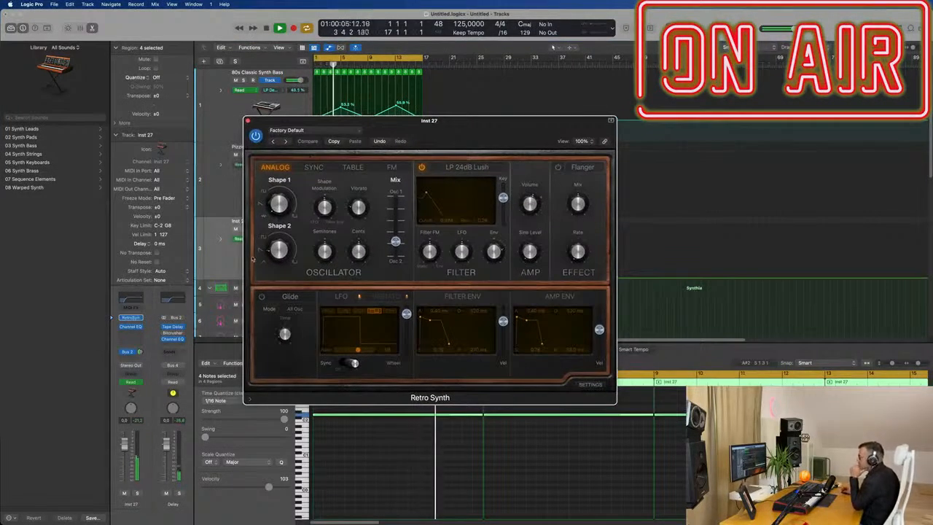
drag(273, 254, 272, 252)
mouse_move(395, 241)
mouse_down()
mouse_move(399, 210)
mouse_move(399, 254)
mouse_move(395, 241)
mouse_up()
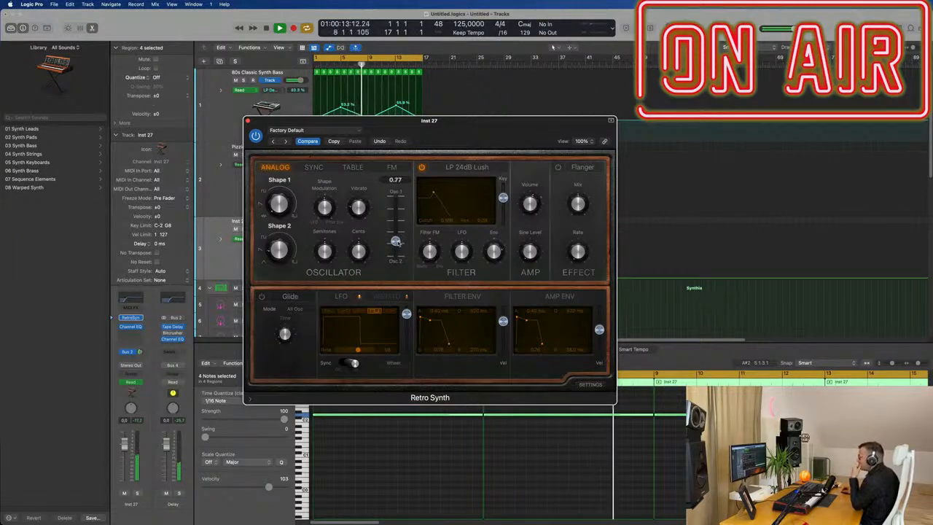
drag(396, 240, 396, 245)
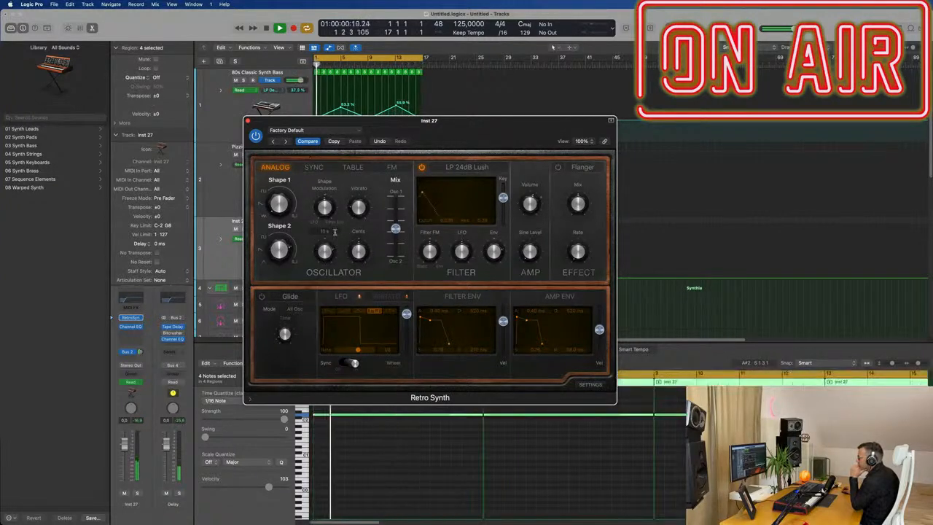
Step: Lower the oscillator's semitone tuning and set Shape 2 to about 32.4%
drag(325, 250, 326, 267)
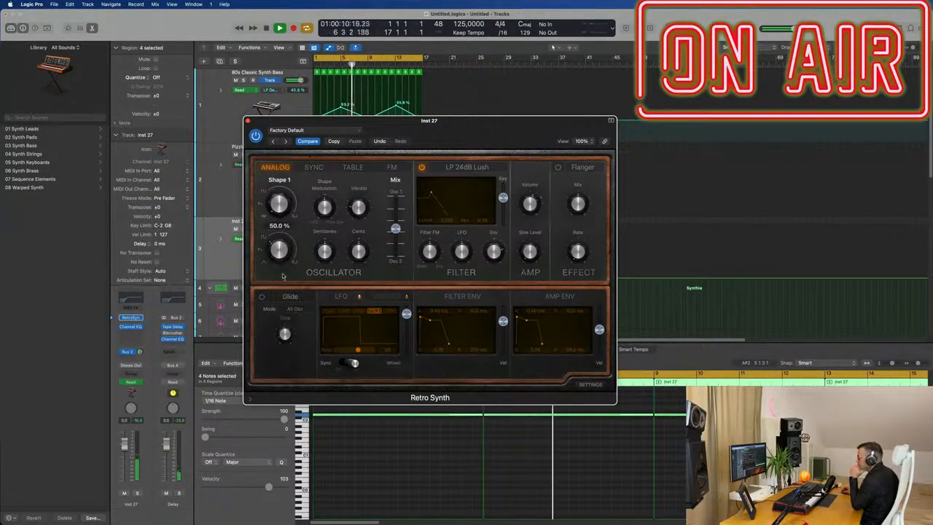
drag(283, 276, 286, 261)
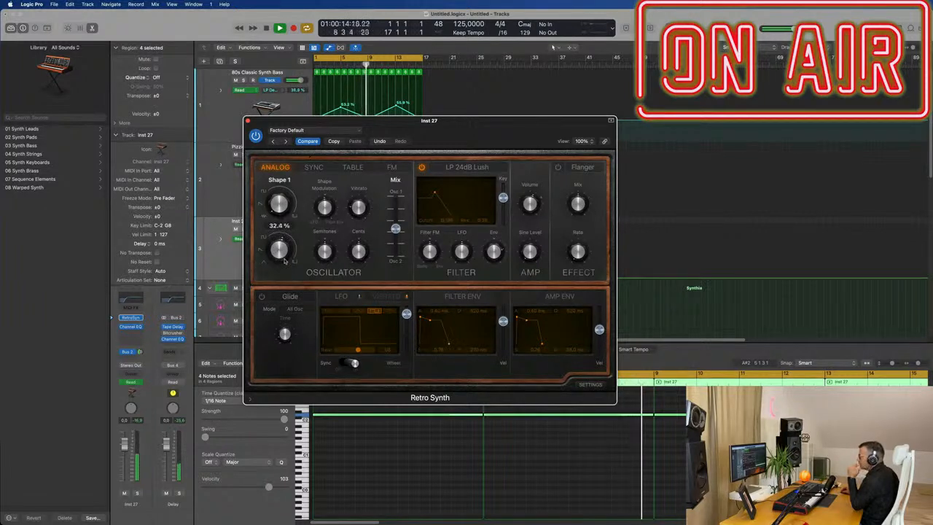
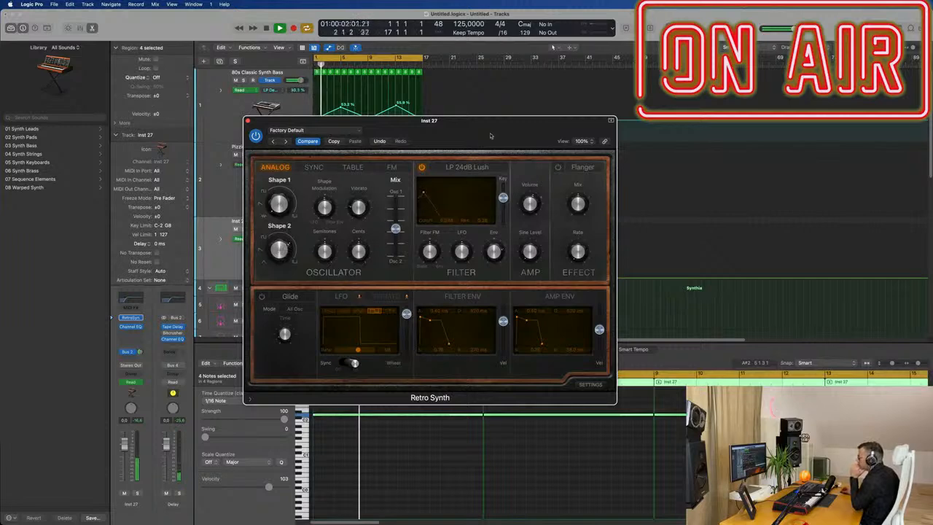
Step: Nudge the Retro Synth filter LFO amount and oscillator mix slider slightly
drag(458, 137, 576, 203)
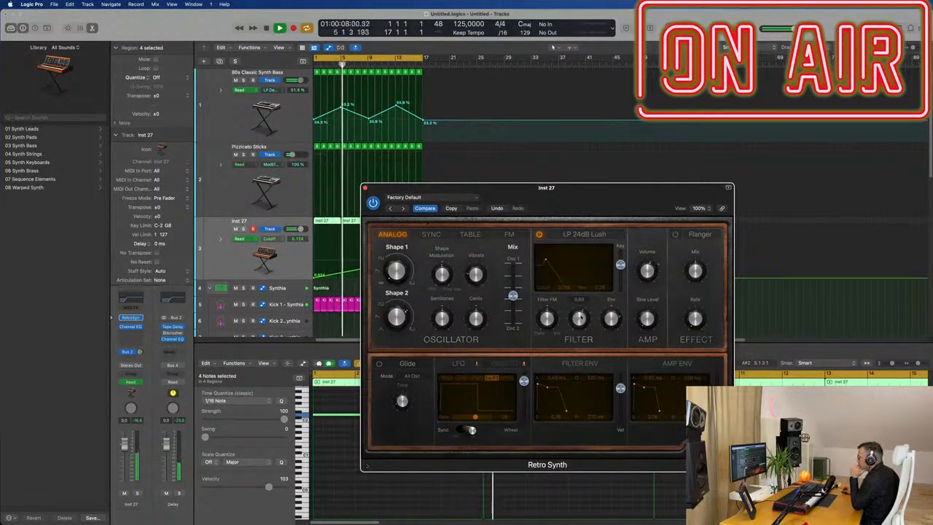
mouse_move(581, 319)
mouse_down()
mouse_move(583, 312)
mouse_move(580, 321)
mouse_up()
drag(584, 188, 679, 192)
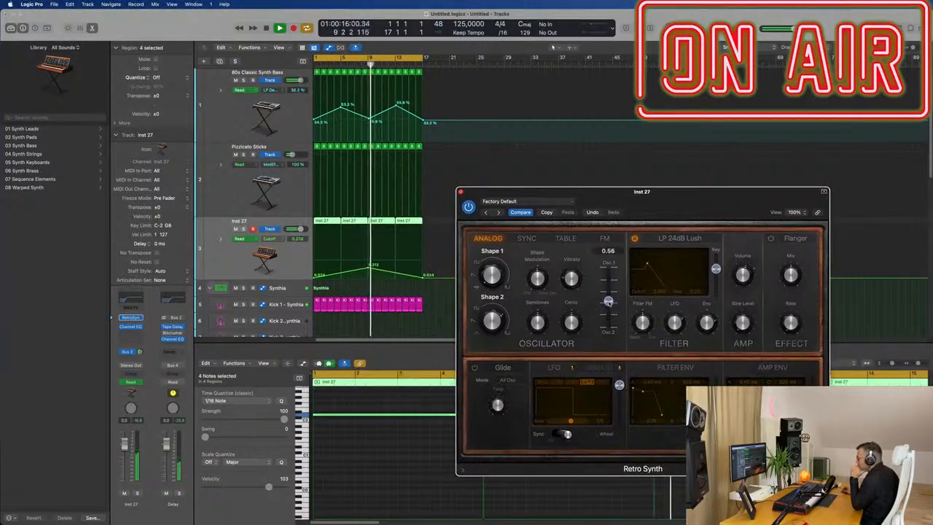
mouse_move(608, 300)
mouse_down()
mouse_move(609, 312)
mouse_move(608, 303)
mouse_up()
Step: Insert a stereo Compressor on the Inst 27 channel strip and set its view size to 100%
click(553, 47)
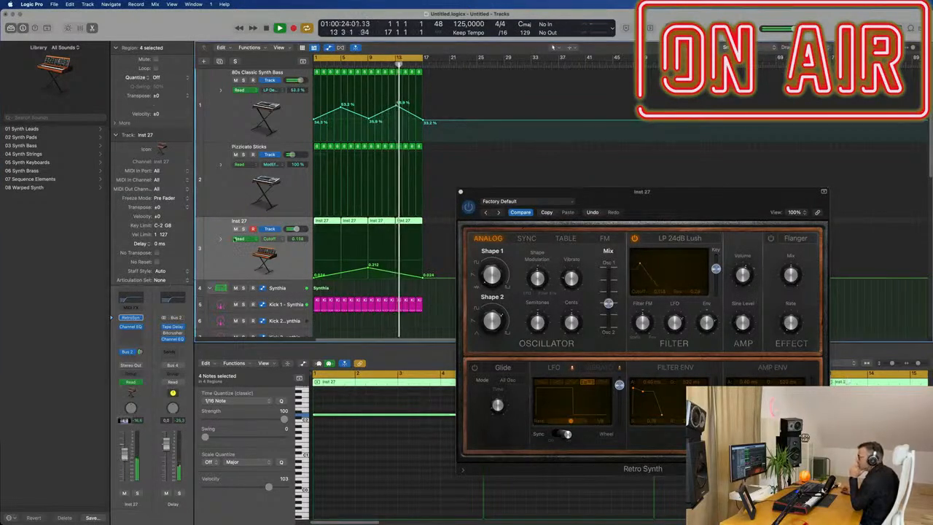
click(134, 336)
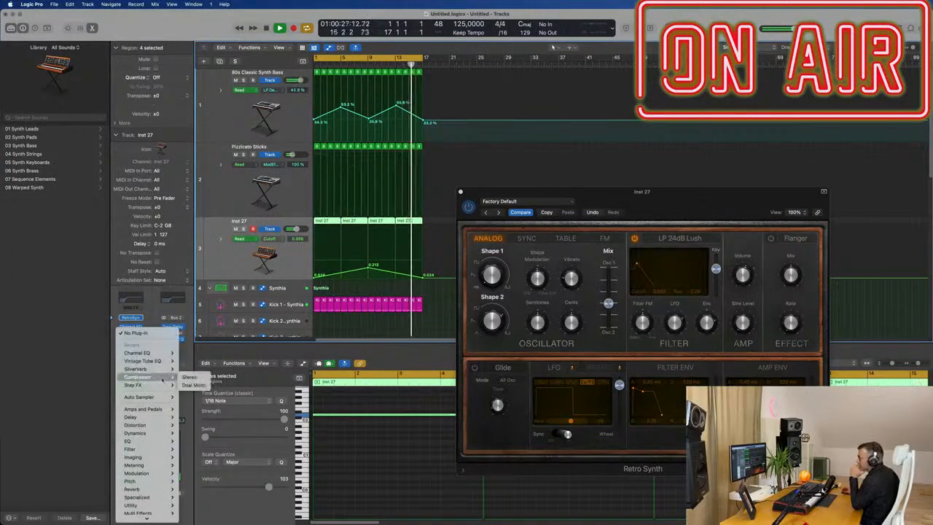
click(189, 377)
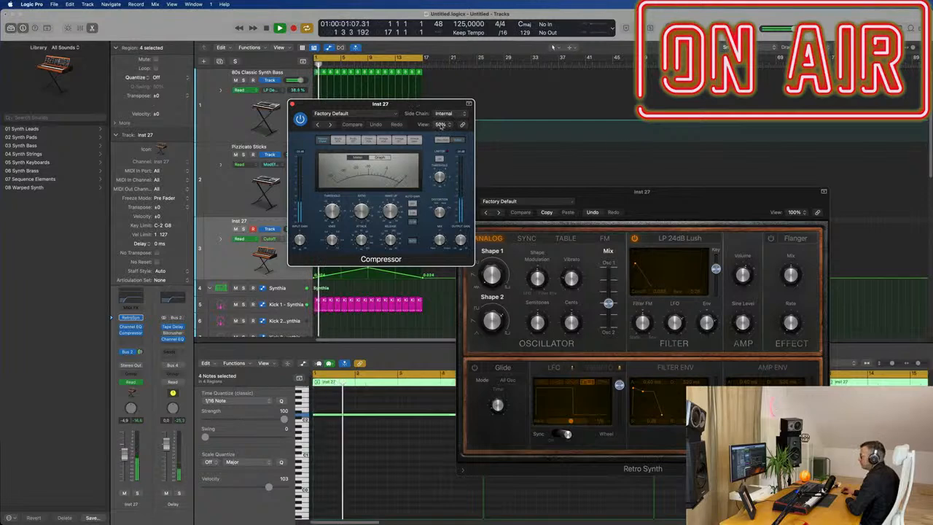
click(441, 124)
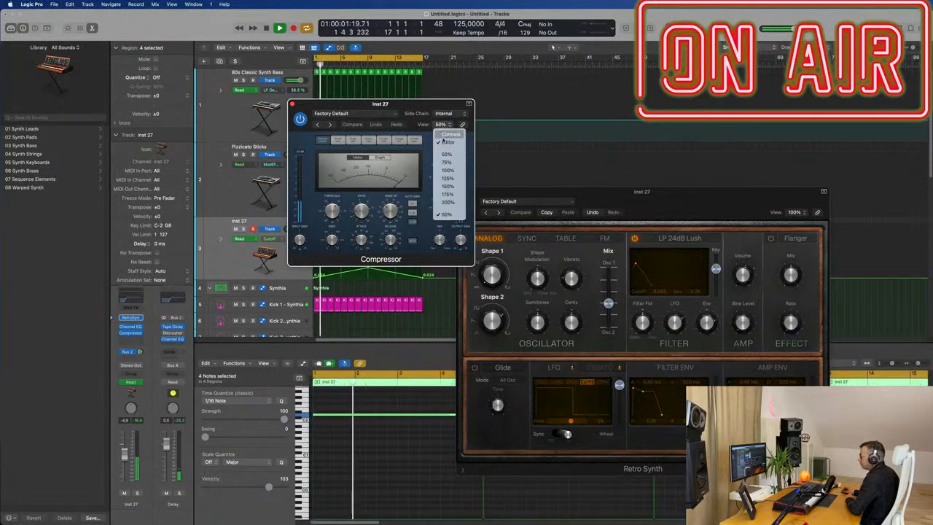
click(447, 170)
Step: Set the Compressor's side chain input to Kick 1 - Synthia (Inst 2), then close the plugin window
drag(494, 108, 349, 100)
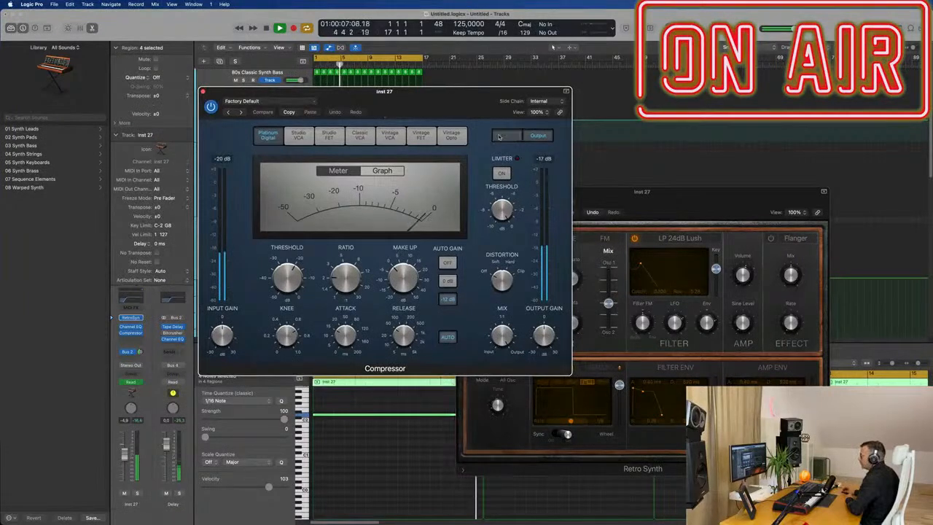
click(506, 135)
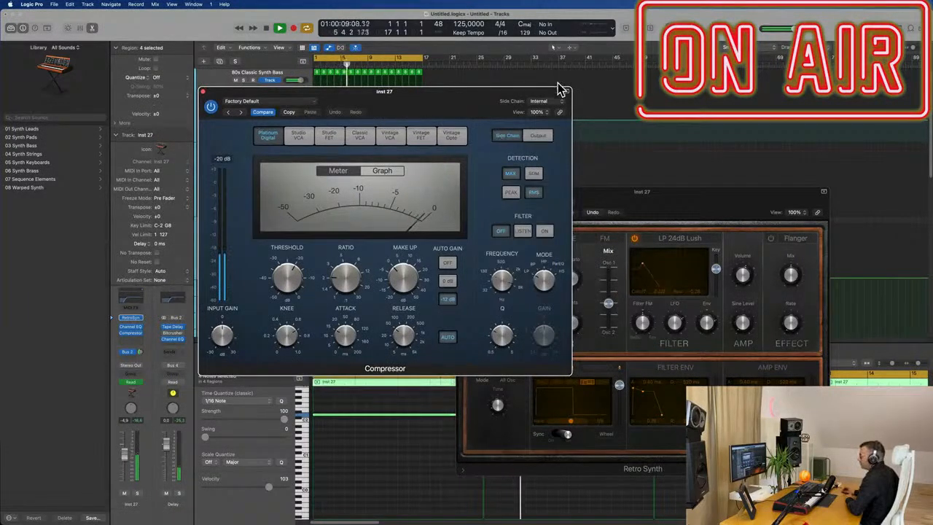
click(545, 101)
mouse_move(556, 115)
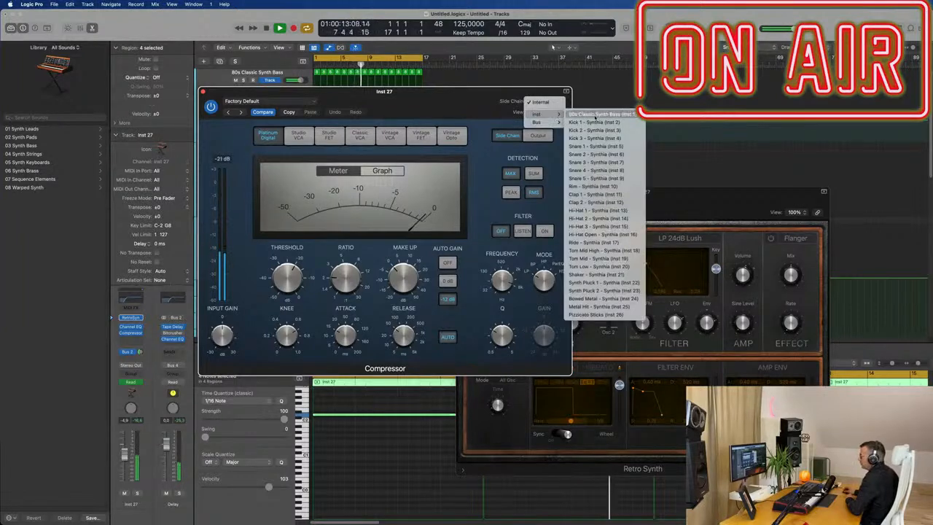
click(599, 123)
drag(360, 225, 494, 226)
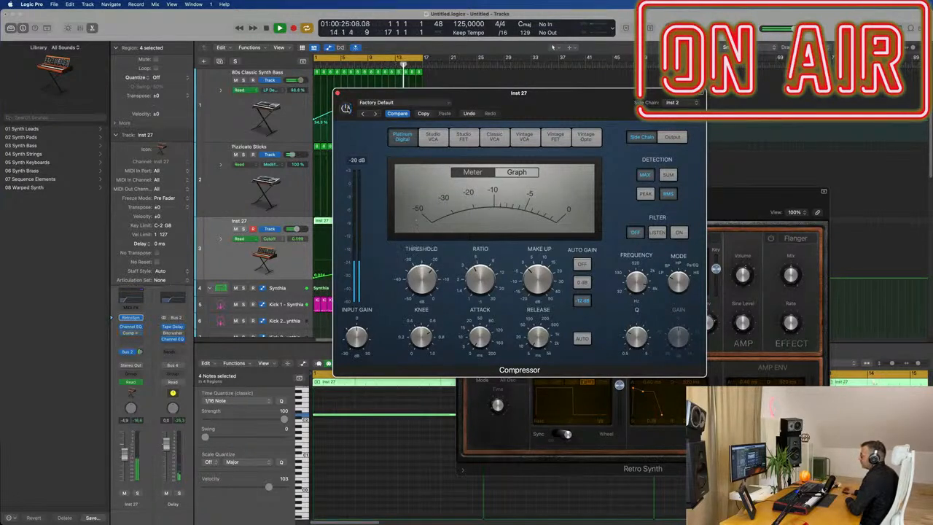
drag(545, 103, 531, 134)
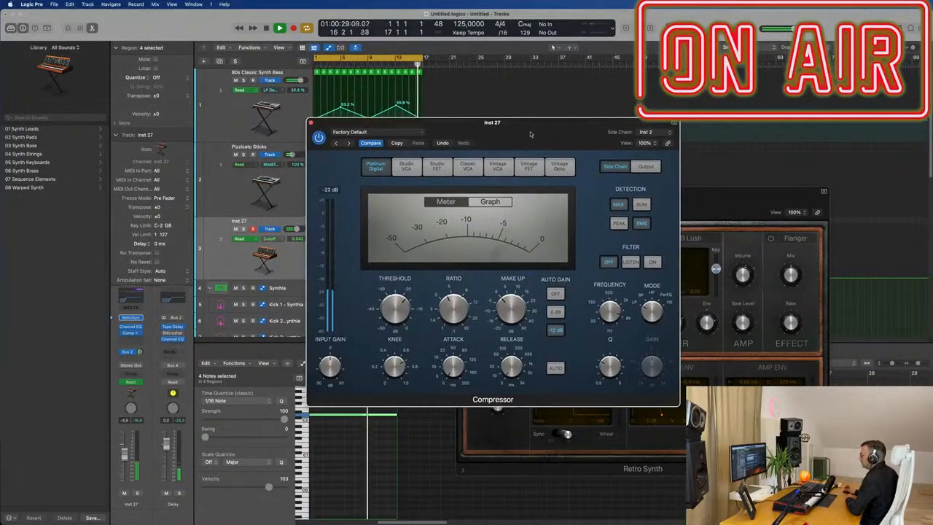
click(311, 122)
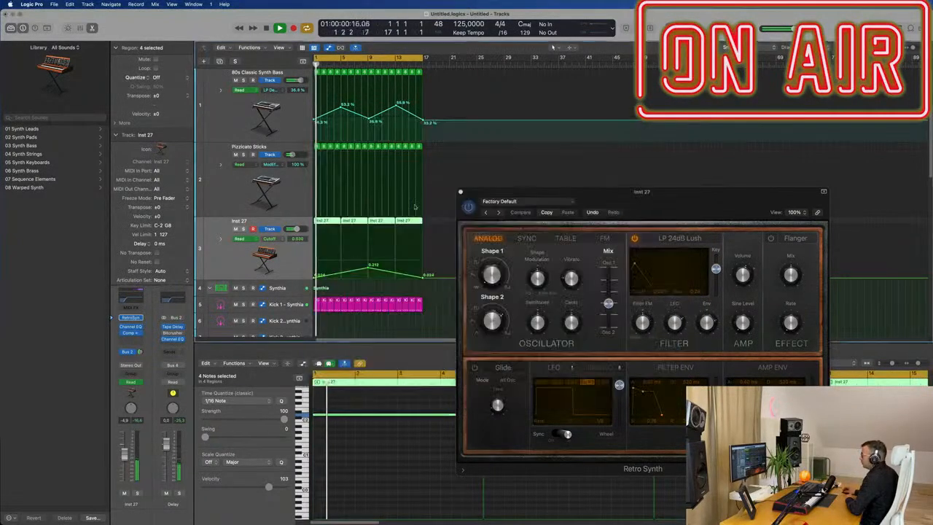
Step: Create a new track with the same settings as the Inst 27 track
drag(725, 194, 757, 181)
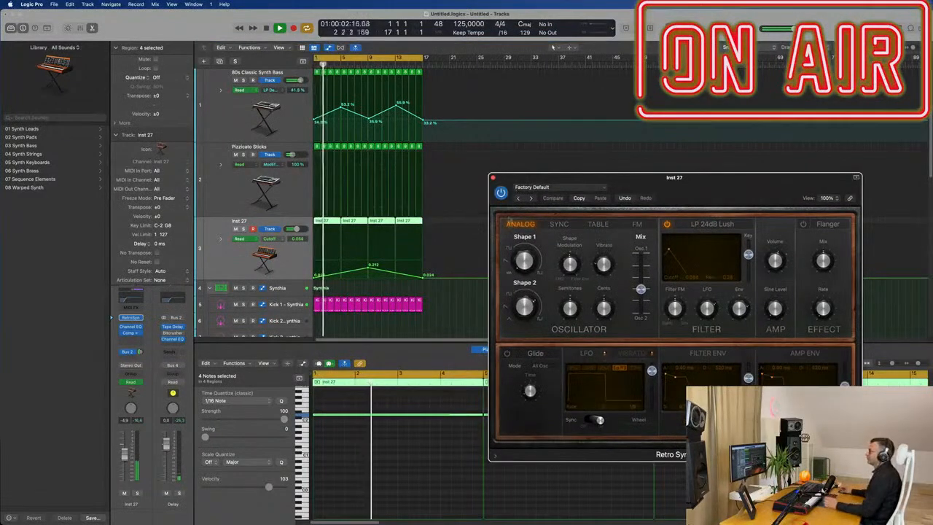
drag(543, 177, 548, 173)
click(724, 4)
click(713, 18)
drag(705, 173, 732, 141)
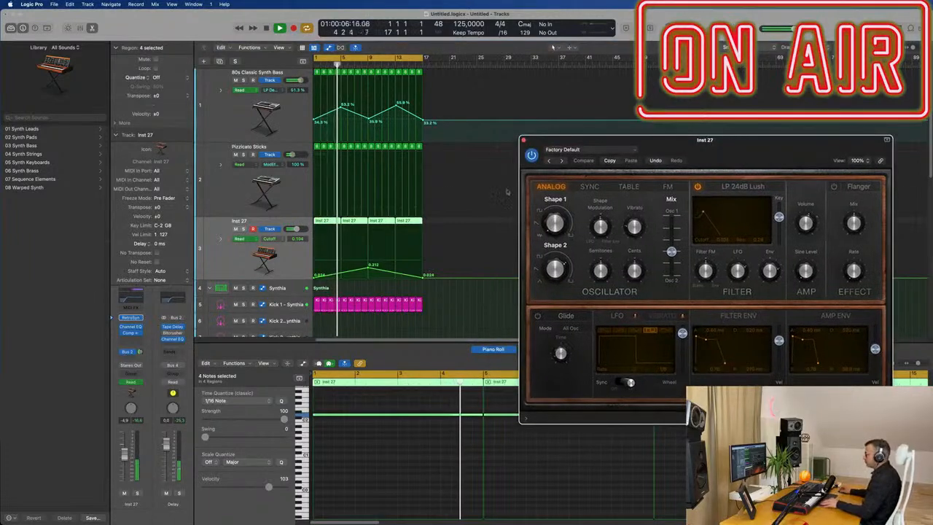
key(super+Left)
key(super+Up)
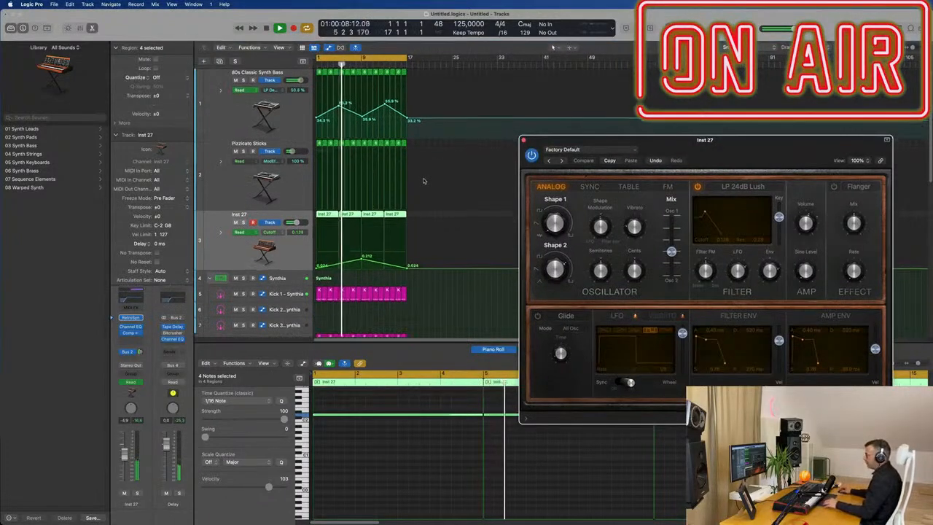
key(super+Up)
key(super+Up)
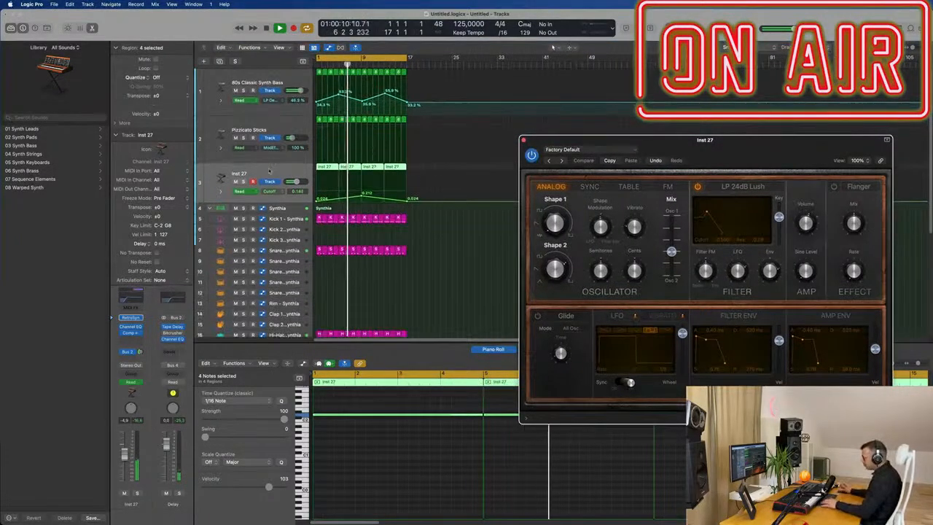
click(270, 171)
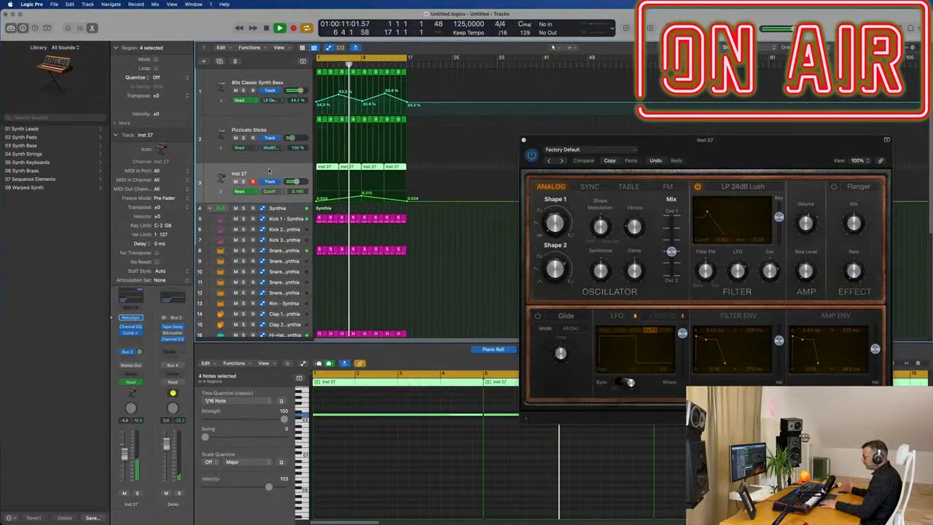
click(219, 61)
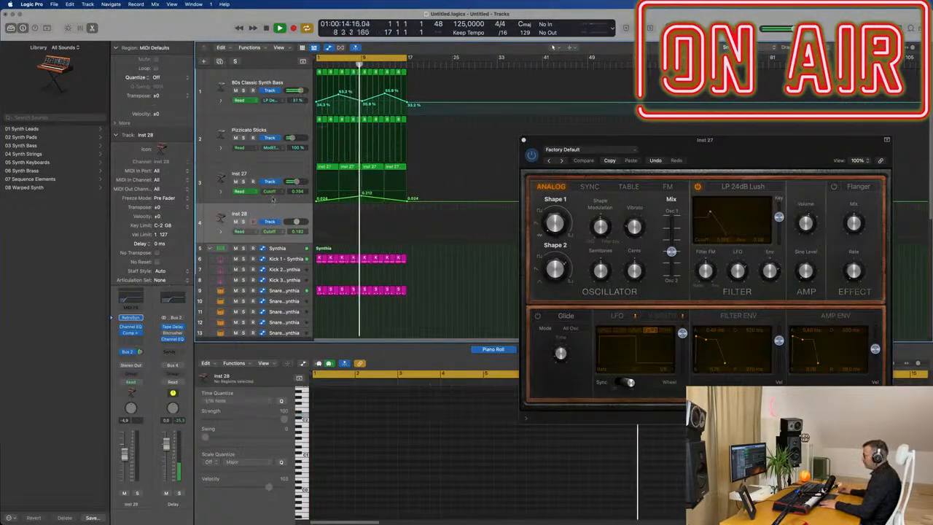
Step: Copy a region from the Pizzicato Sticks track onto the new track at bar 1
drag(725, 140, 667, 98)
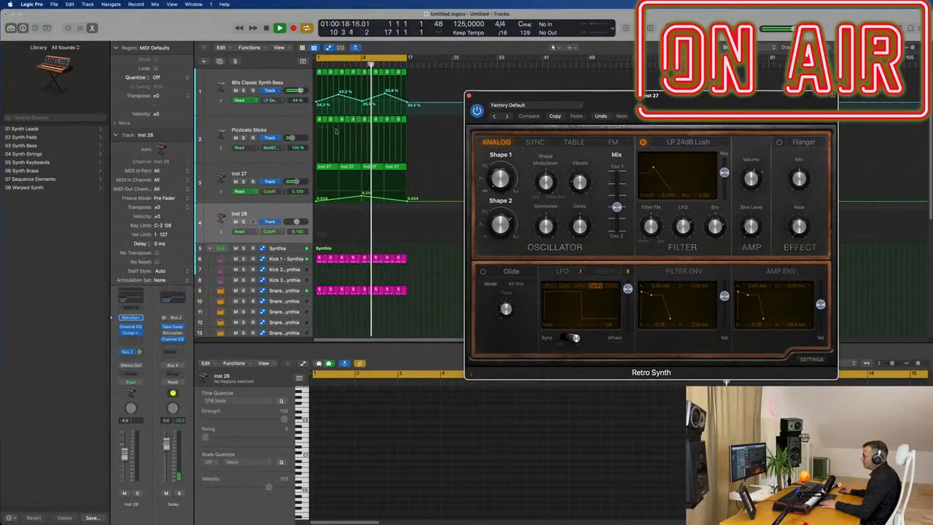
click(319, 121)
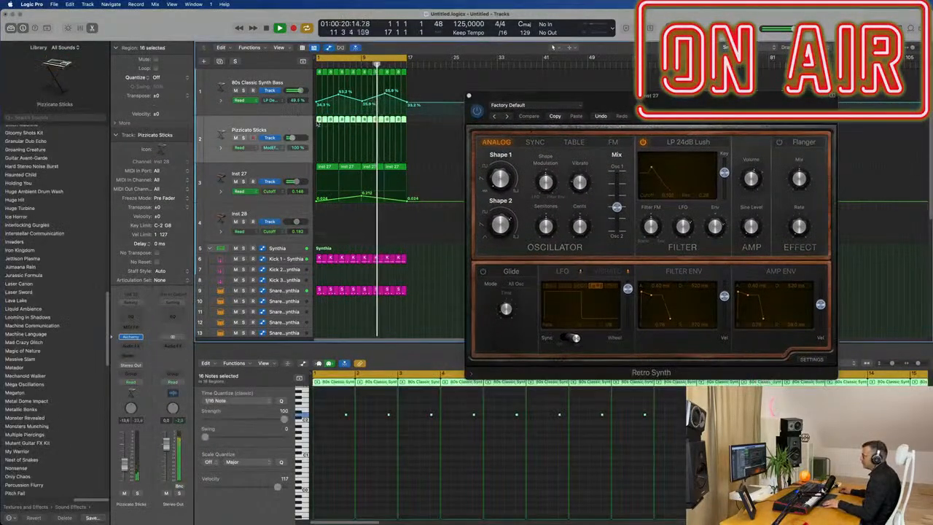
click(403, 120)
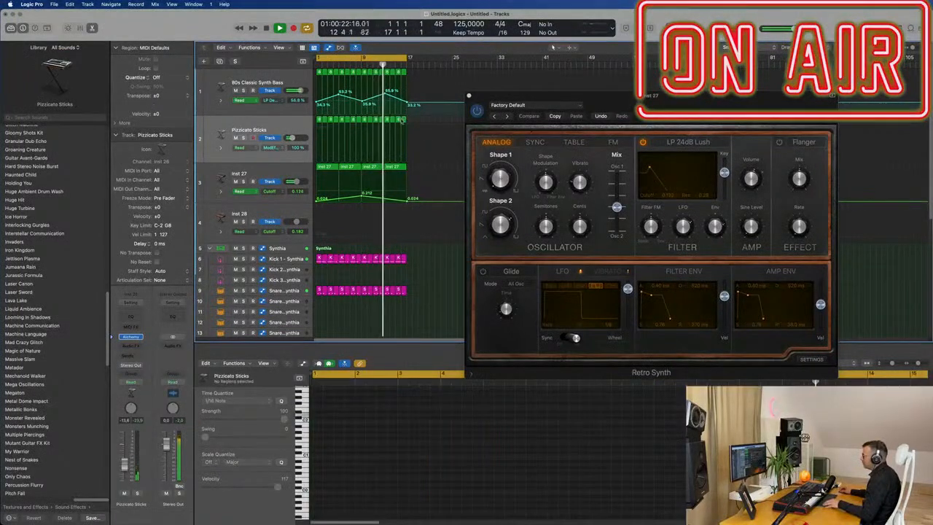
drag(404, 120, 320, 210)
key(space)
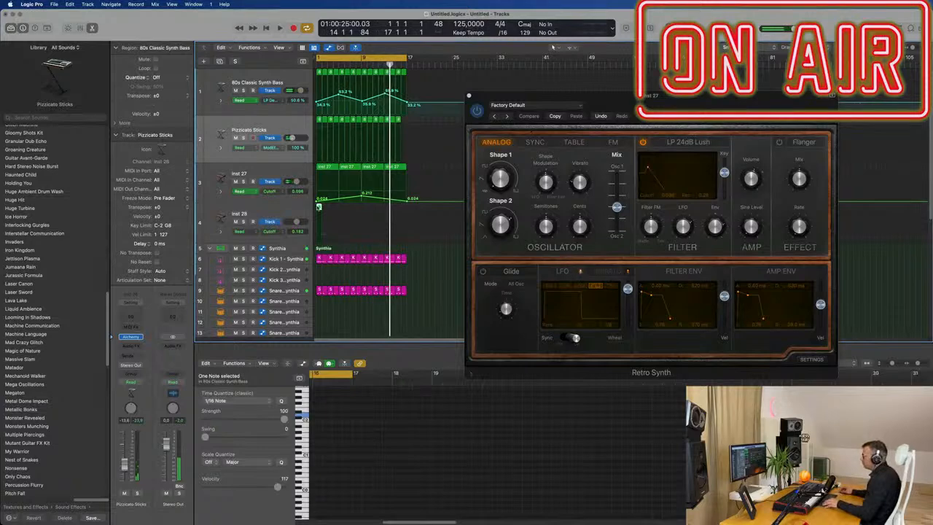
Step: Select both notes in the copied region and lengthen them to fill the region
key(e)
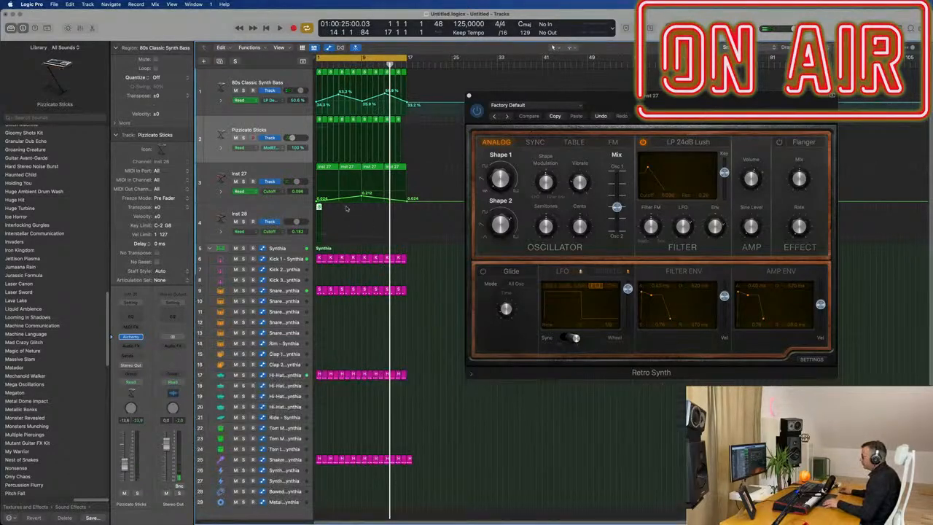
key(e)
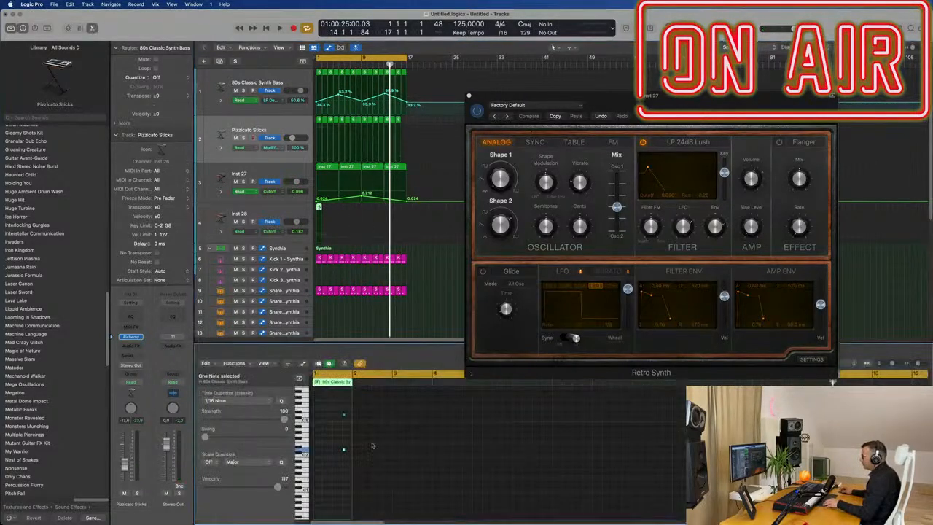
drag(328, 410, 372, 484)
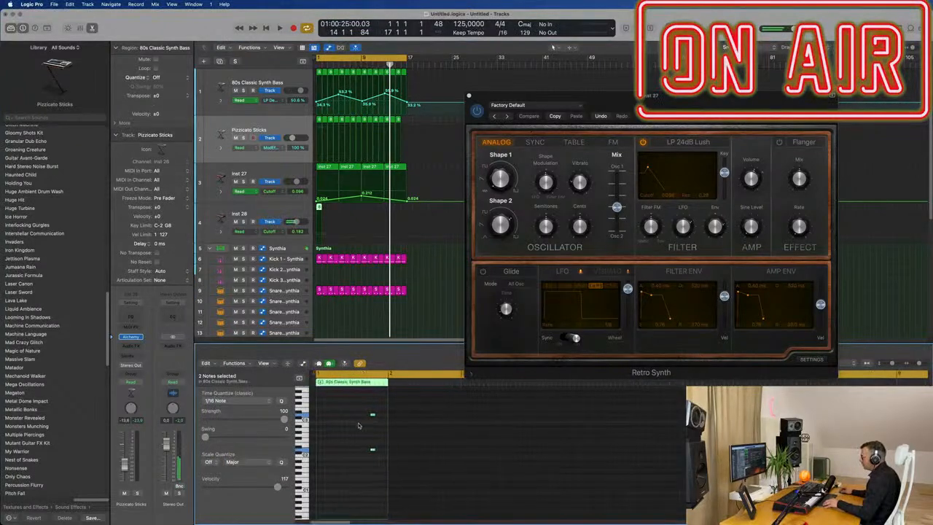
mouse_move(367, 416)
mouse_down()
mouse_move(316, 415)
mouse_move(383, 419)
mouse_up()
Step: Recall the default setting of the new track's Retro Synth
drag(667, 95, 549, 81)
key(space)
click(295, 209)
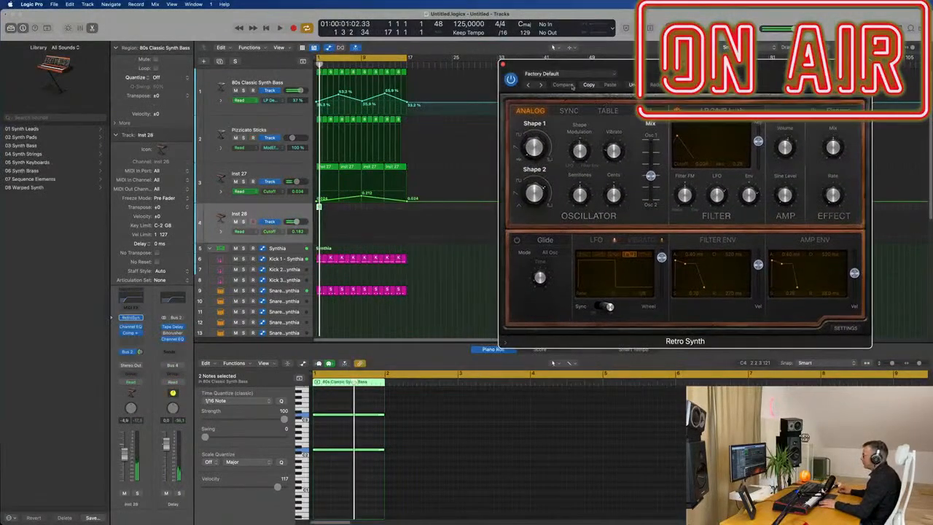
click(569, 75)
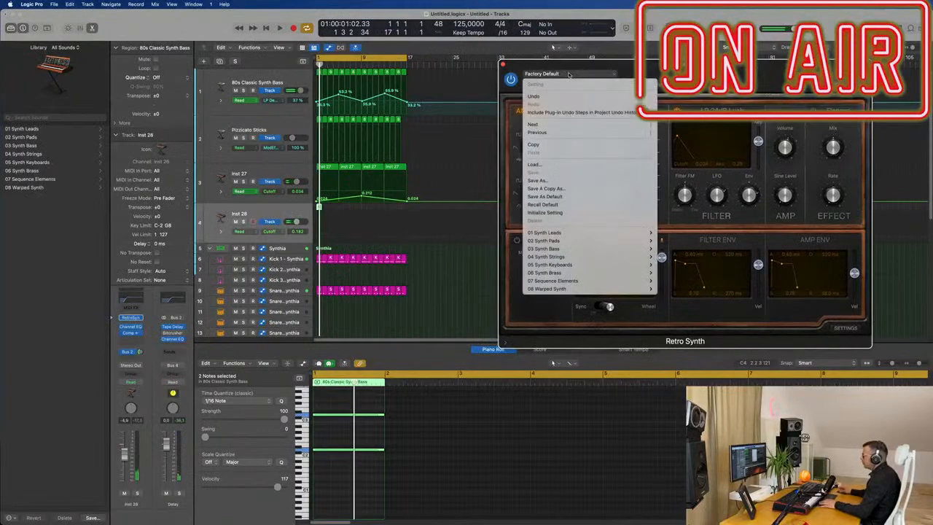
click(531, 208)
mouse_move(714, 73)
mouse_down()
mouse_move(622, 84)
mouse_move(604, 103)
mouse_move(703, 87)
mouse_up()
Step: Play back while soloing the new track and then Inst 27 to compare them
key(space)
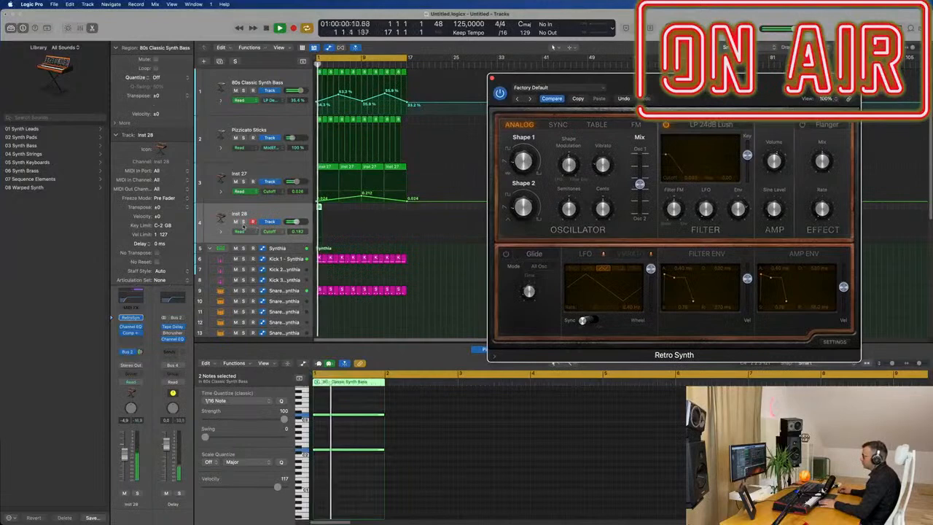
click(243, 222)
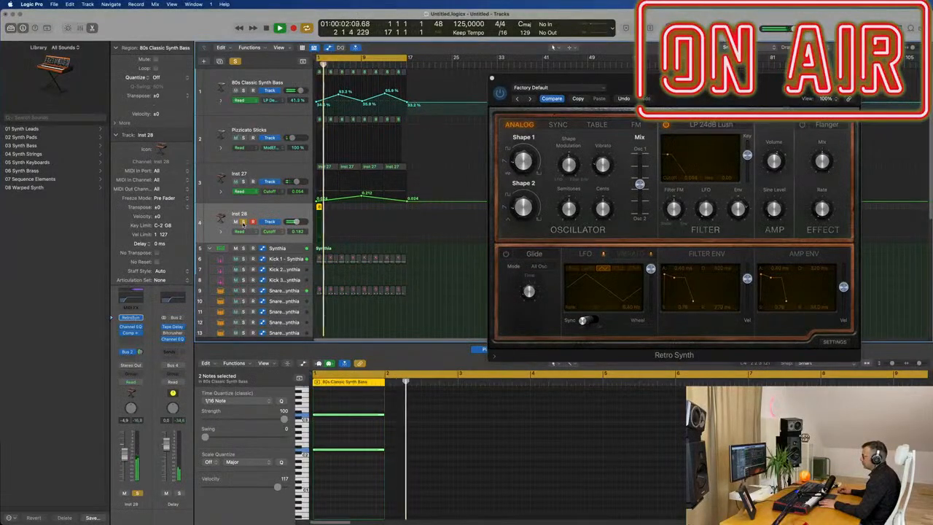
click(243, 222)
key(Return)
click(244, 181)
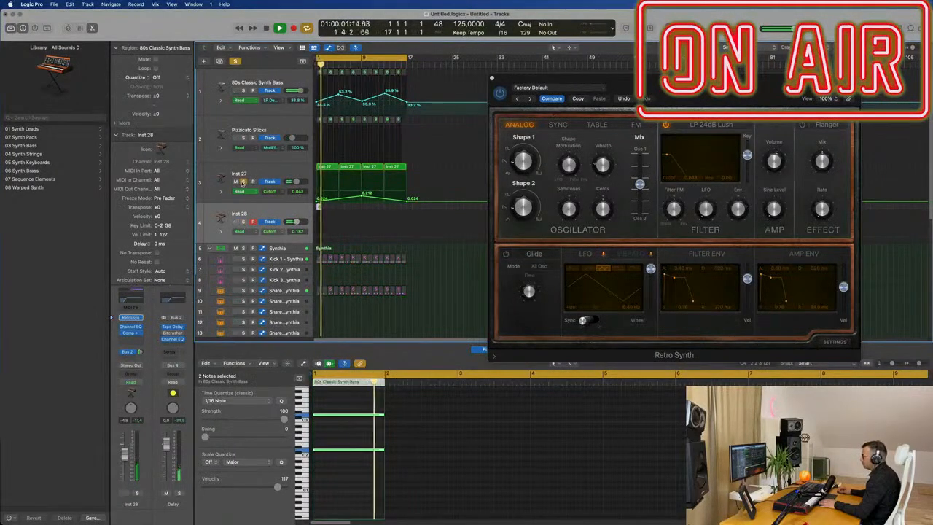
click(243, 181)
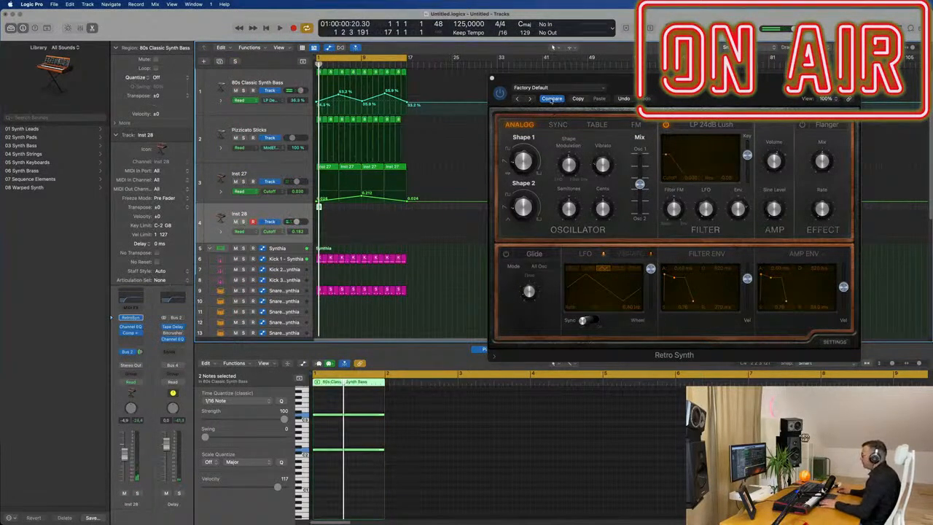
Step: Toggle the Retro Synth Compare setting and audition the tracks, reselecting Inst 27 and the new track
click(551, 100)
key(space)
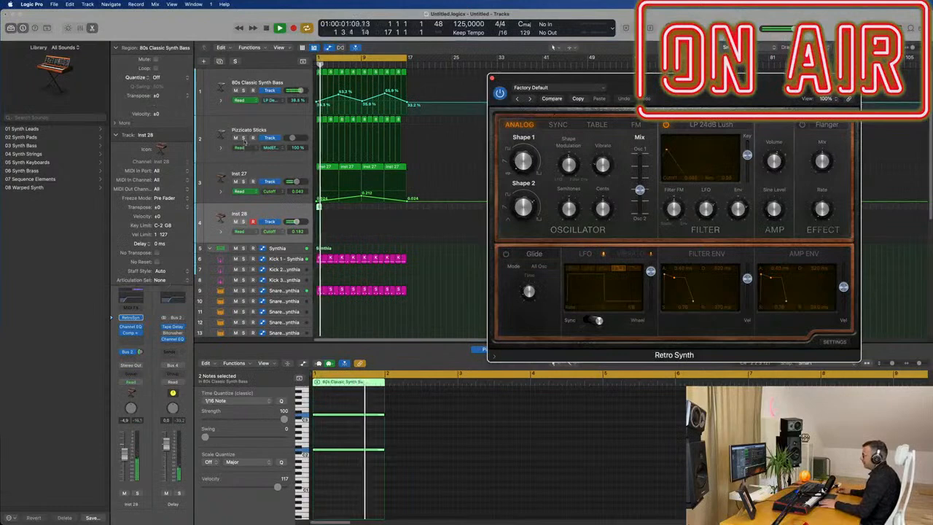
click(244, 137)
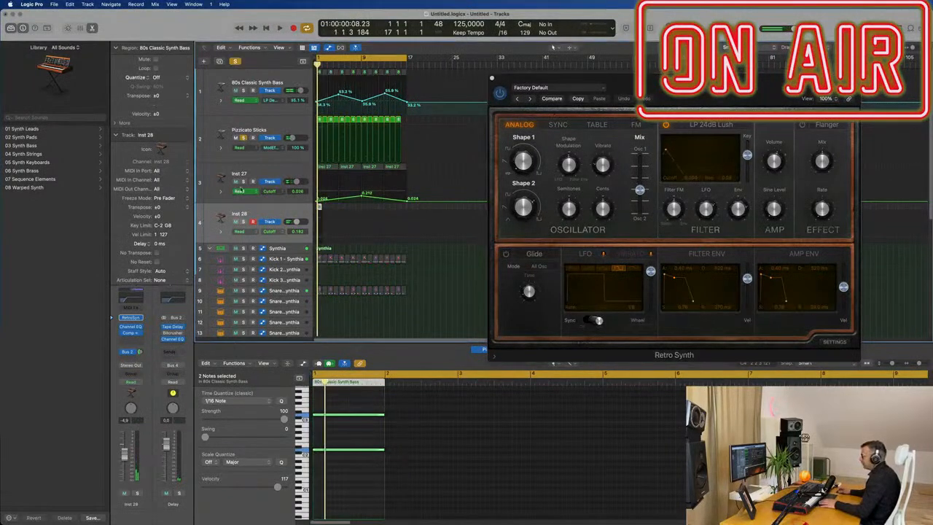
click(277, 175)
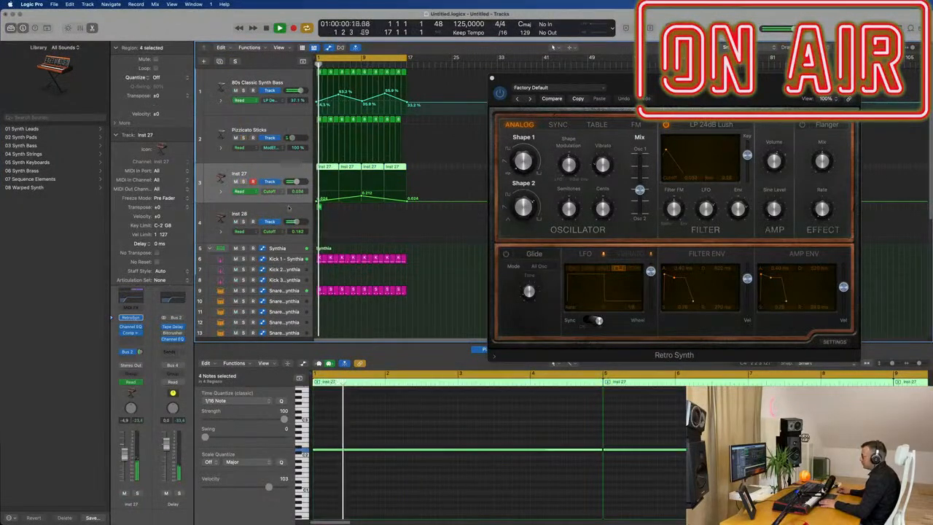
click(288, 209)
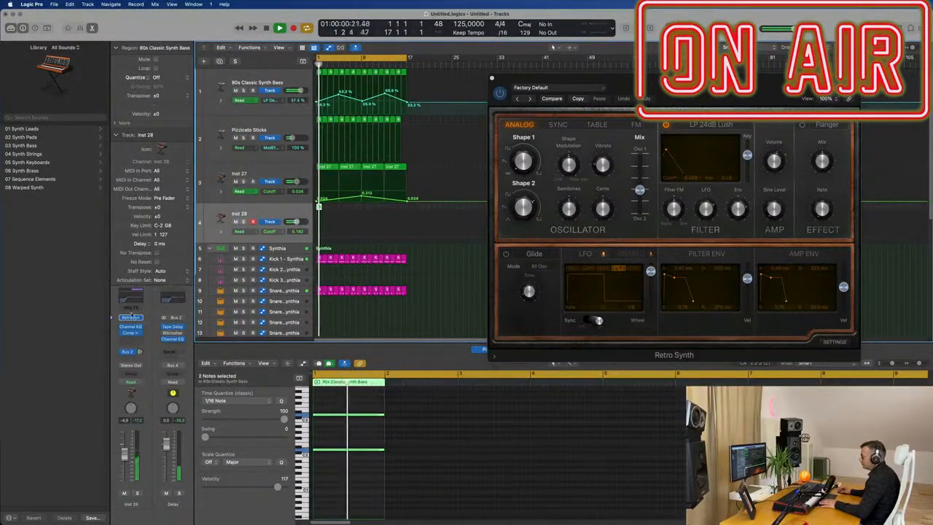
Step: Open the Retro Synth window of the new Inst 28 track and nudge its LFO rate slightly
click(132, 319)
drag(372, 105, 468, 92)
drag(554, 90, 546, 112)
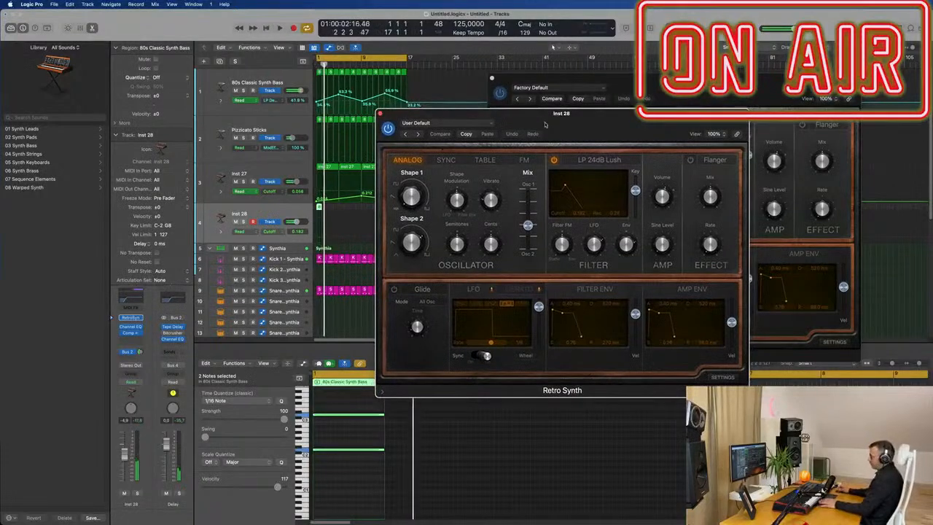
drag(475, 312, 477, 307)
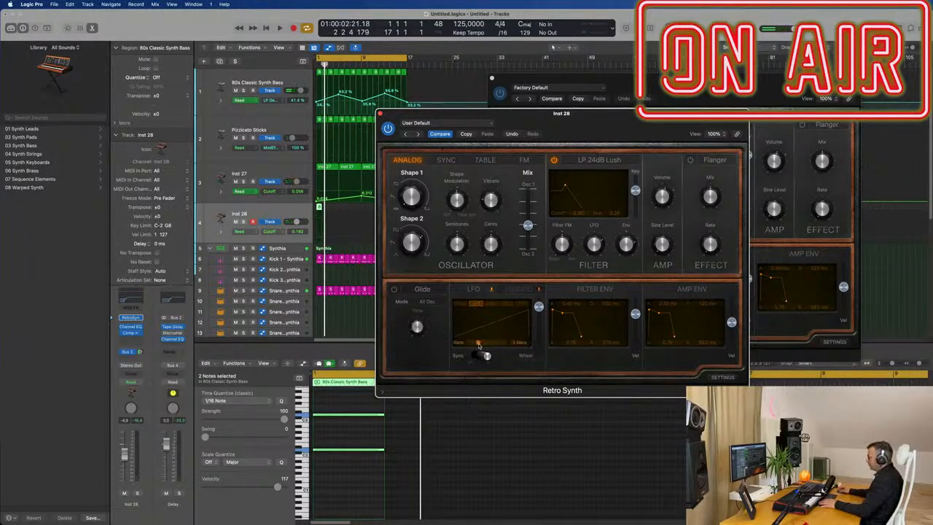
Step: Play back the project several times to audition the new track's synth sound
key(space)
mouse_move(631, 123)
mouse_down()
mouse_move(716, 122)
mouse_move(642, 127)
mouse_up()
key(space)
key(space)
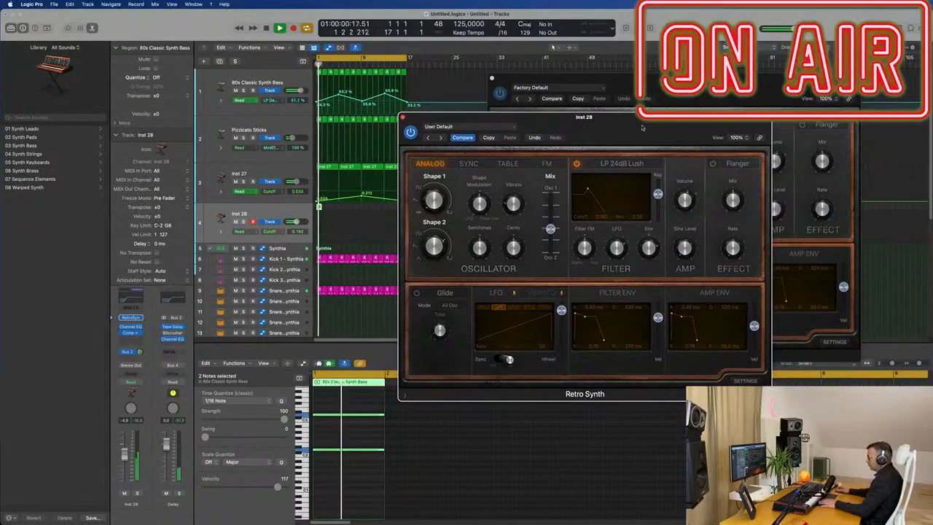
key(space)
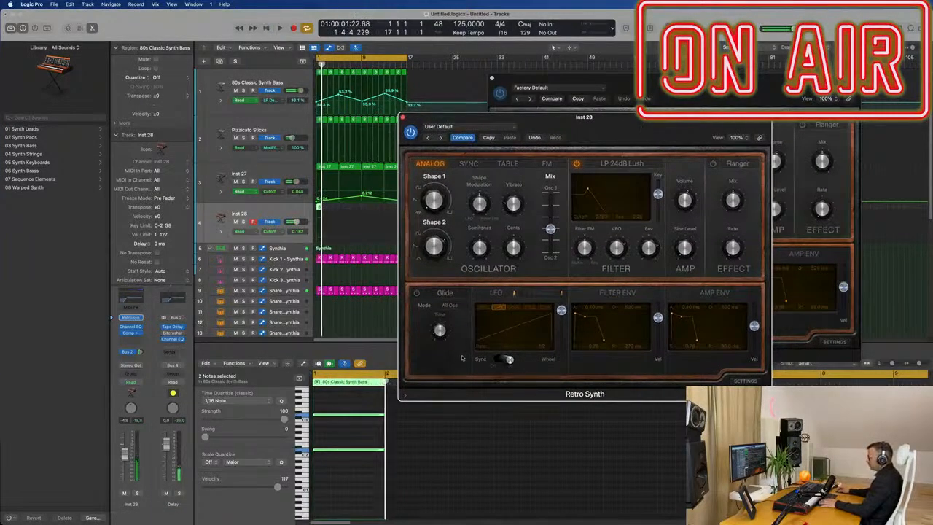
key(space)
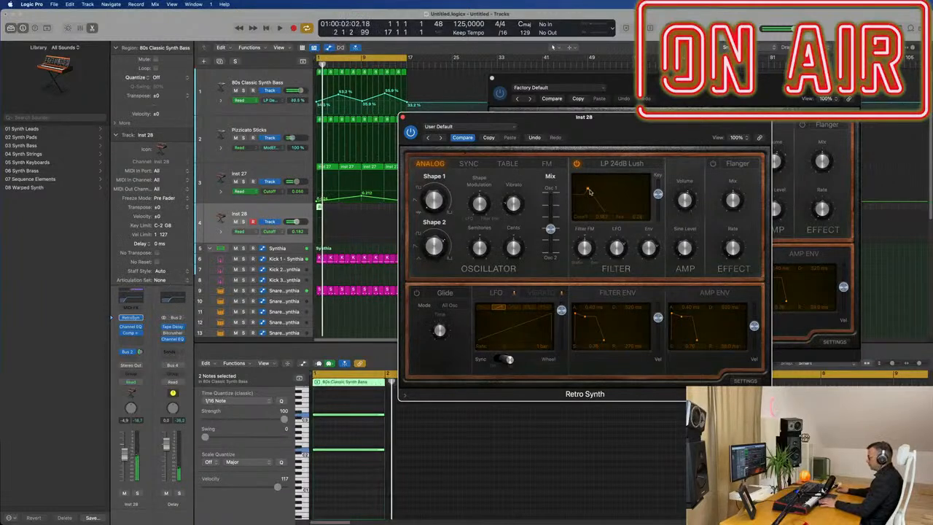
key(space)
Step: Turn the oscillator Shape 1 knob down and audition the change with playback
mouse_move(431, 197)
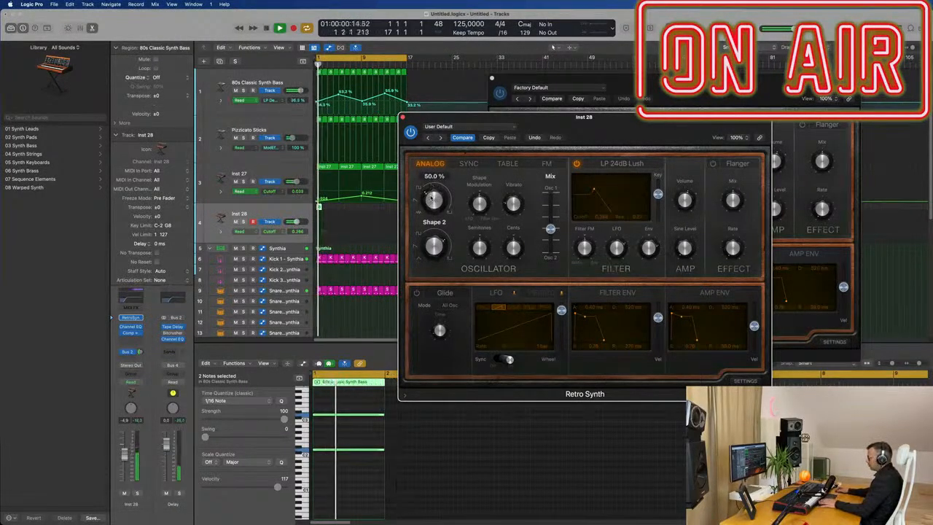
drag(438, 172, 438, 231)
key(space)
key(space)
key(space)
key(space)
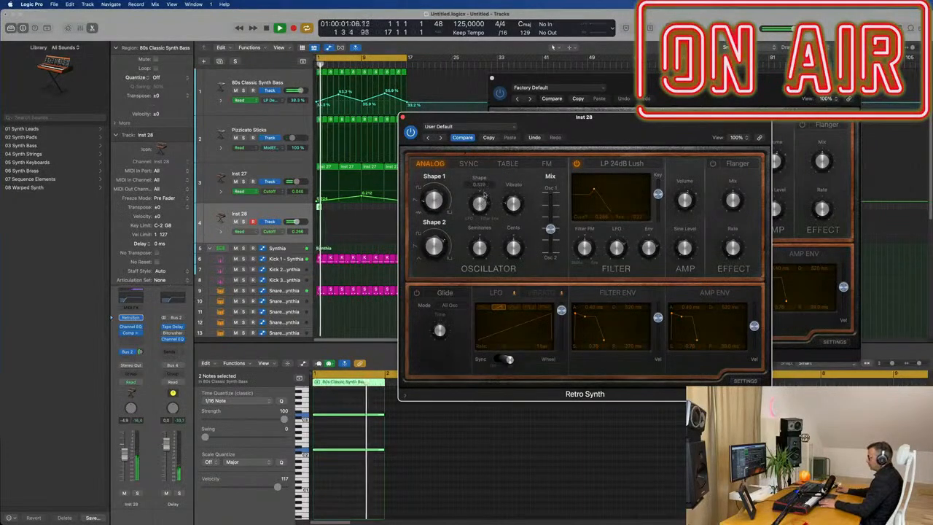
key(space)
key(space)
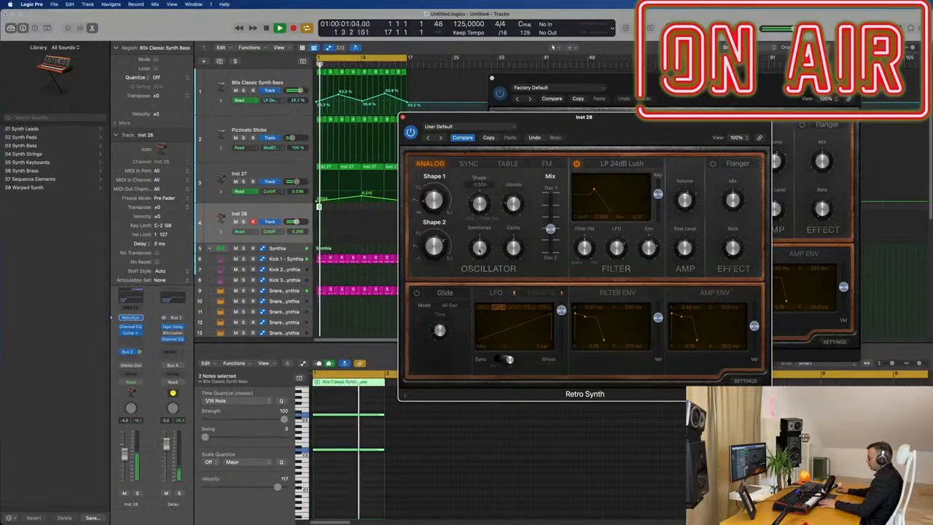
Step: Adjust the oscillator section's shape modulation, vibrato, Shape 2 and oscillator mix toward Osc 2 (0.82)
drag(480, 203, 482, 217)
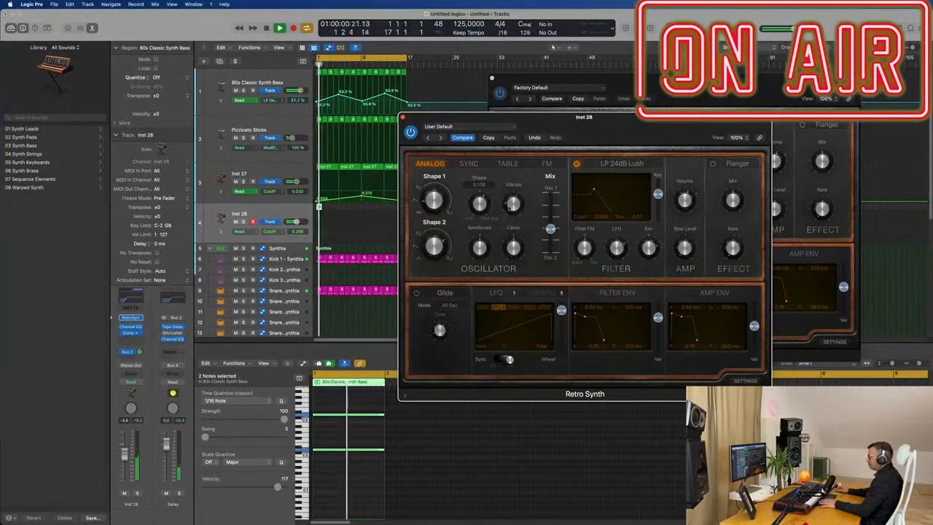
drag(517, 182, 555, 229)
drag(441, 248, 442, 245)
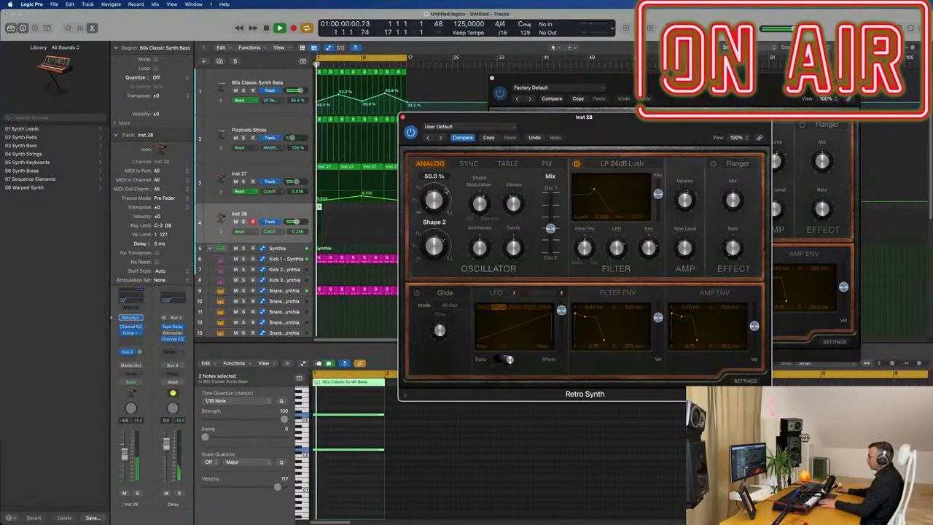
drag(551, 229, 551, 240)
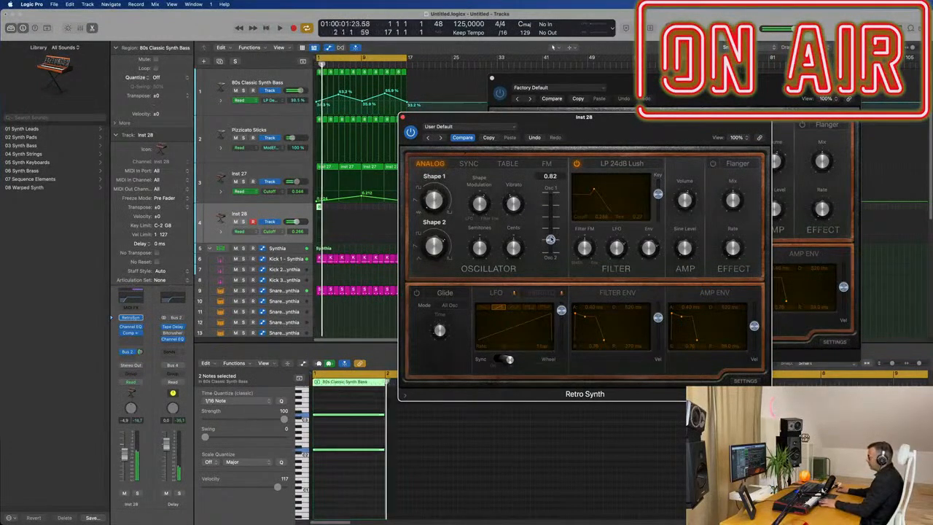
Step: Switch the Retro Synth effect type from Flanger to Chorus
drag(669, 135, 685, 124)
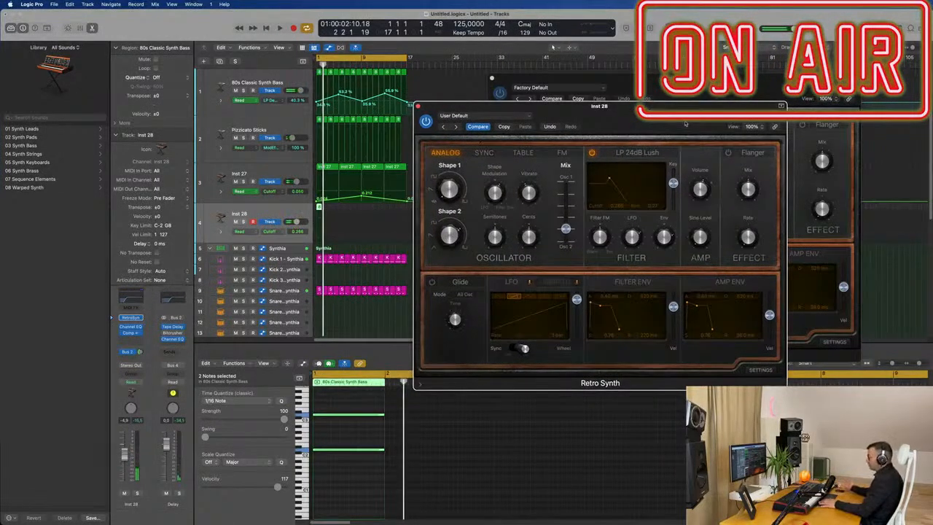
key(space)
click(748, 154)
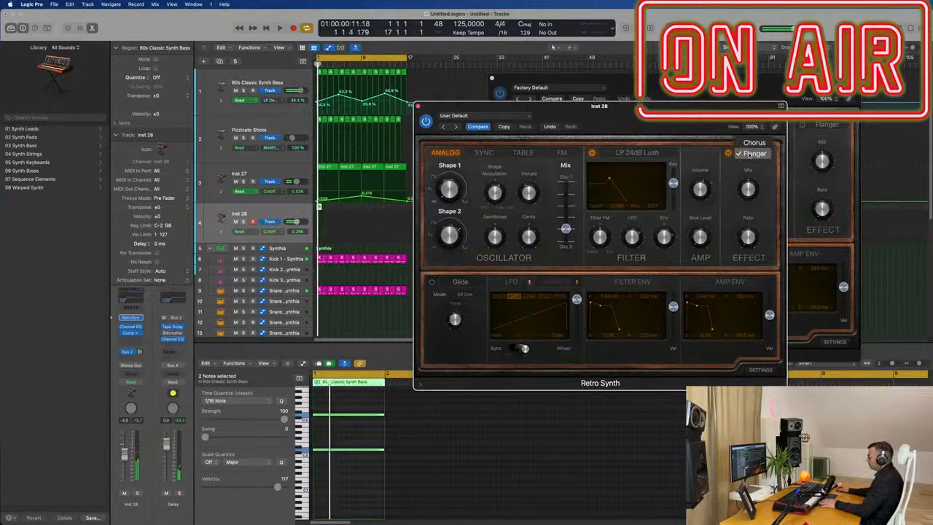
key(space)
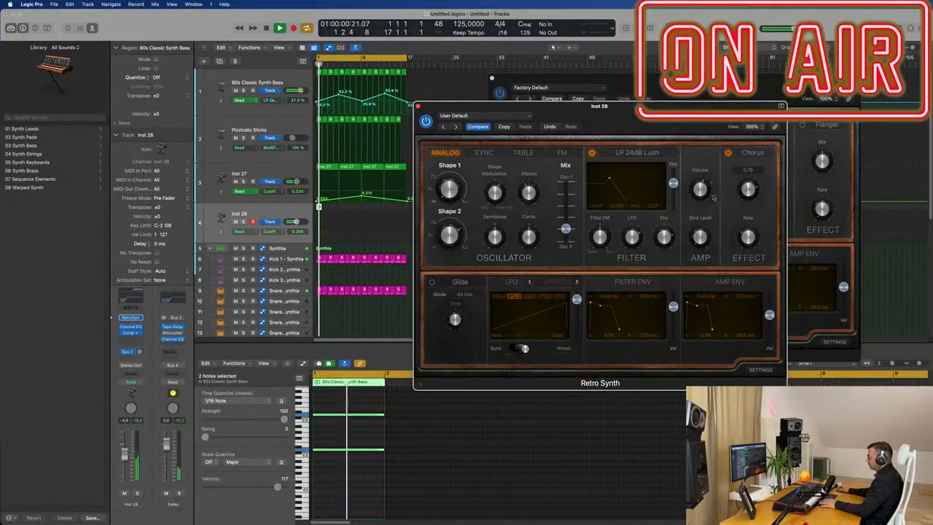
Step: Play back the track to audition the synth with the Chorus effect
drag(691, 121, 765, 121)
key(space)
key(space)
key(space)
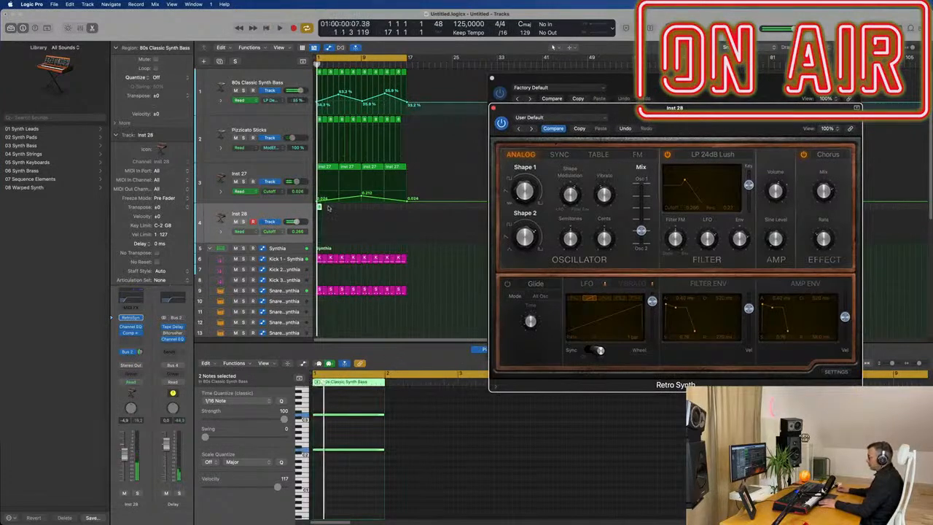
Step: Extend the Inst 28 region and both of its notes to about four bars long
drag(320, 208, 340, 208)
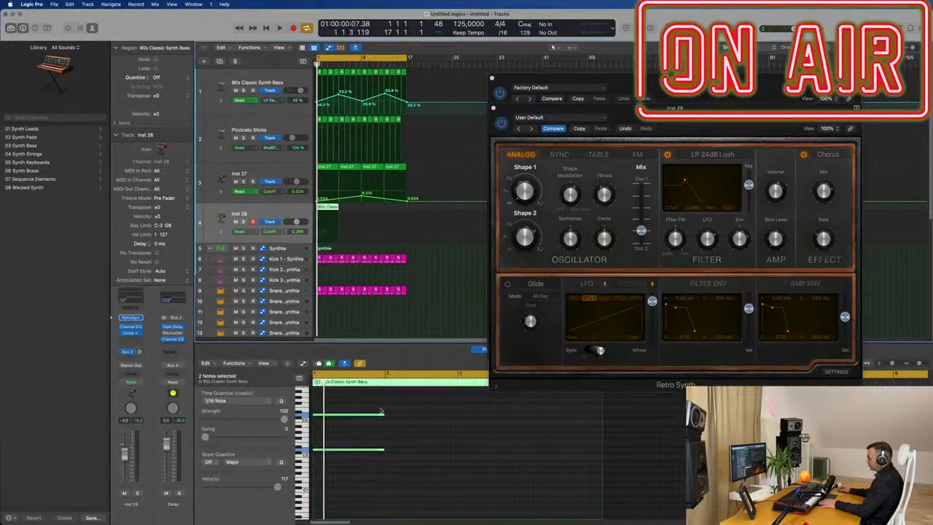
drag(382, 414, 600, 437)
key(space)
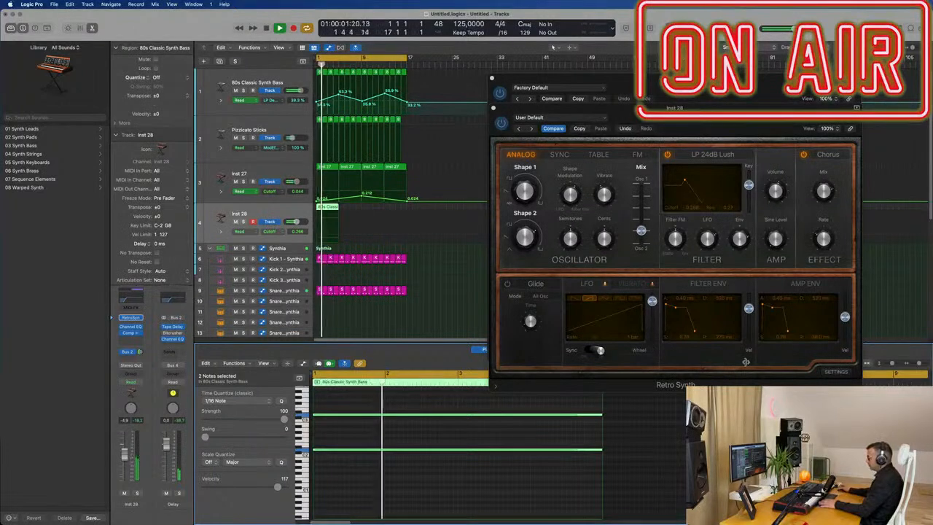
key(space)
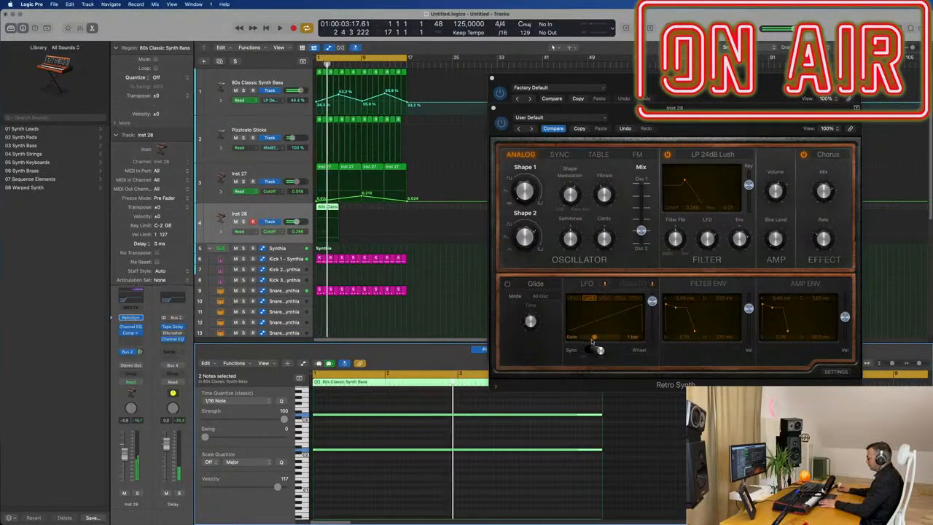
Step: Slow down the LFO rate and audition it with repeated playback
drag(595, 339, 586, 340)
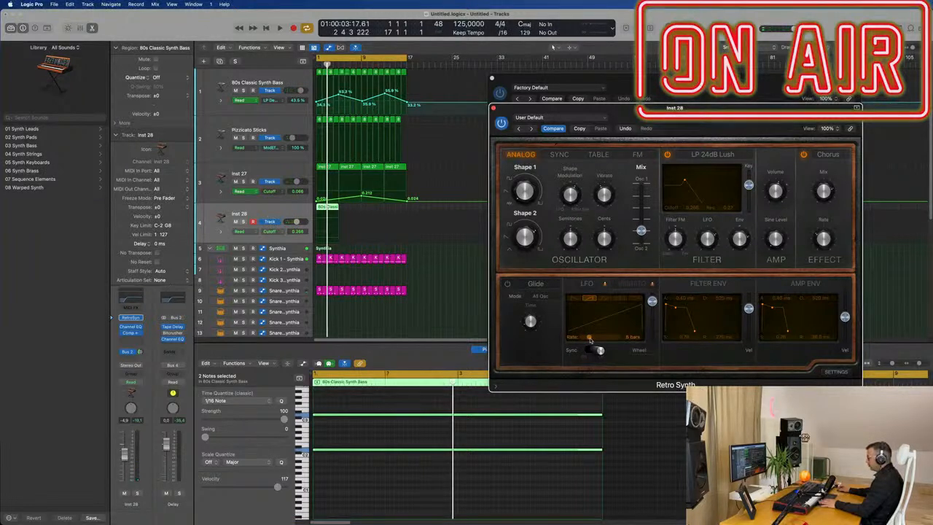
key(Return)
key(space)
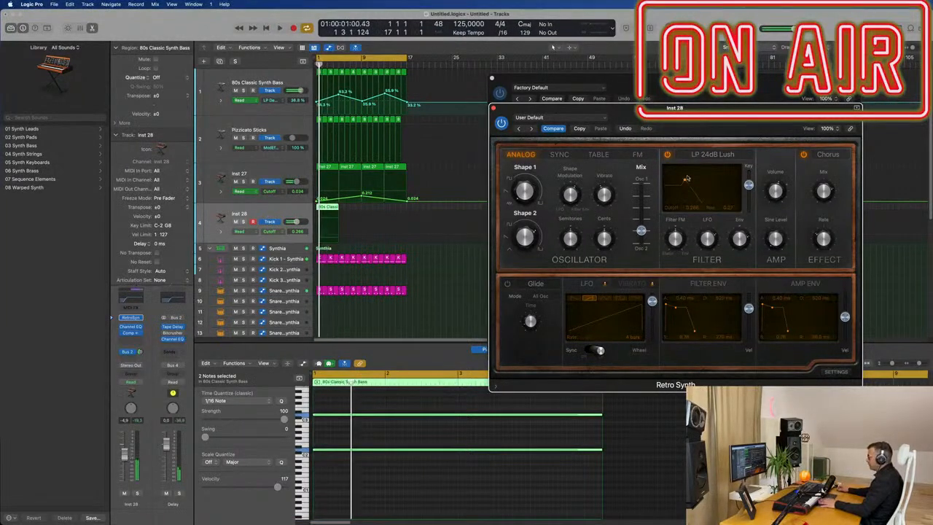
key(Return)
key(space)
key(Return)
key(Return)
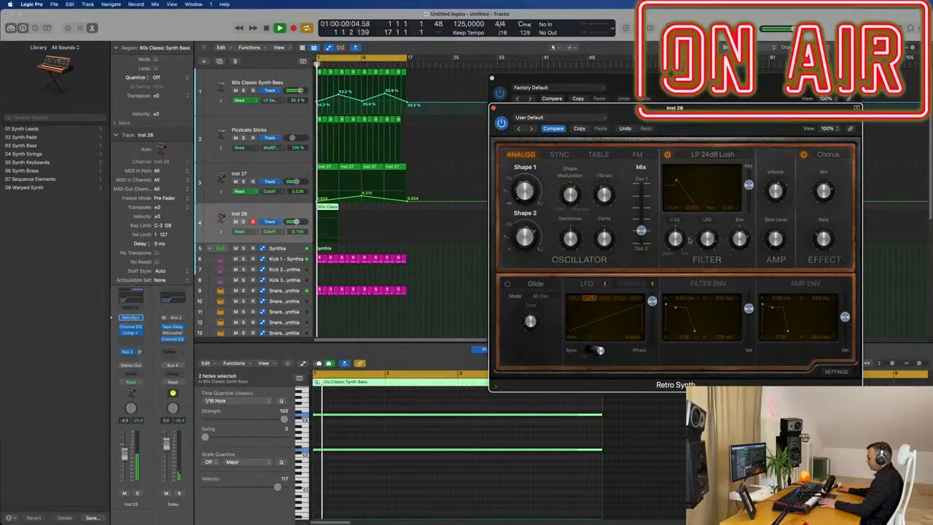
Step: Set the filter envelope amount knob to about 0.43
key(Return)
key(space)
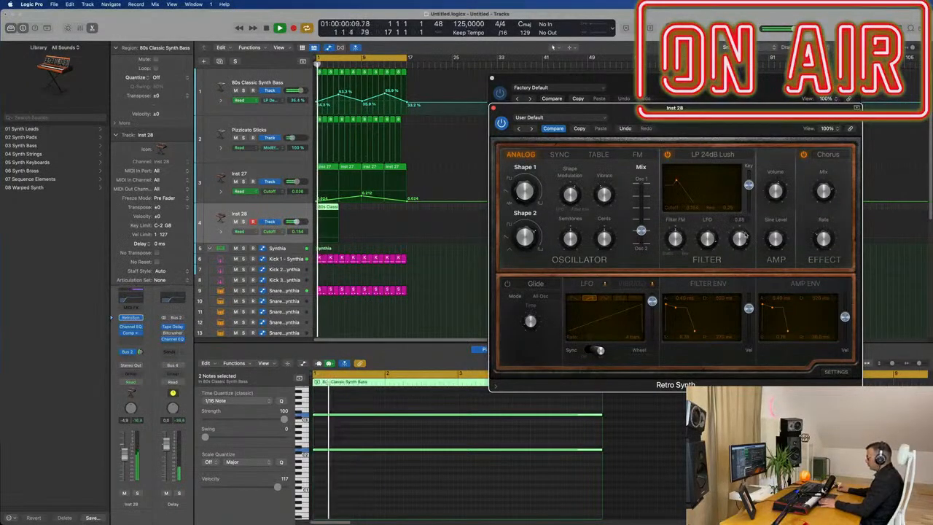
drag(744, 273, 744, 337)
key(Return)
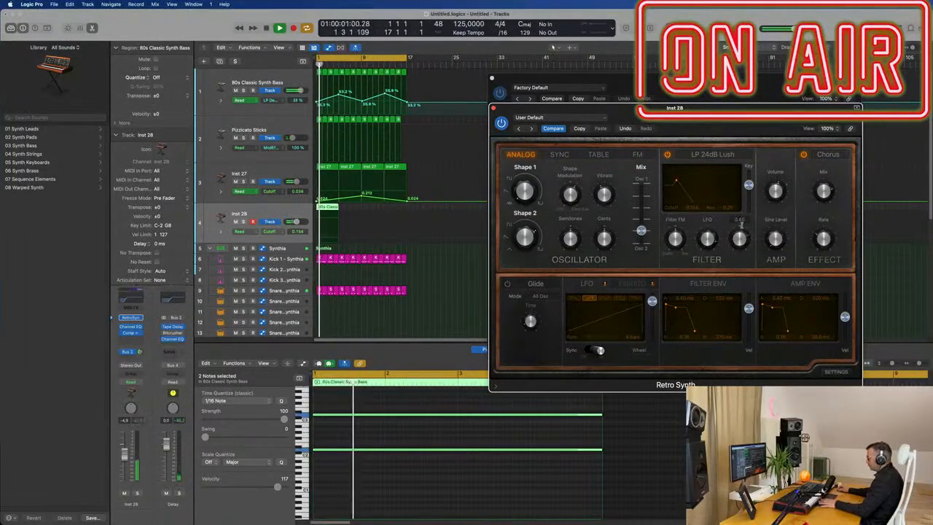
key(space)
Step: Reshape the filter envelope's decay and sustain points in its display while auditioning
drag(678, 313, 673, 324)
key(space)
key(space)
key(space)
key(space)
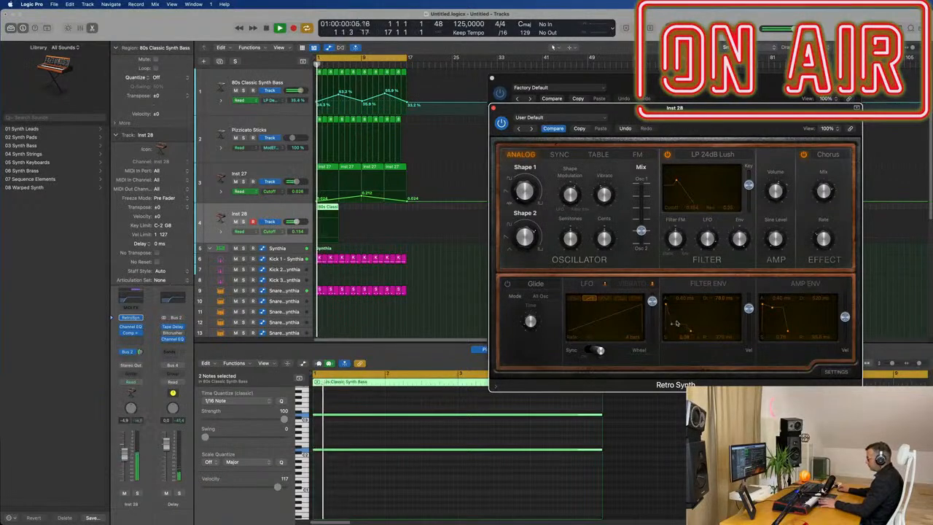
drag(690, 325, 692, 326)
key(space)
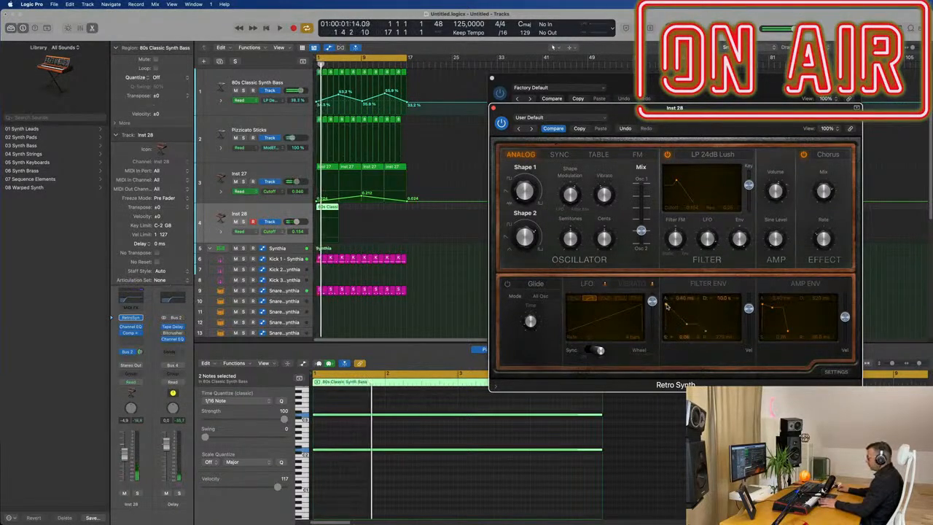
key(space)
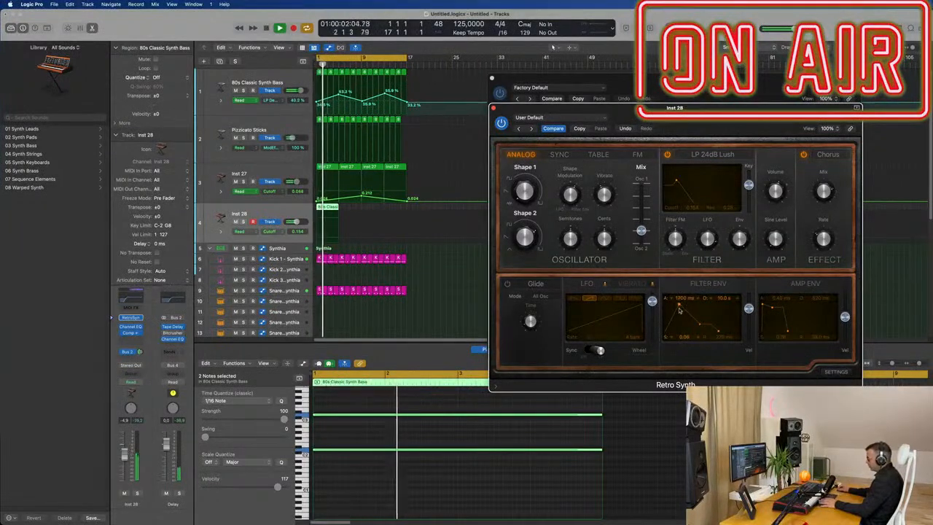
Step: Lengthen the filter envelope attack time and audition the result
drag(682, 309, 686, 310)
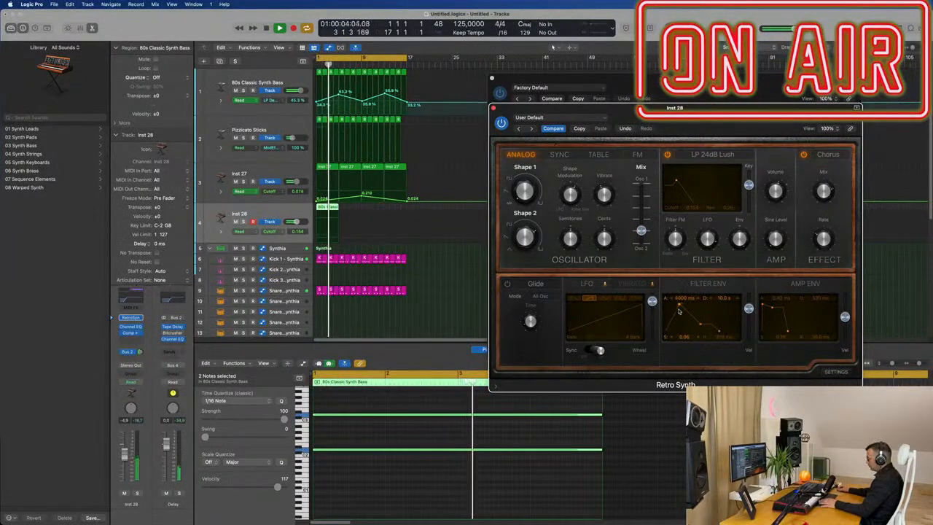
key(Return)
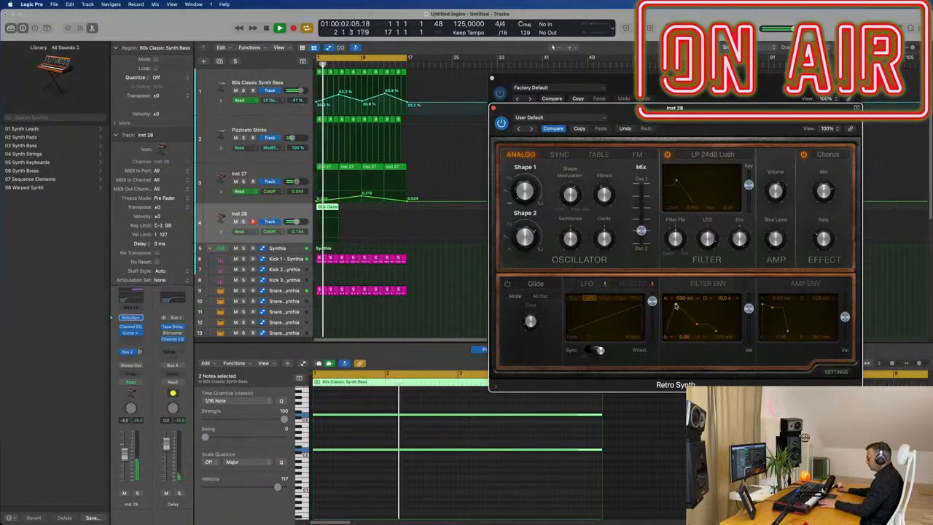
key(Return)
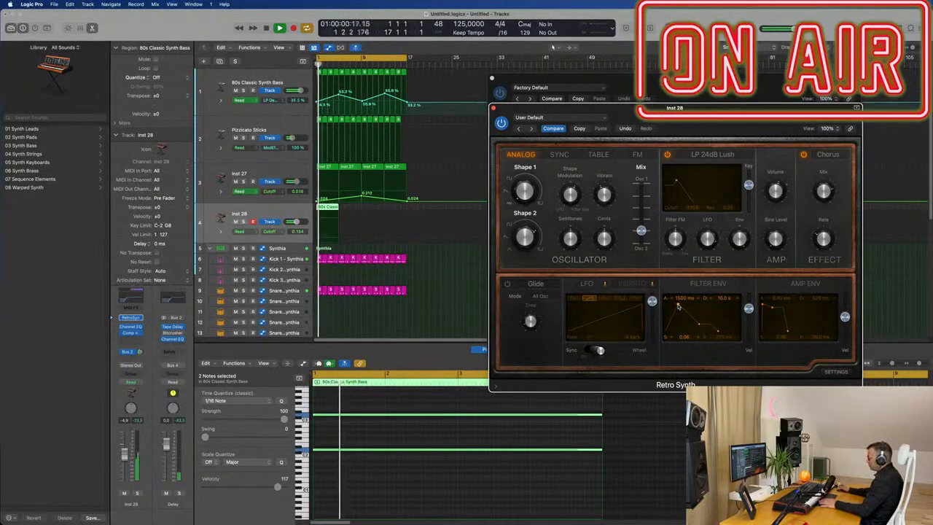
key(Return)
key(space)
key(Return)
key(space)
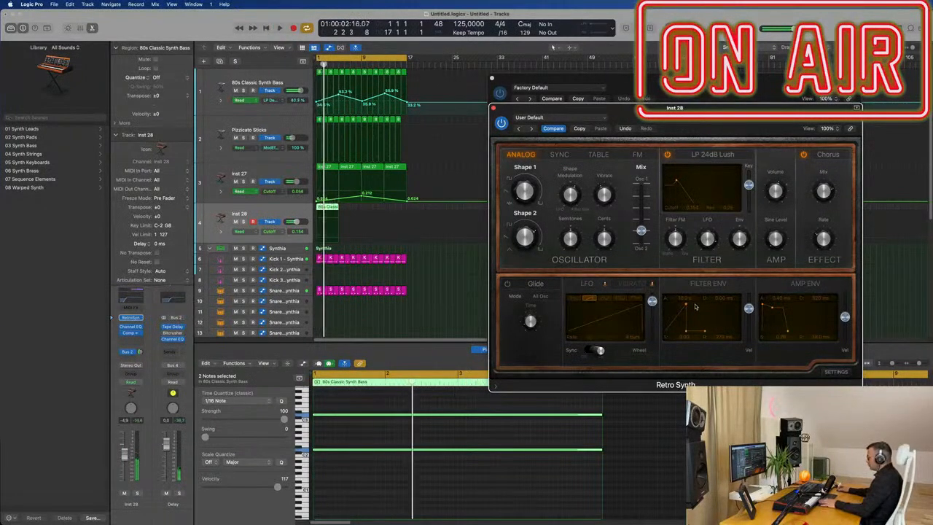
Step: Edit the filter envelope attack point again and audition playback
double_click(686, 297)
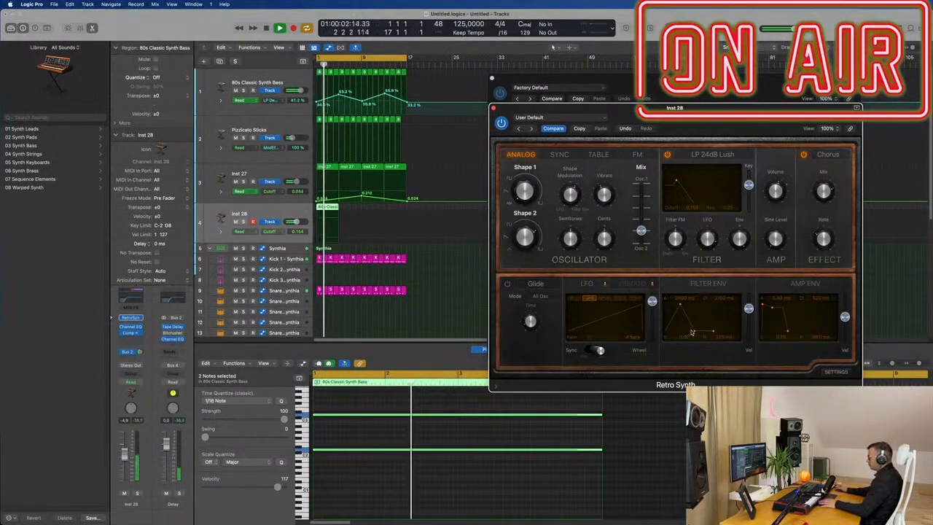
key(space)
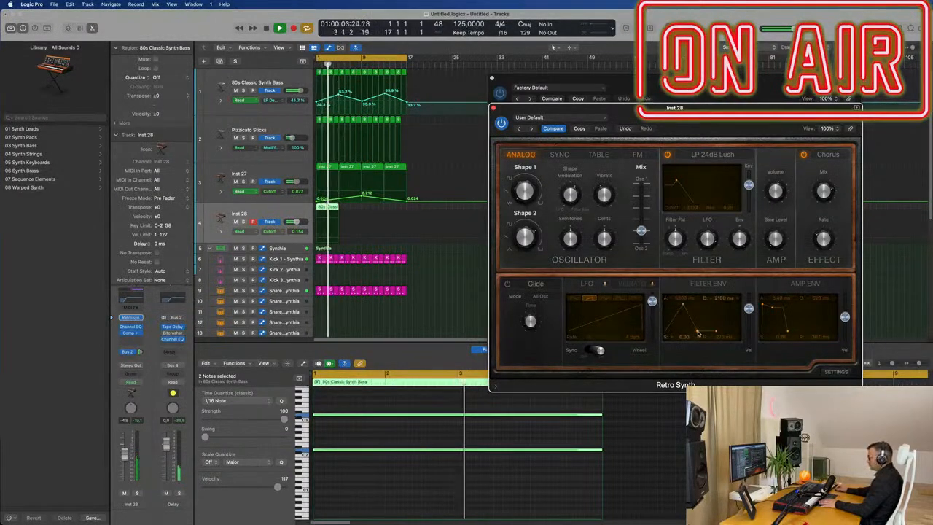
key(space)
key(space)
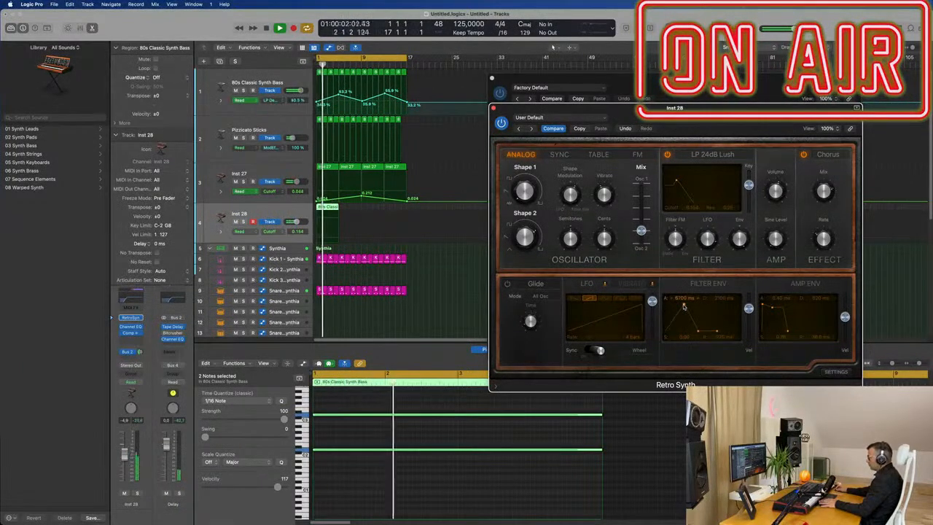
Step: Add a send from the Inst 28 channel to the Bus 1 reverb
drag(571, 152, 599, 153)
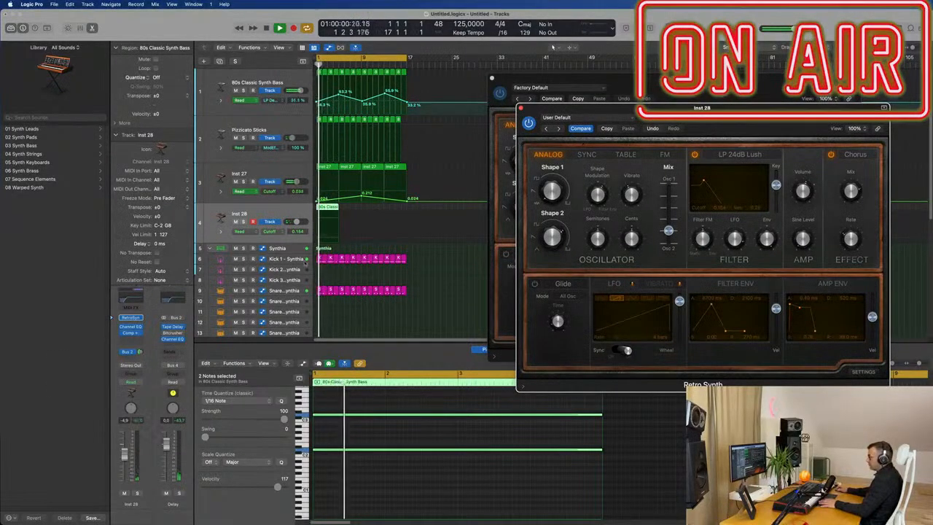
click(129, 359)
mouse_move(131, 369)
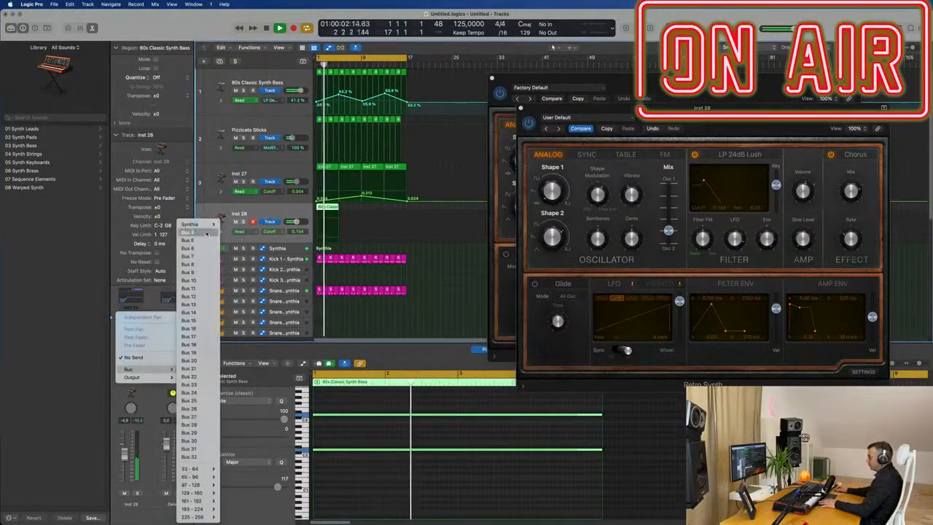
mouse_move(191, 223)
click(248, 225)
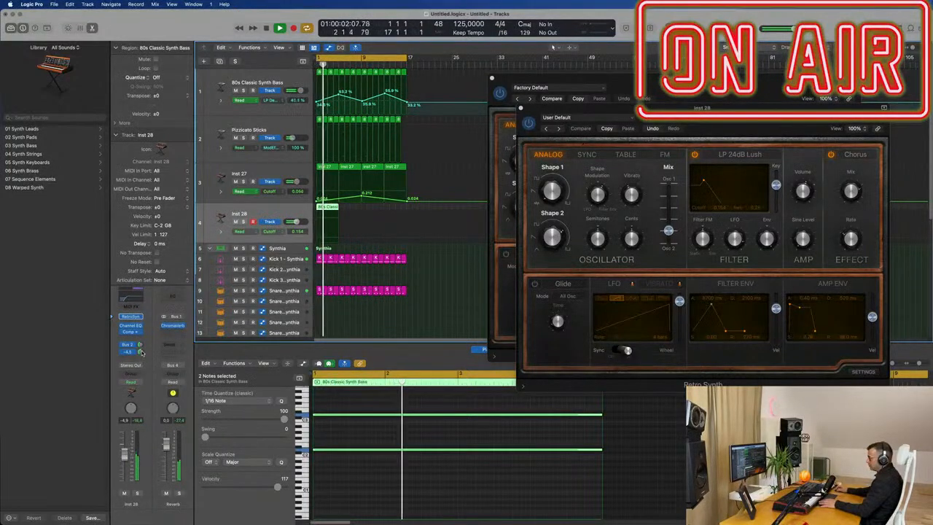
Step: Repeat the Inst 28 region so it plays four times across the section
drag(588, 122, 772, 110)
drag(772, 65, 390, 163)
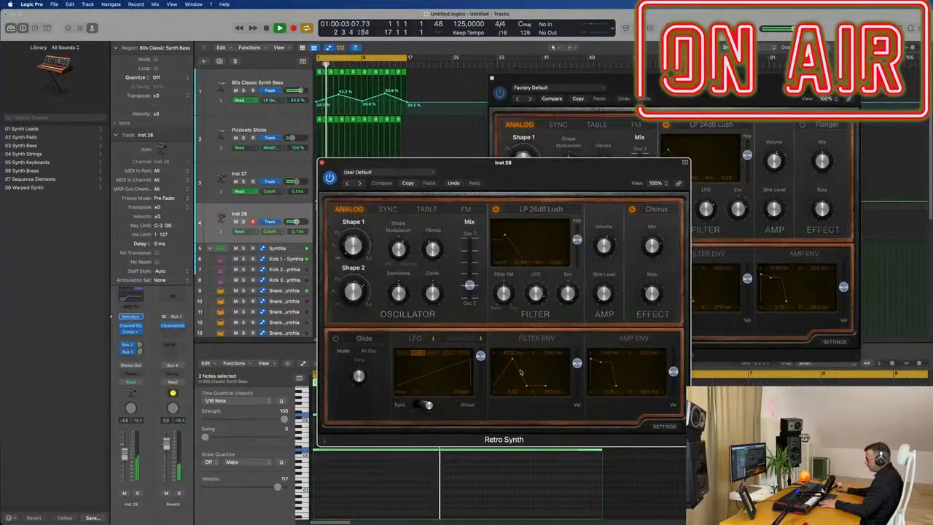
drag(599, 178, 932, 136)
drag(693, 88, 858, 77)
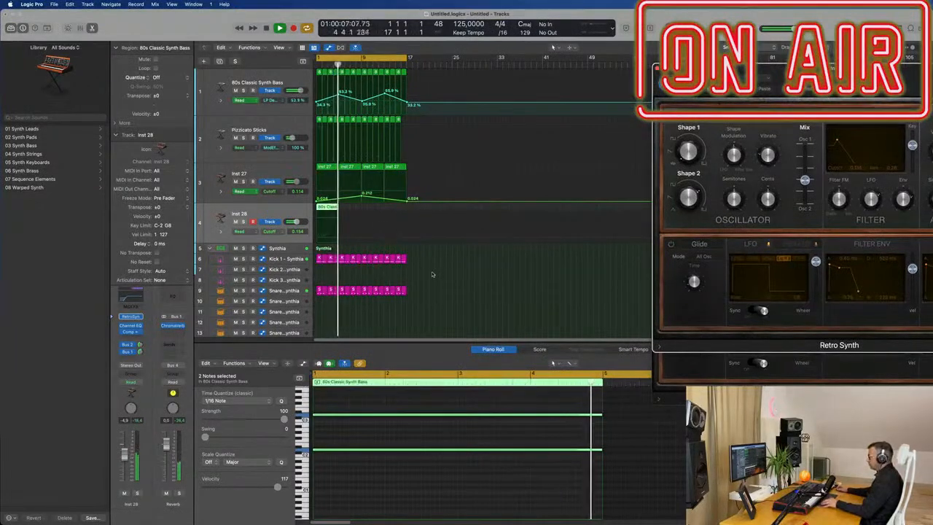
key(Return)
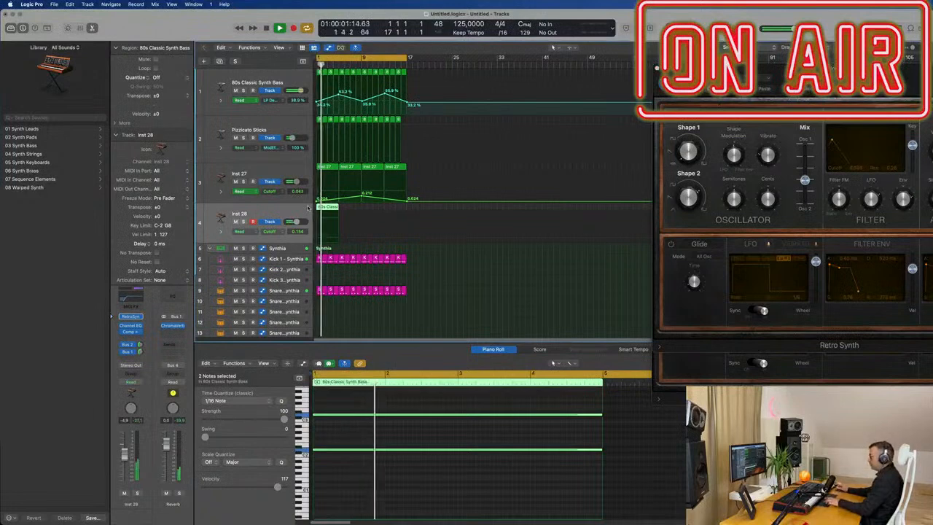
key(super+r)
key(super+r)
key(super+r)
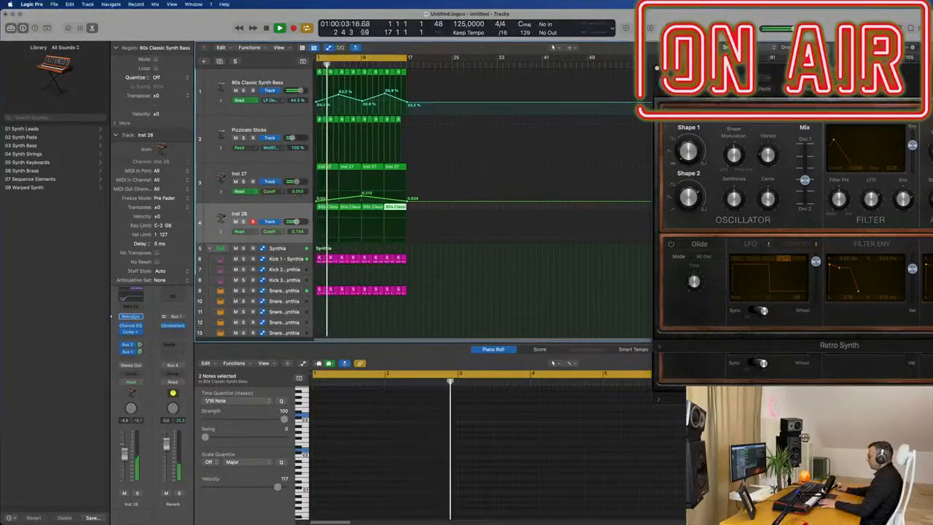
Step: Switch the Inst 27 Retro Synth effect from Flanger to Chorus
drag(852, 75, 589, 128)
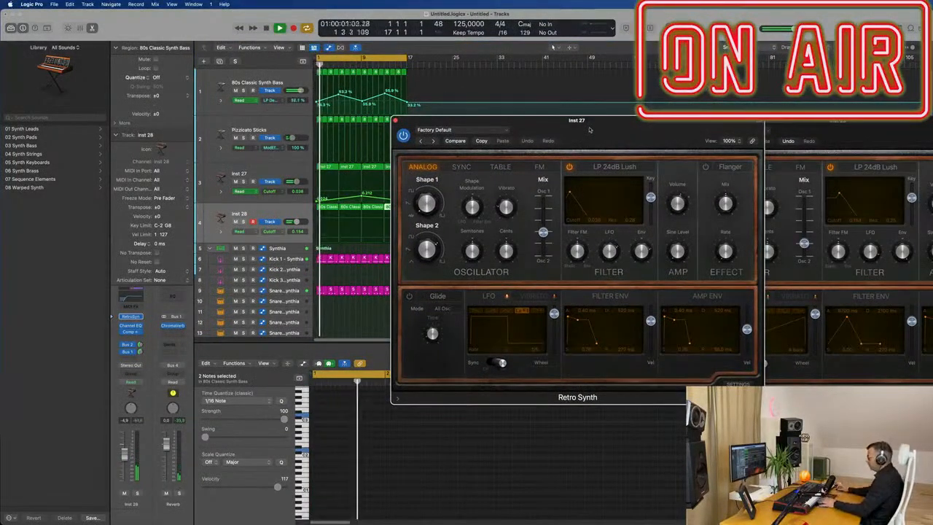
click(729, 167)
click(728, 156)
drag(677, 133, 756, 120)
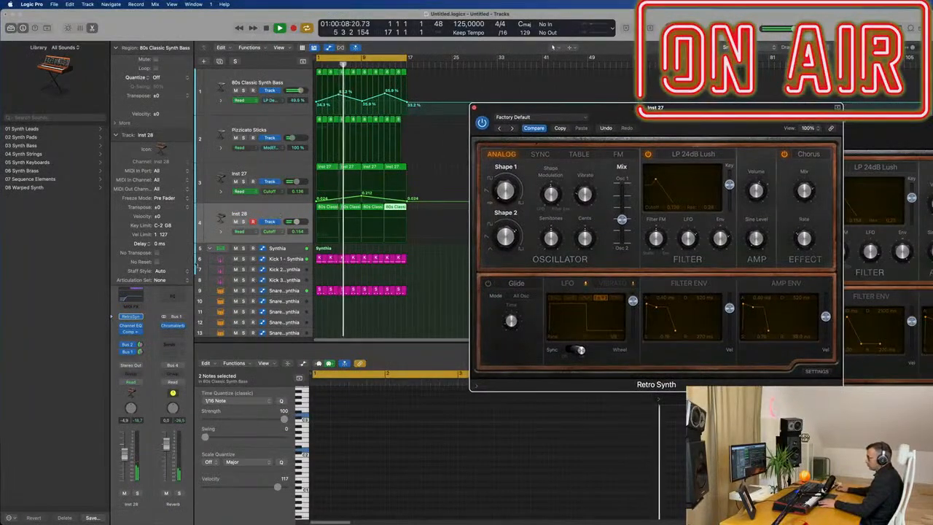
Step: Select the Inst 28 regions, open its Retro Synth and set the sine level to about 0.43
click(265, 214)
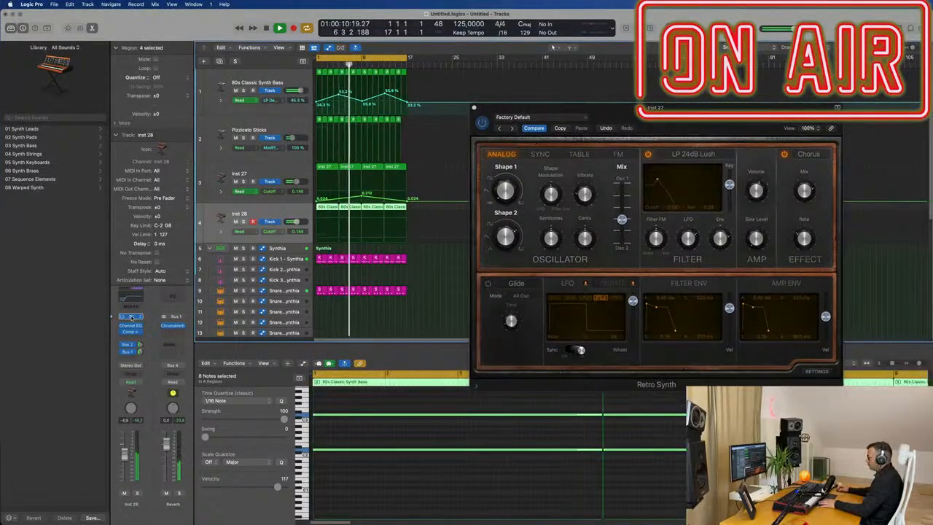
click(132, 317)
drag(900, 133, 567, 129)
drag(659, 195, 661, 191)
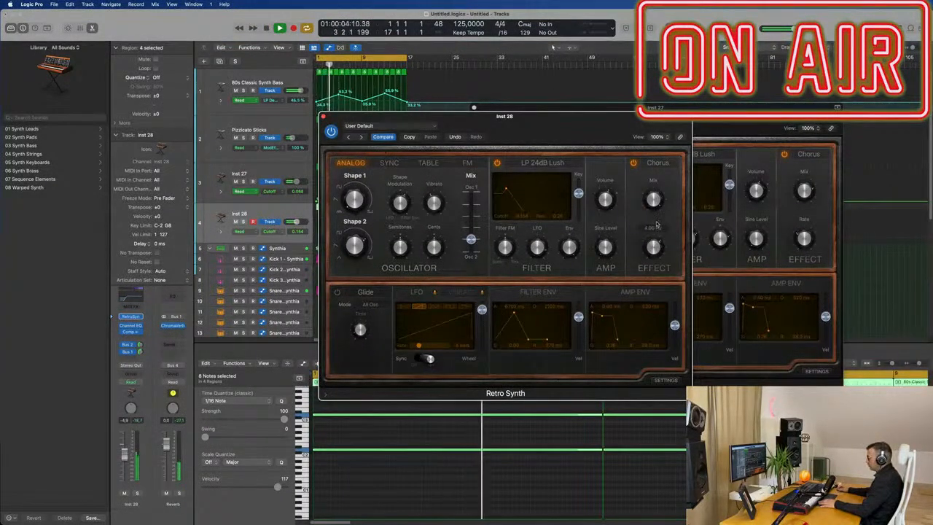
drag(604, 145, 713, 126)
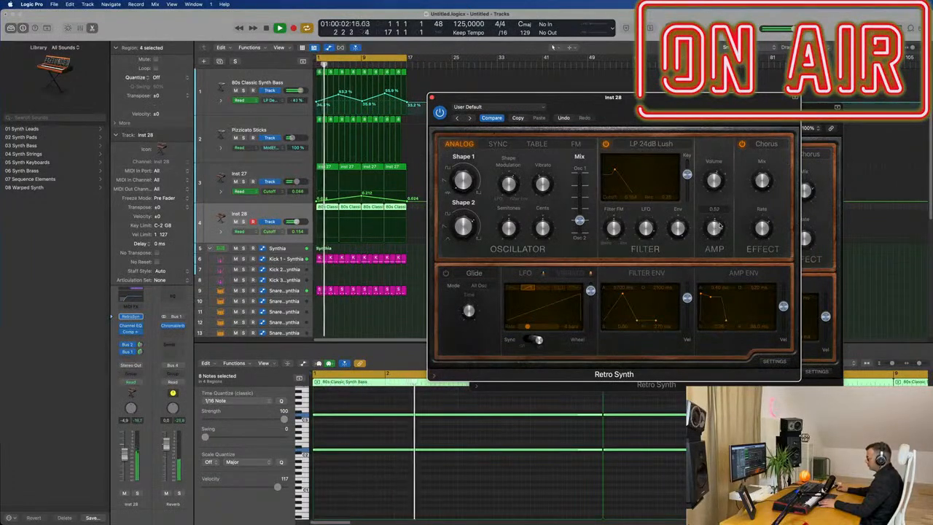
drag(723, 224, 721, 231)
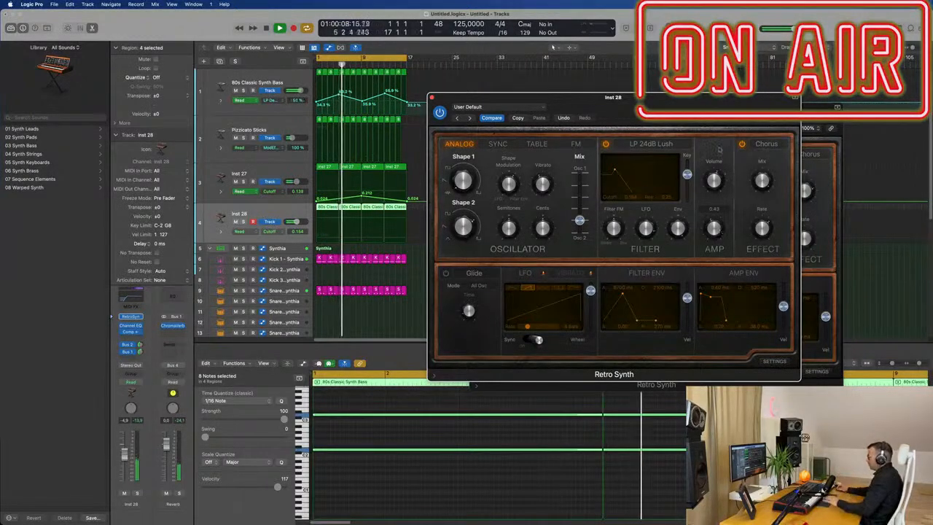
Step: Switch the Inst 28 Retro Synth effect to Flanger and adjust its rate
drag(690, 107, 672, 114)
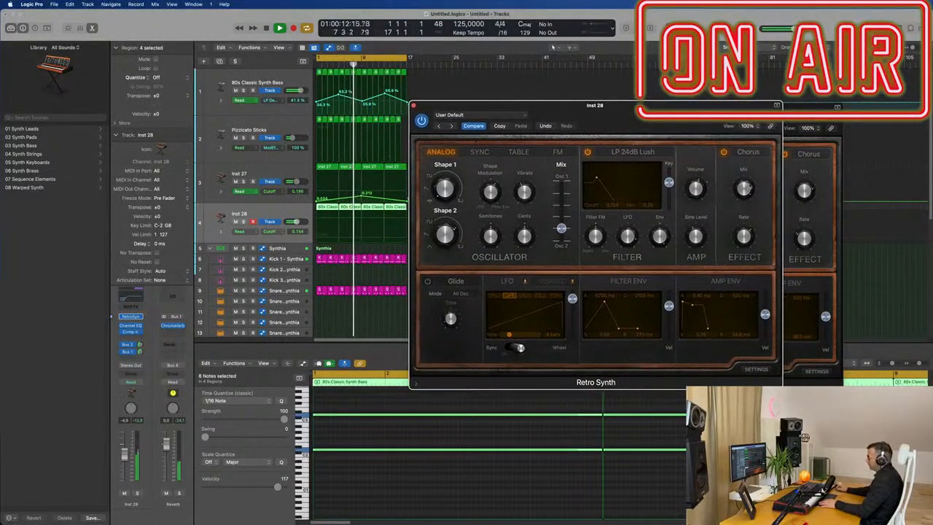
click(736, 153)
click(751, 173)
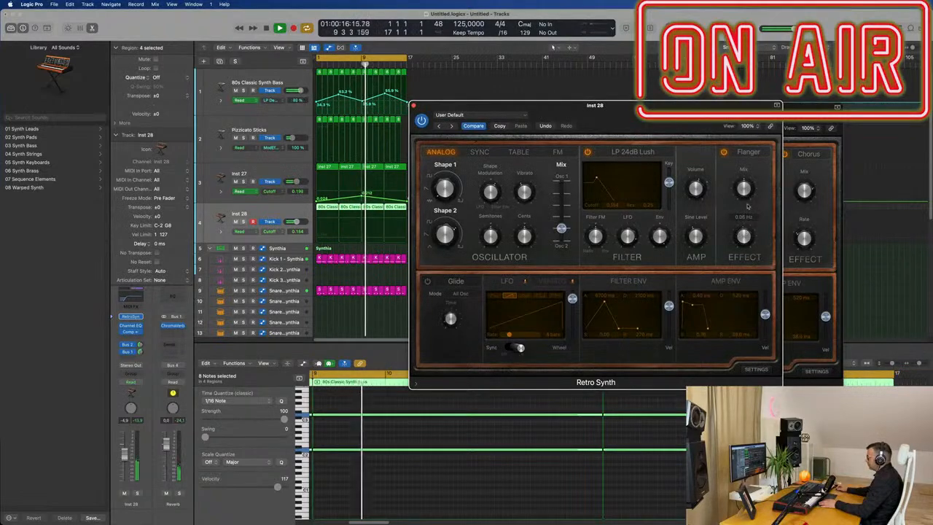
drag(746, 234, 749, 225)
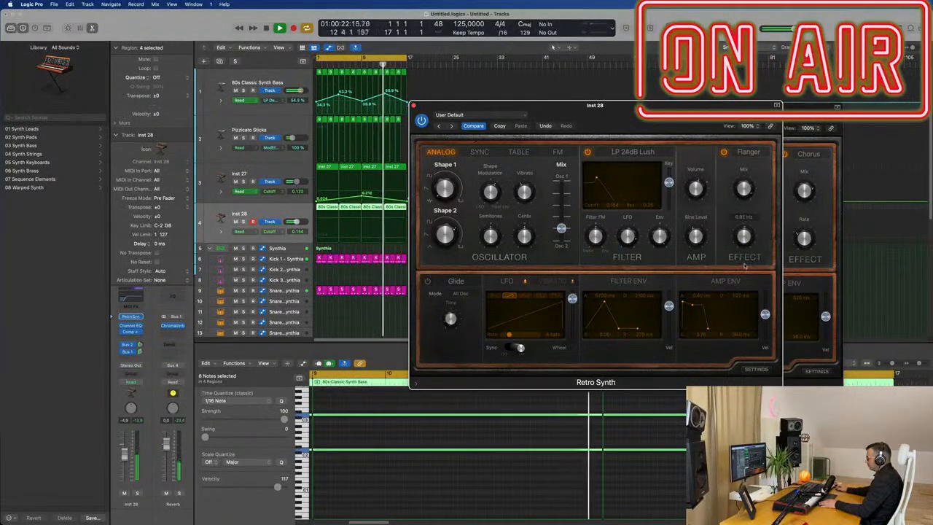
Step: Audition playback and fine-tune the Inst 28 LFO rate and amount
key(space)
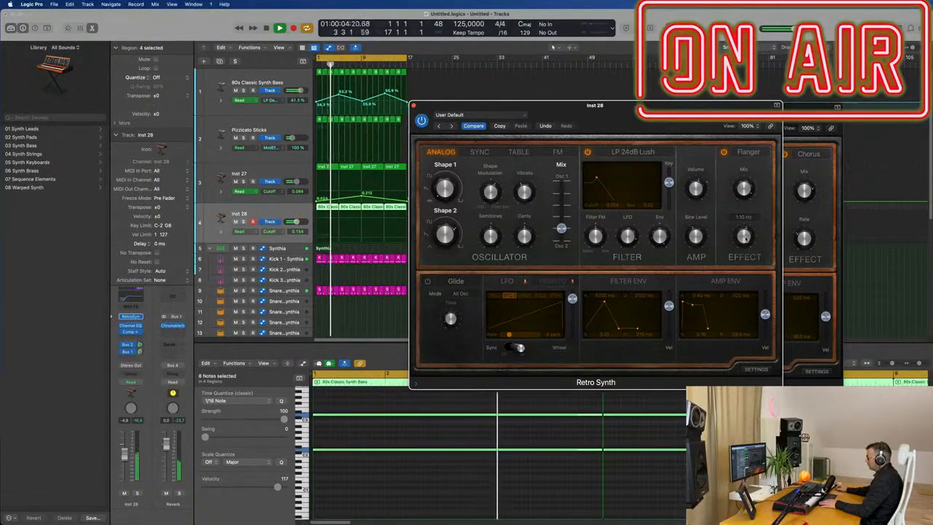
key(space)
key(space)
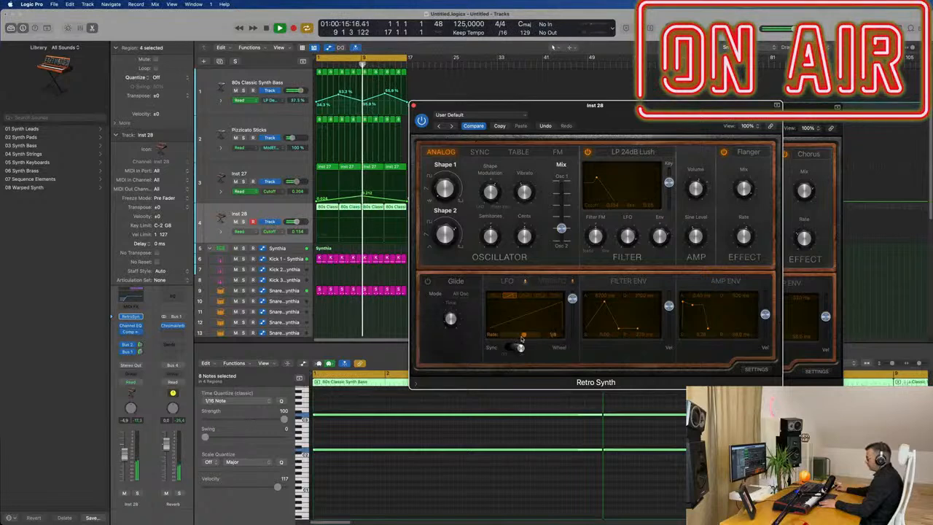
key(Return)
drag(523, 337, 528, 336)
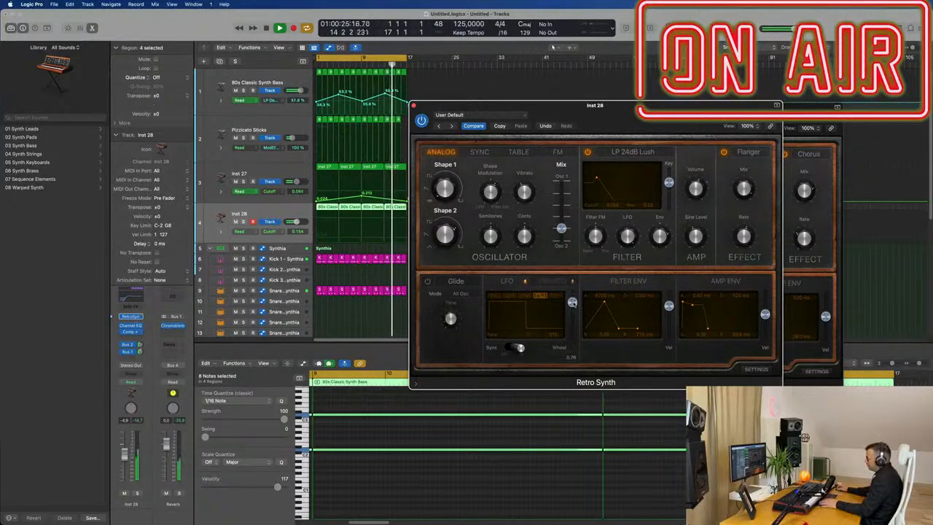
mouse_move(571, 327)
mouse_down()
mouse_move(570, 349)
mouse_move(572, 331)
mouse_up()
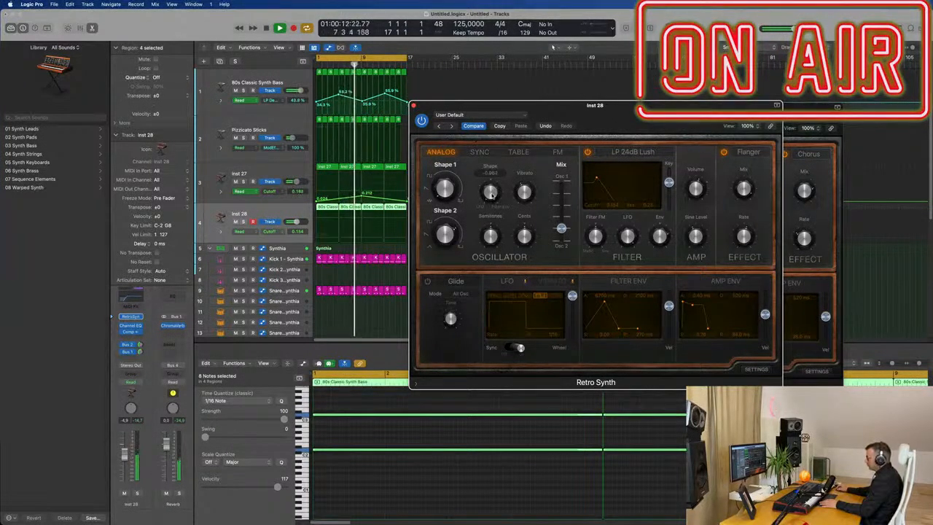
Step: Shift the Inst 28 oscillator mix toward Osc 1 and readjust the Flanger rate
drag(562, 229, 559, 205)
drag(125, 454, 125, 452)
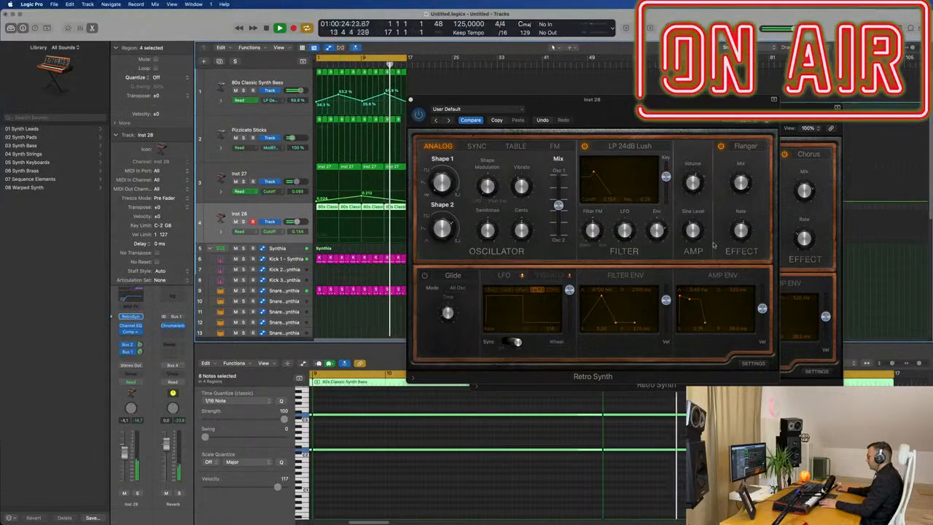
drag(741, 232, 745, 223)
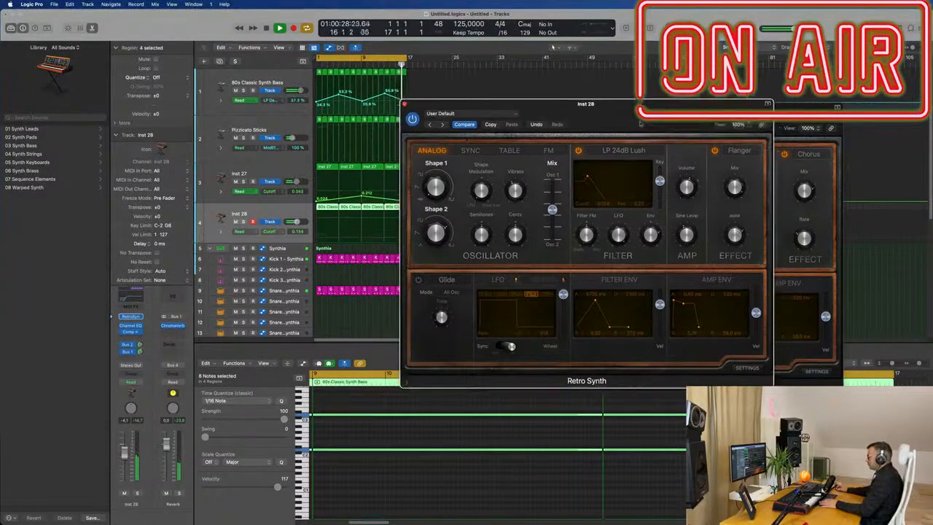
Step: Close the Retro Synth plugin windows to return to the tracks area
drag(596, 107, 523, 177)
click(340, 169)
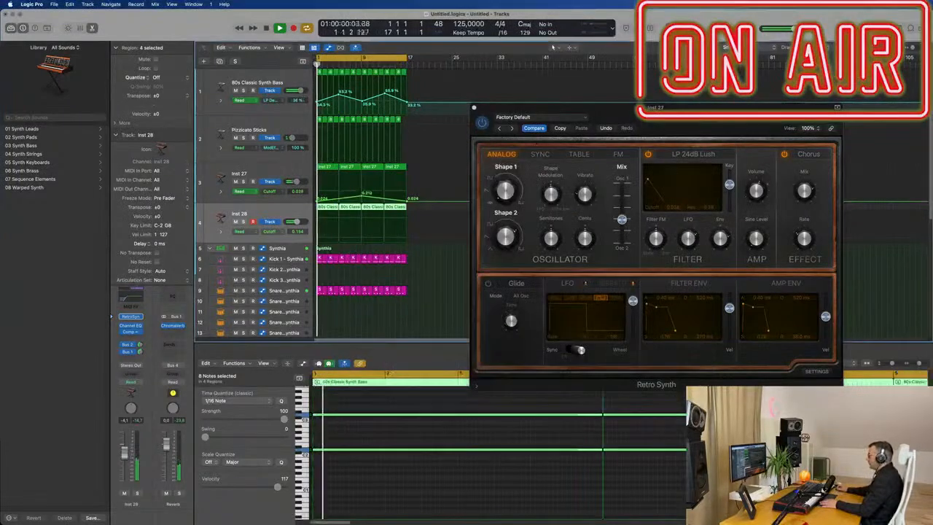
drag(555, 107, 458, 119)
click(382, 128)
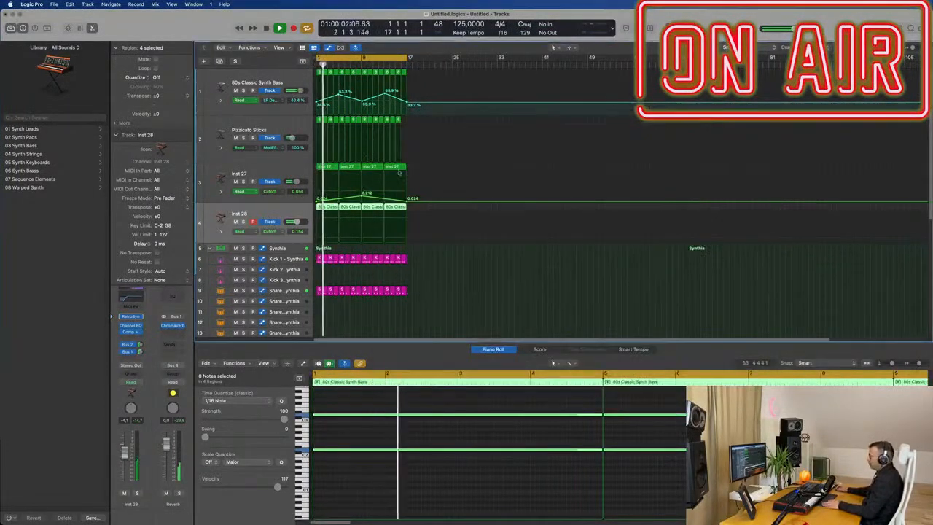
click(398, 121)
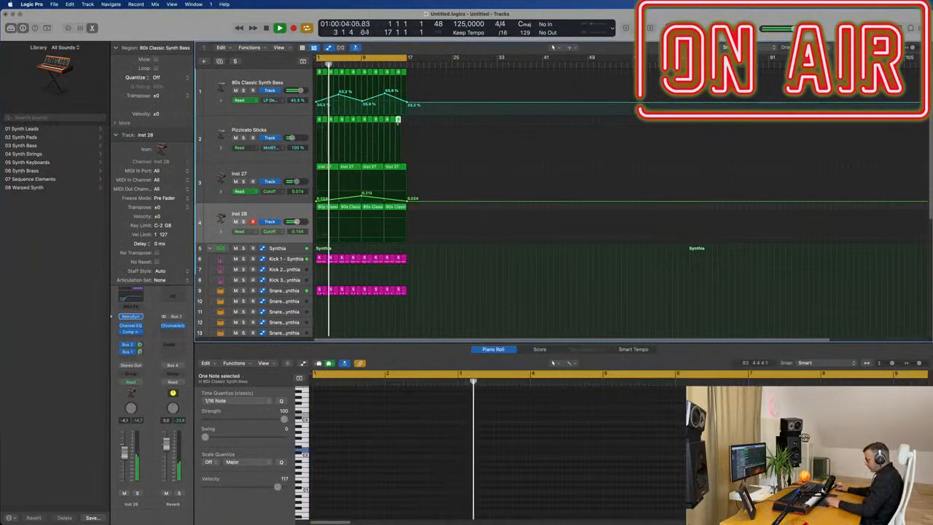
Step: Copy the Hi-Hat 1 region onto the Tom Low track and repeat it across the section
scroll(413, 222, down, 2)
scroll(393, 234, down, 3)
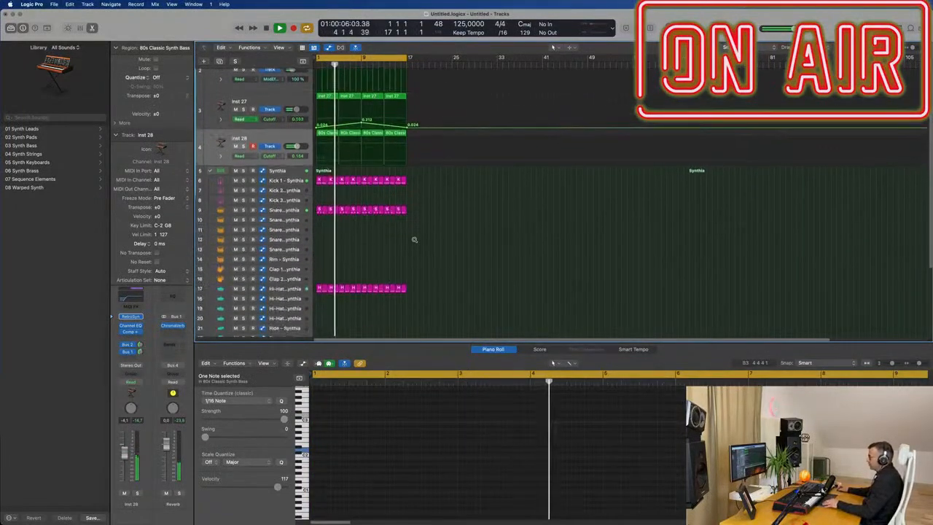
scroll(360, 244, down, 2)
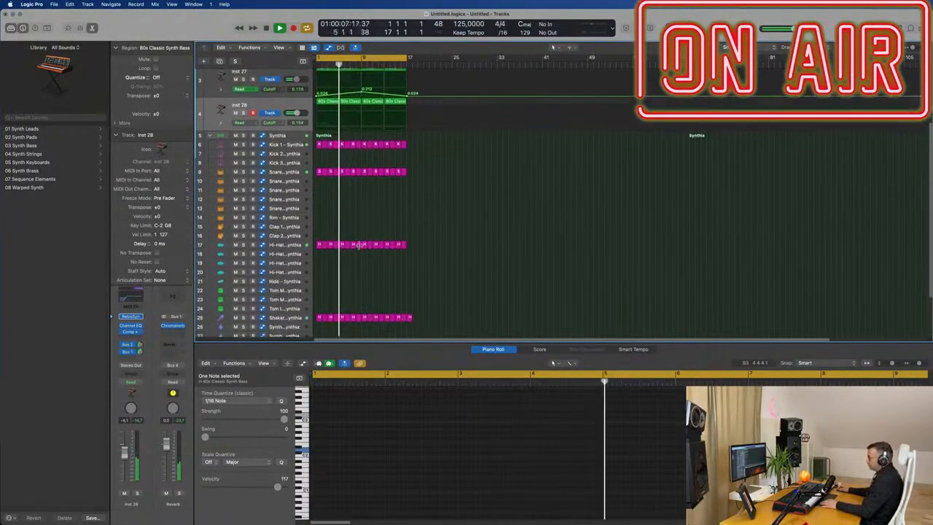
click(319, 245)
drag(319, 245, 318, 312)
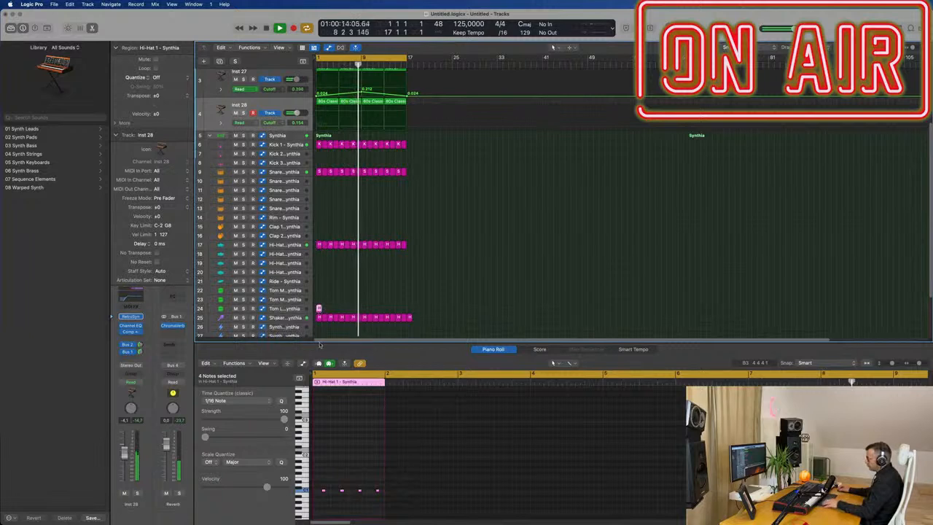
scroll(365, 467, left, 2)
drag(382, 478, 374, 506)
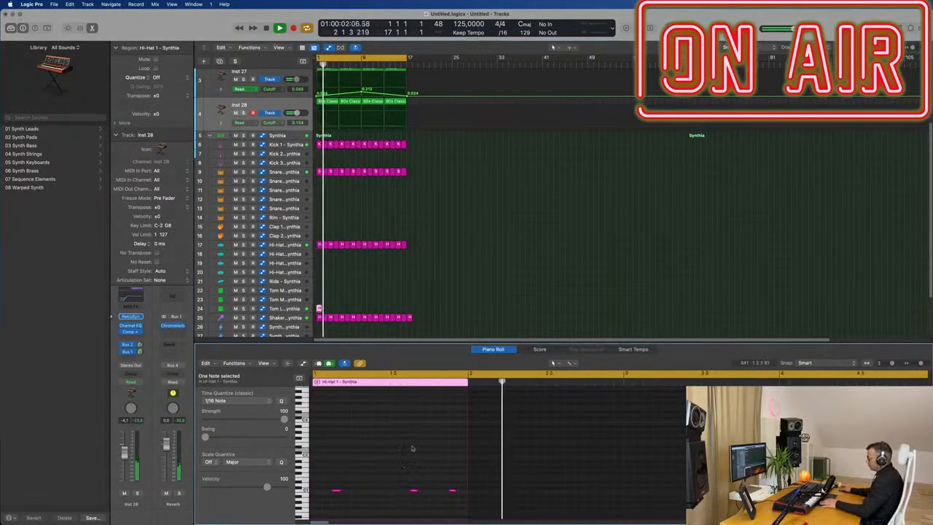
click(305, 310)
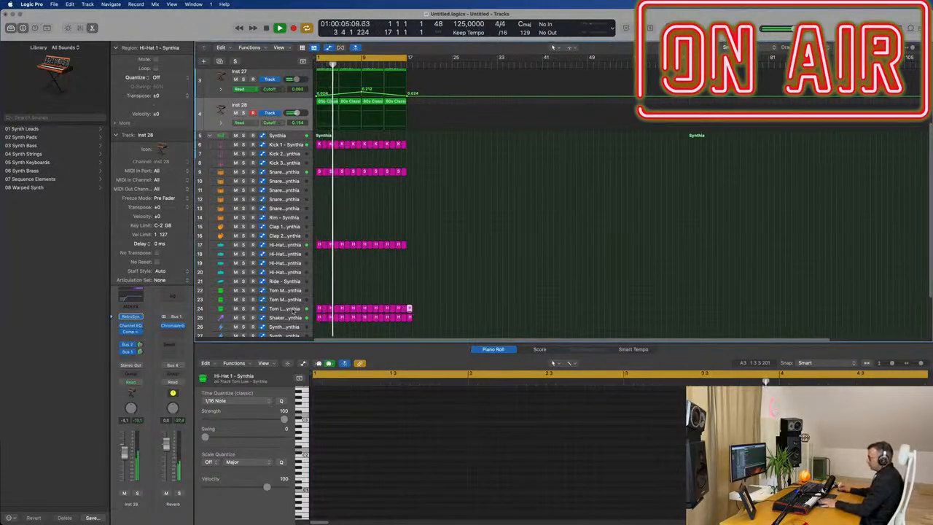
Step: Select the Tom Low track and open its Drum Synth instrument
click(293, 312)
key(Return)
click(131, 312)
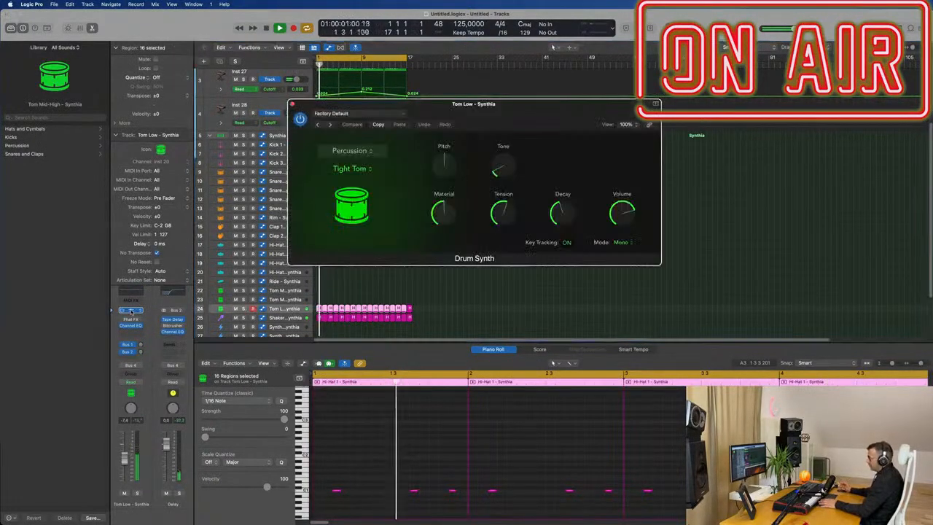
Step: Solo the Tom Low track and lower the Drum Synth decay to about 48% while auditioning playback
drag(541, 109, 495, 134)
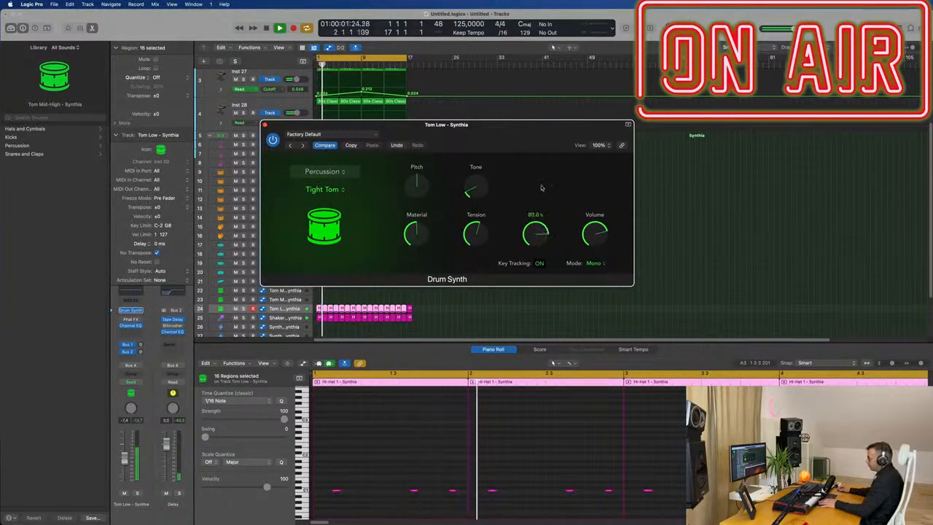
click(137, 494)
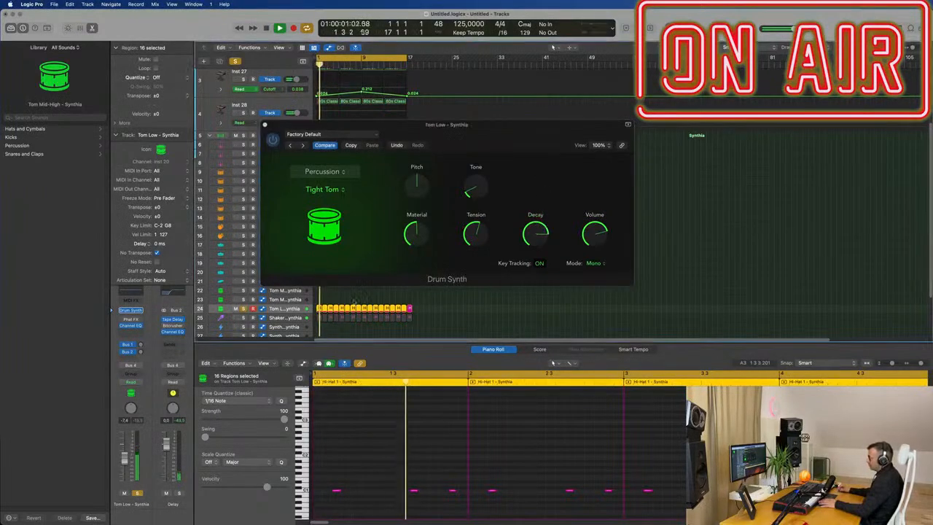
drag(552, 234, 540, 212)
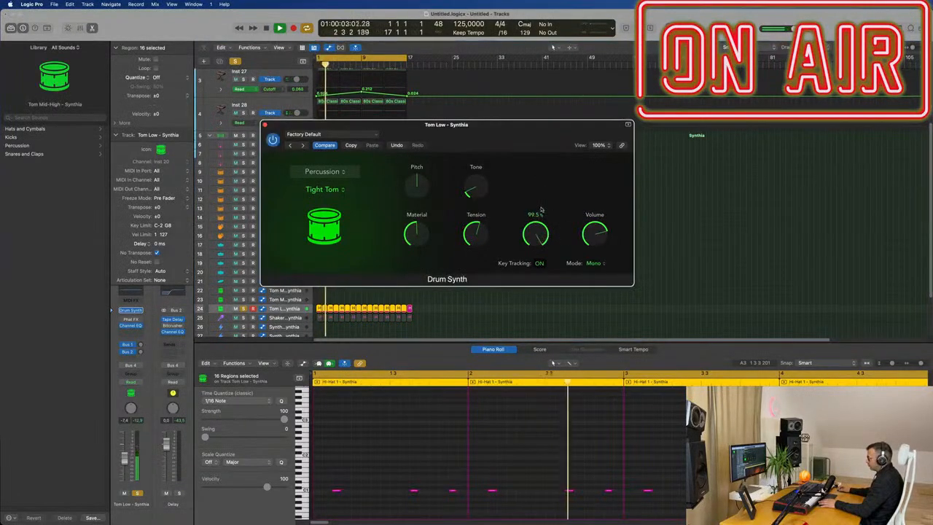
drag(532, 285, 533, 265)
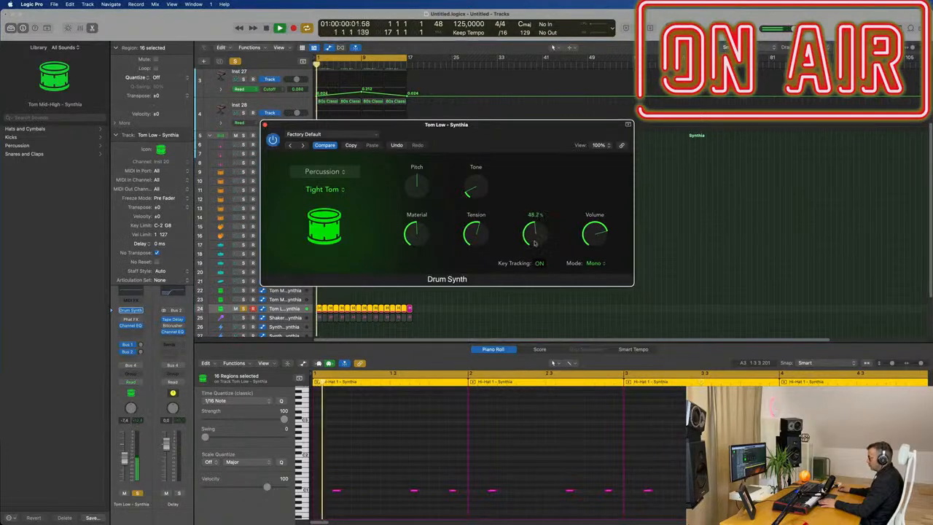
key(space)
click(411, 453)
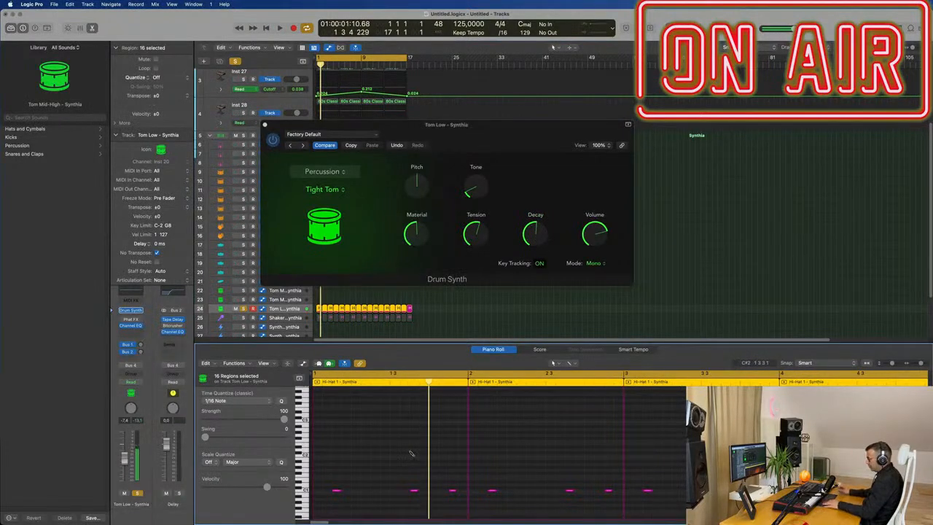
key(space)
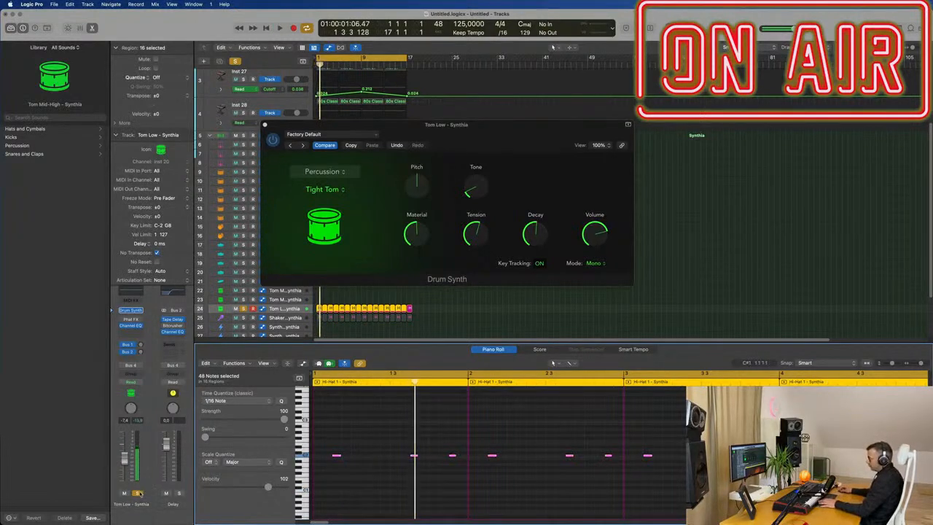
key(space)
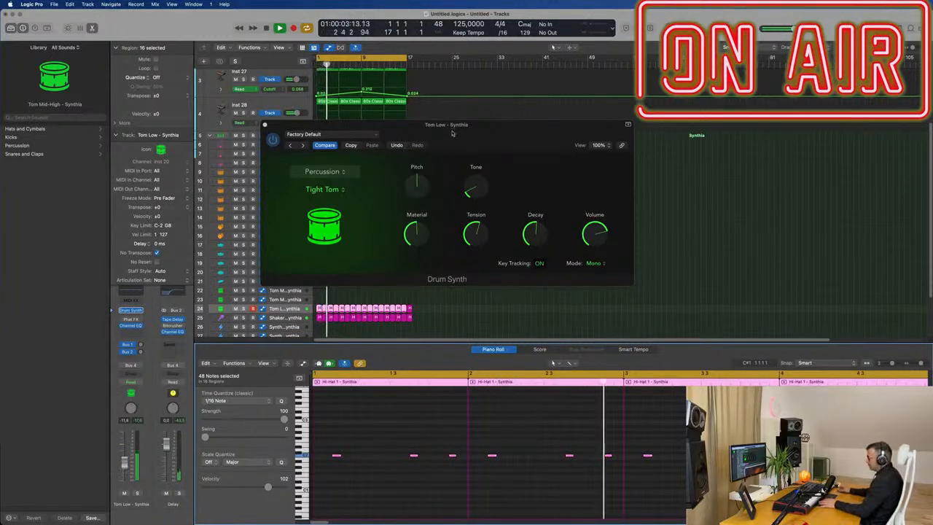
Step: Raise the tom's tone slightly and set its pitch to 7
drag(485, 132, 539, 140)
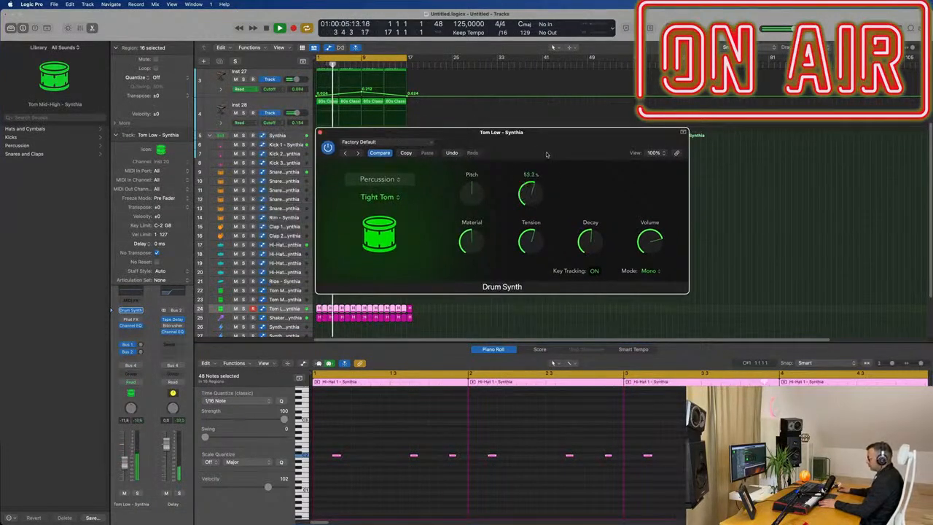
click(137, 493)
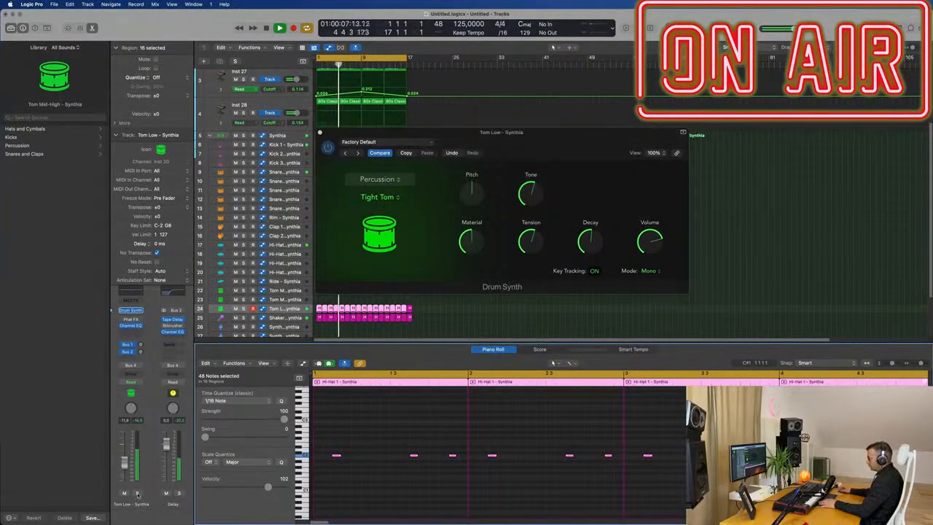
drag(533, 195, 534, 183)
drag(476, 189, 485, 174)
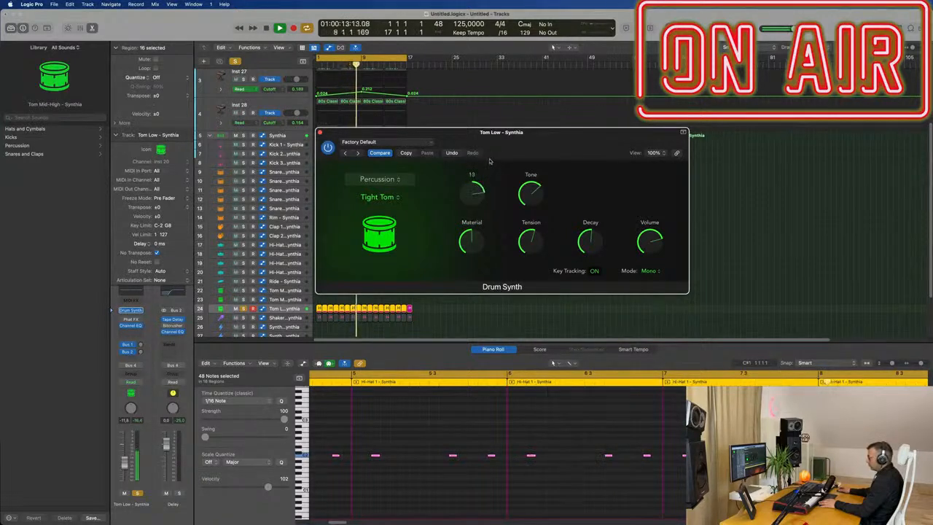
drag(489, 171, 488, 174)
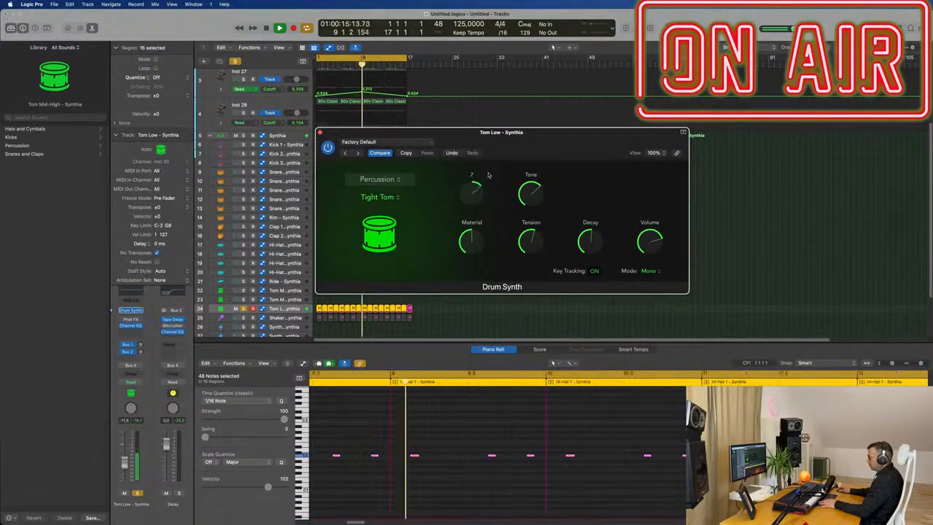
Step: Nudge the Tom Low decay and tension up, toggling solo, and close the Drum Synth window
click(138, 493)
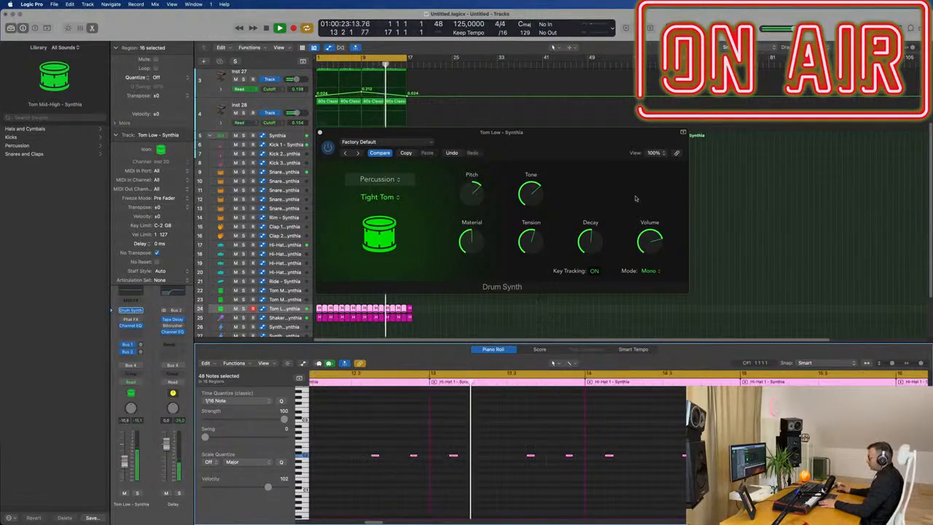
drag(599, 240, 599, 224)
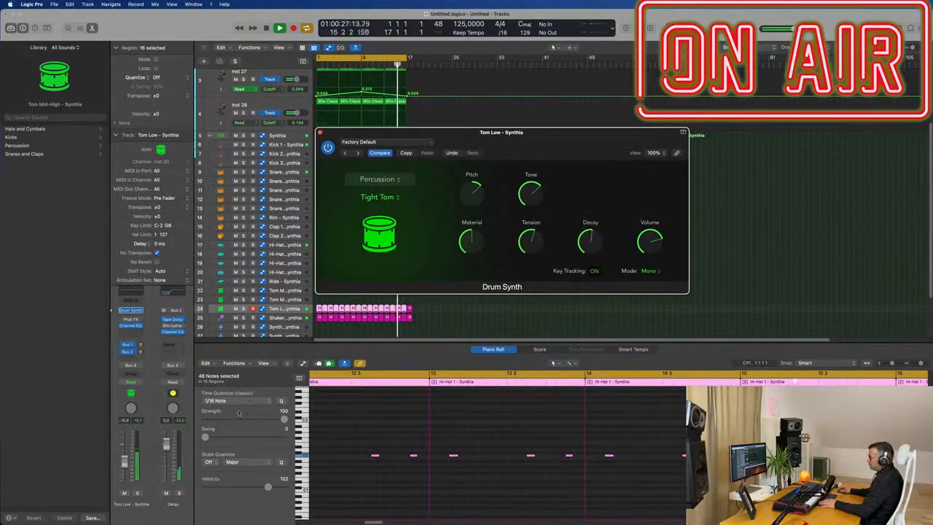
drag(525, 247, 532, 239)
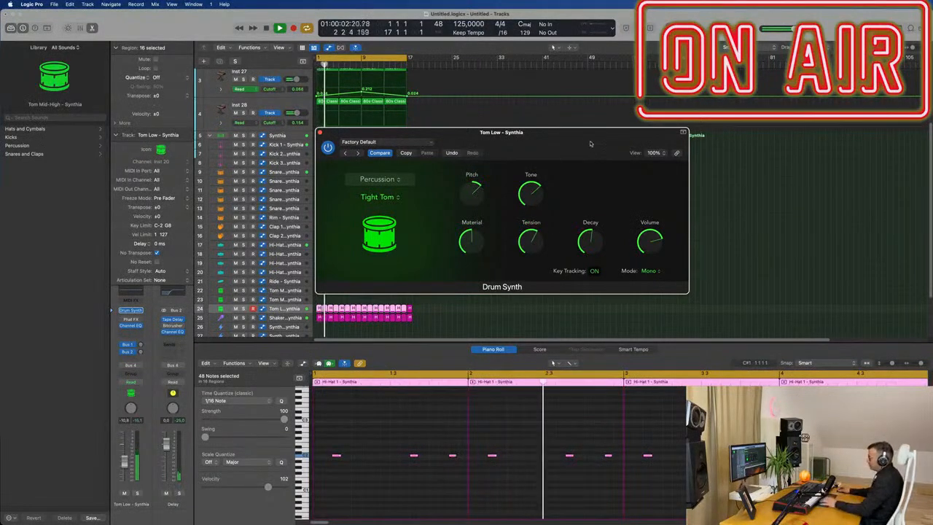
drag(589, 142, 592, 141)
click(324, 132)
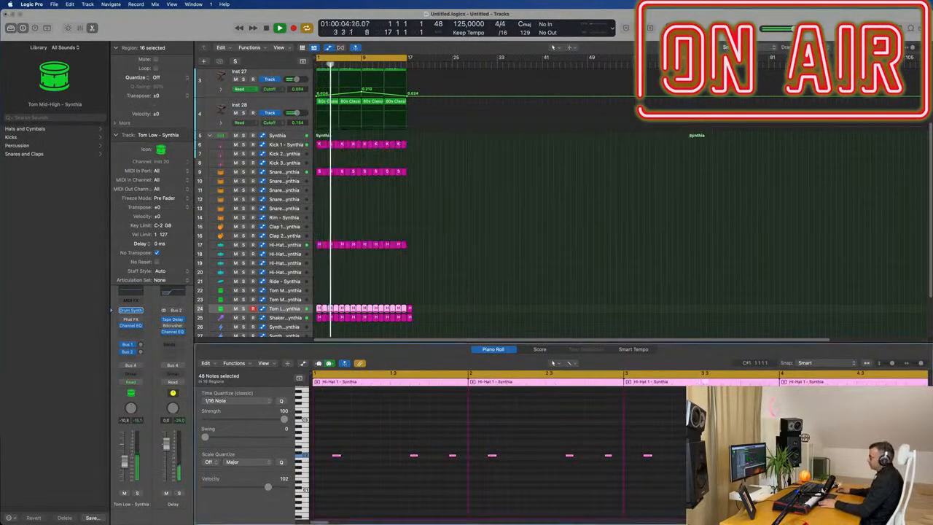
Step: Copy the first Hi-Hat 1 region onto the Hi-Hat 2 track at the start of the section
scroll(489, 265, down, 3)
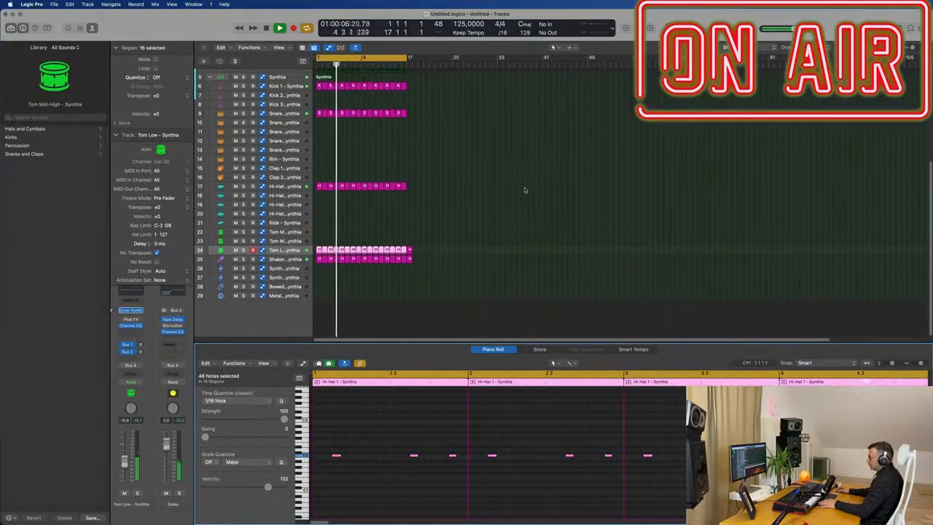
click(454, 193)
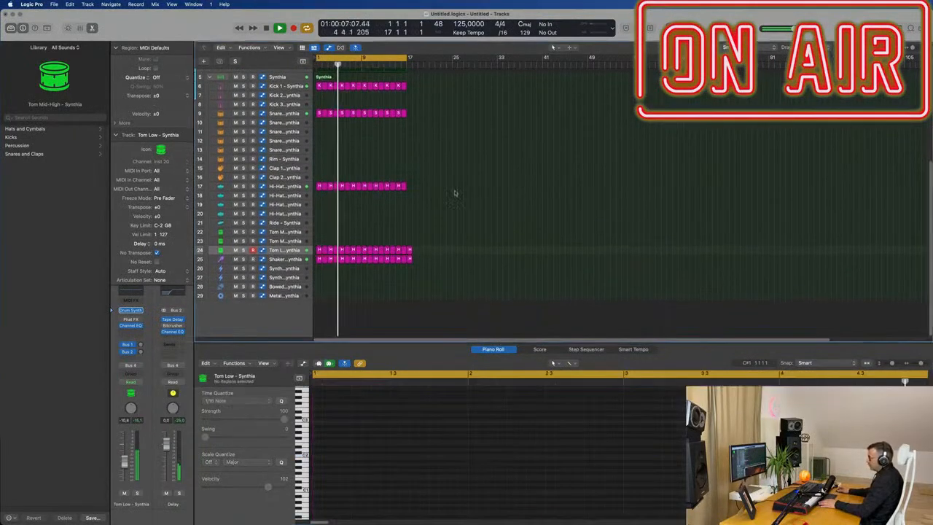
click(318, 186)
drag(318, 187, 317, 196)
key(space)
Step: Shift the notes of the new Hi-Hat 2 region later and select the Hi-Hat 2 track's regions
drag(334, 475, 468, 514)
key(z)
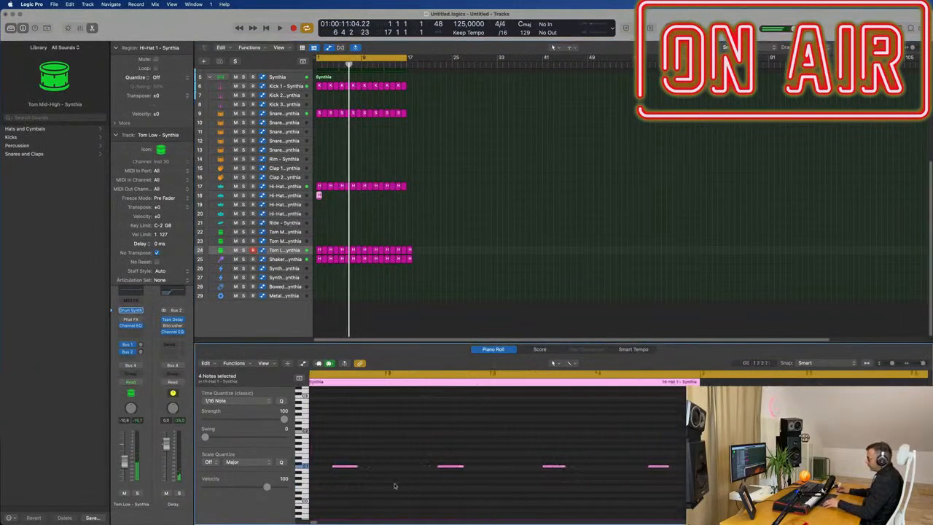
drag(363, 467, 429, 472)
click(321, 195)
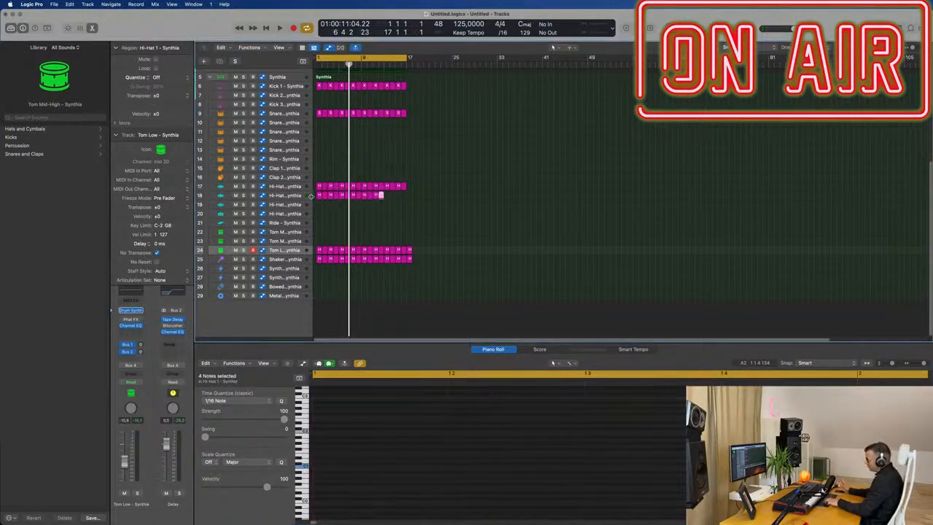
click(291, 196)
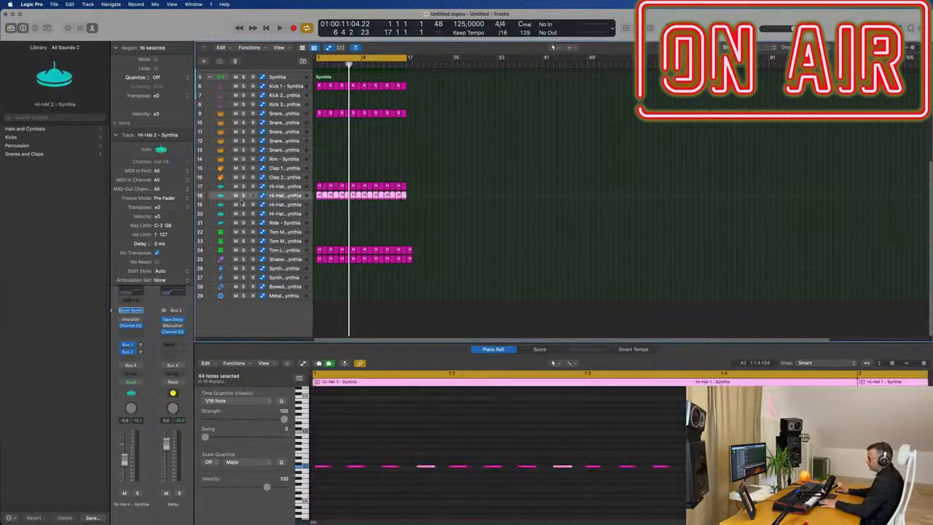
Step: Play back the beat with the new Hi-Hat 2 pattern and scroll back to the synth tracks
key(space)
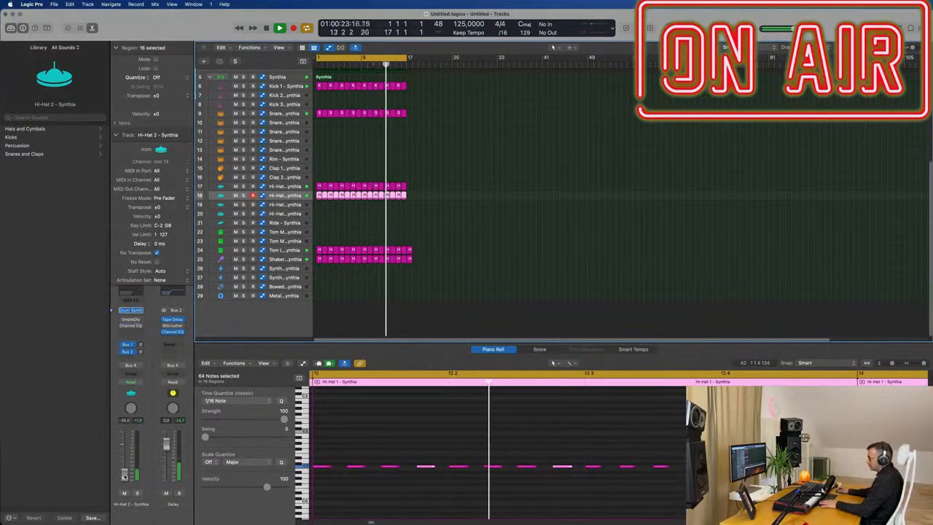
scroll(501, 252, up, 5)
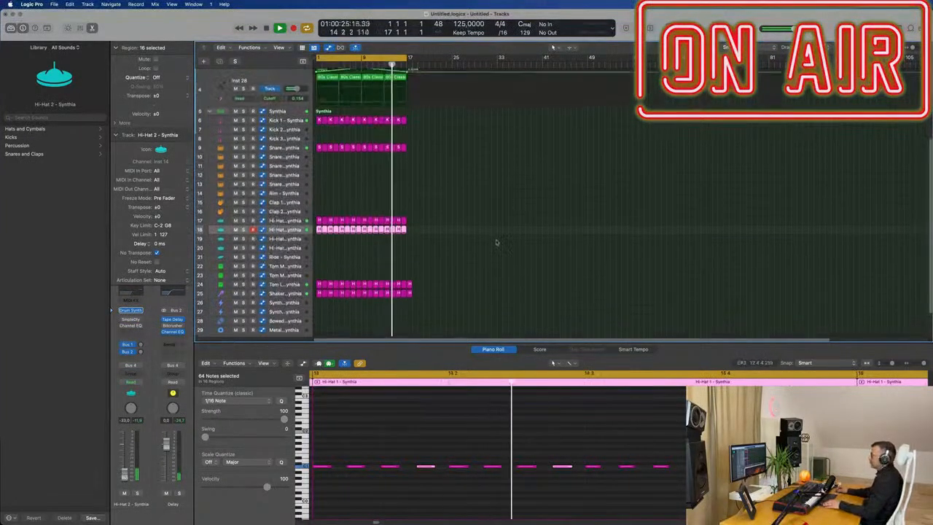
click(486, 245)
scroll(478, 241, up, 2)
scroll(478, 241, down, 2)
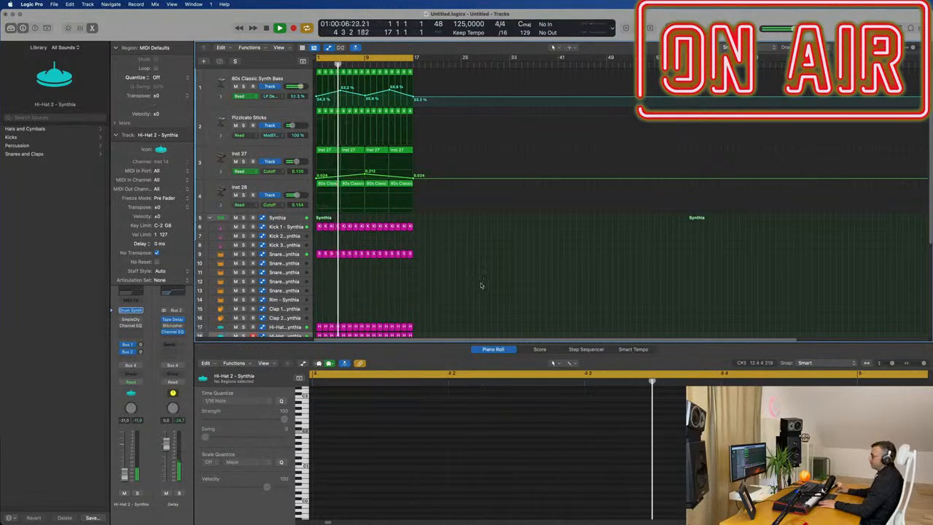
Step: Create a new track Inst 29 duplicating the Inst 28 track's settings and select it
click(248, 195)
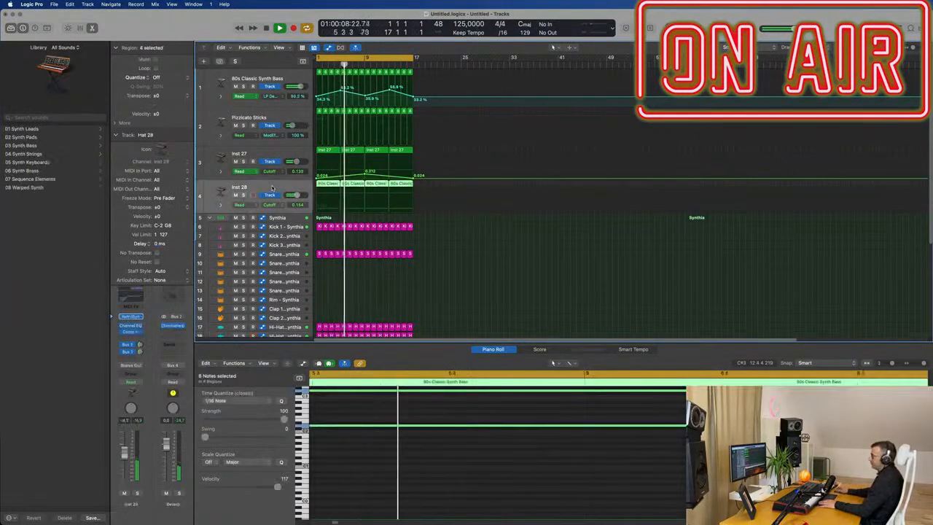
click(218, 61)
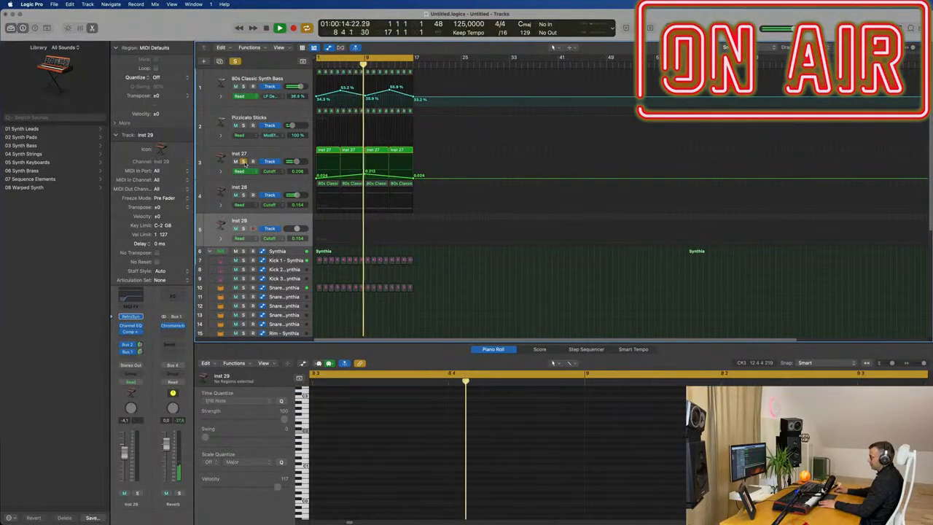
click(299, 149)
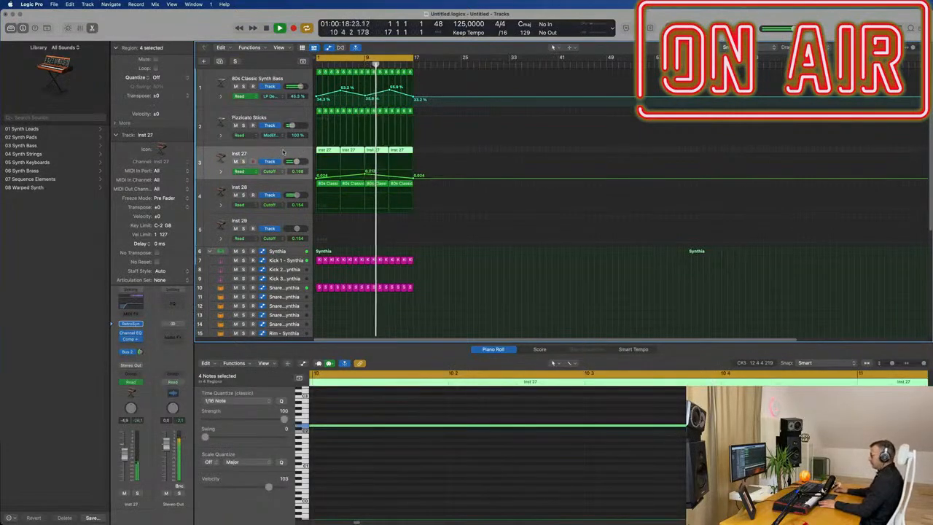
click(260, 227)
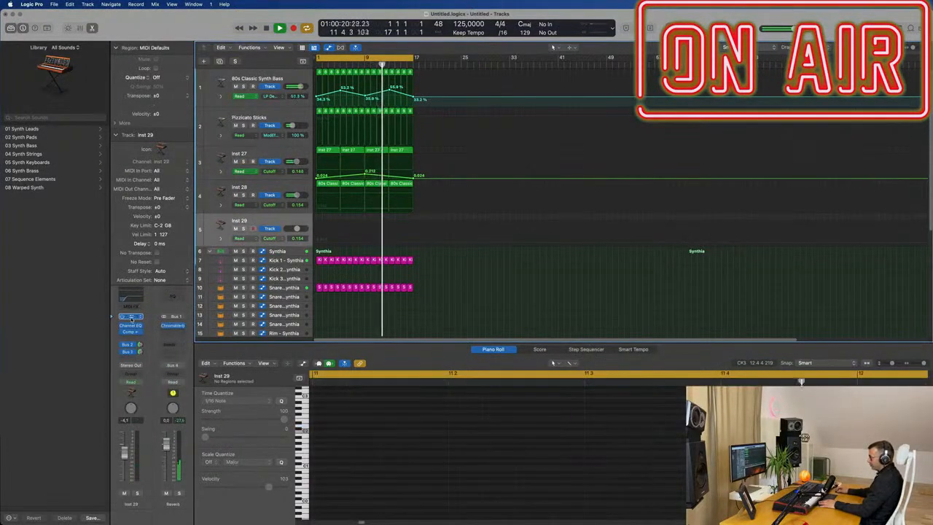
Step: Open Inst 29's Retro Synth plugin and look through its preset menu
click(132, 317)
drag(547, 107, 575, 106)
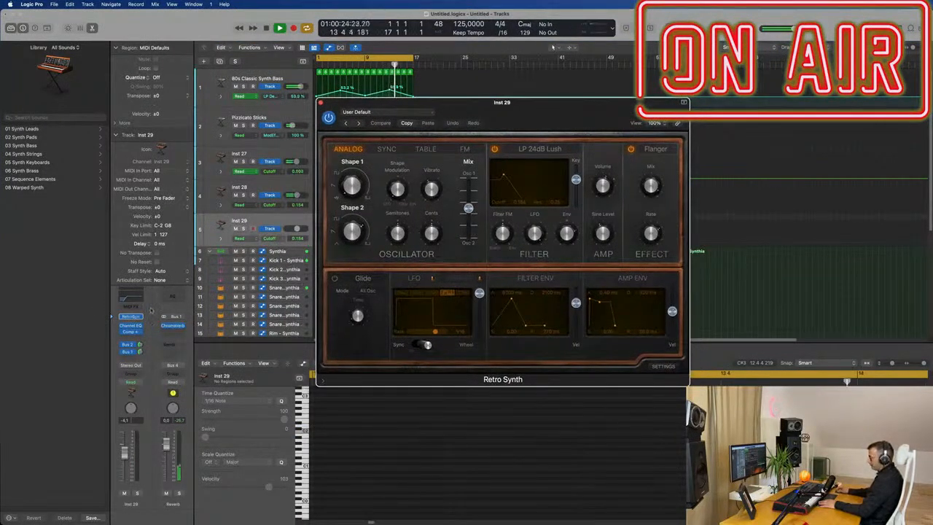
click(406, 112)
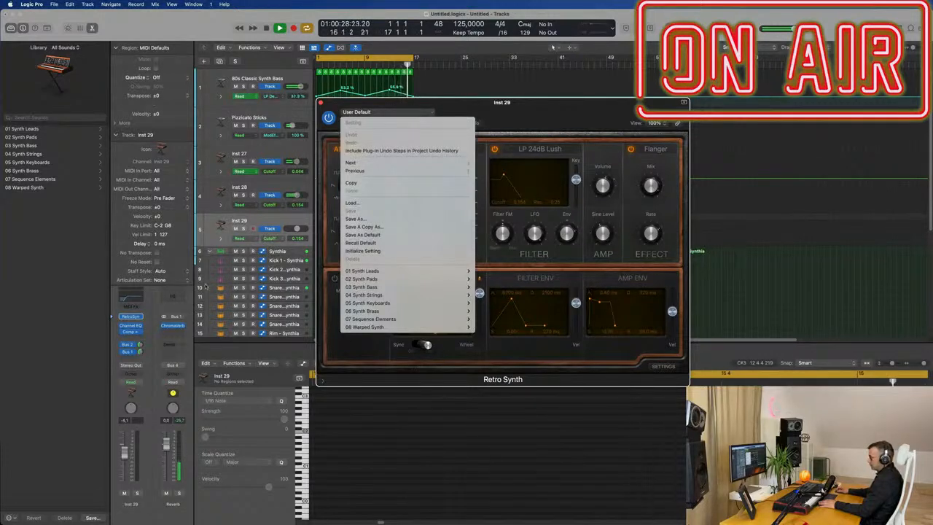
Step: Replace the Inst 29 instrument with Alchemy
click(142, 319)
click(139, 317)
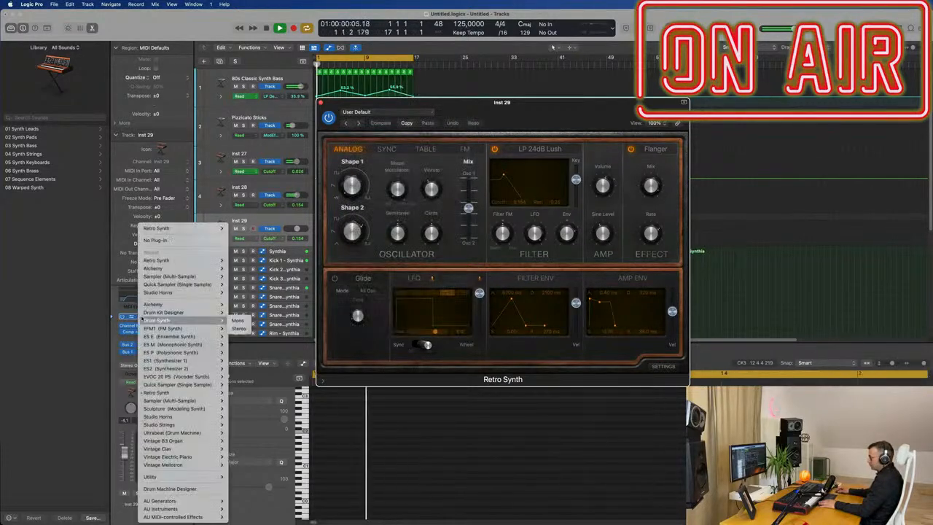
mouse_move(166, 264)
click(239, 261)
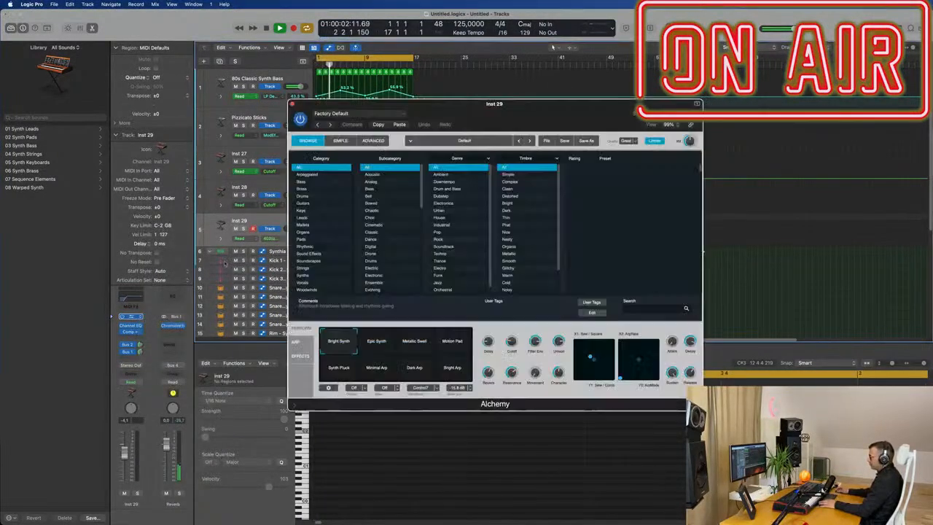
Step: Load the Analog EP preset from Alchemy's Keys category
drag(507, 108, 571, 113)
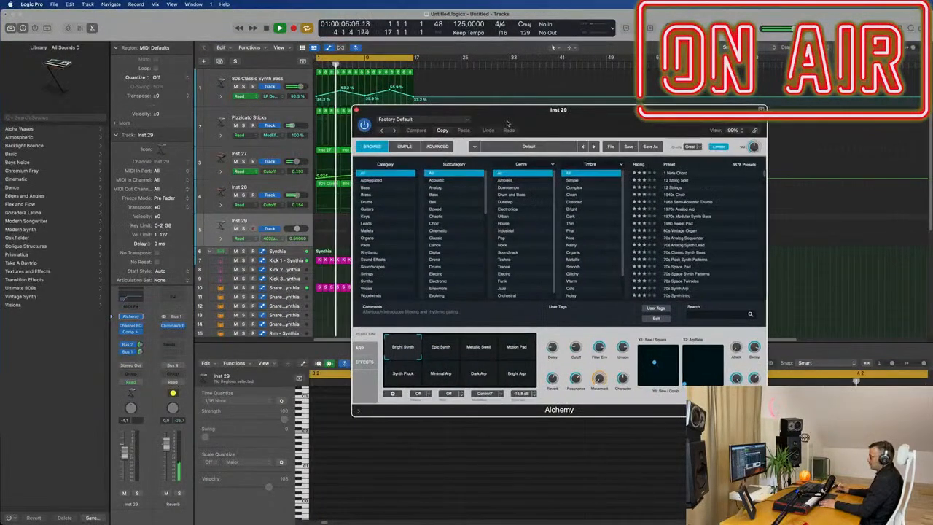
click(367, 218)
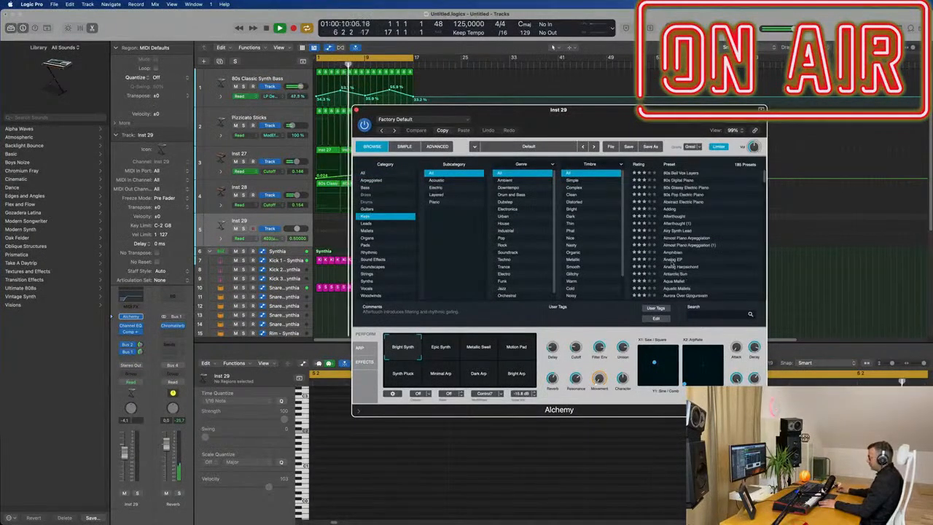
click(678, 259)
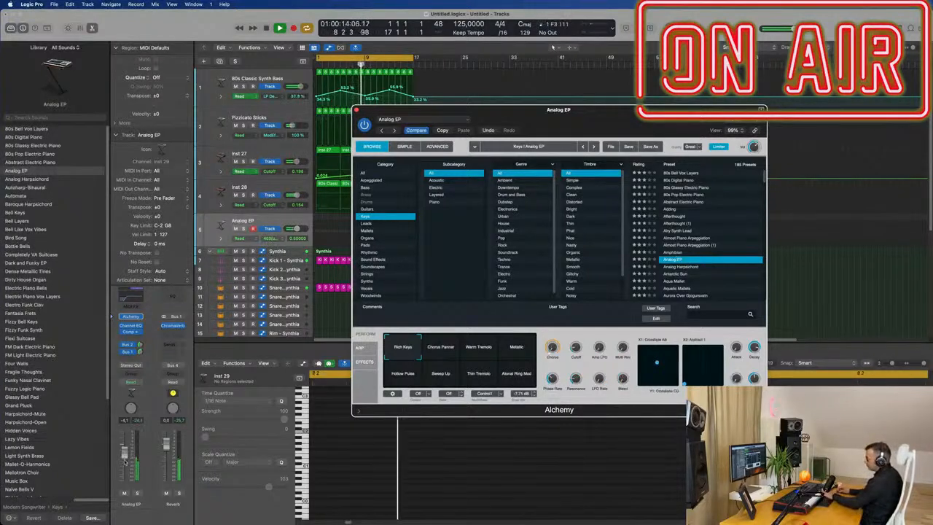
Step: Browse Alchemy's presets for the Inst 29 track and load Aurora Over Iceland
click(149, 353)
click(140, 346)
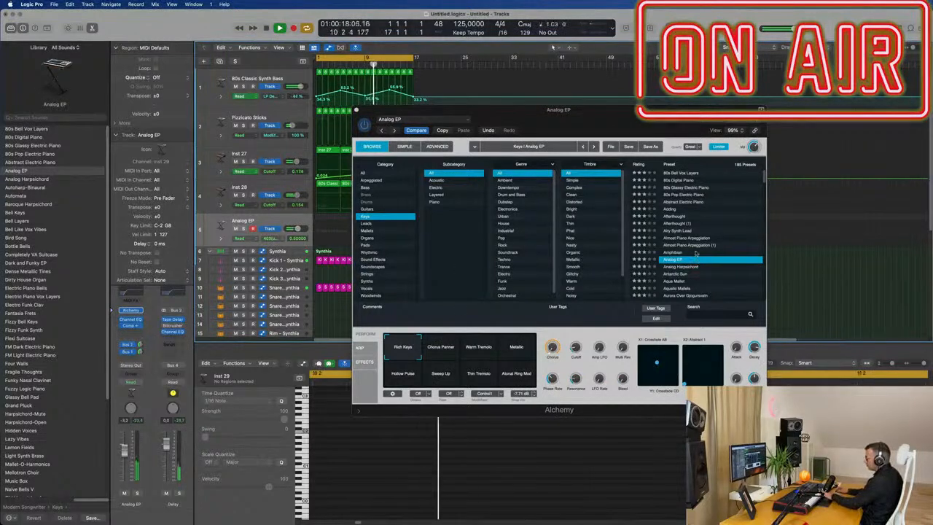
click(684, 232)
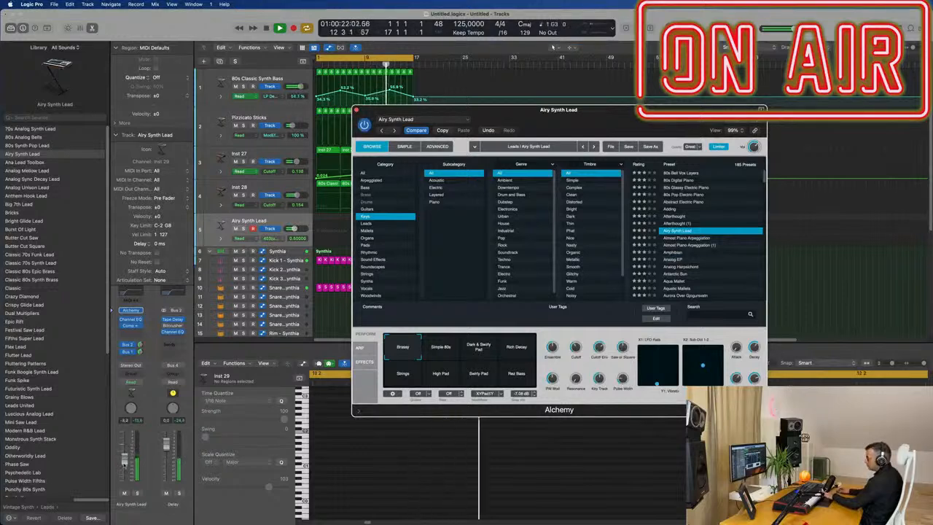
drag(125, 465, 125, 470)
scroll(706, 204, down, 3)
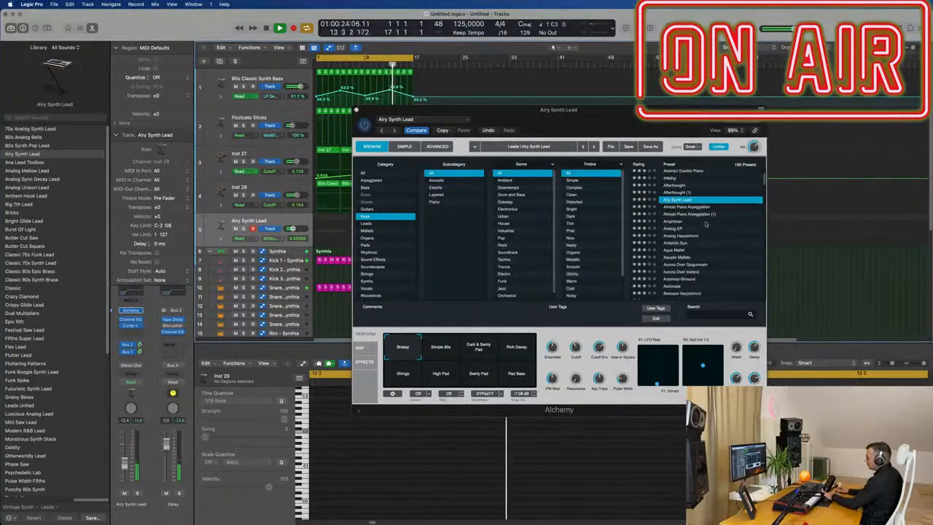
click(679, 223)
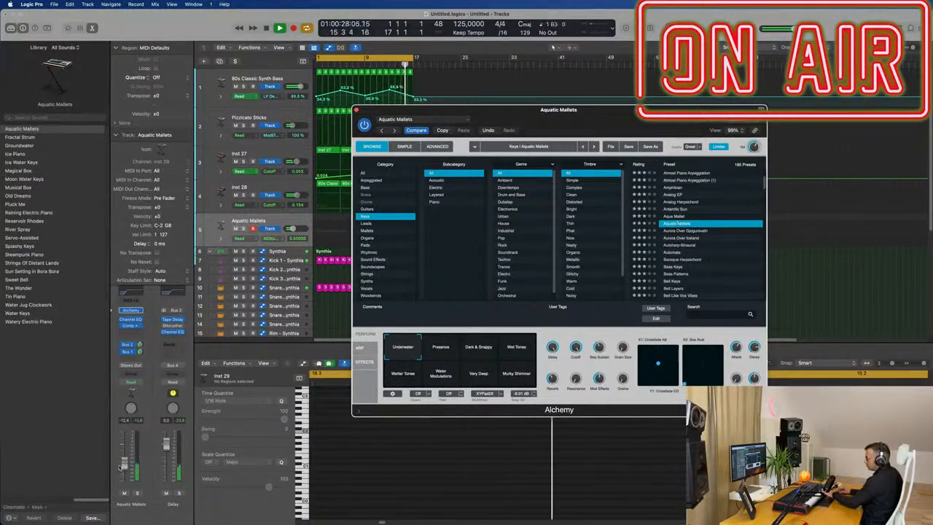
drag(125, 458, 126, 455)
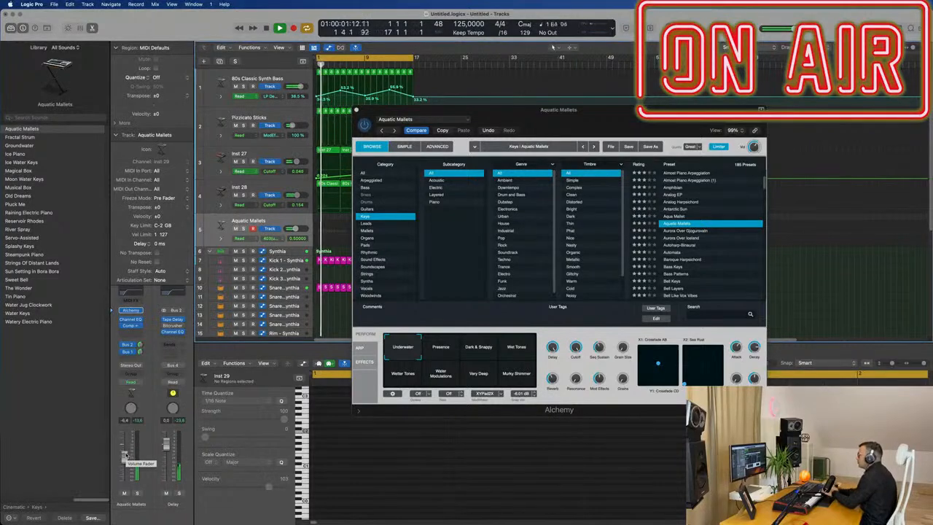
click(684, 238)
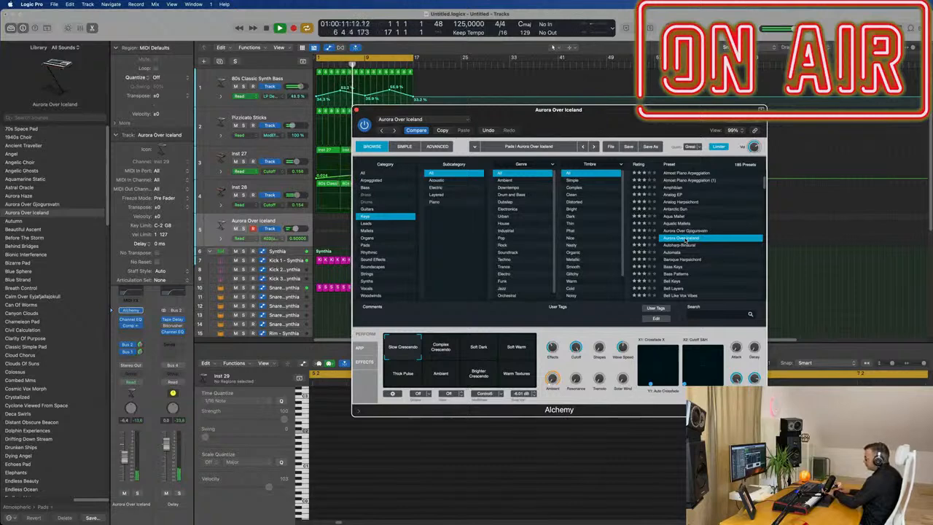
Step: Record a short pad part on the Aurora Over Iceland track
drag(649, 119, 899, 132)
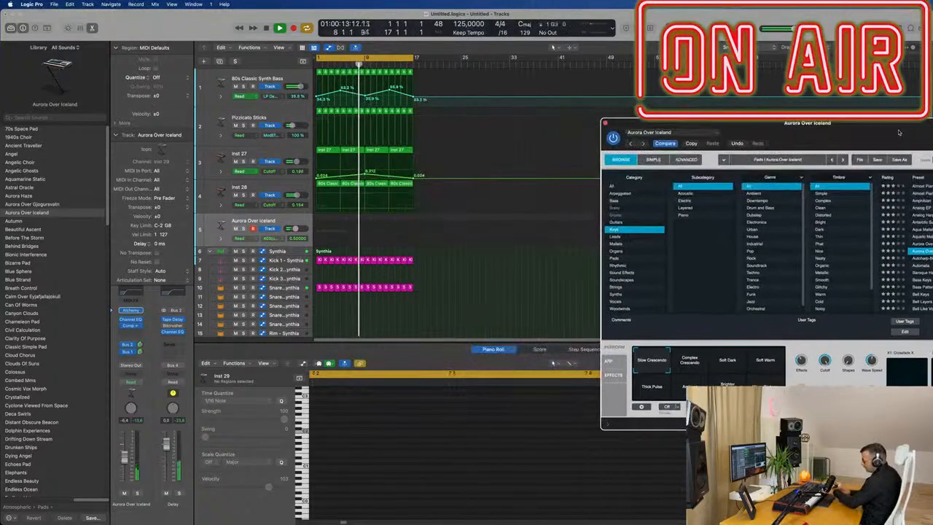
key(r)
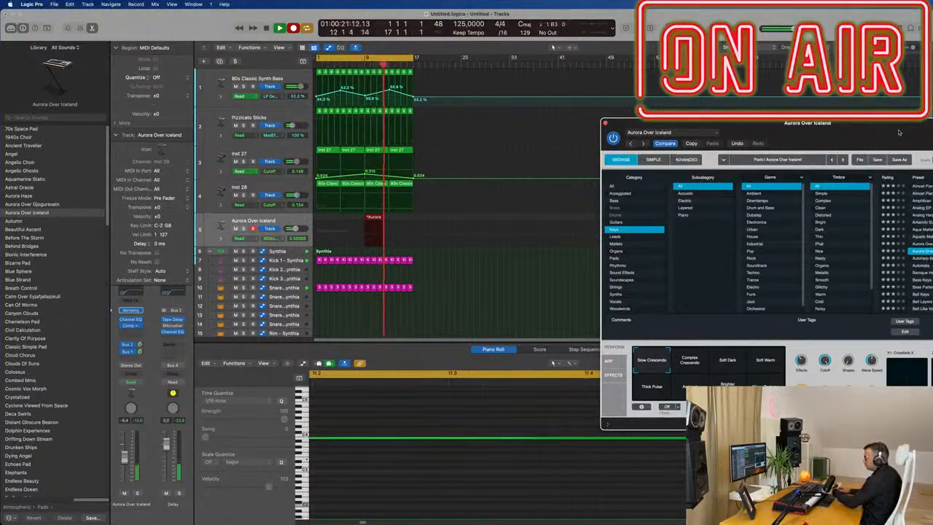
key(space)
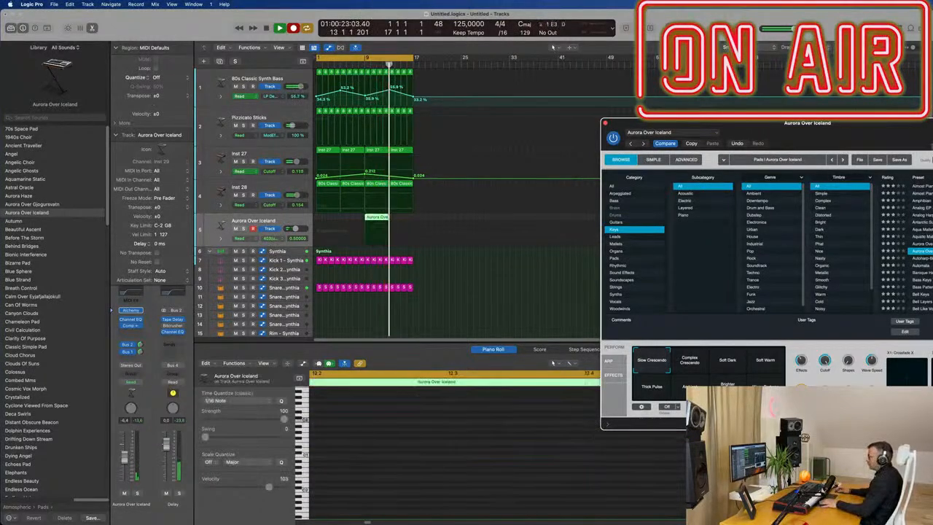
Step: Move the recorded region to the project start and open it in the Piano Roll
drag(377, 219, 329, 217)
key(Return)
key(e)
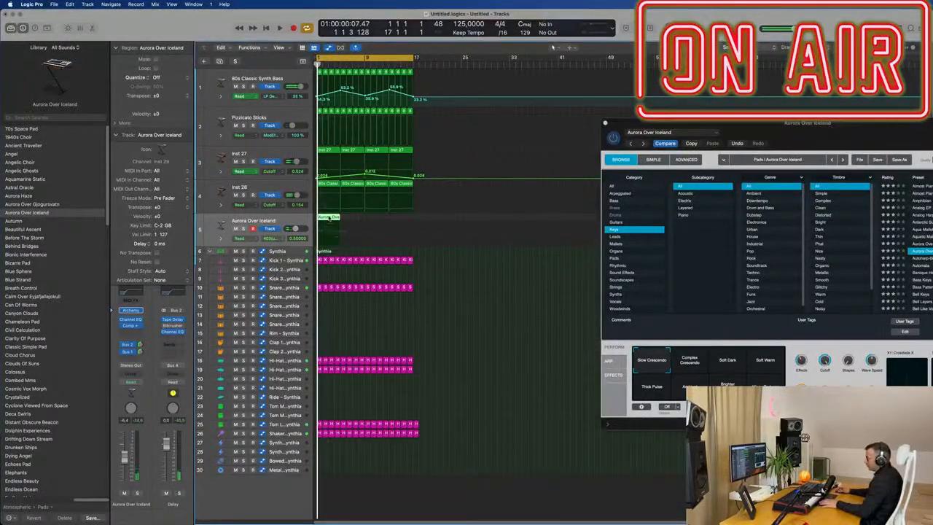
key(e)
scroll(440, 472, down, 5)
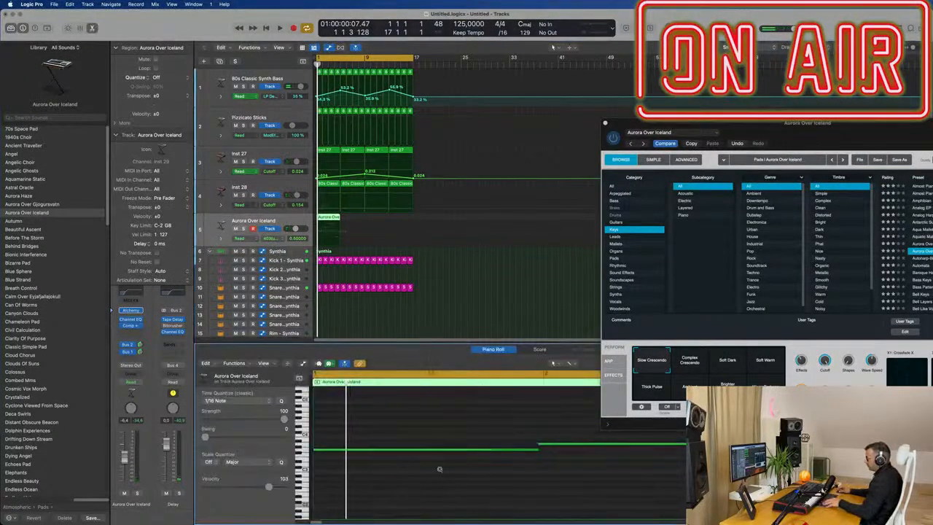
Step: Select all notes and repeat the Aurora Over Iceland region to fill the loop
key(super+a)
key(space)
drag(873, 124, 772, 74)
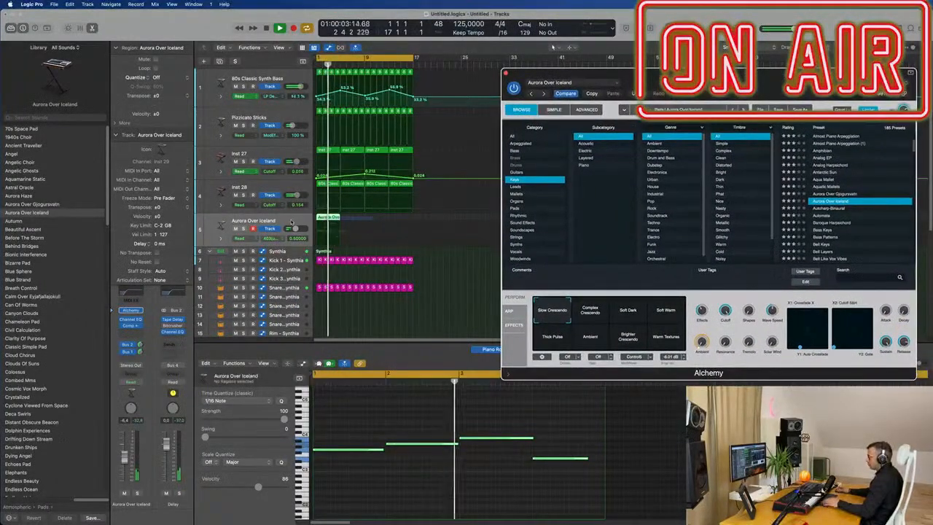
key(super+r)
drag(562, 73, 543, 81)
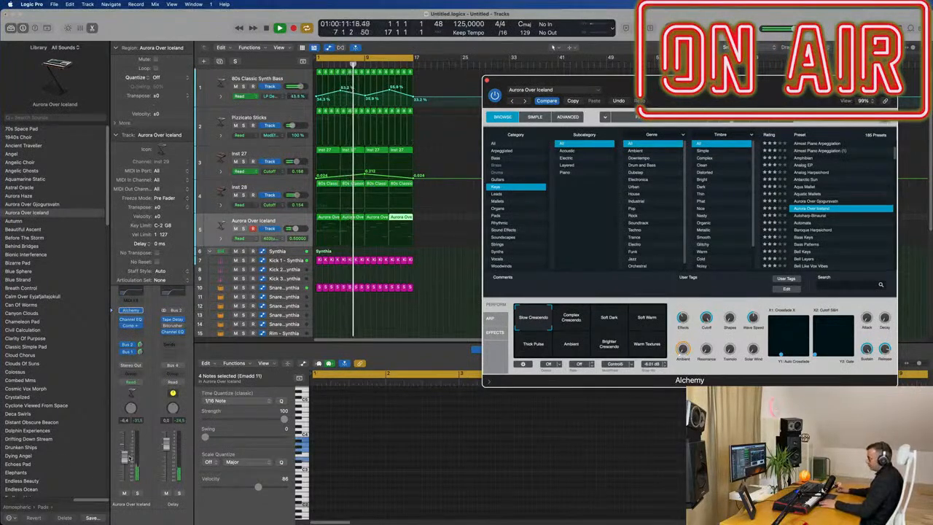
Step: Audition Alchemy's Complex Crescendo, Soft Dark and Soft Warm performance snapshots during playback
drag(295, 229, 296, 229)
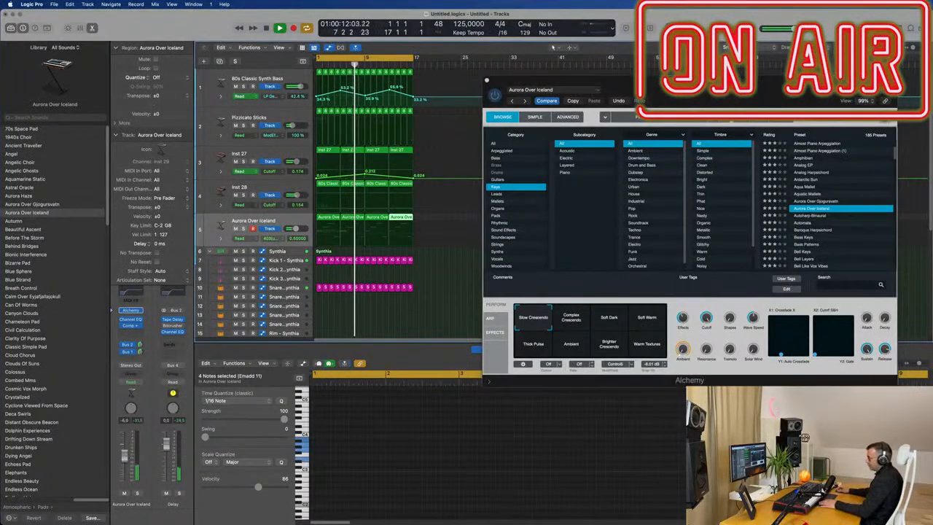
click(571, 318)
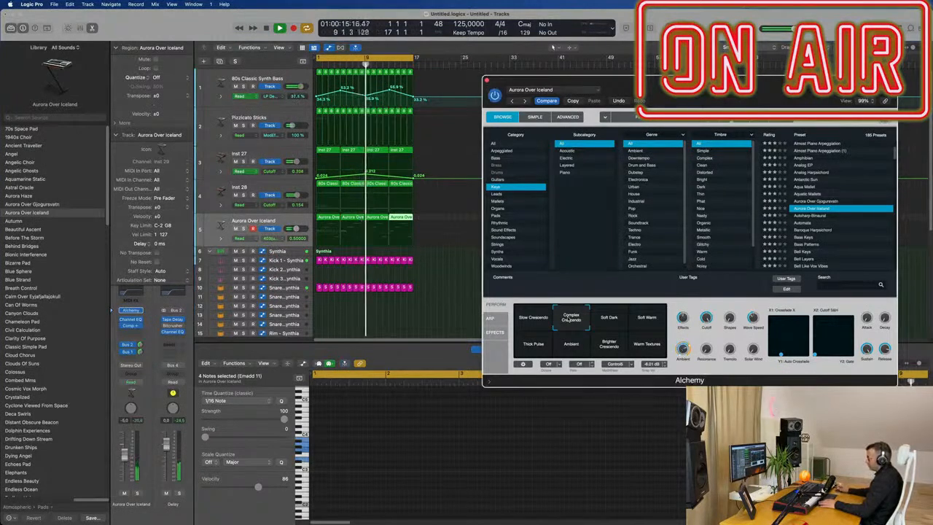
click(614, 324)
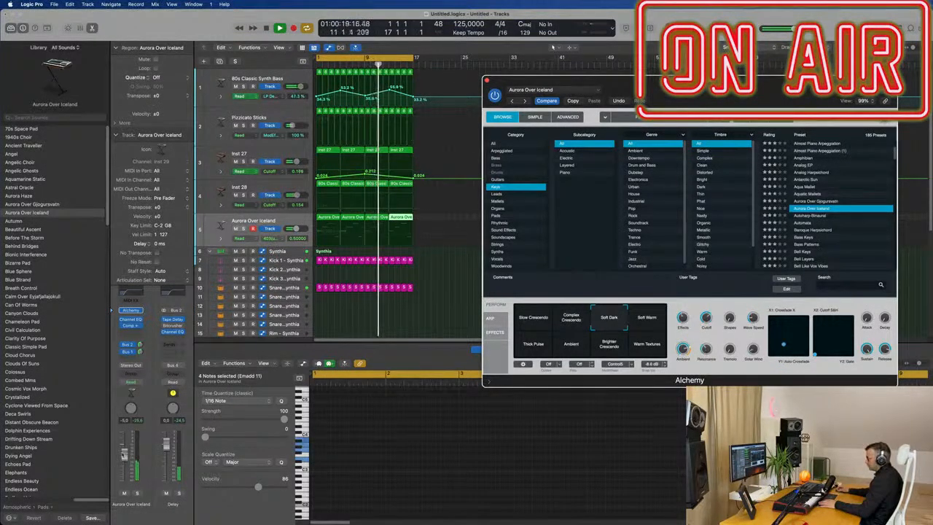
click(553, 46)
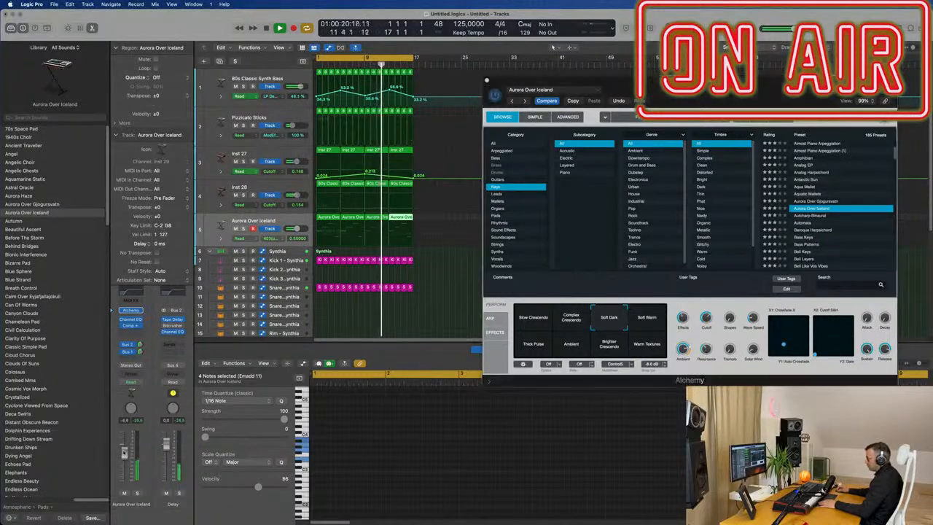
click(649, 321)
key(space)
key(space)
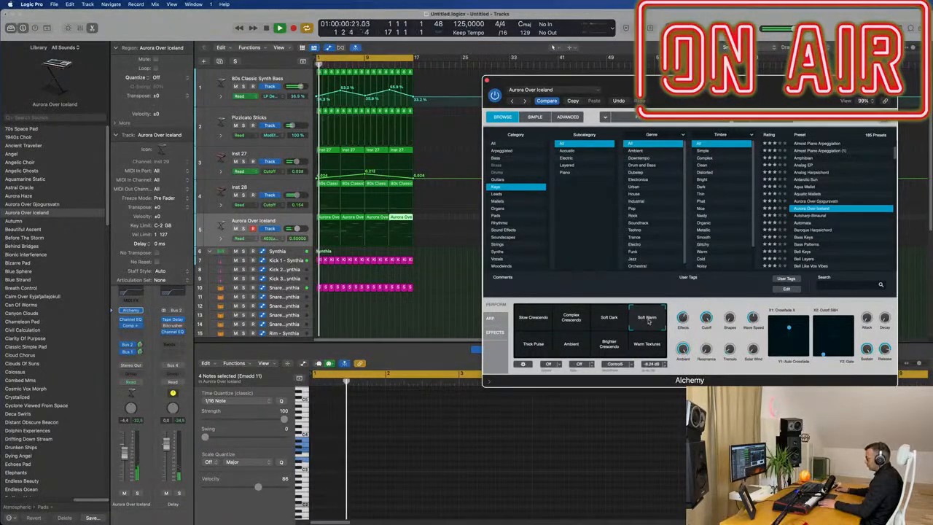
Step: Audition the remaining Alchemy performance snapshots and return to Slow Crescendo
click(537, 350)
key(space)
key(space)
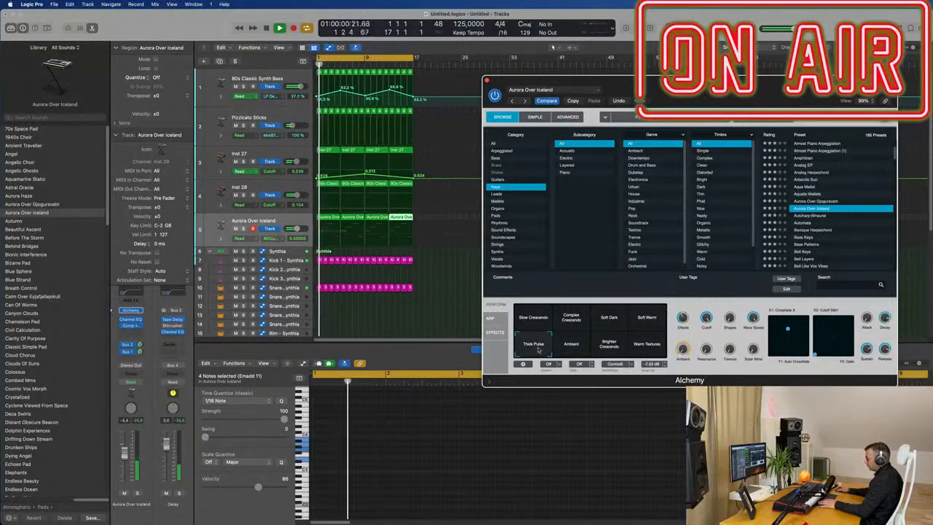
click(563, 349)
click(606, 348)
click(646, 345)
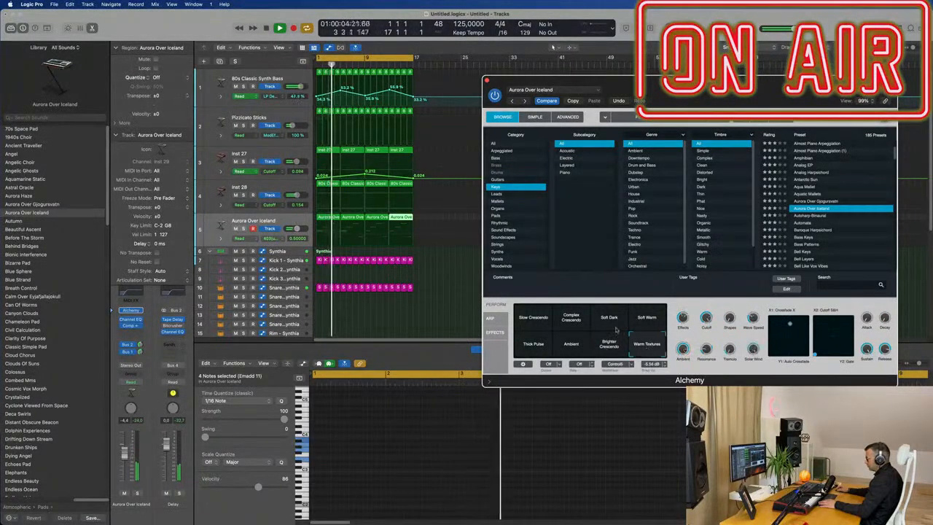
click(534, 318)
key(space)
click(573, 319)
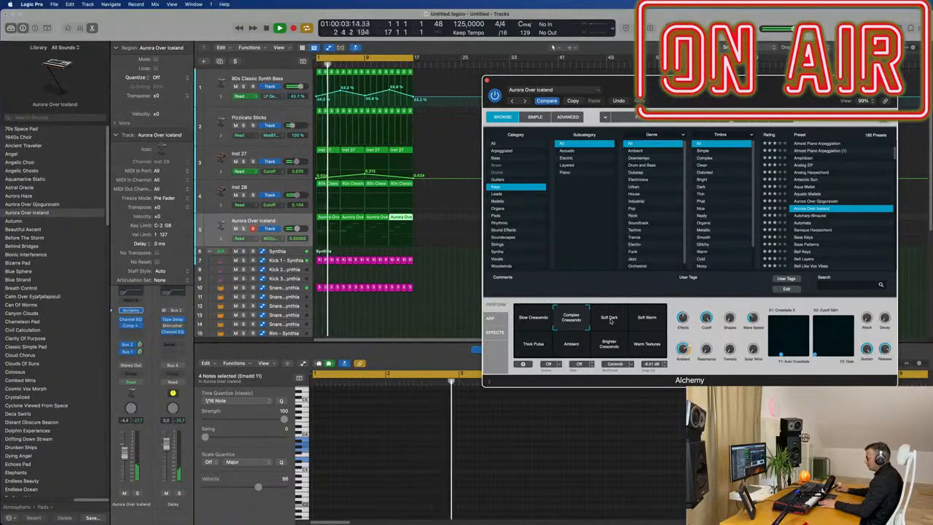
click(535, 319)
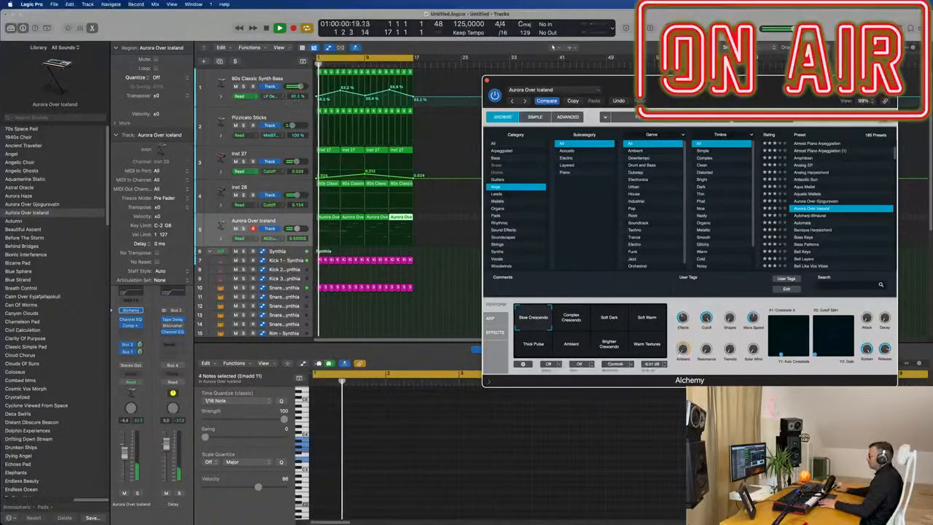
Step: Close the Alchemy window and repeat all selected regions three more times
drag(559, 86, 482, 102)
click(410, 100)
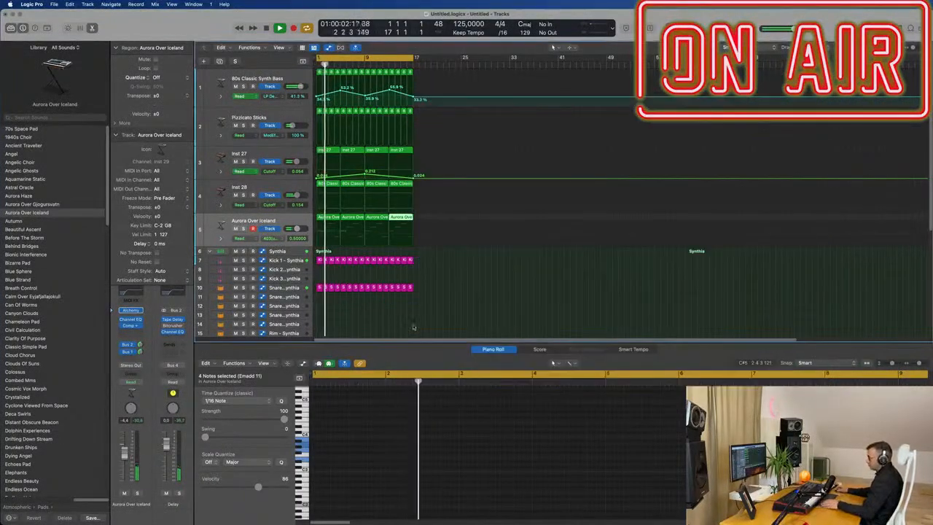
key(super+r)
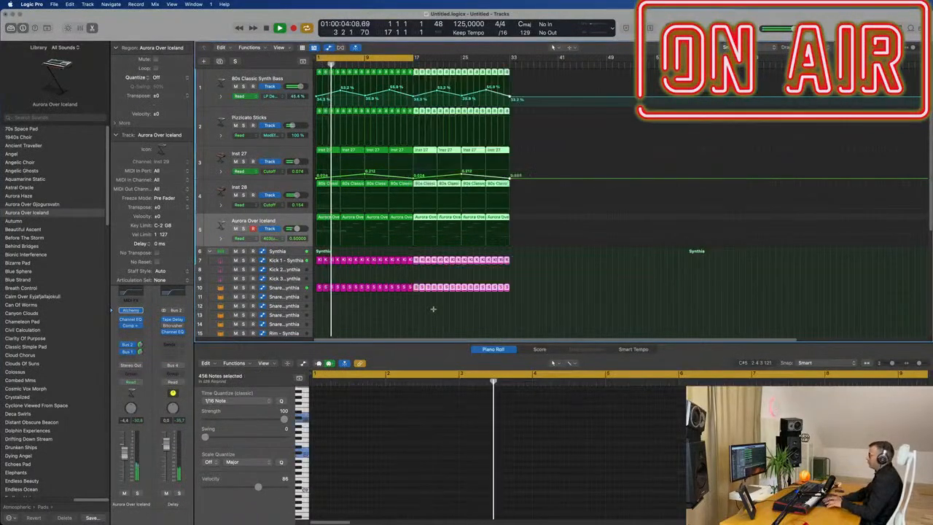
key(super+r)
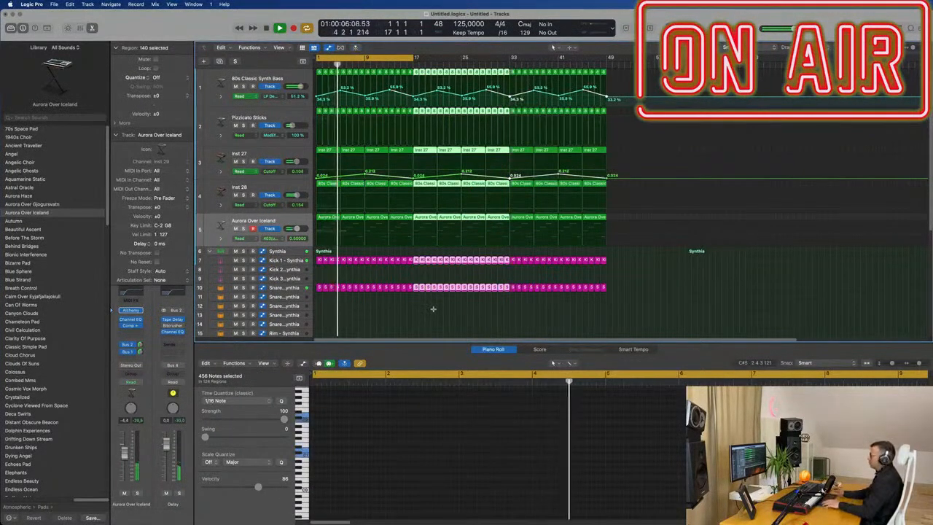
key(super+r)
Step: Go back to the project start and select the Aurora Over Iceland track's regions
key(super+Left)
key(Return)
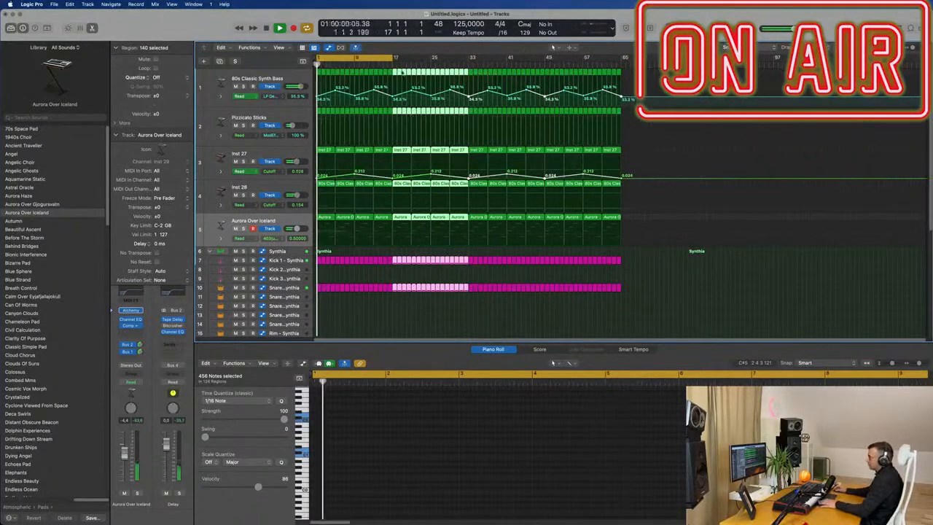
drag(395, 58, 624, 73)
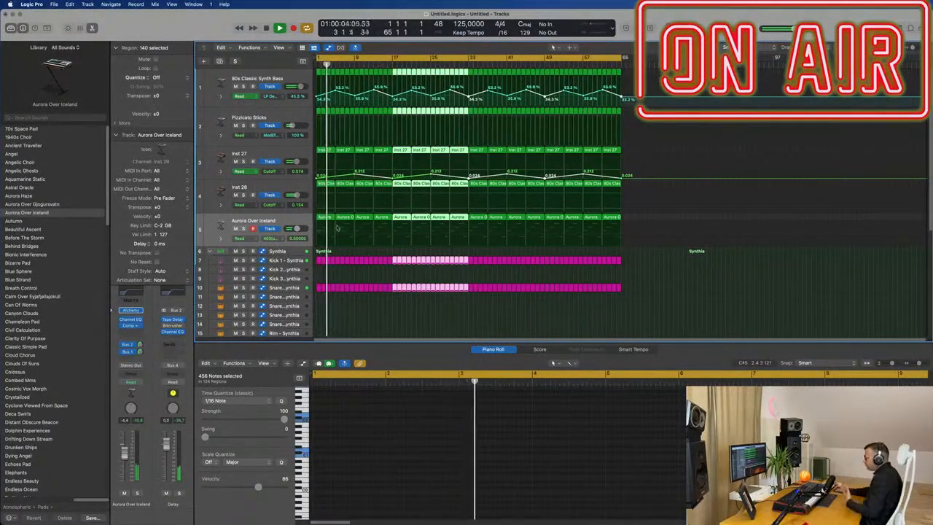
click(300, 223)
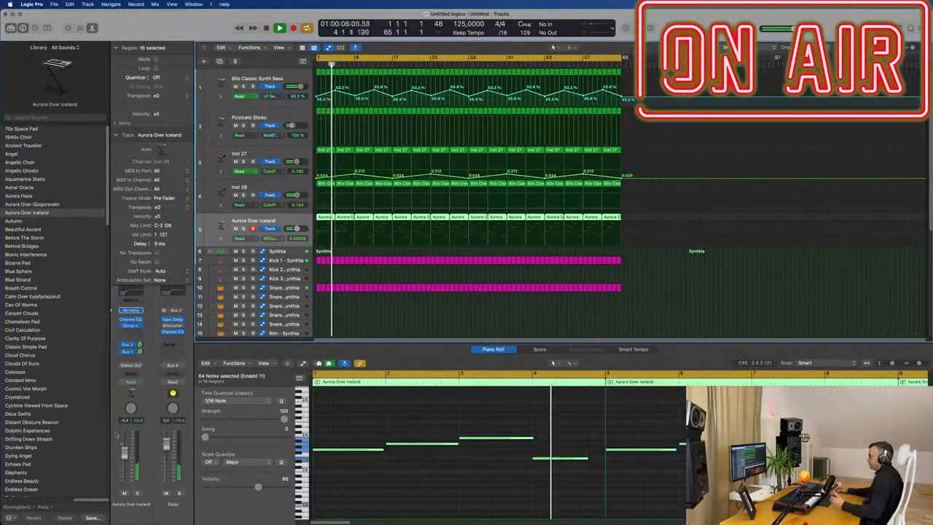